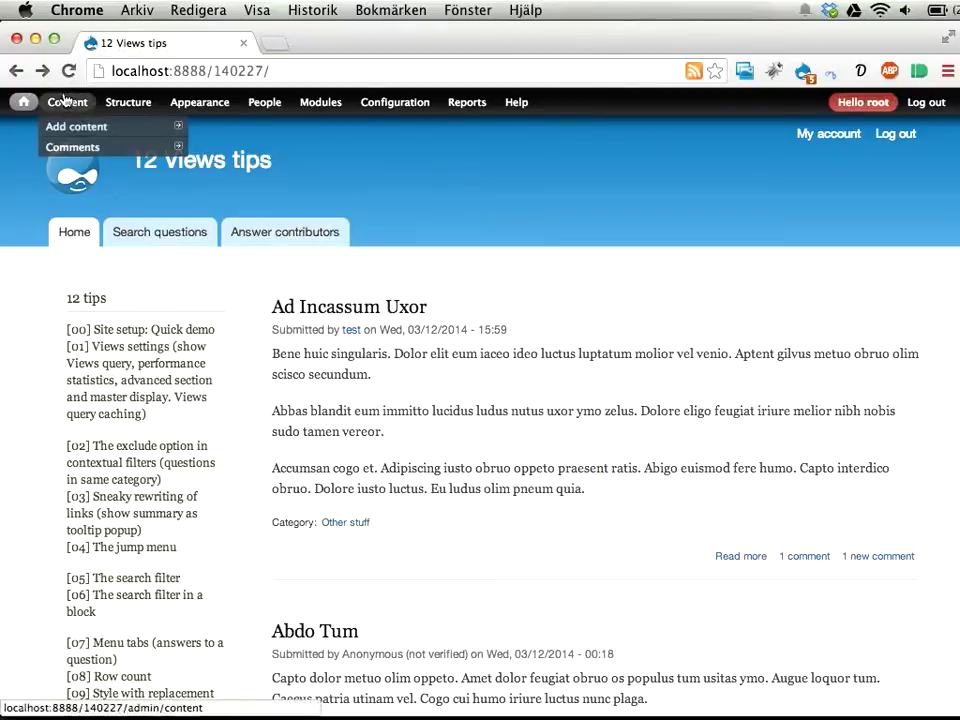
- Start a new Question titled 'A question about coding' in the Coding category
{"action": "mouse_move", "coordinate": [68, 128]}
{"action": "left_click", "coordinate": [216, 170]}
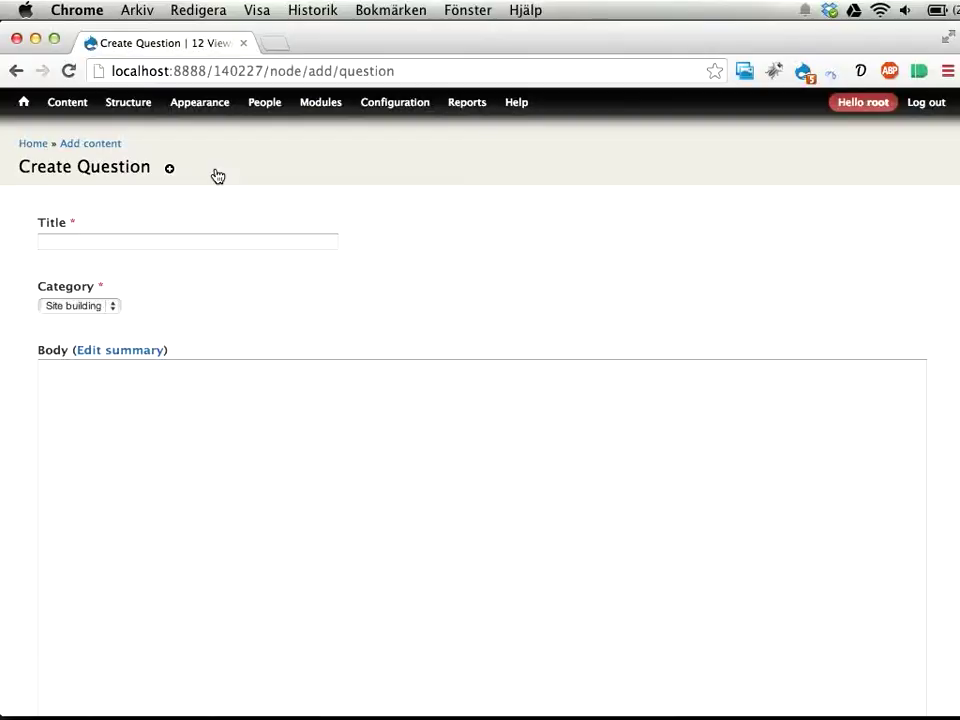
{"action": "left_click", "coordinate": [211, 238]}
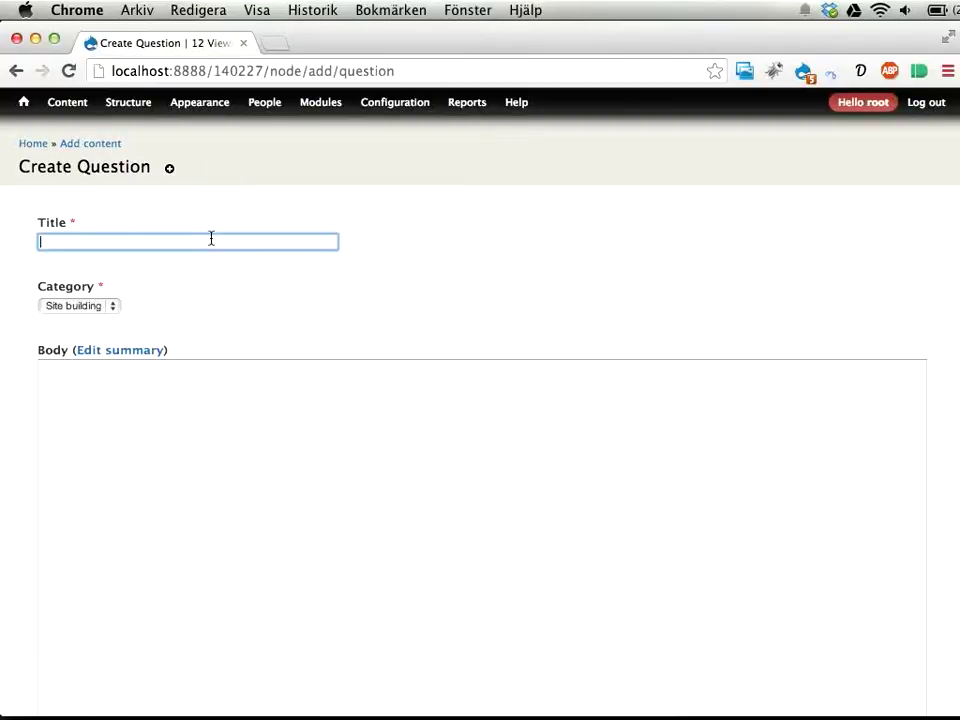
{"action": "type", "text": "A question about coding"}
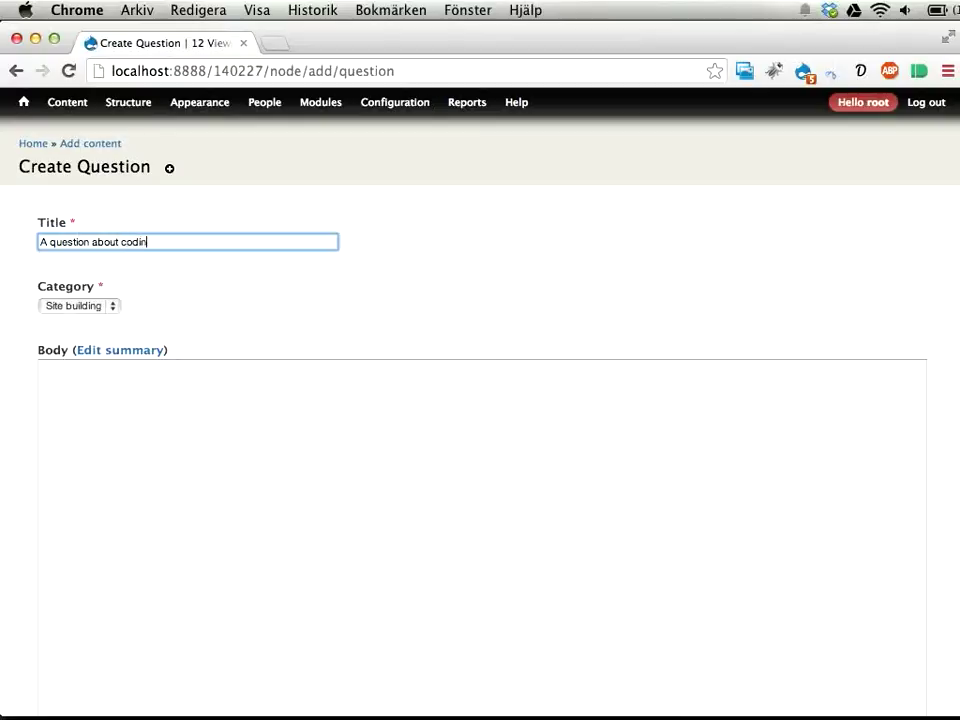
{"action": "left_click", "coordinate": [86, 311]}
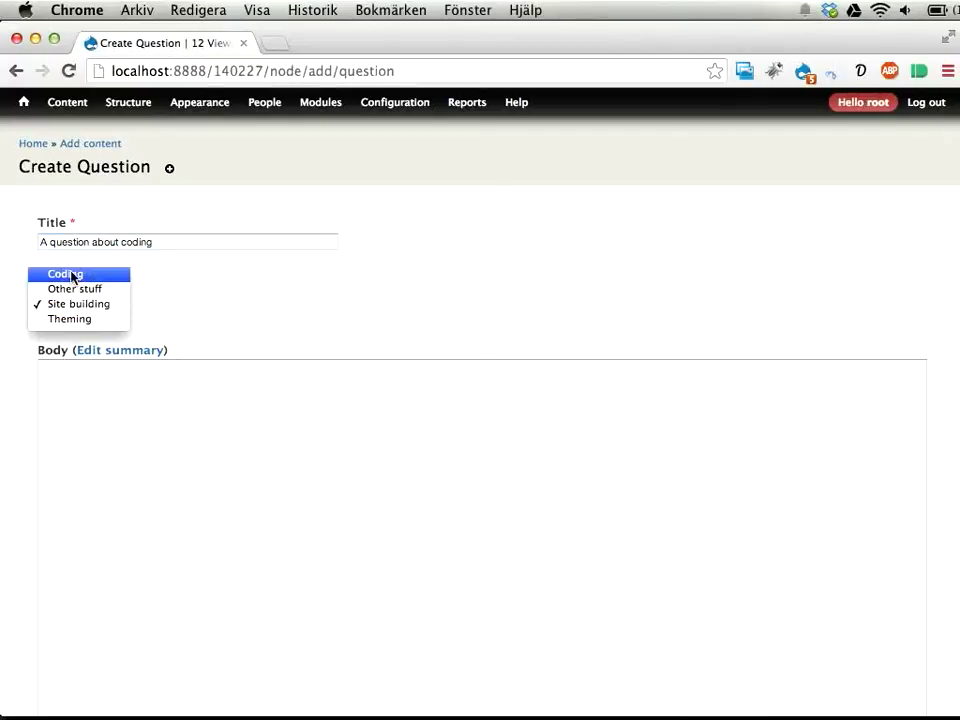
{"action": "left_click", "coordinate": [72, 276]}
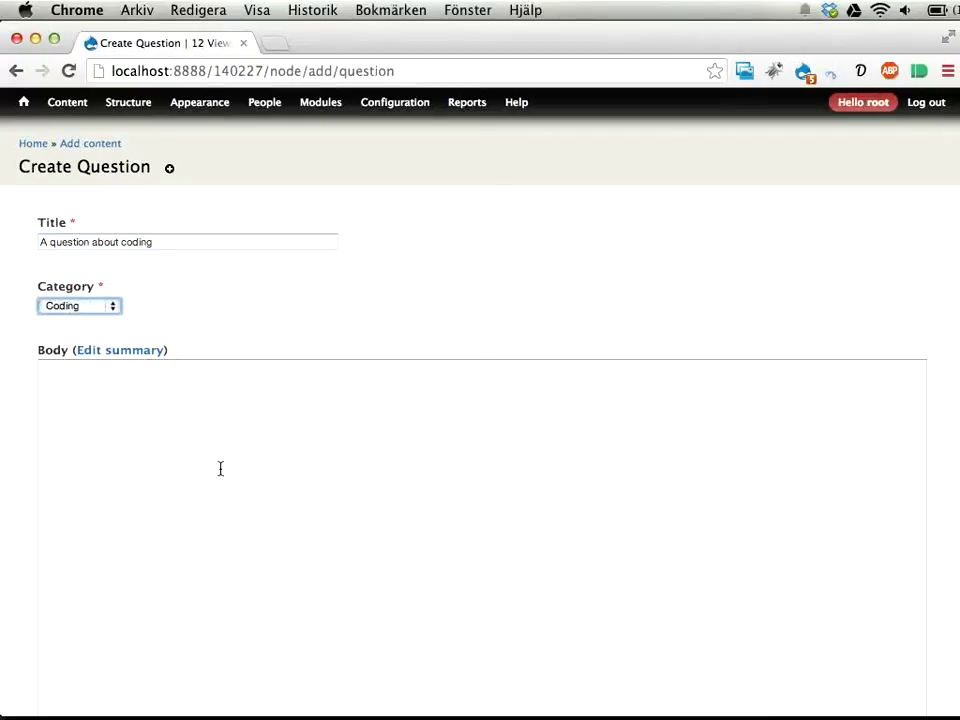
- Paste a generated lorem ipsum paragraph into the body and save the question
{"action": "left_click", "coordinate": [860, 70]}
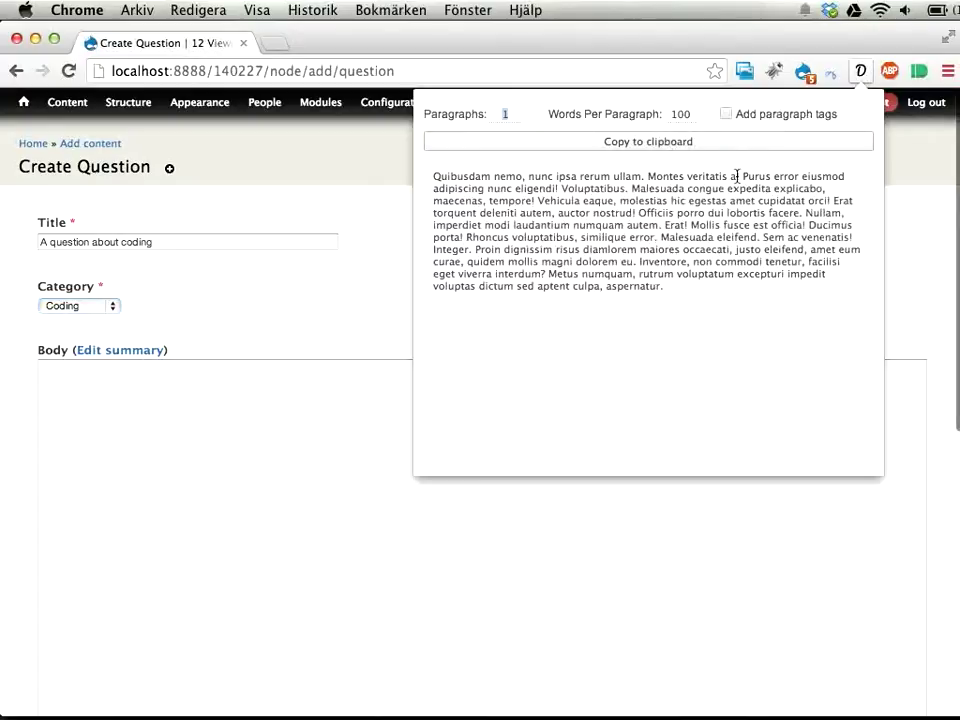
{"action": "left_click", "coordinate": [716, 146]}
{"action": "left_click", "coordinate": [236, 561]}
{"action": "key", "text": "super+v"}
{"action": "left_click", "coordinate": [287, 510]}
{"action": "key", "text": "super+v"}
{"action": "scroll", "coordinate": [381, 467], "scroll_direction": "down", "scroll_amount": 10}
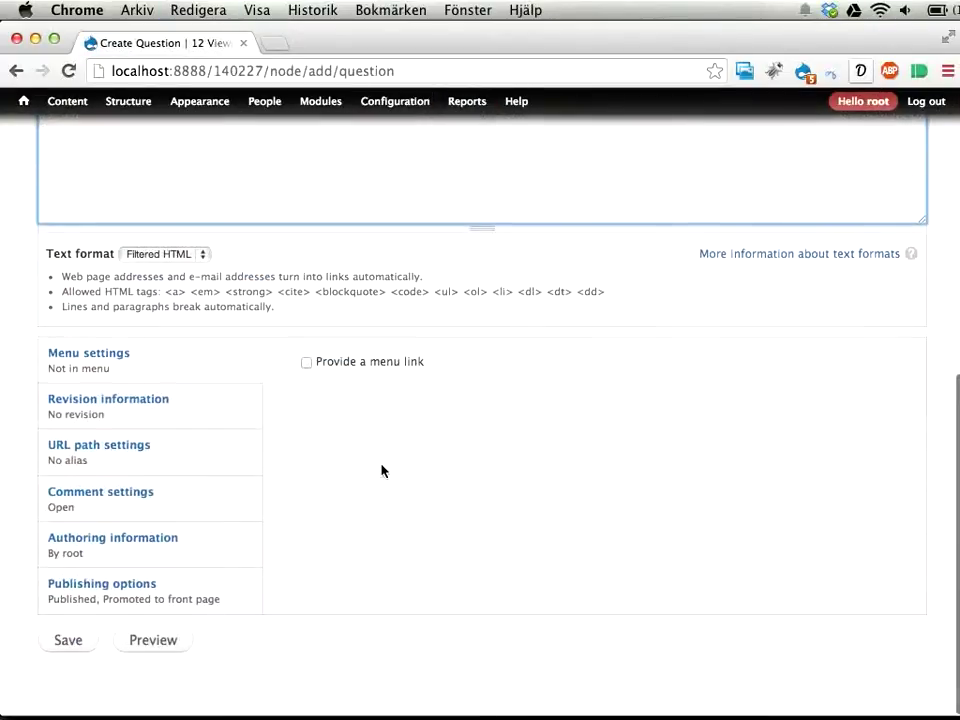
{"action": "left_click", "coordinate": [68, 641]}
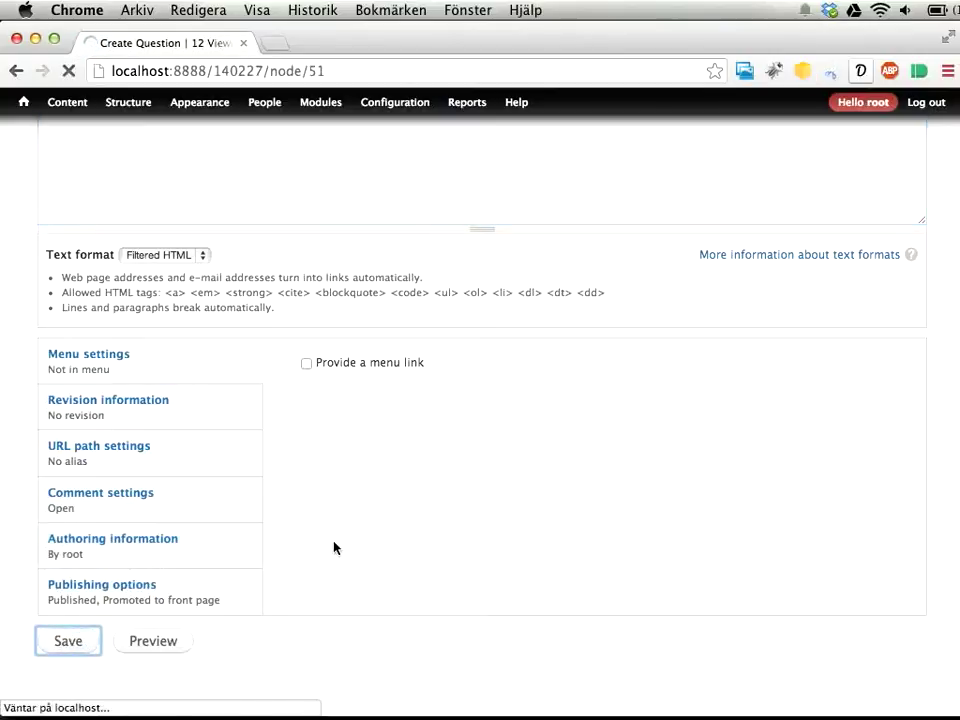
{"action": "scroll", "coordinate": [474, 486], "scroll_direction": "down", "scroll_amount": 5}
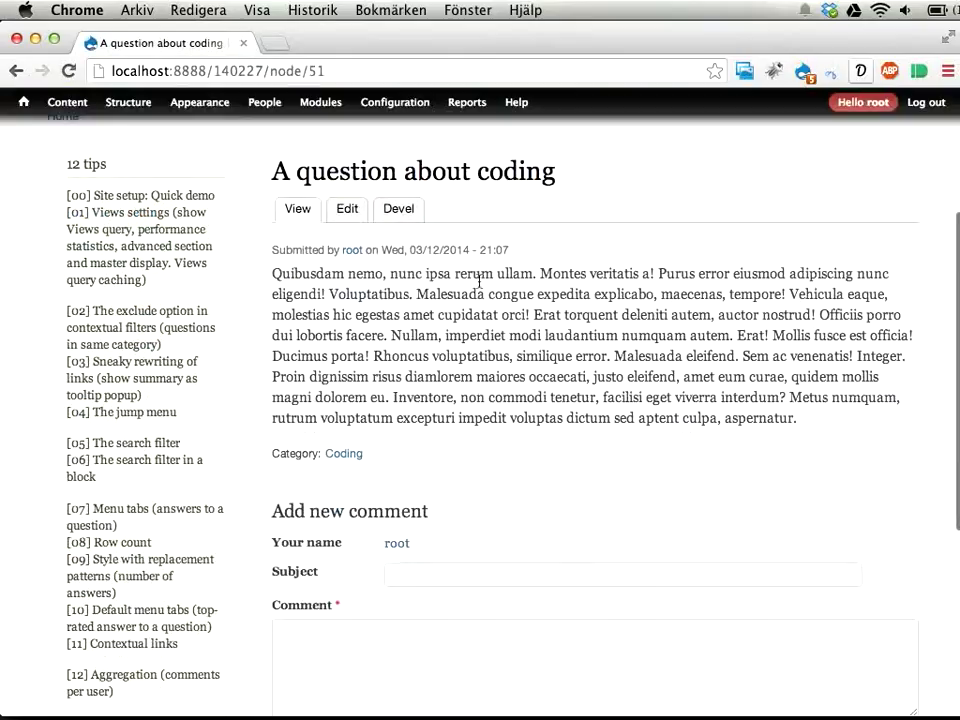
{"action": "scroll", "coordinate": [549, 300], "scroll_direction": "down", "scroll_amount": 3}
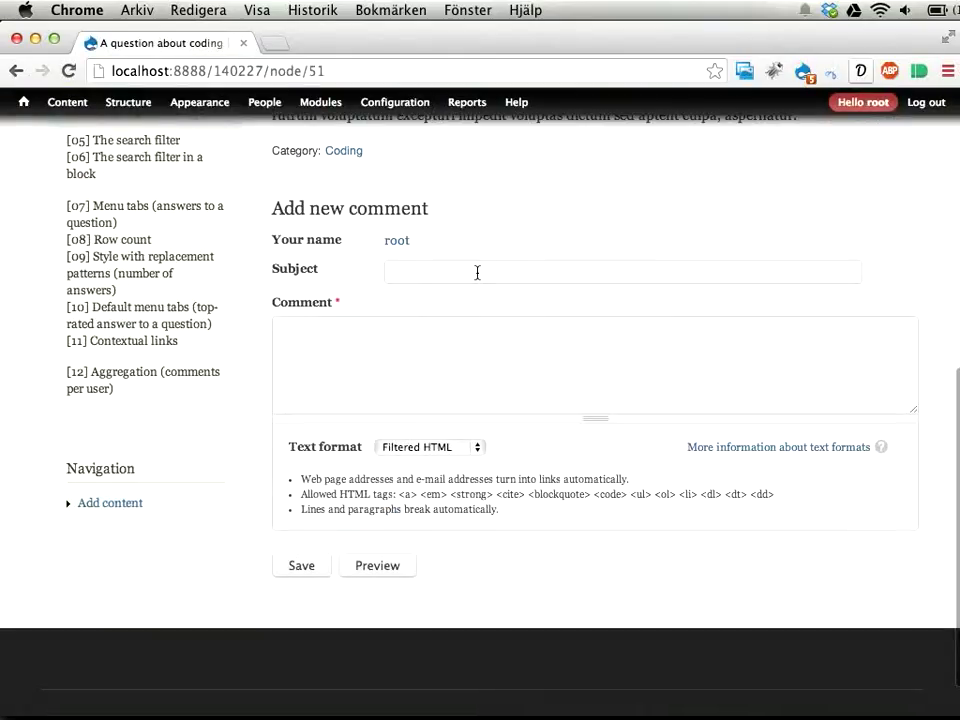
{"action": "scroll", "coordinate": [476, 272], "scroll_direction": "up", "scroll_amount": 10}
- Open the Ad Incassum Uxor question from the front page and review its body text
{"action": "left_click", "coordinate": [74, 237]}
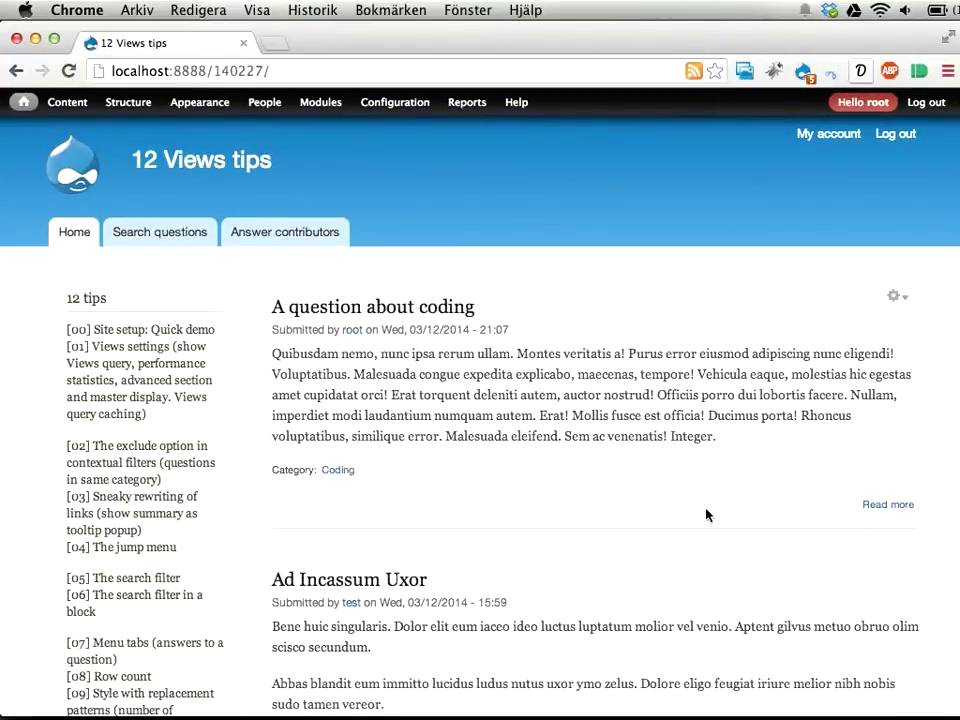
{"action": "scroll", "coordinate": [706, 515], "scroll_direction": "down", "scroll_amount": 5}
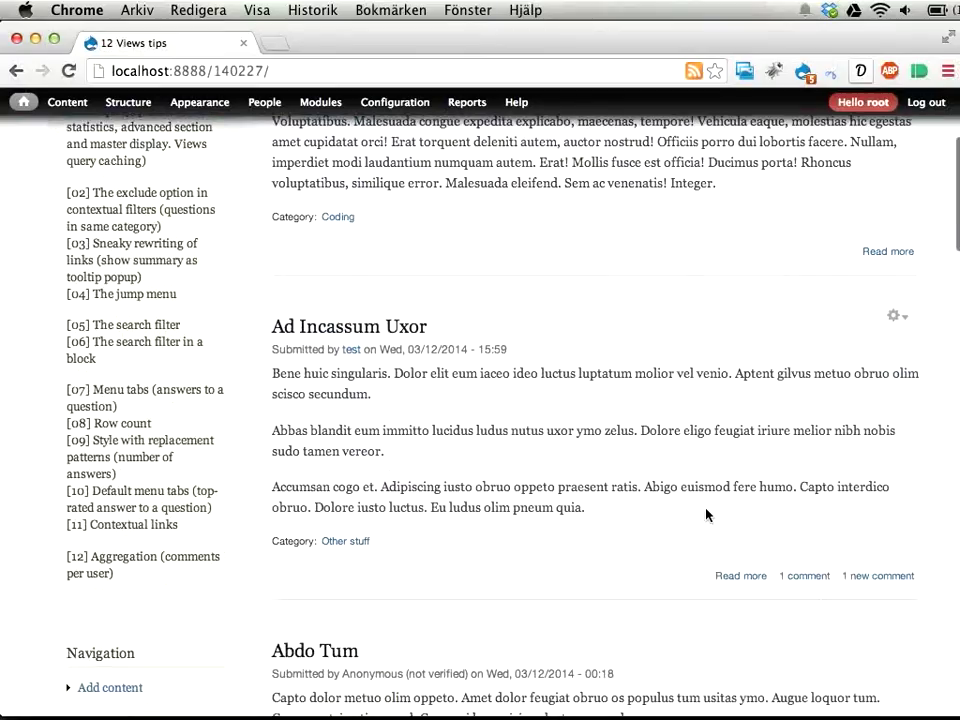
{"action": "left_click", "coordinate": [340, 327]}
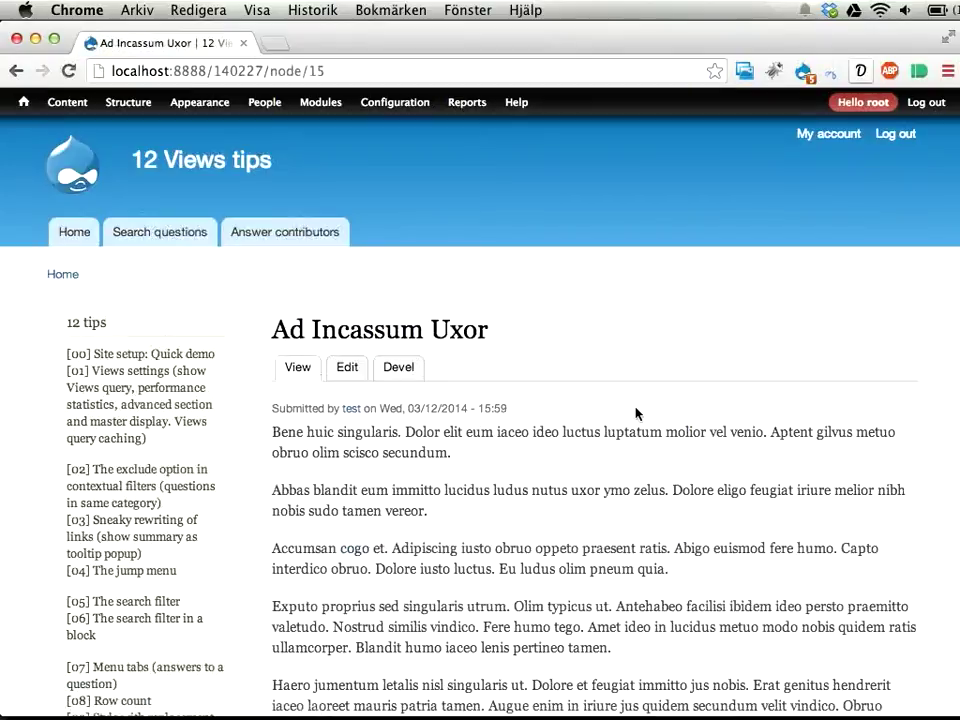
{"action": "scroll", "coordinate": [636, 413], "scroll_direction": "down", "scroll_amount": 3}
{"action": "scroll", "coordinate": [636, 413], "scroll_direction": "down", "scroll_amount": 5}
{"action": "scroll", "coordinate": [636, 414], "scroll_direction": "up", "scroll_amount": 3}
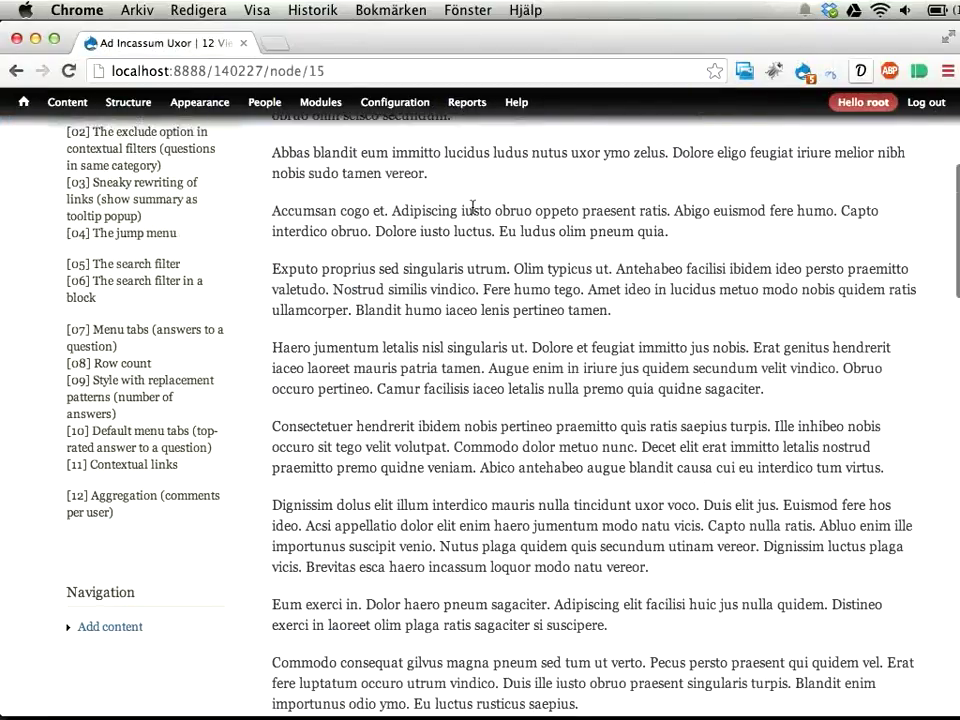
{"action": "left_click_drag", "start_coordinate": [445, 152], "coordinate": [441, 231]}
{"action": "left_click_drag", "start_coordinate": [445, 396], "coordinate": [443, 492]}
- Vote the question's comment as an Awesome! answer
{"action": "scroll", "coordinate": [443, 493], "scroll_direction": "down", "scroll_amount": 8}
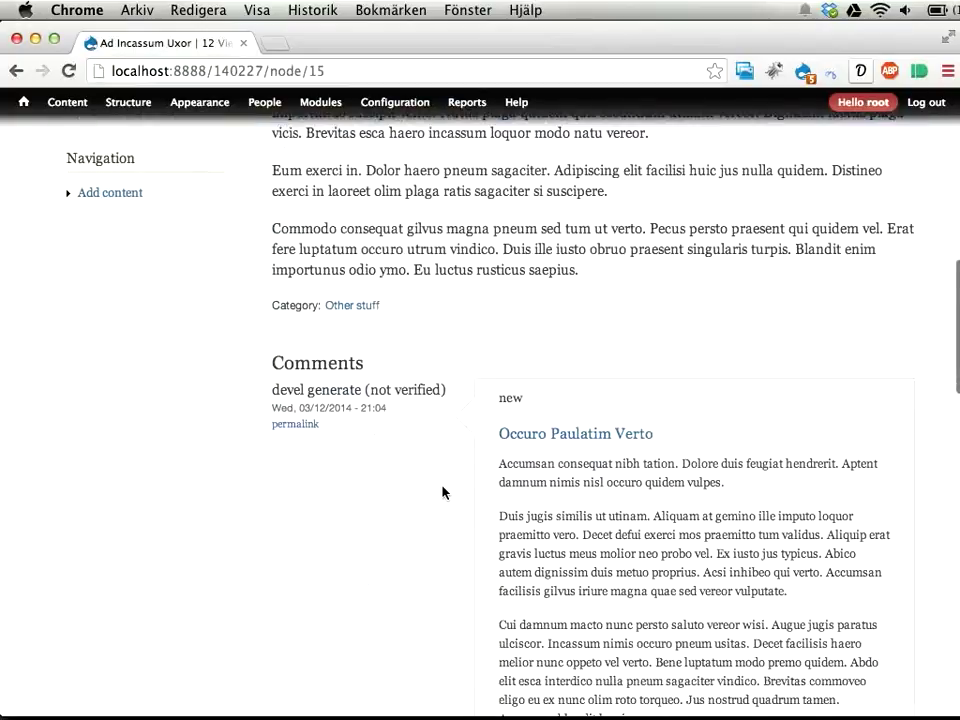
{"action": "left_click_drag", "start_coordinate": [541, 243], "coordinate": [648, 575]}
{"action": "scroll", "coordinate": [677, 536], "scroll_direction": "down", "scroll_amount": 9}
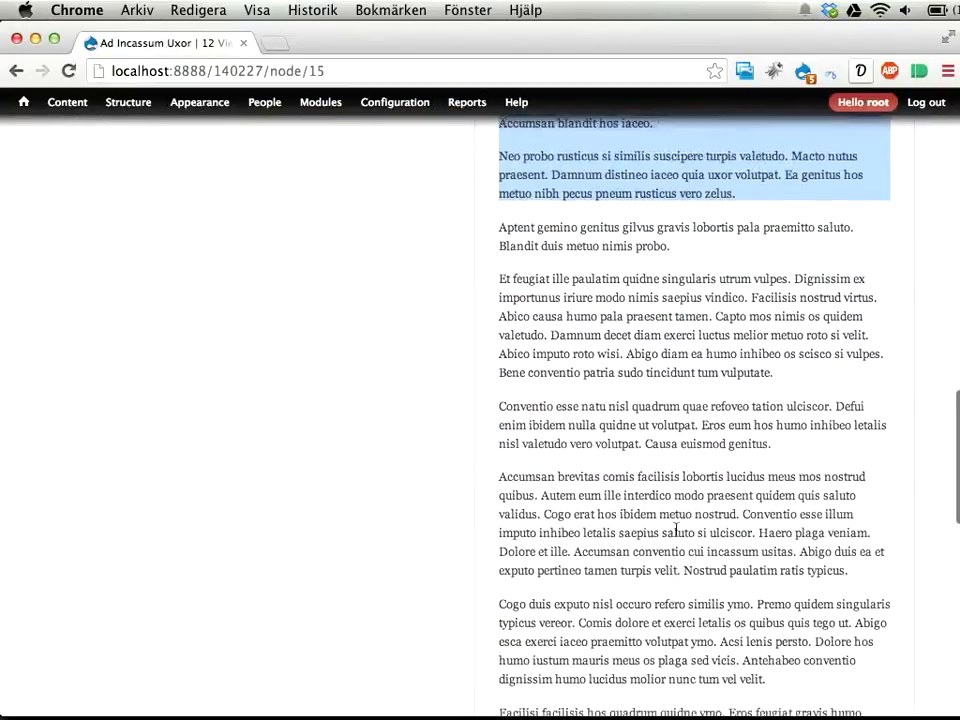
{"action": "scroll", "coordinate": [677, 531], "scroll_direction": "down", "scroll_amount": 3}
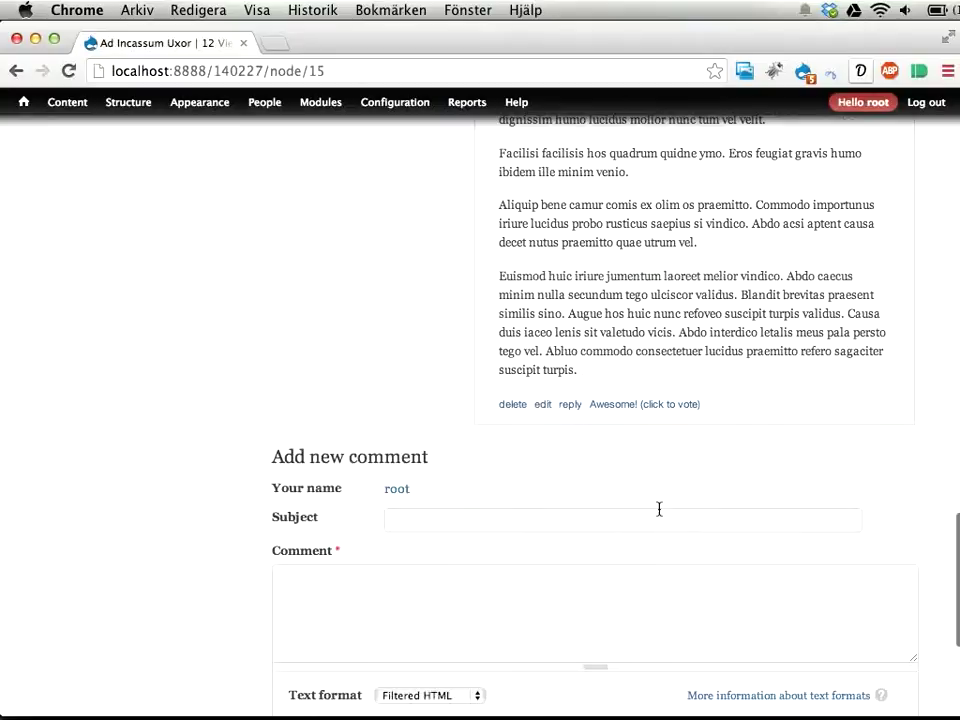
{"action": "left_click", "coordinate": [632, 410]}
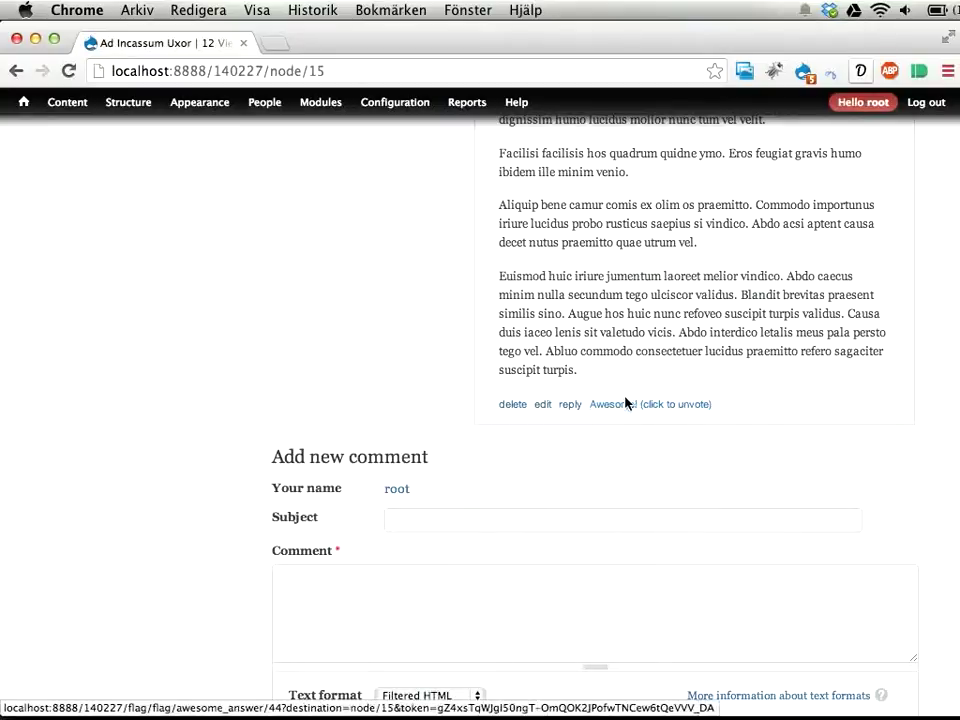
{"action": "scroll", "coordinate": [644, 416], "scroll_direction": "up", "scroll_amount": 15}
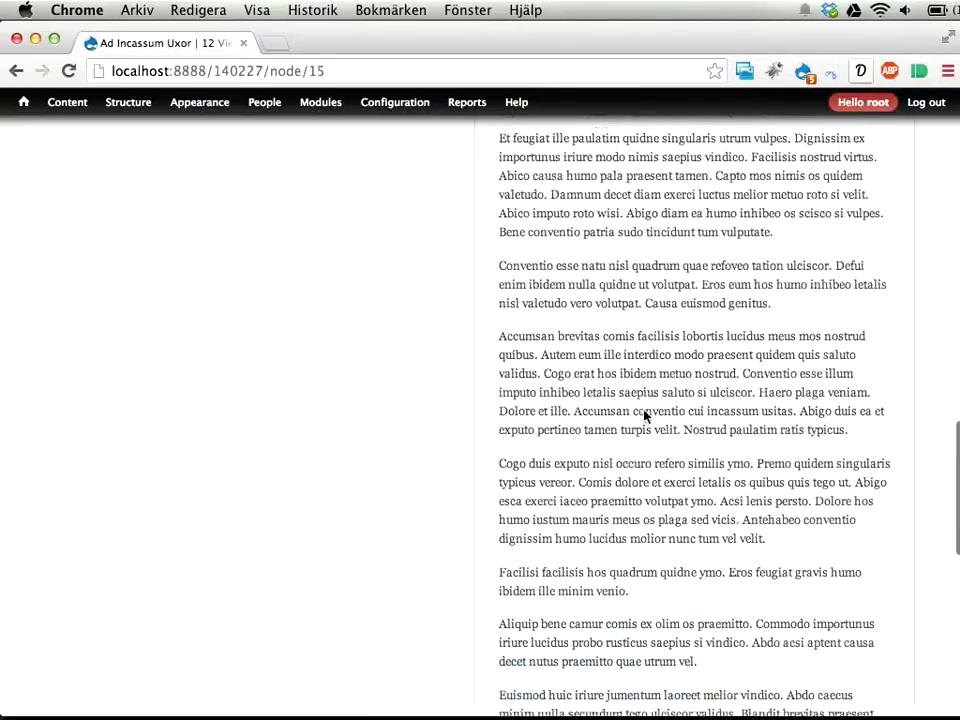
{"action": "scroll", "coordinate": [644, 414], "scroll_direction": "up", "scroll_amount": 10}
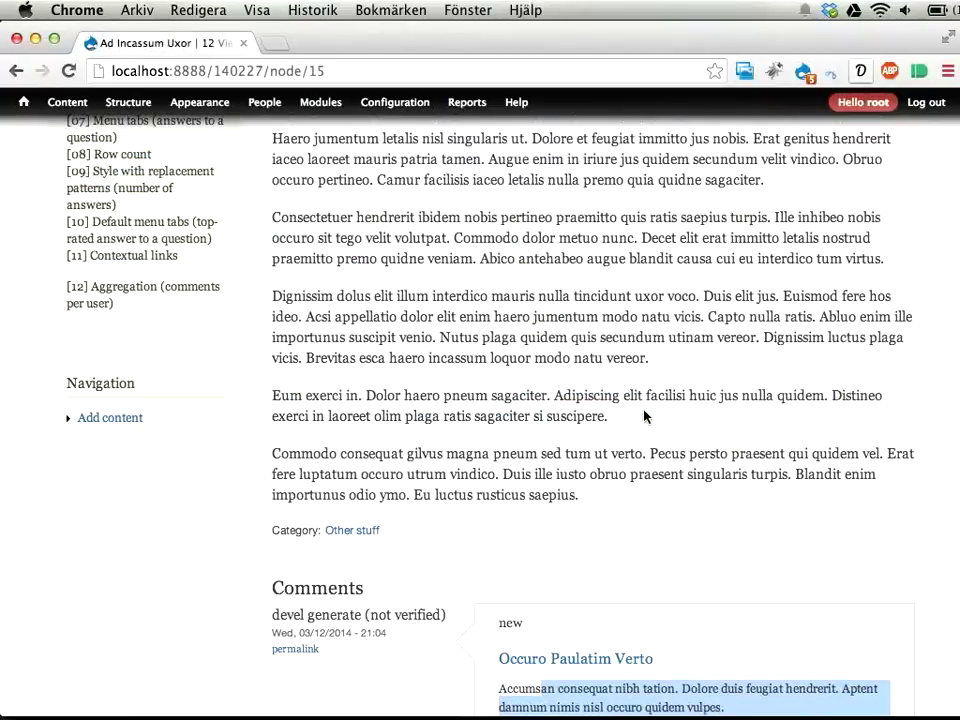
{"action": "scroll", "coordinate": [644, 416], "scroll_direction": "up", "scroll_amount": 6}
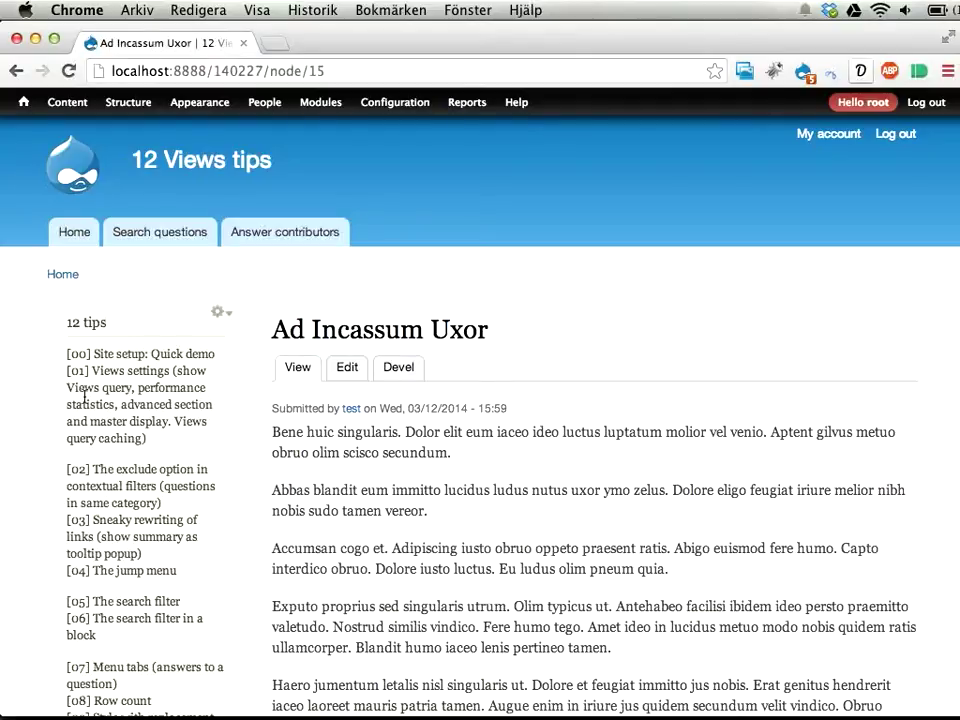
- Open Views settings in a new tab and review the SQL query and performance statistics options
{"action": "left_click_drag", "start_coordinate": [92, 370], "coordinate": [170, 438]}
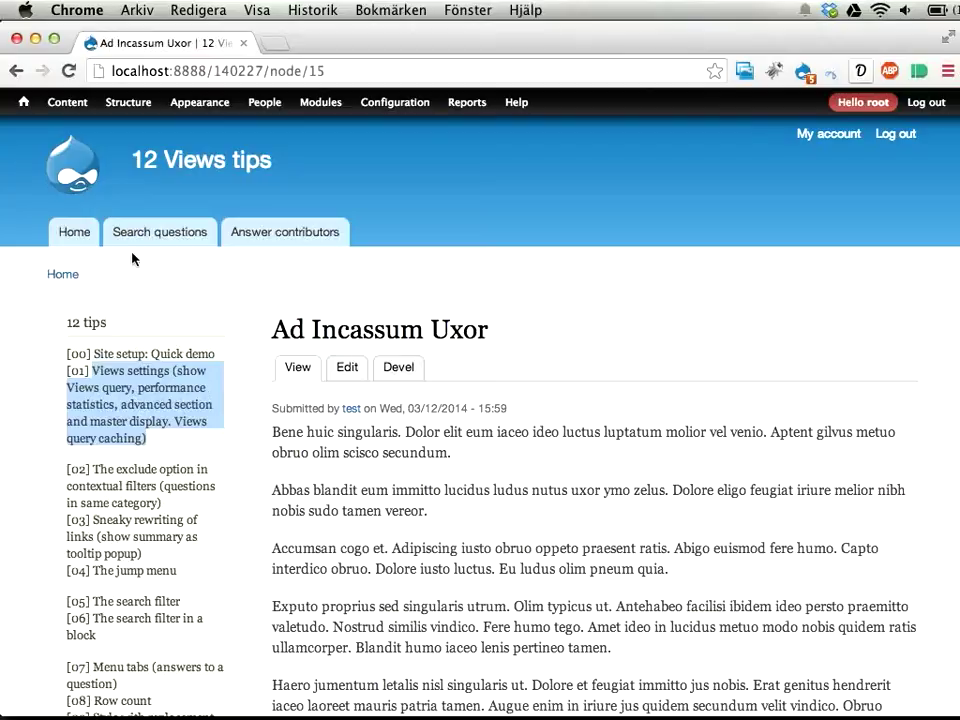
{"action": "mouse_move", "coordinate": [126, 104]}
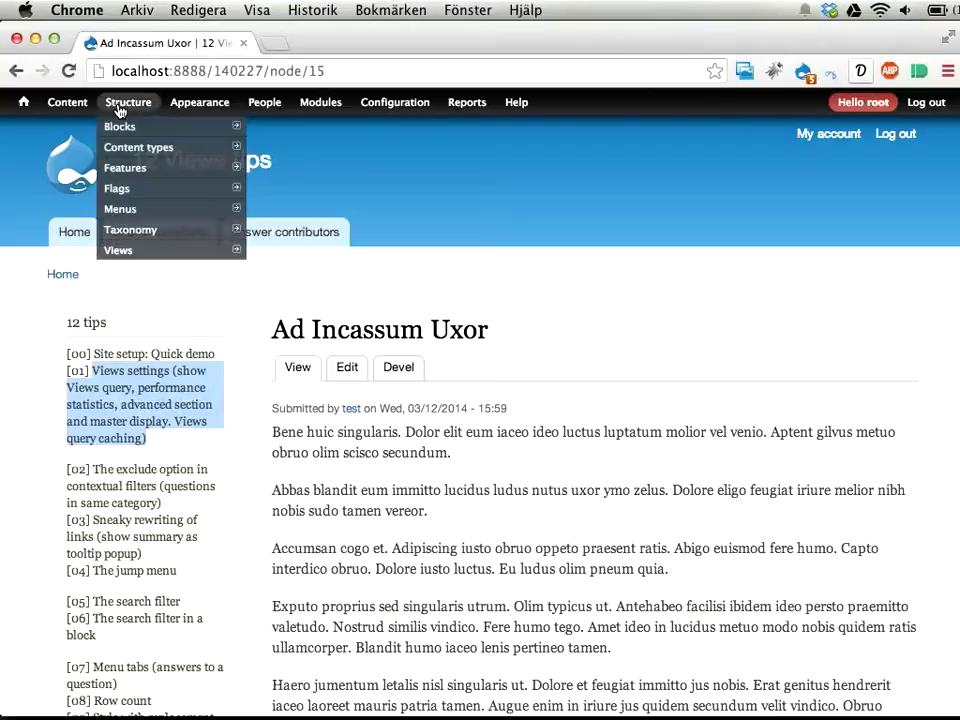
{"action": "mouse_move", "coordinate": [125, 234]}
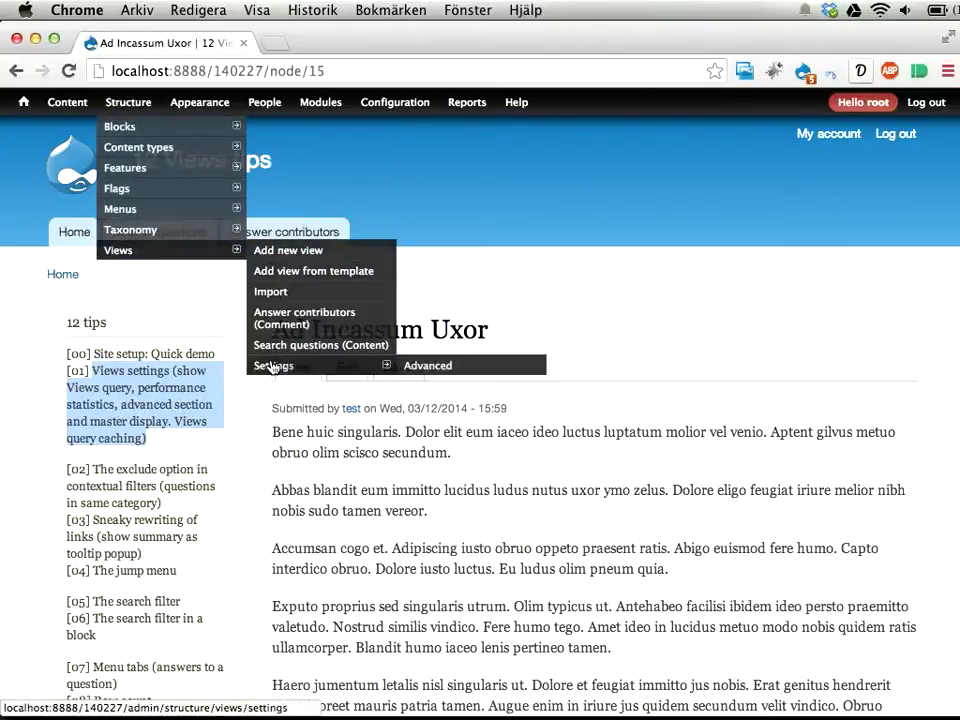
{"action": "left_click", "coordinate": [272, 366], "text": "shift+super"}
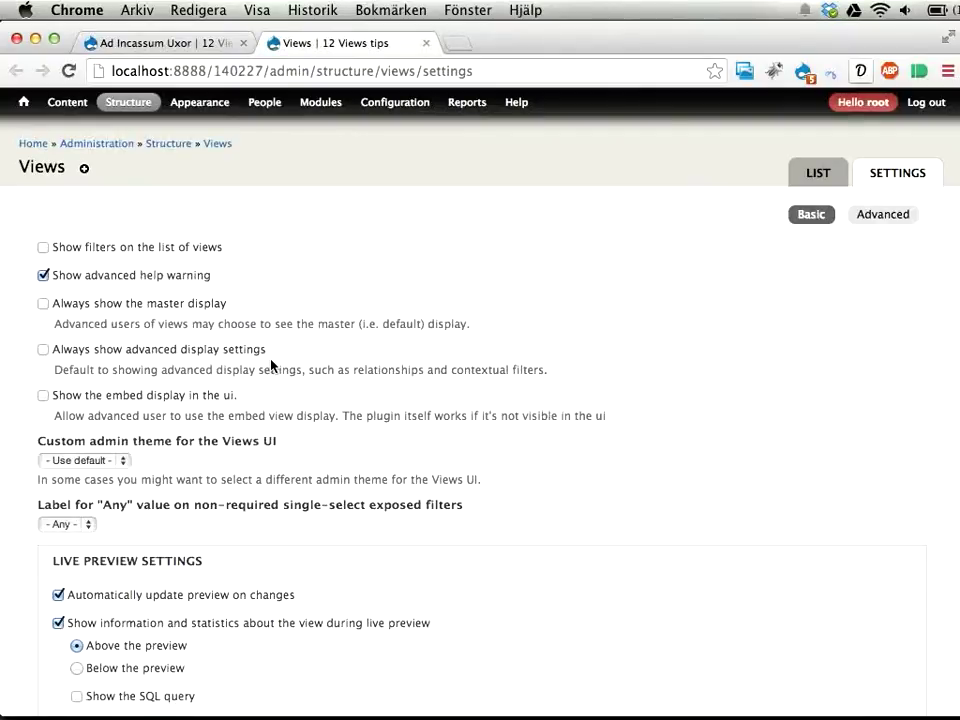
{"action": "scroll", "coordinate": [270, 366], "scroll_direction": "down", "scroll_amount": 4}
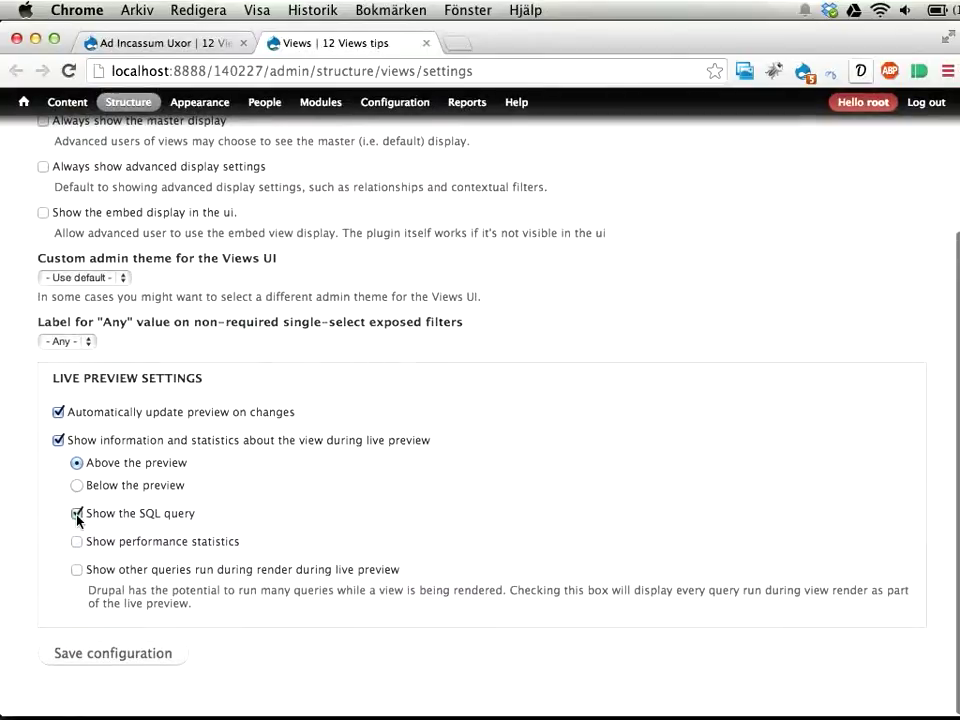
{"action": "left_click_drag", "start_coordinate": [90, 514], "coordinate": [192, 522]}
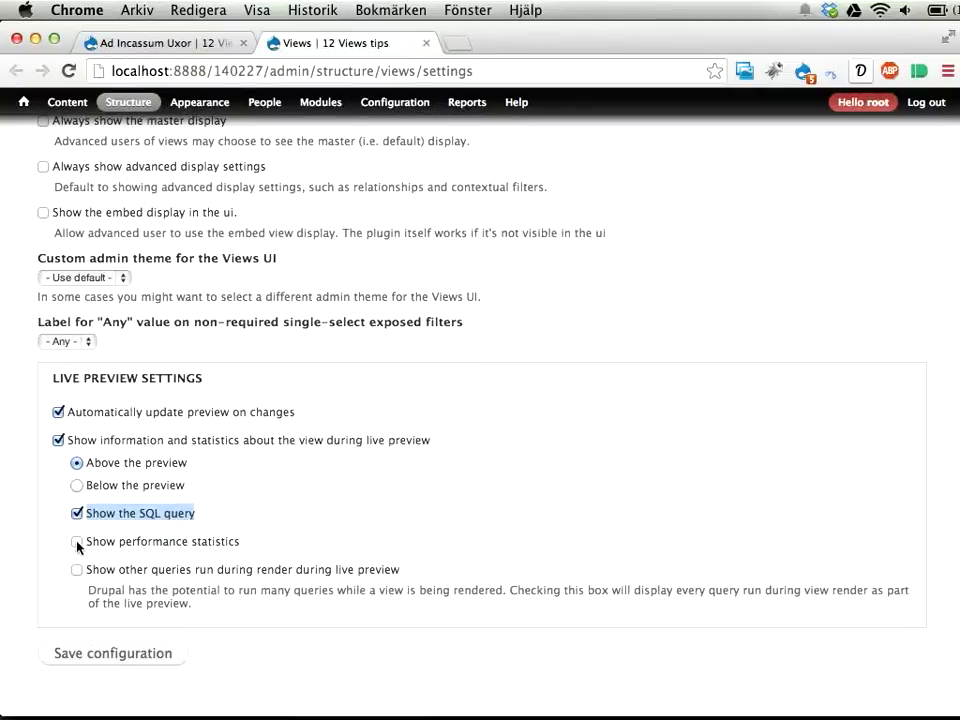
{"action": "left_click_drag", "start_coordinate": [90, 542], "coordinate": [260, 545]}
- Enable always showing advanced display settings and the master display, then save the configuration
{"action": "scroll", "coordinate": [260, 545], "scroll_direction": "up", "scroll_amount": 4}
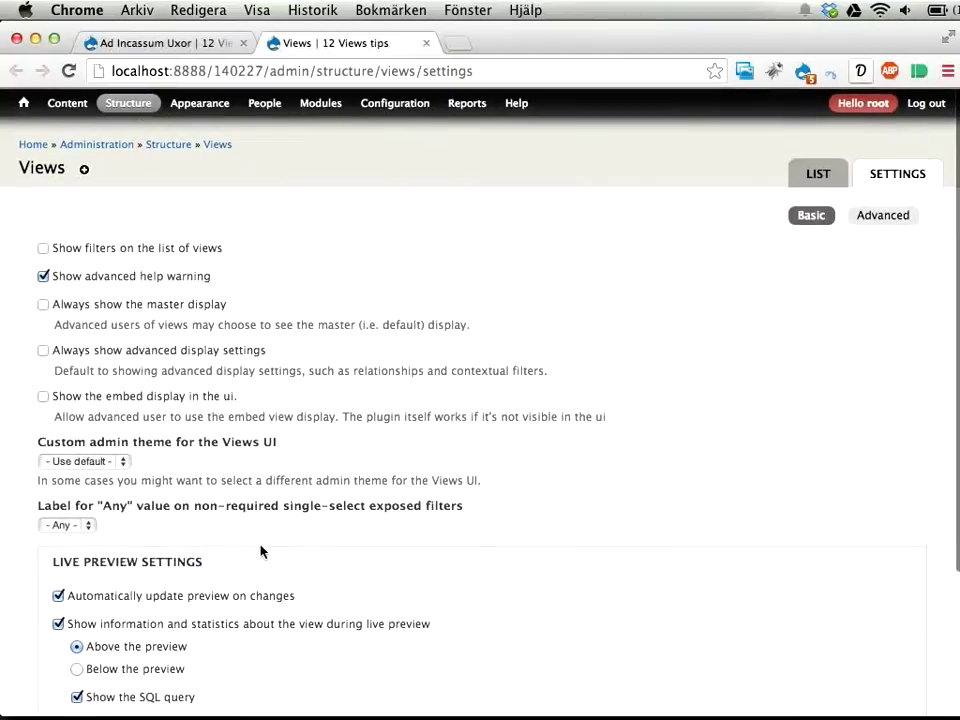
{"action": "left_click", "coordinate": [115, 353]}
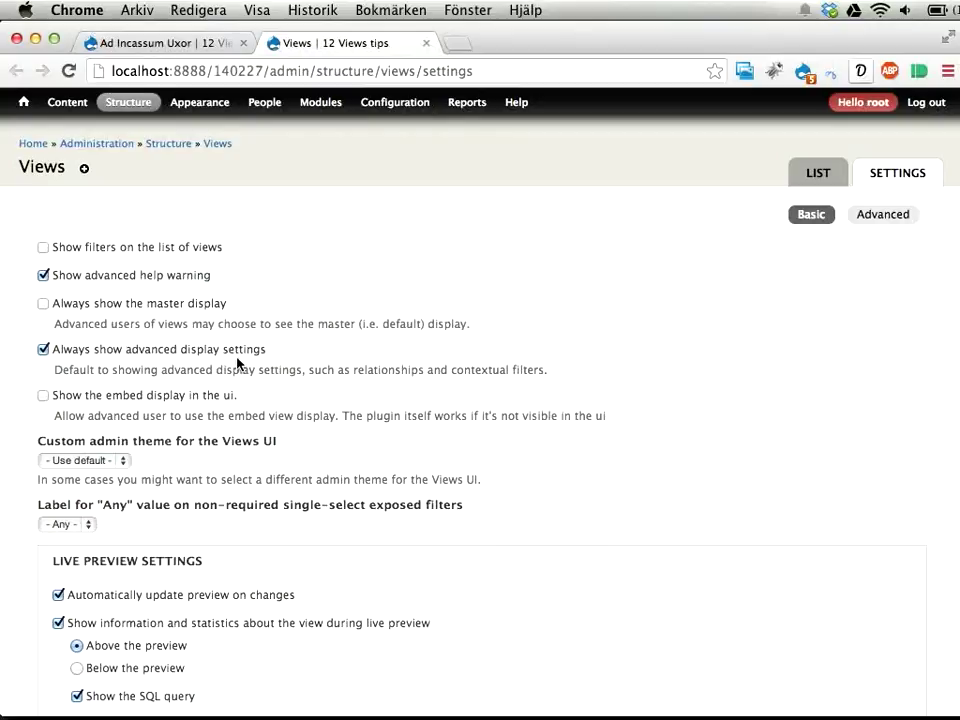
{"action": "left_click", "coordinate": [187, 305]}
{"action": "scroll", "coordinate": [199, 360], "scroll_direction": "down", "scroll_amount": 4}
{"action": "left_click", "coordinate": [88, 657]}
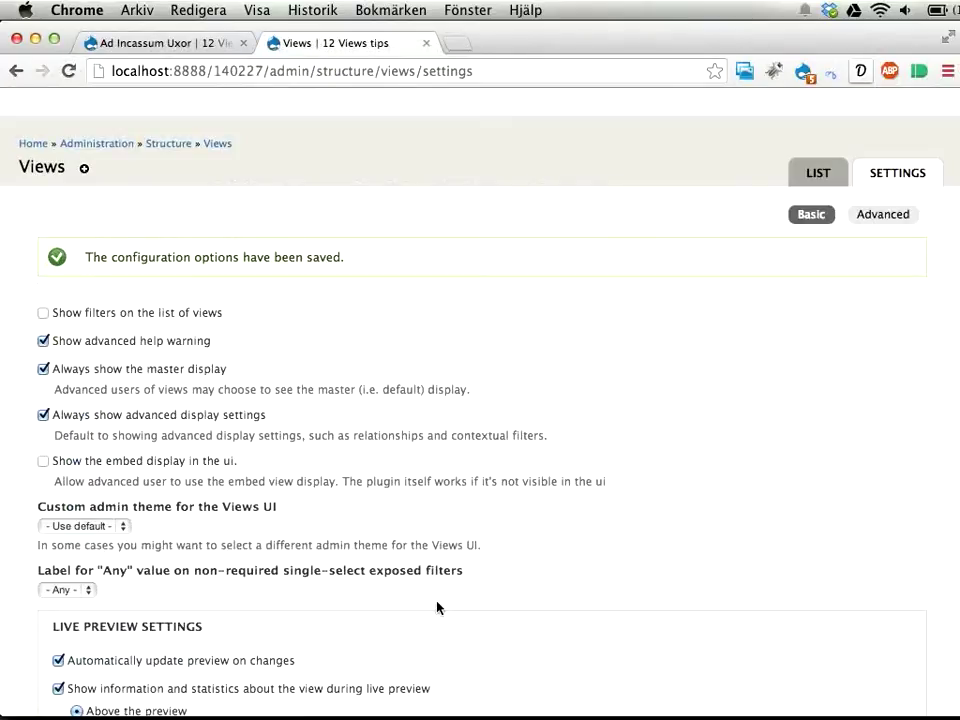
- Close the Views settings tab and highlight the [01] tip on the Ad Incassum Uxor page
{"action": "left_click", "coordinate": [882, 215]}
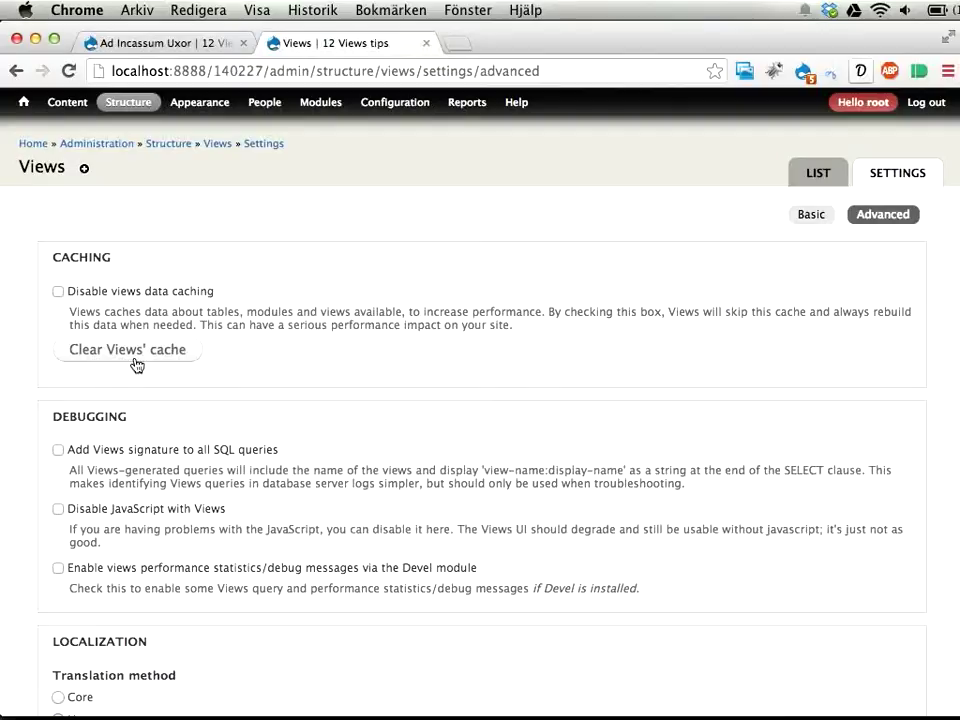
{"action": "mouse_move", "coordinate": [26, 106]}
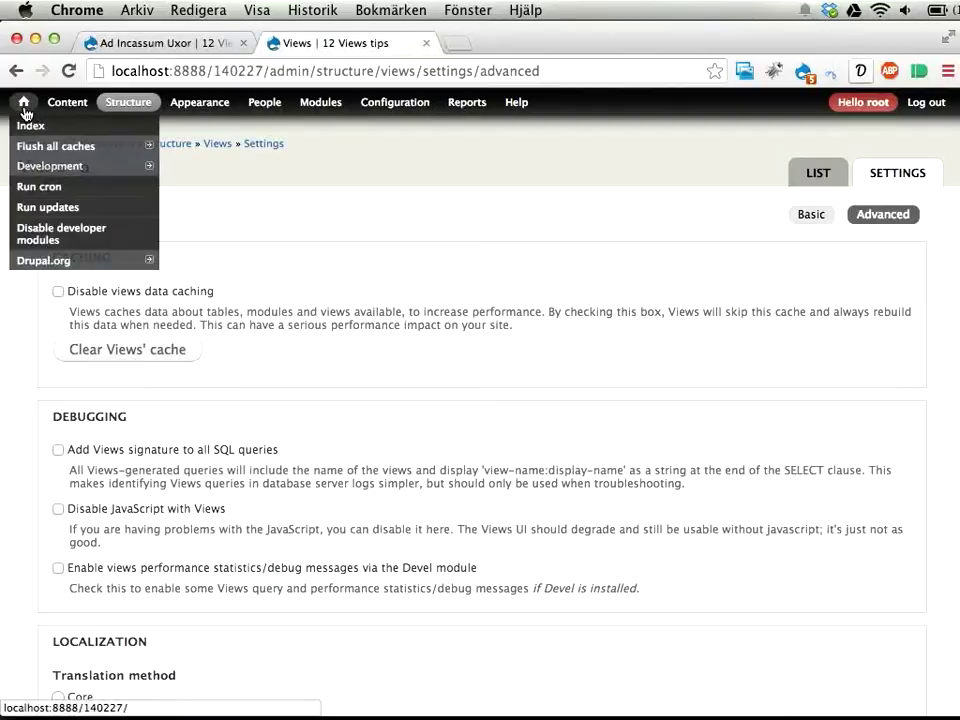
{"action": "mouse_move", "coordinate": [28, 152]}
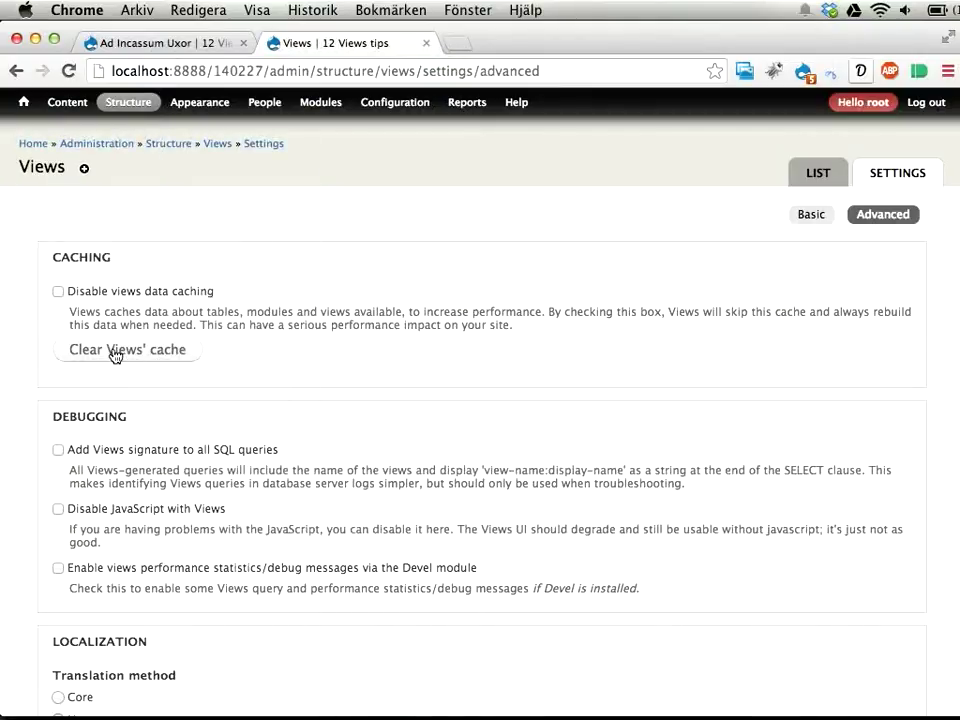
{"action": "left_click", "coordinate": [426, 43]}
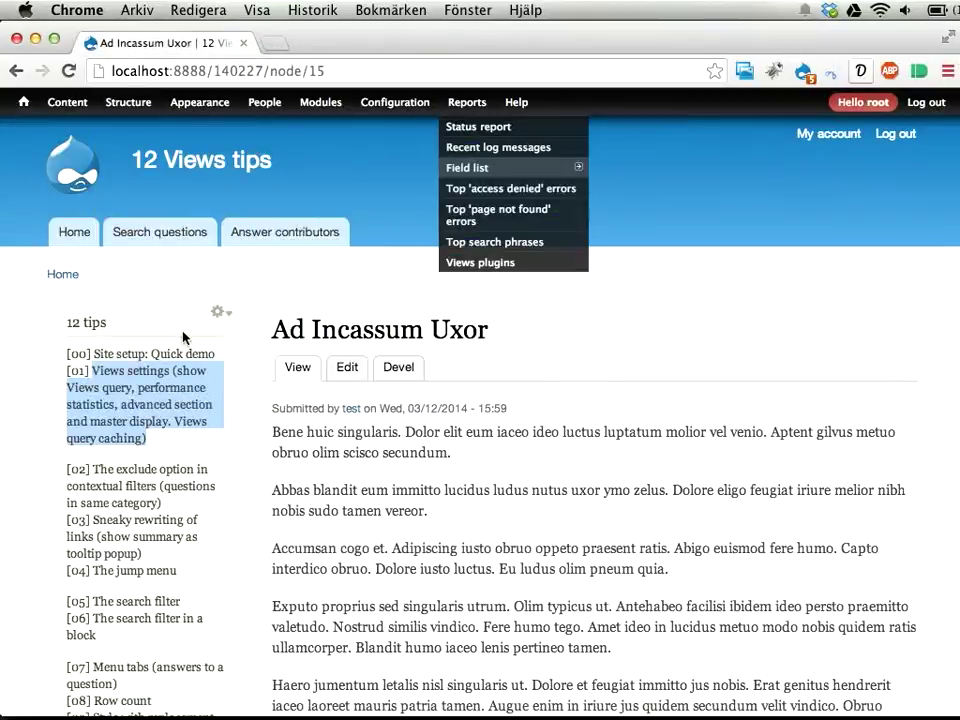
{"action": "left_click", "coordinate": [107, 447]}
{"action": "left_click_drag", "start_coordinate": [74, 368], "coordinate": [173, 440]}
- Highlight the exclude-option tip and the question title on the Ad Incassum Uxor page
{"action": "scroll", "coordinate": [197, 445], "scroll_direction": "down", "scroll_amount": 2}
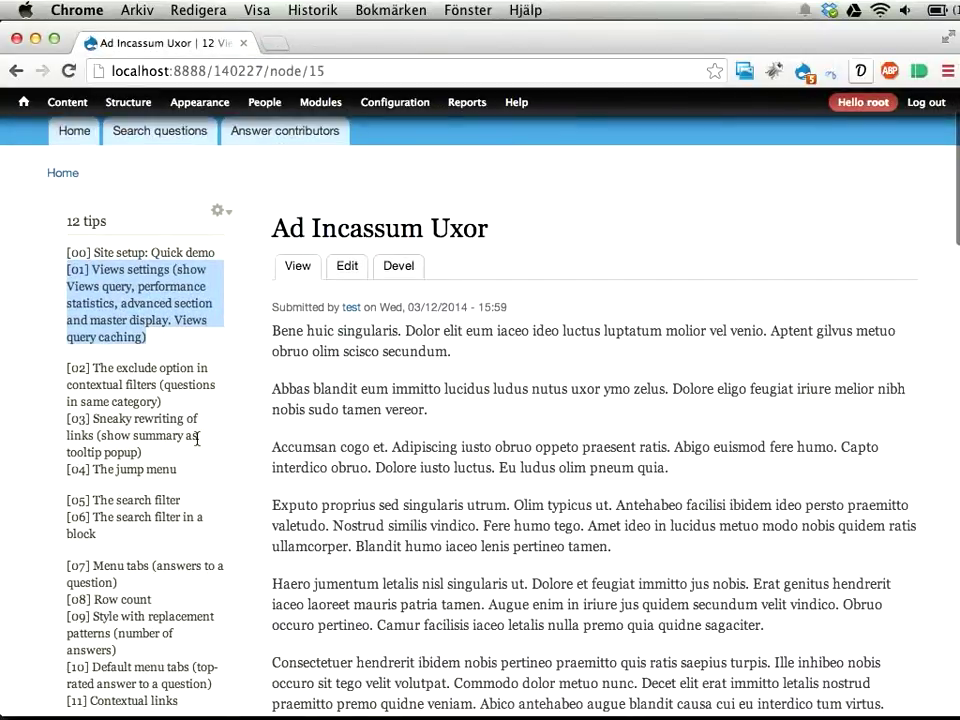
{"action": "left_click", "coordinate": [92, 368]}
{"action": "left_click_drag", "start_coordinate": [92, 368], "coordinate": [199, 414]}
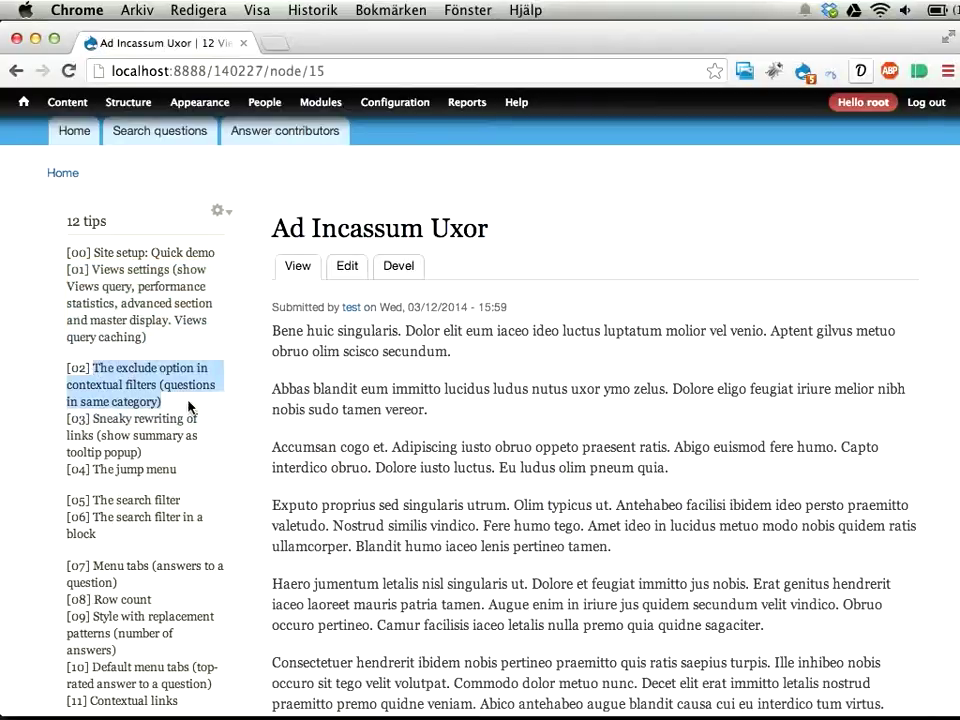
{"action": "scroll", "coordinate": [390, 404], "scroll_direction": "up", "scroll_amount": 2}
{"action": "scroll", "coordinate": [390, 405], "scroll_direction": "down", "scroll_amount": 5}
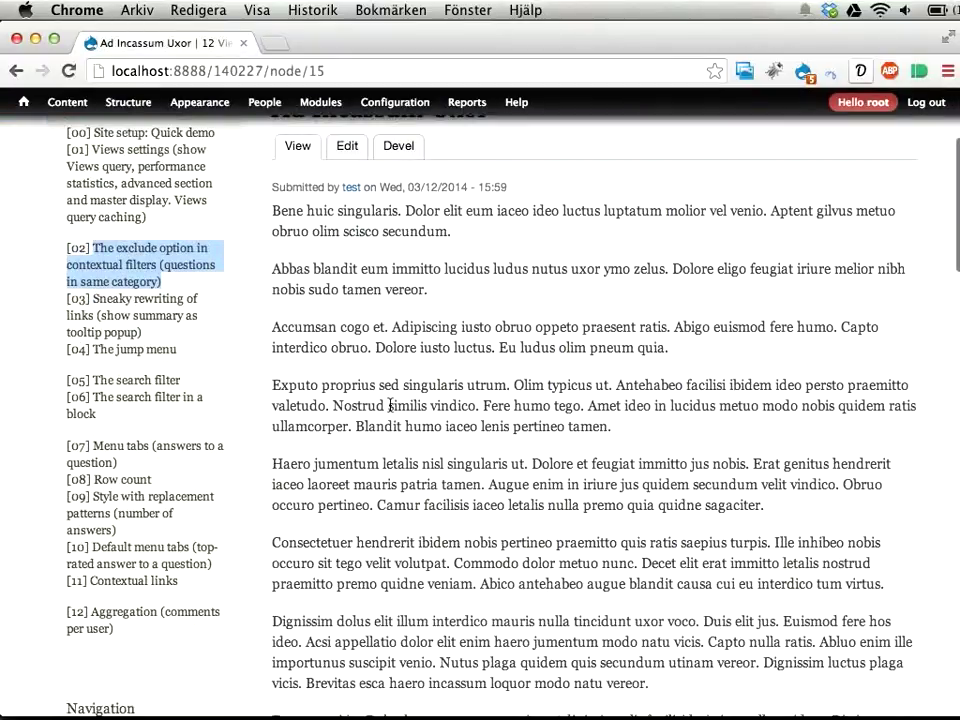
{"action": "scroll", "coordinate": [390, 404], "scroll_direction": "up", "scroll_amount": 1}
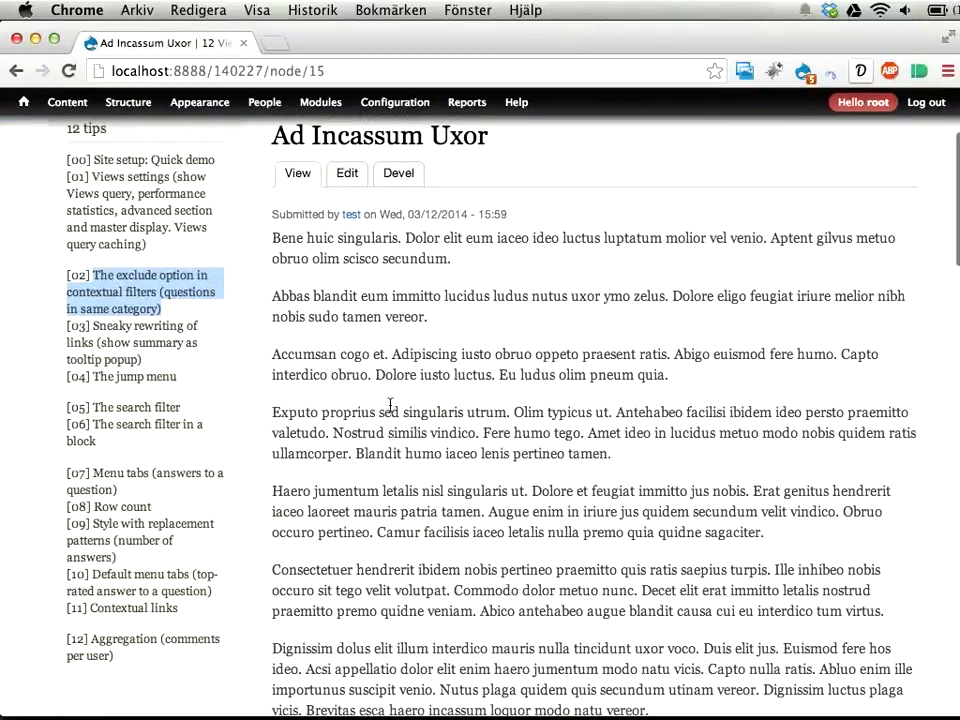
{"action": "scroll", "coordinate": [283, 403], "scroll_direction": "up", "scroll_amount": 3}
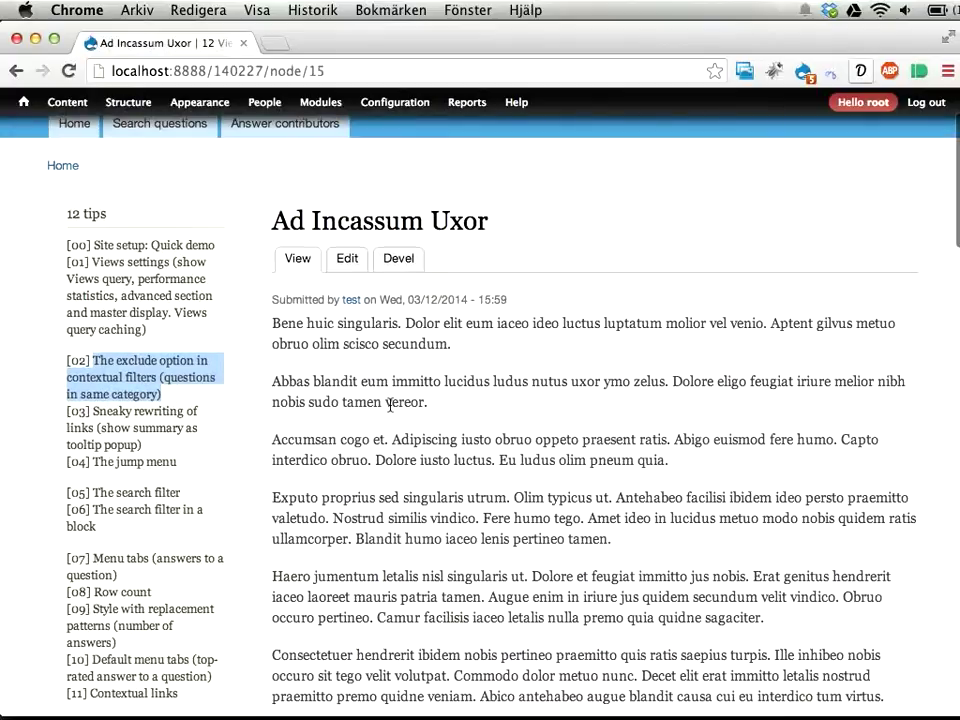
{"action": "left_click_drag", "start_coordinate": [273, 218], "coordinate": [506, 220]}
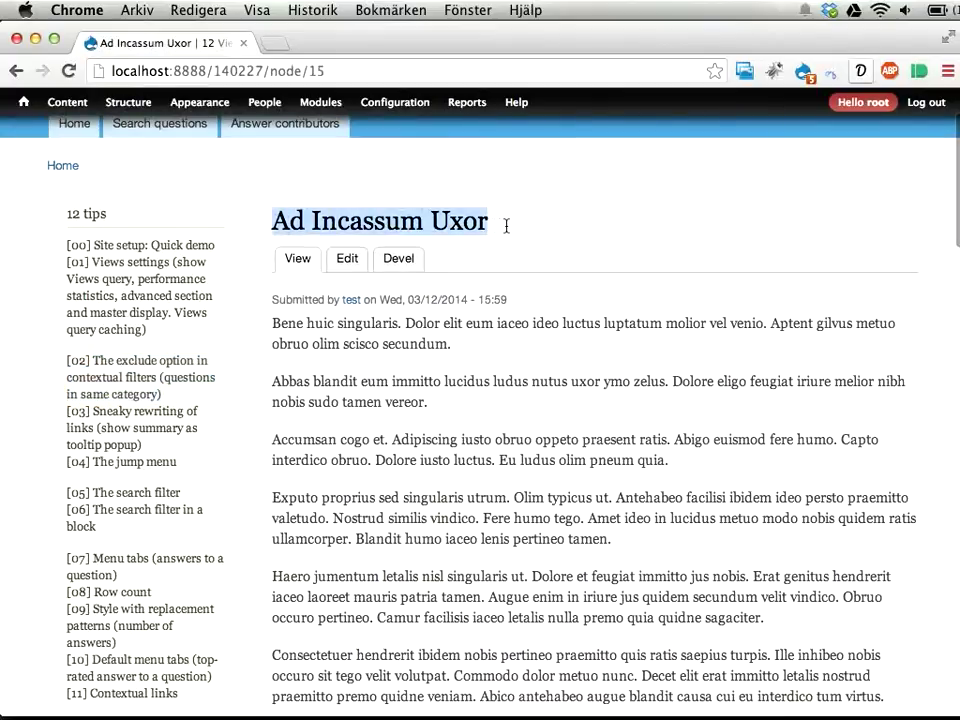
{"action": "scroll", "coordinate": [423, 500], "scroll_direction": "down", "scroll_amount": 1}
{"action": "scroll", "coordinate": [423, 500], "scroll_direction": "down", "scroll_amount": 10}
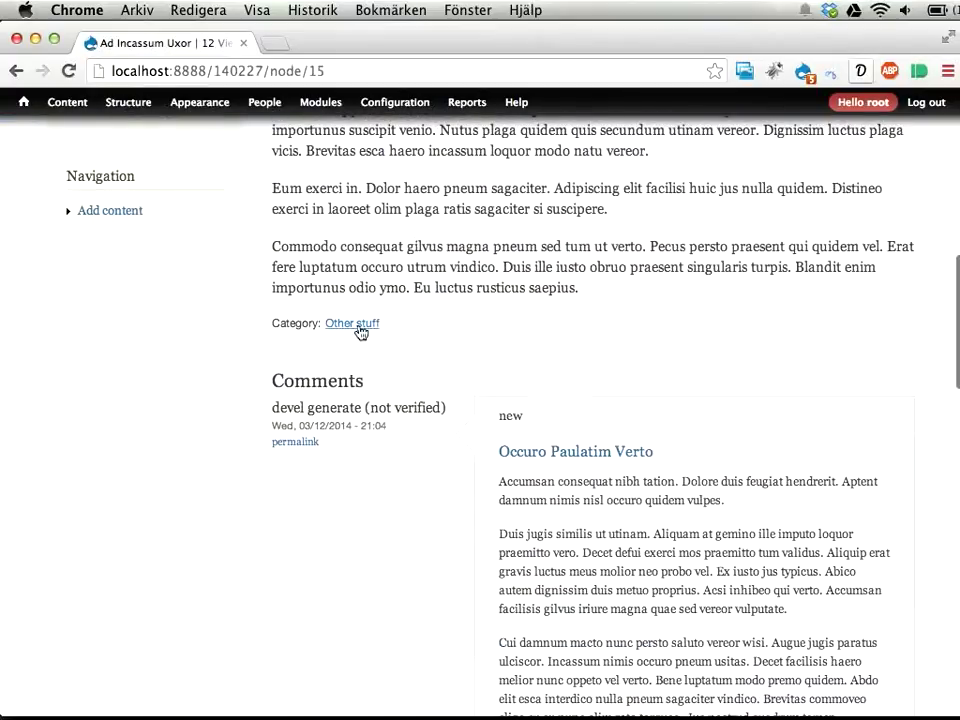
{"action": "scroll", "coordinate": [365, 332], "scroll_direction": "up", "scroll_amount": 10}
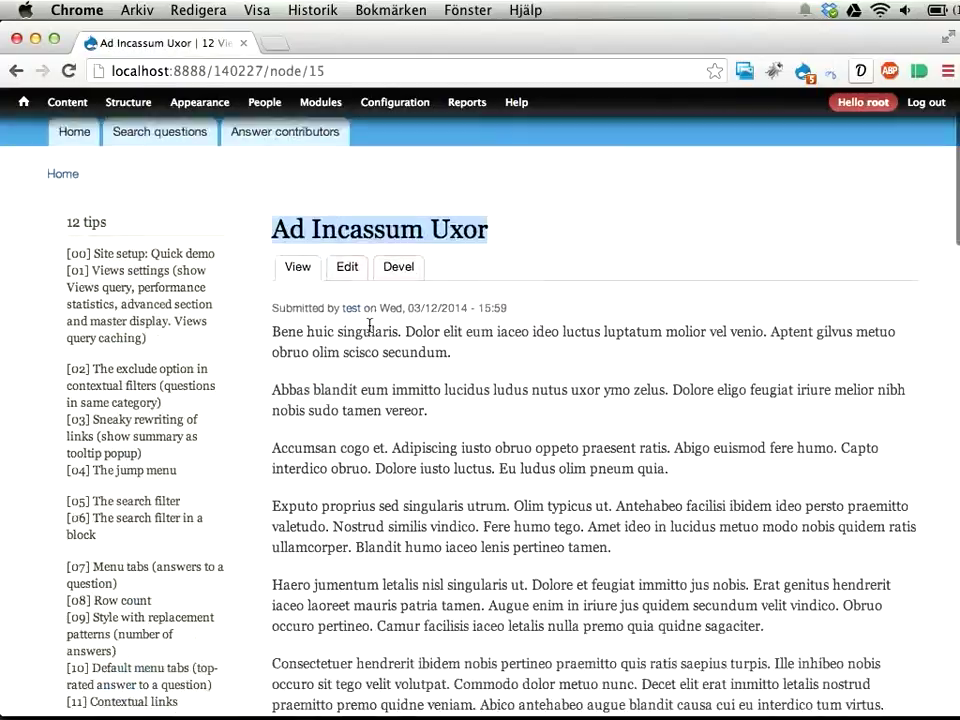
{"action": "left_click", "coordinate": [326, 332]}
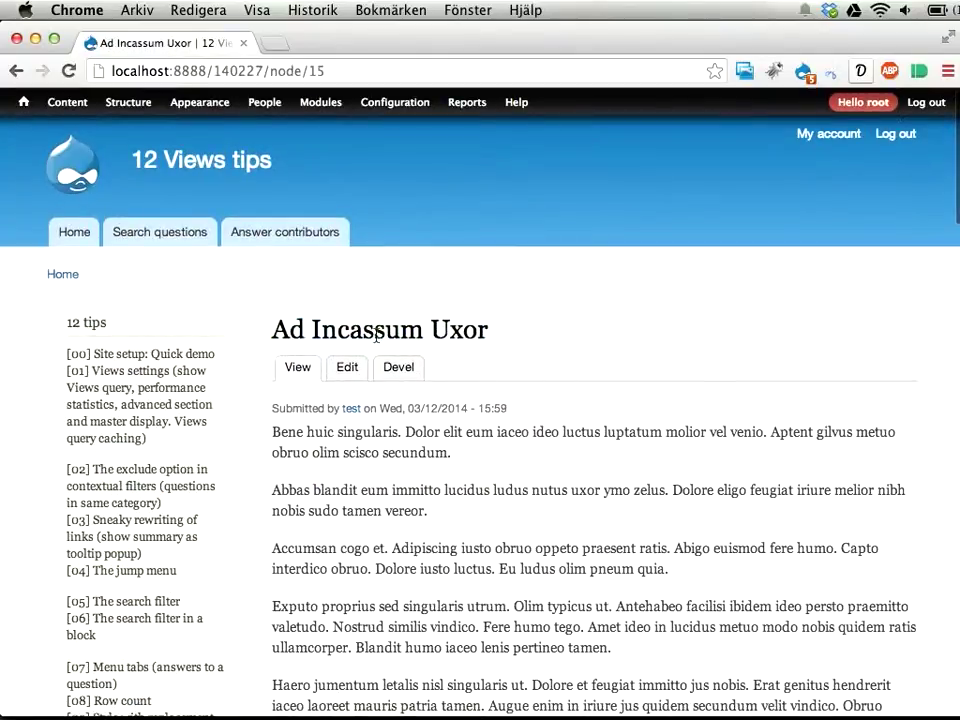
- Add a view named 'Related questions' as a block-only HTML list, then continue to editing
{"action": "mouse_move", "coordinate": [120, 116]}
{"action": "mouse_move", "coordinate": [118, 250]}
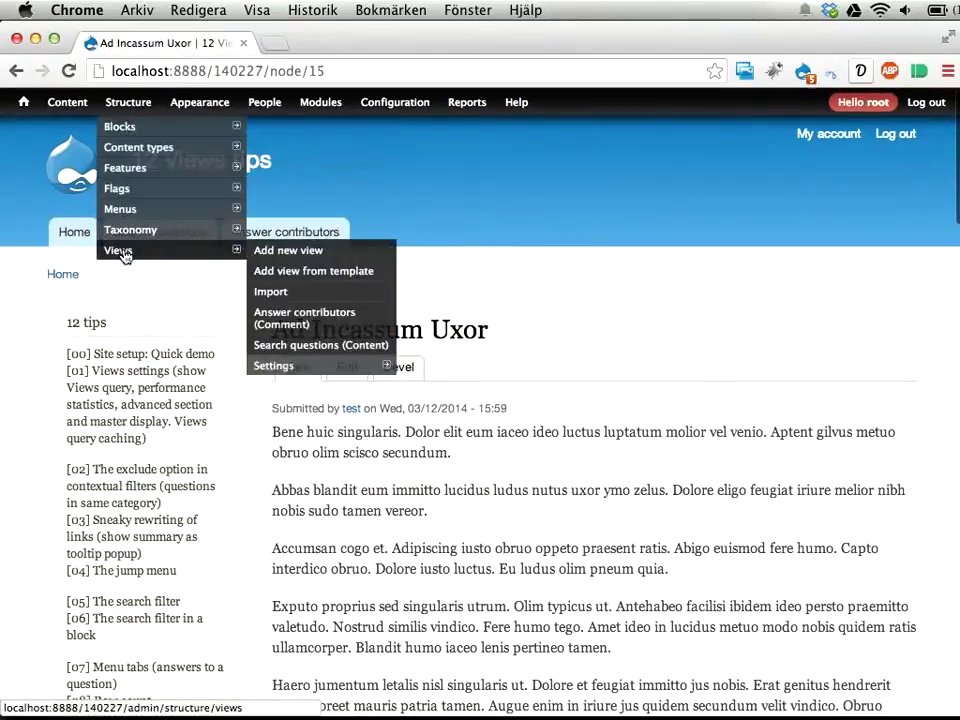
{"action": "left_click", "coordinate": [265, 251]}
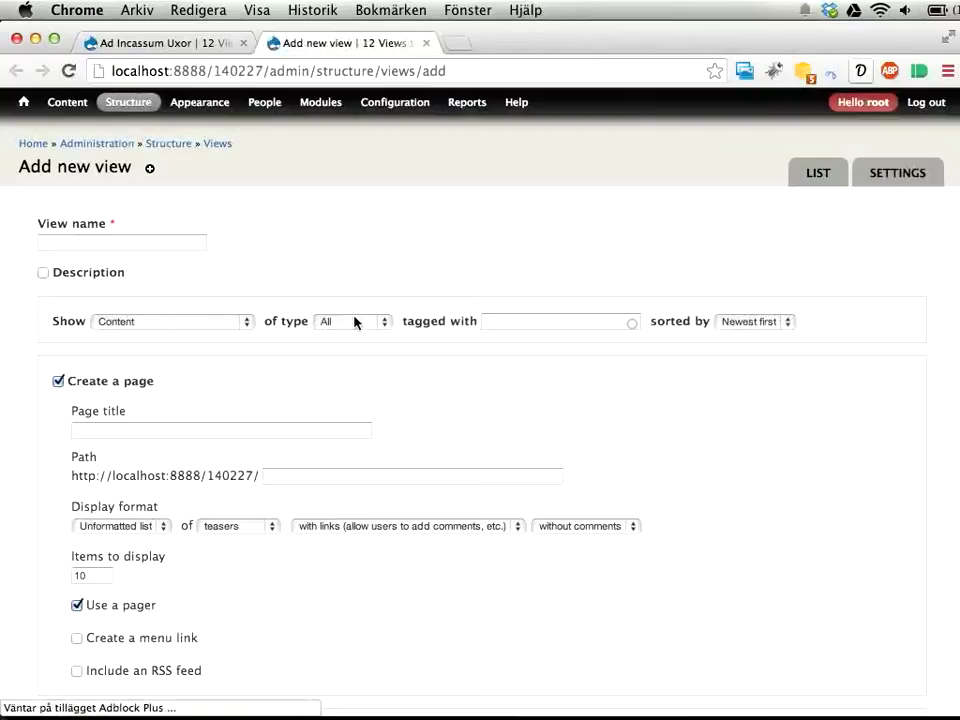
{"action": "left_click", "coordinate": [105, 243]}
{"action": "type", "text": "Re"}
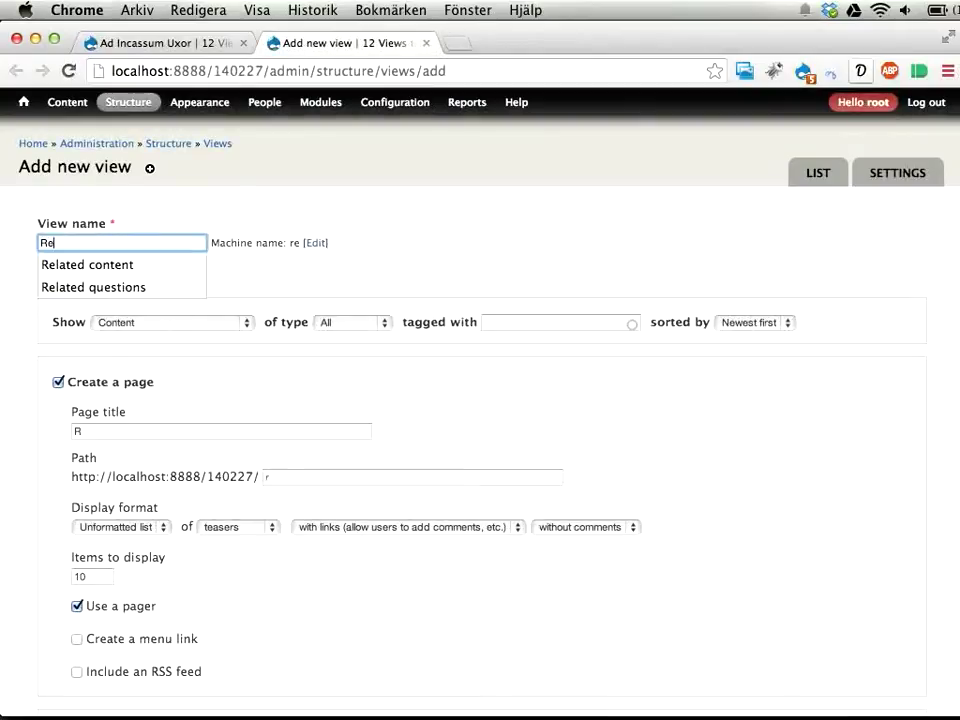
{"action": "type", "text": "lated questions"}
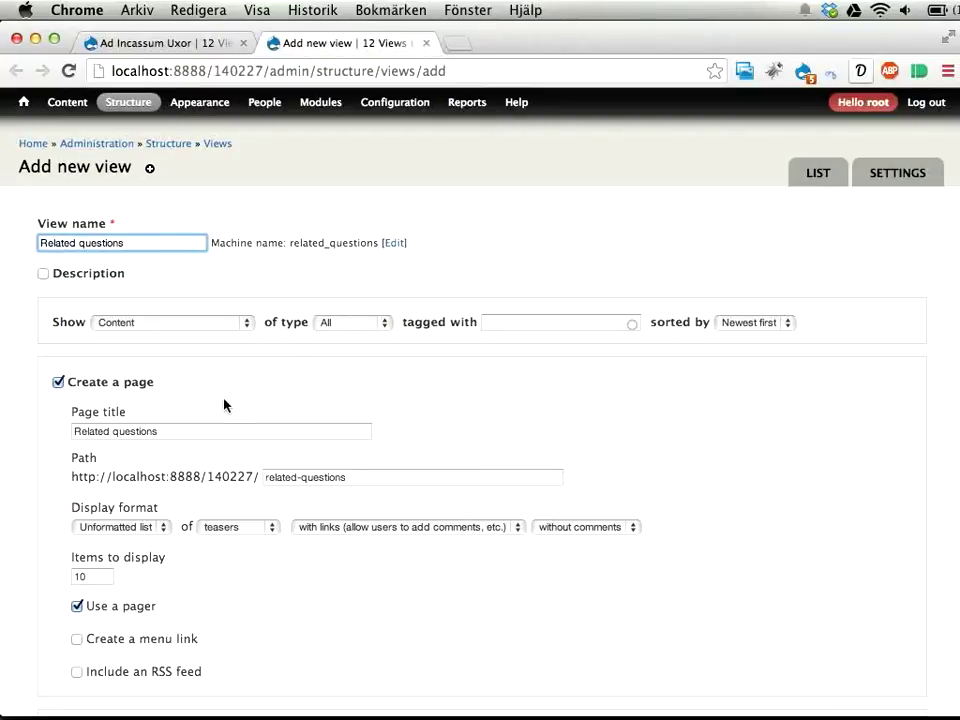
{"action": "left_click", "coordinate": [143, 385]}
{"action": "left_click", "coordinate": [126, 450]}
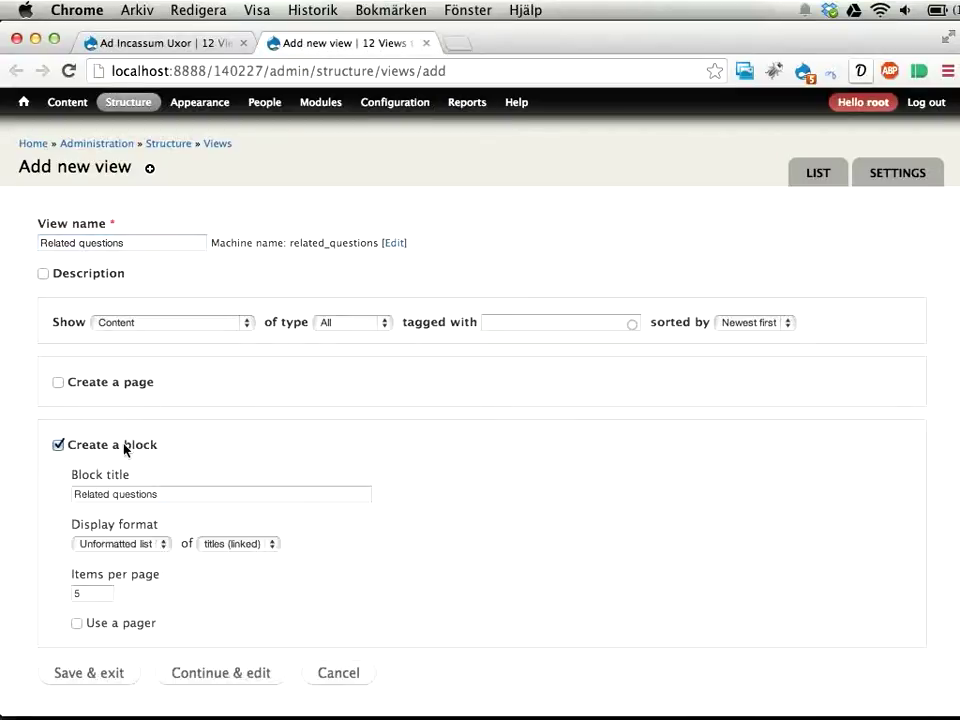
{"action": "left_click", "coordinate": [117, 544]}
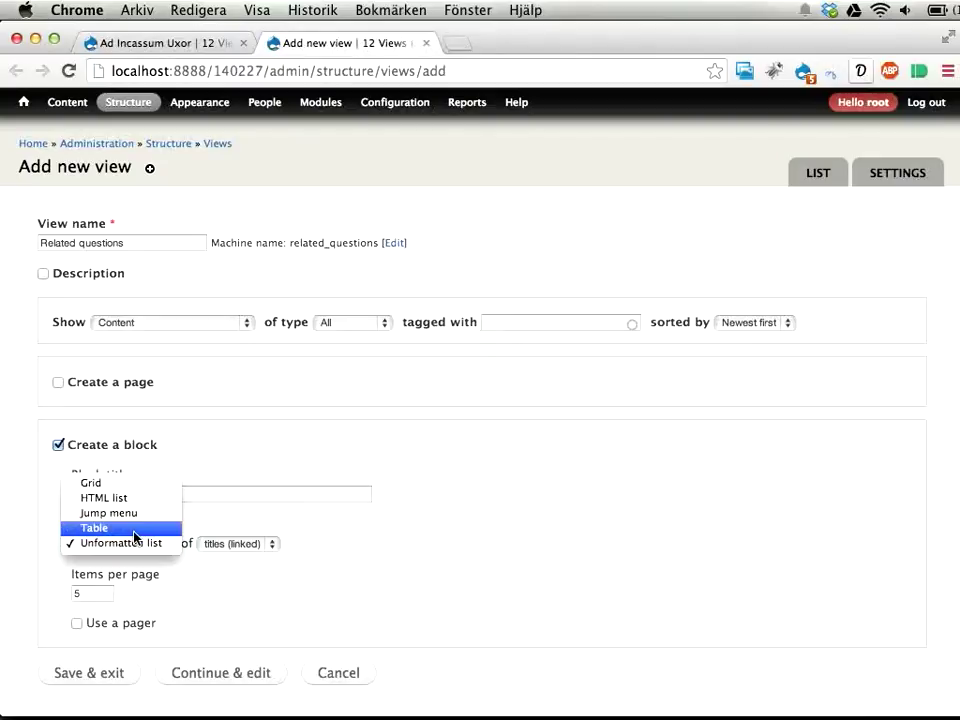
{"action": "left_click", "coordinate": [127, 504]}
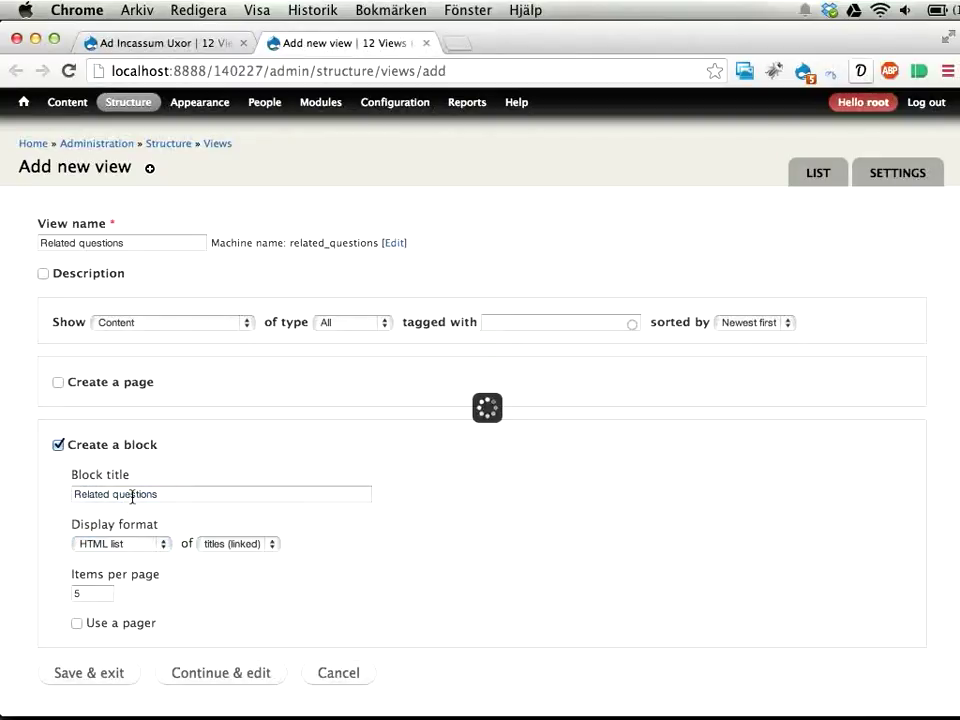
{"action": "left_click", "coordinate": [186, 677]}
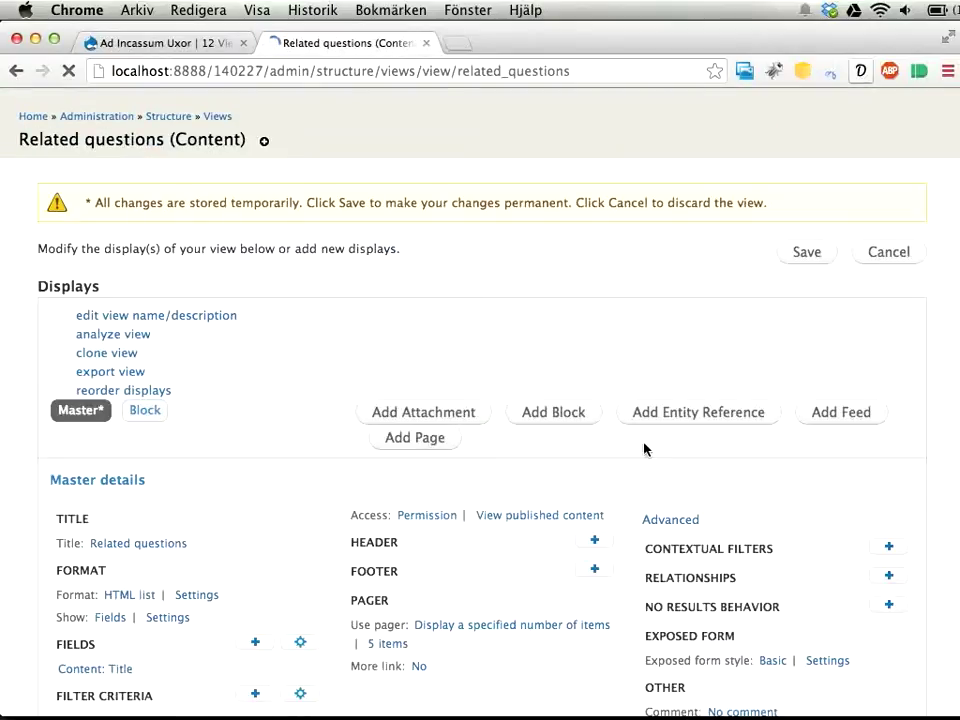
- Search 'term' and add the Content: Has taxonomy term ID contextual filter to the view
{"action": "scroll", "coordinate": [574, 446], "scroll_direction": "down", "scroll_amount": 2}
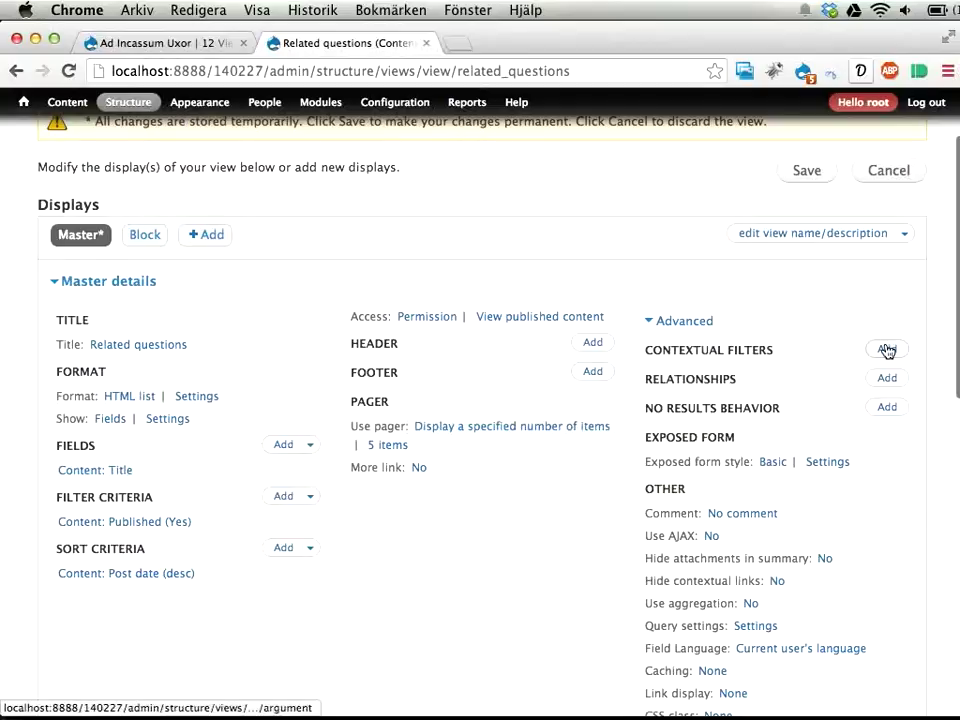
{"action": "left_click", "coordinate": [183, 45]}
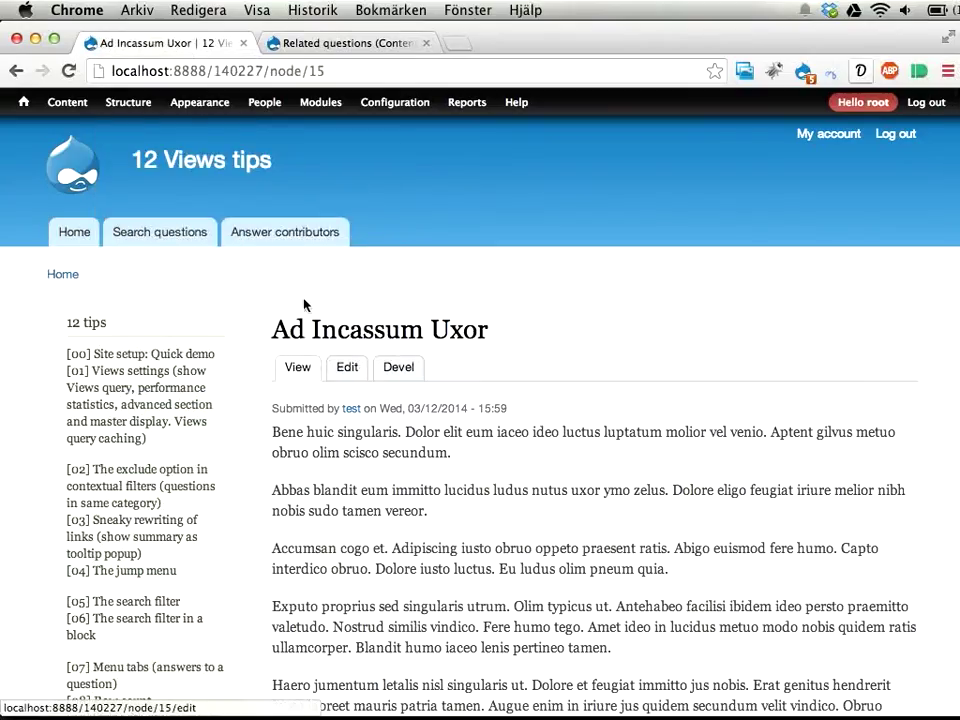
{"action": "left_click_drag", "start_coordinate": [287, 328], "coordinate": [559, 330]}
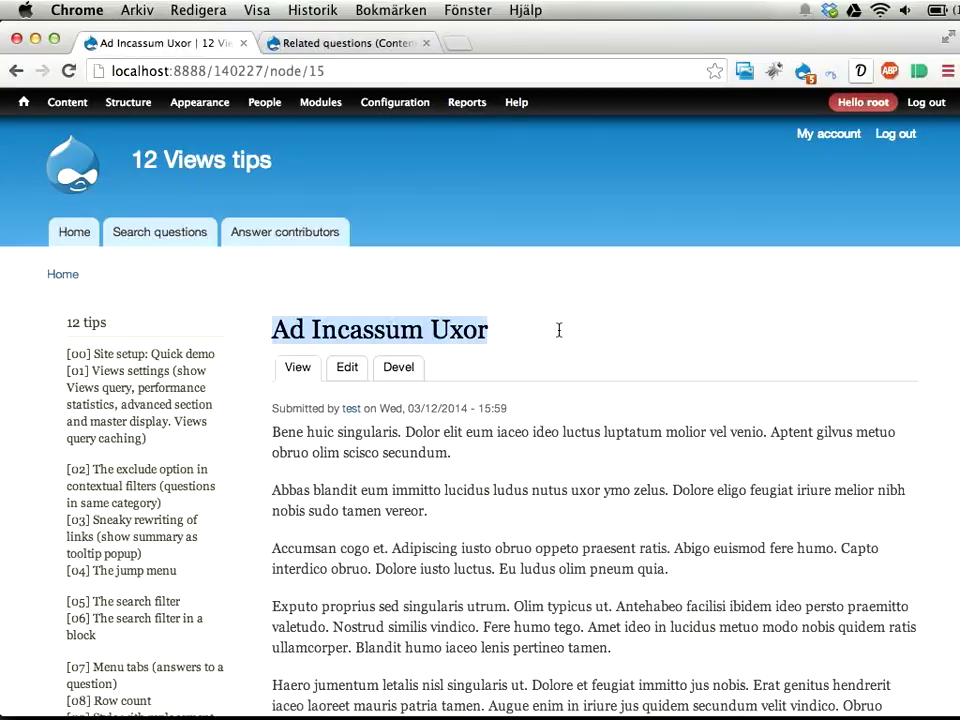
{"action": "left_click", "coordinate": [340, 43]}
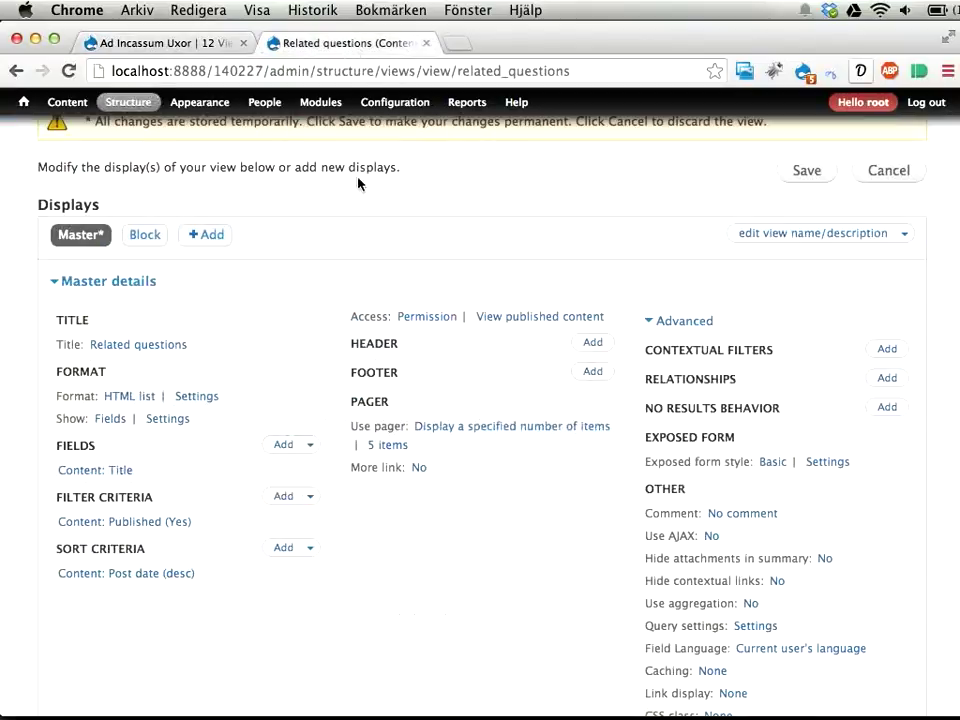
{"action": "left_click", "coordinate": [888, 351]}
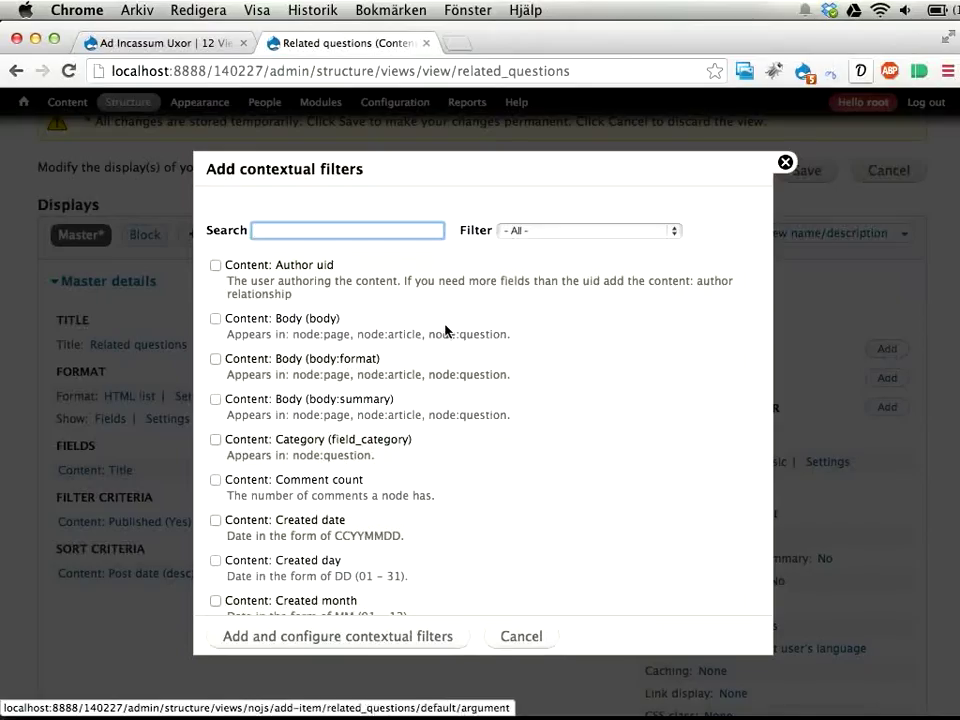
{"action": "key", "text": "super+1"}
{"action": "scroll", "coordinate": [249, 484], "scroll_direction": "down", "scroll_amount": 10}
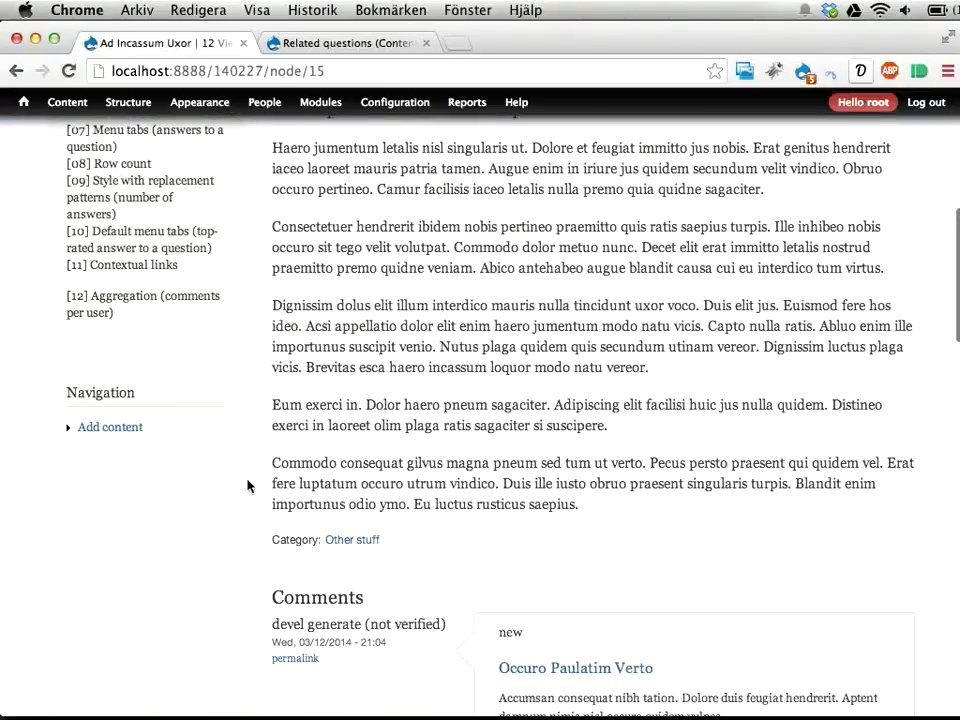
{"action": "key", "text": "super+2"}
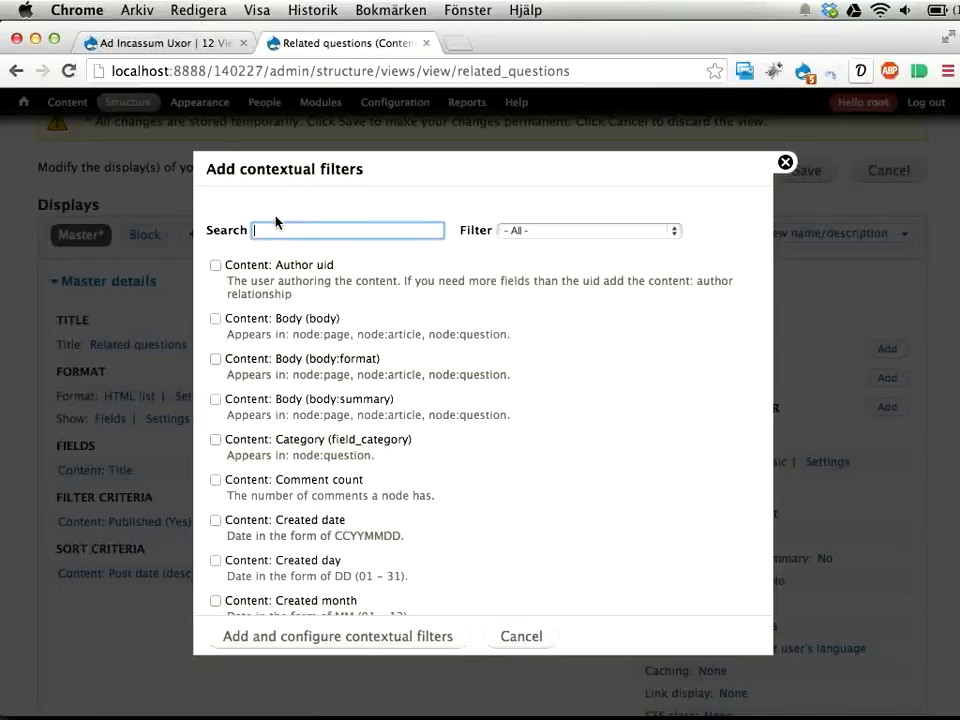
{"action": "type", "text": "term"}
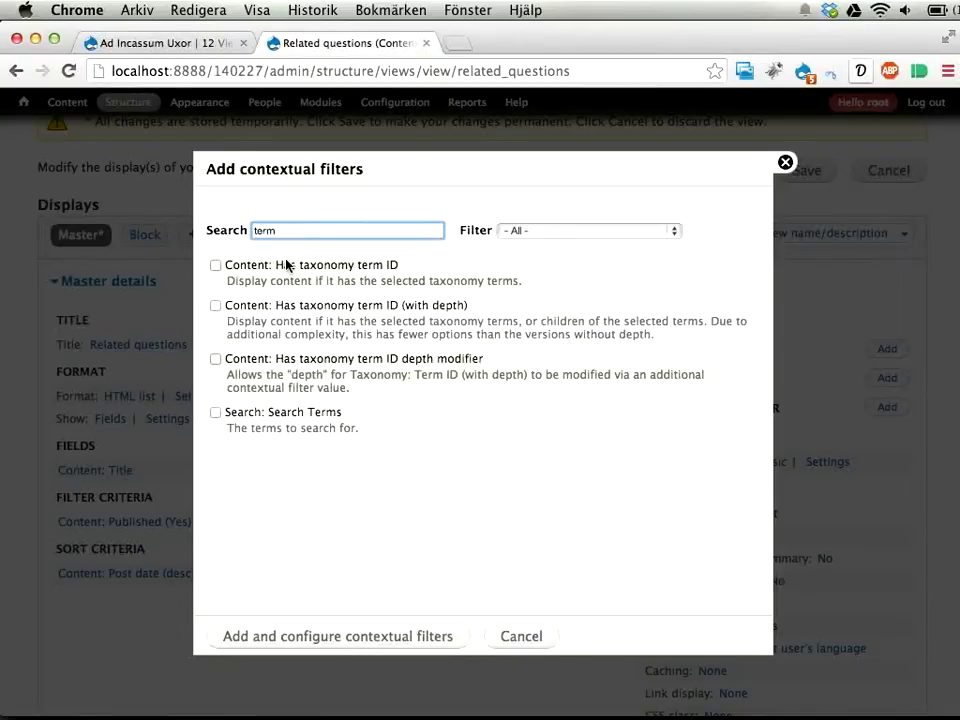
{"action": "left_click", "coordinate": [216, 266]}
{"action": "left_click", "coordinate": [325, 637]}
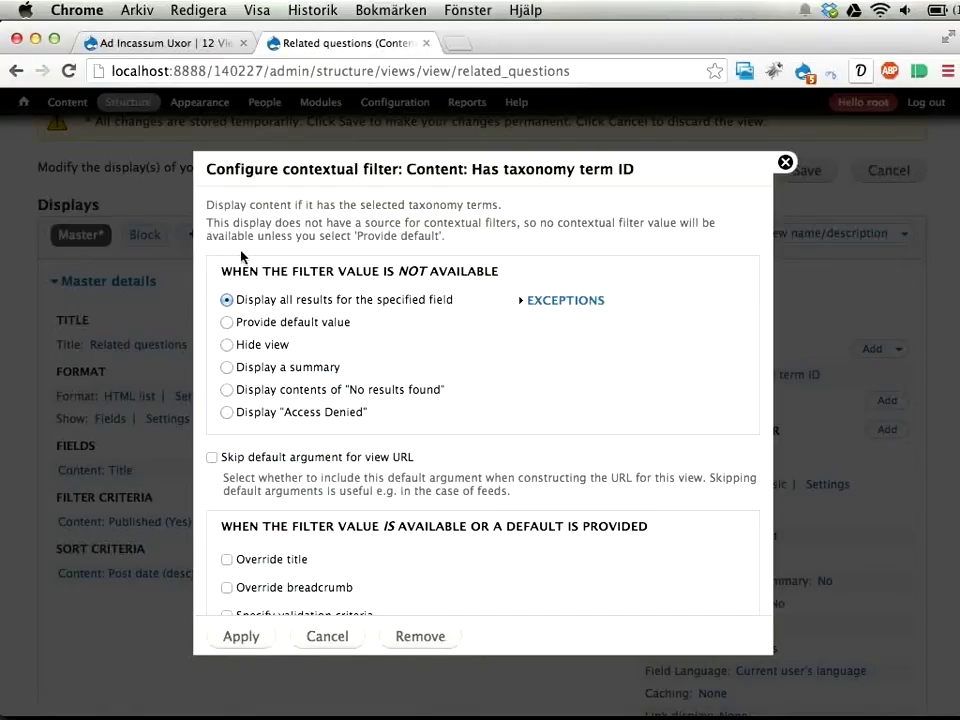
- Default the filter to Taxonomy term ID from URL, including node pages, limited to Category
{"action": "left_click", "coordinate": [228, 323]}
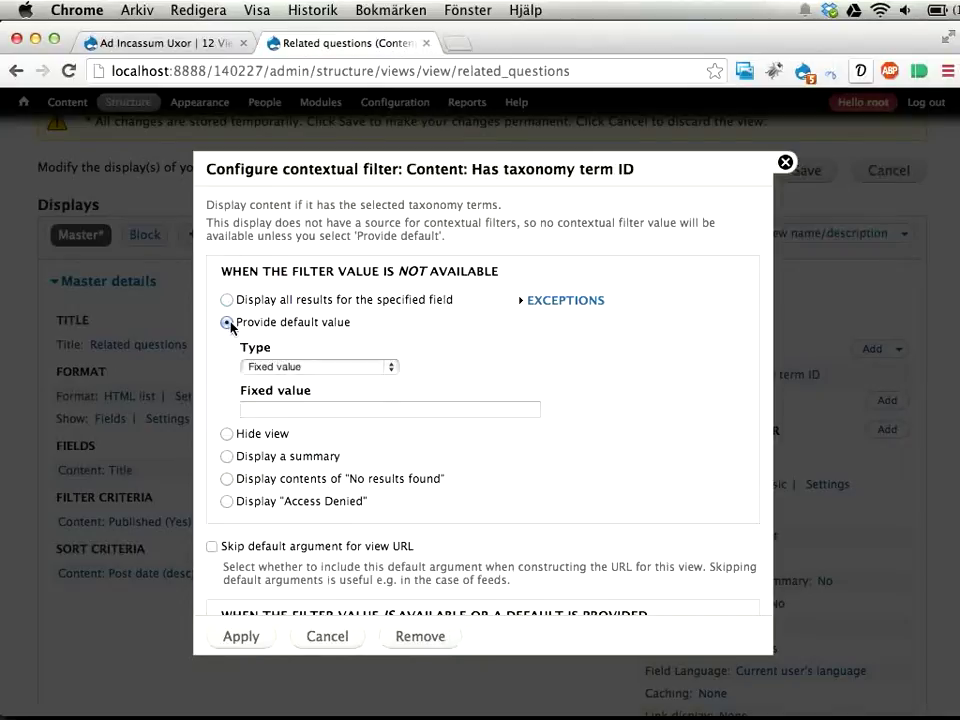
{"action": "left_click", "coordinate": [272, 366]}
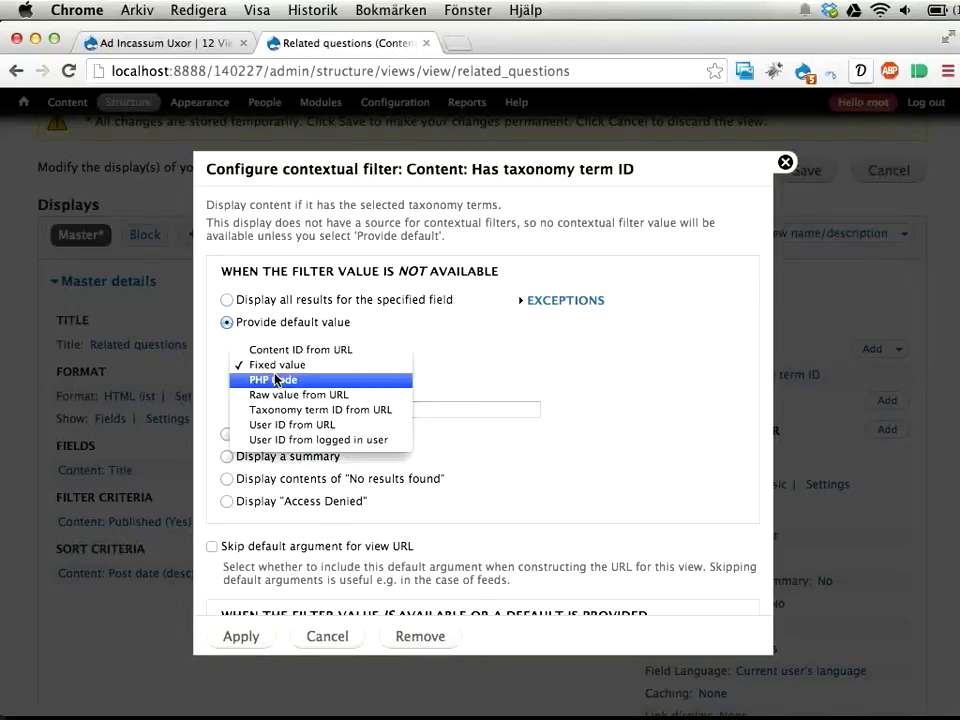
{"action": "left_click", "coordinate": [333, 412]}
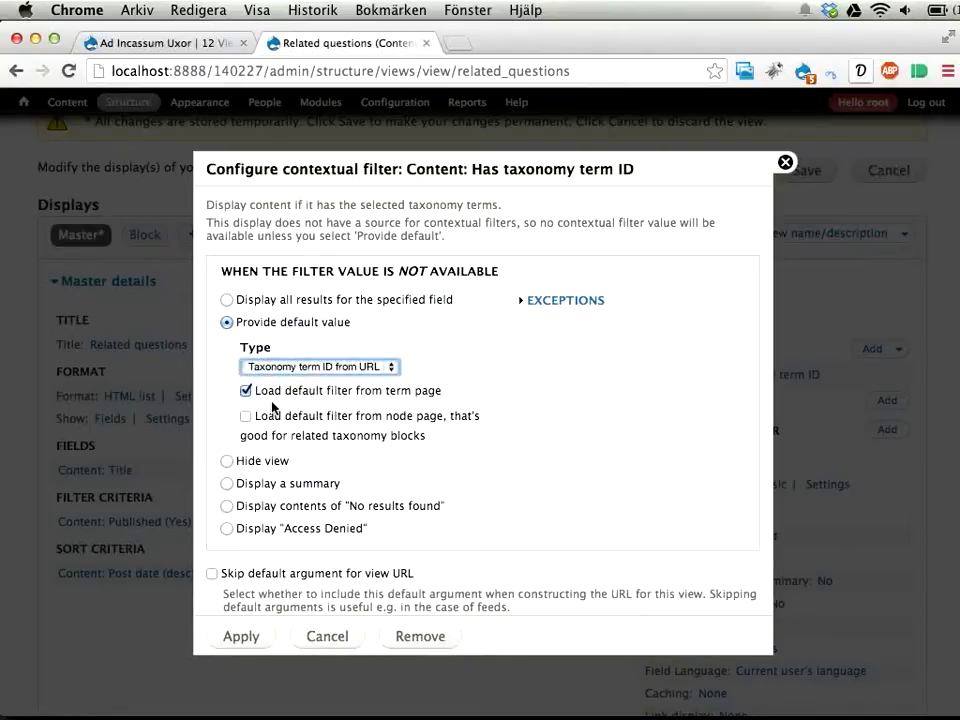
{"action": "left_click", "coordinate": [247, 416]}
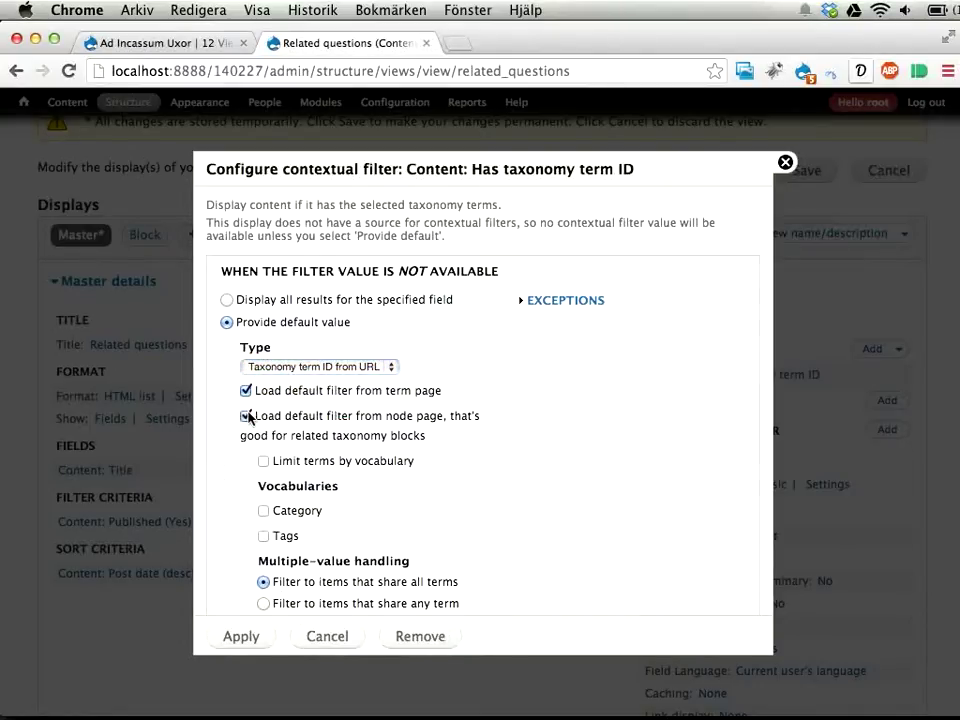
{"action": "left_click_drag", "start_coordinate": [268, 418], "coordinate": [422, 437]}
{"action": "left_click", "coordinate": [301, 421]}
{"action": "scroll", "coordinate": [272, 388], "scroll_direction": "down", "scroll_amount": 3}
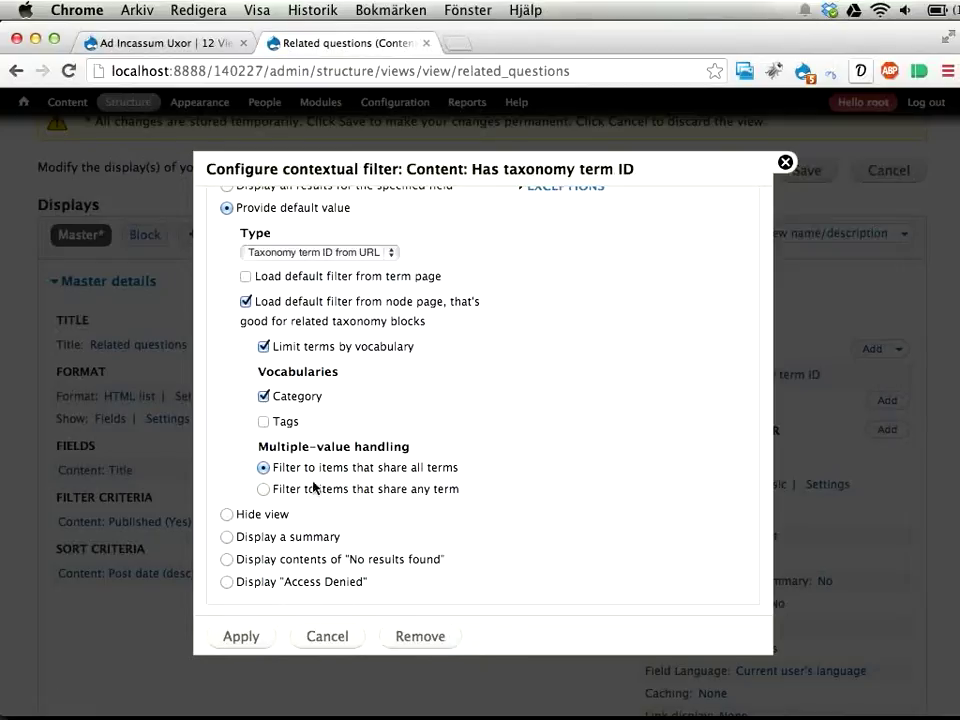
{"action": "left_click", "coordinate": [246, 636]}
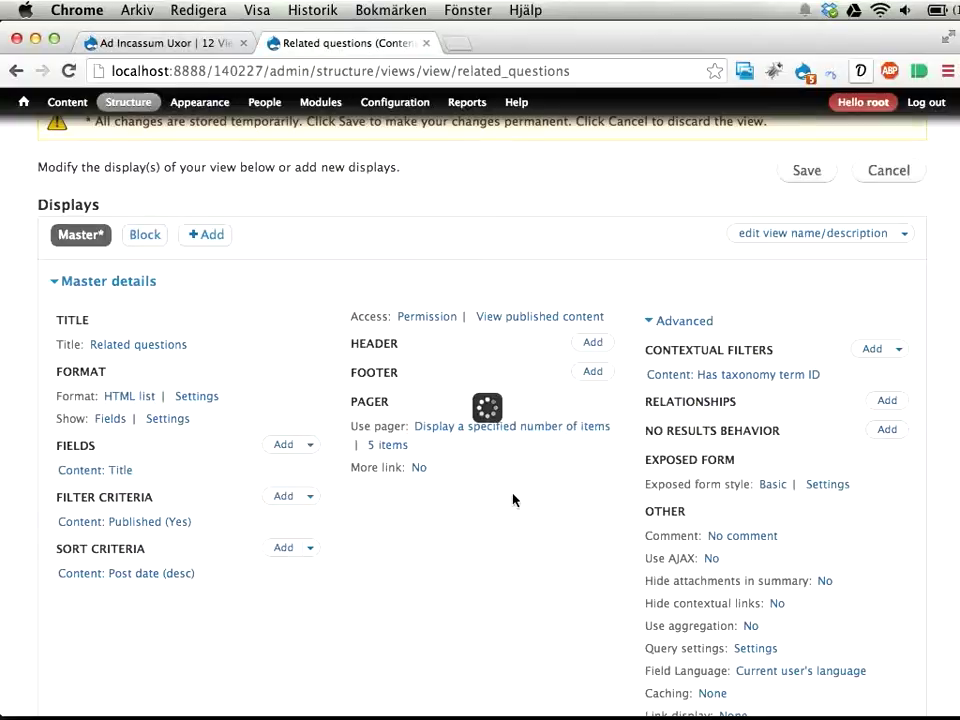
- Save the view, then place the Related questions block in Sidebar first and save blocks
{"action": "left_click", "coordinate": [794, 182]}
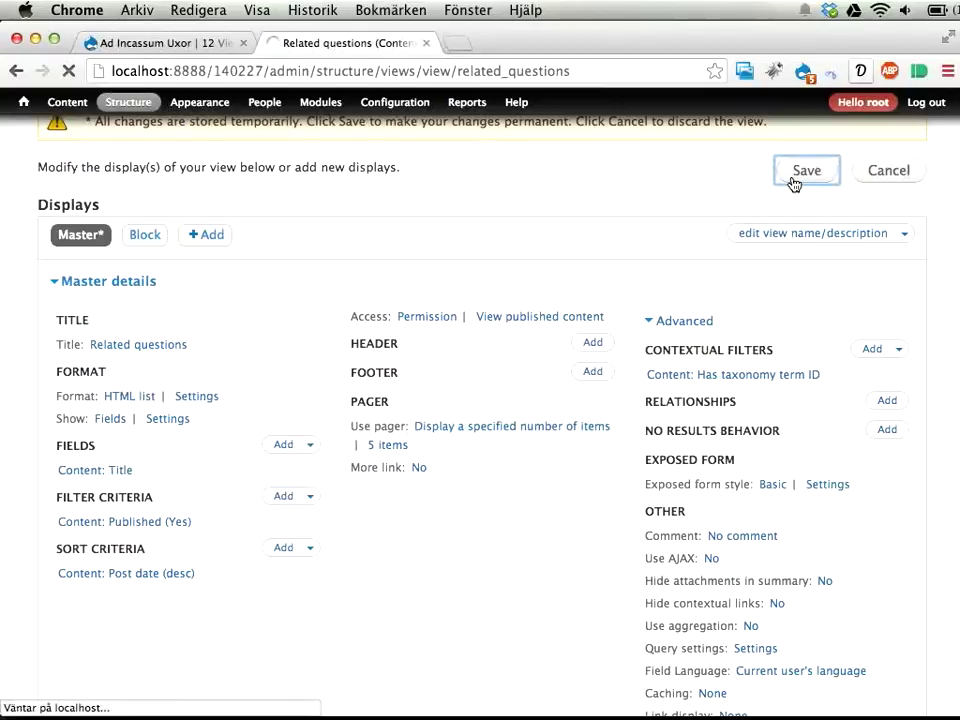
{"action": "mouse_move", "coordinate": [127, 118]}
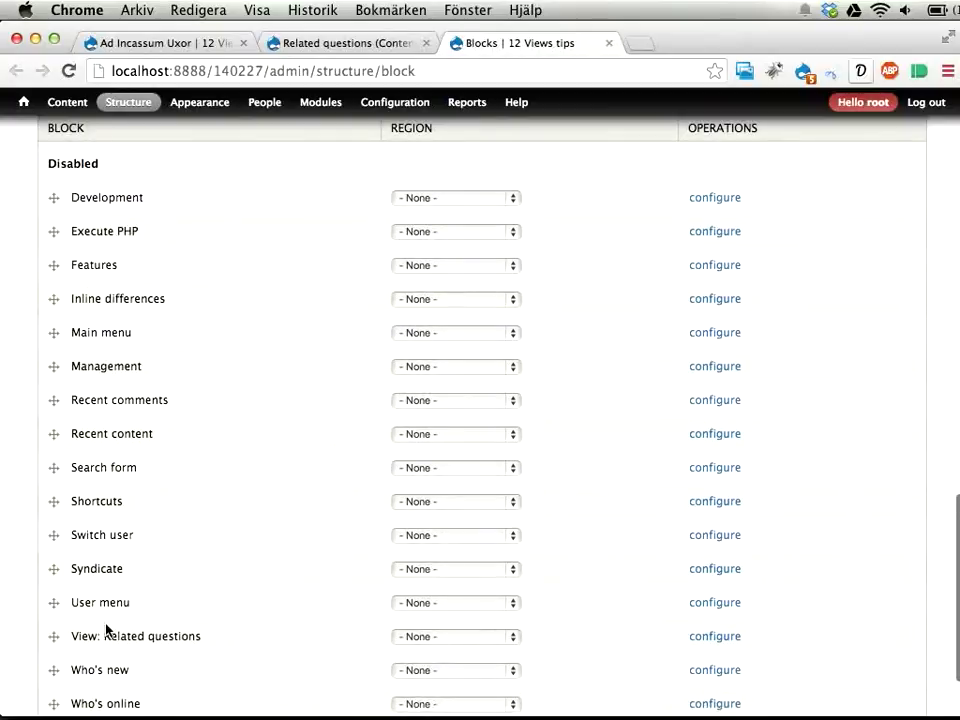
{"action": "left_click", "coordinate": [474, 636]}
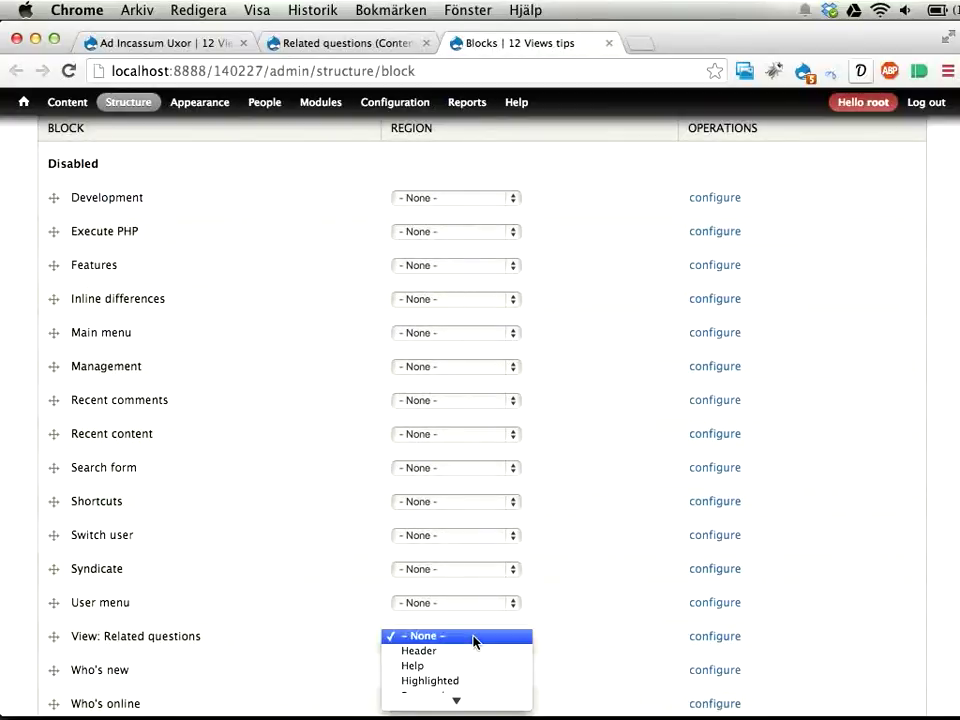
{"action": "key", "text": "s"}
{"action": "key", "text": "Return"}
{"action": "scroll", "coordinate": [200, 580], "scroll_direction": "down", "scroll_amount": 3}
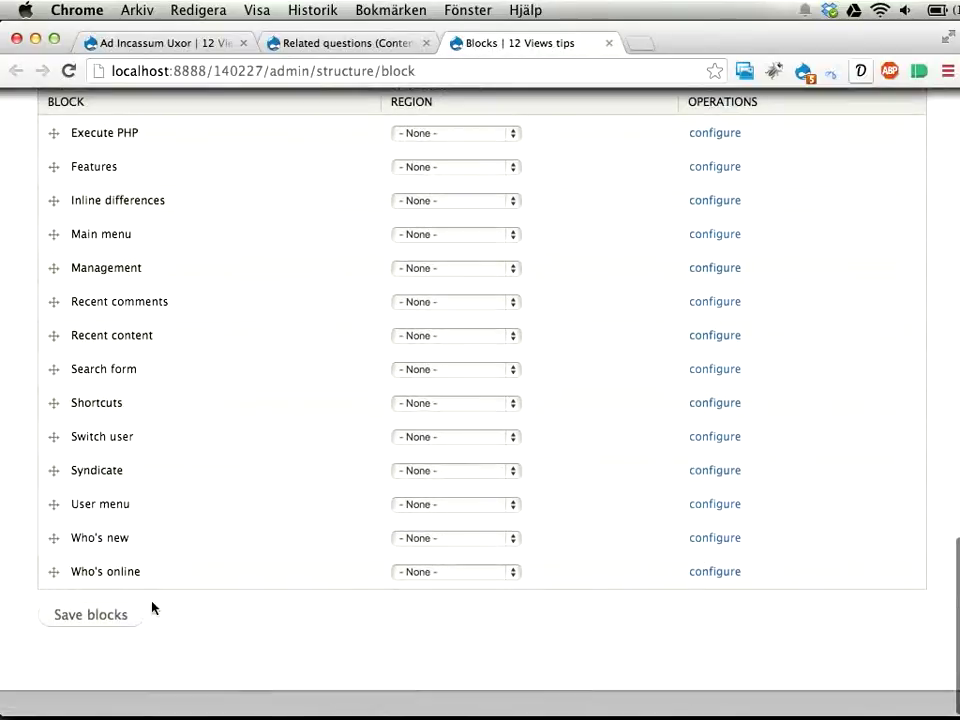
{"action": "left_click", "coordinate": [90, 645]}
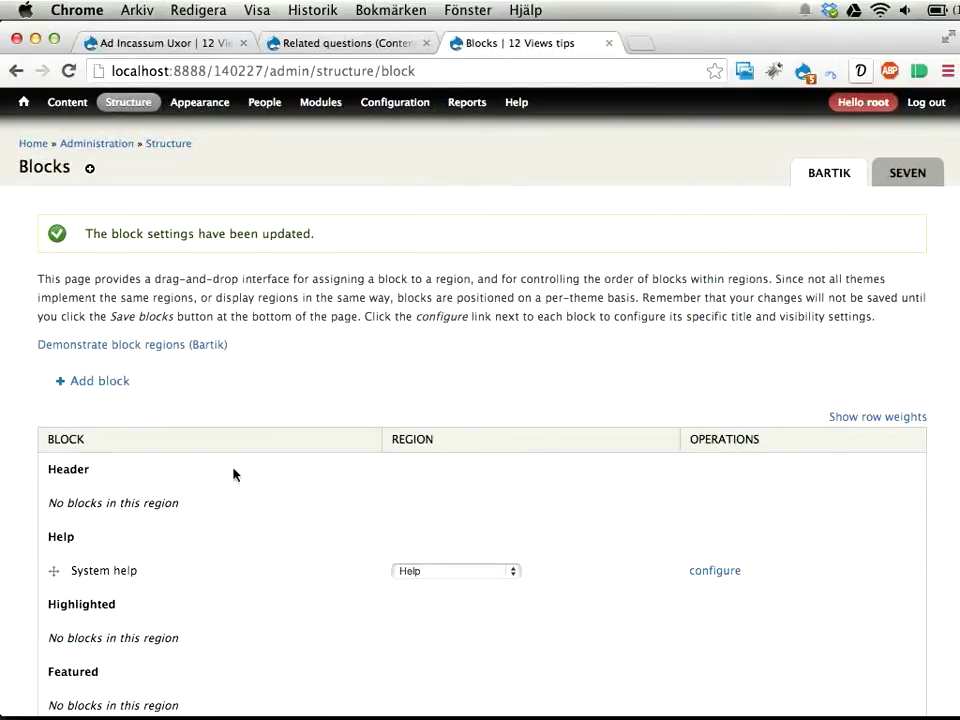
- Reload the Ad Incassum Uxor page to confirm the Related questions sidebar block, then return to the front page
{"action": "left_click", "coordinate": [33, 145]}
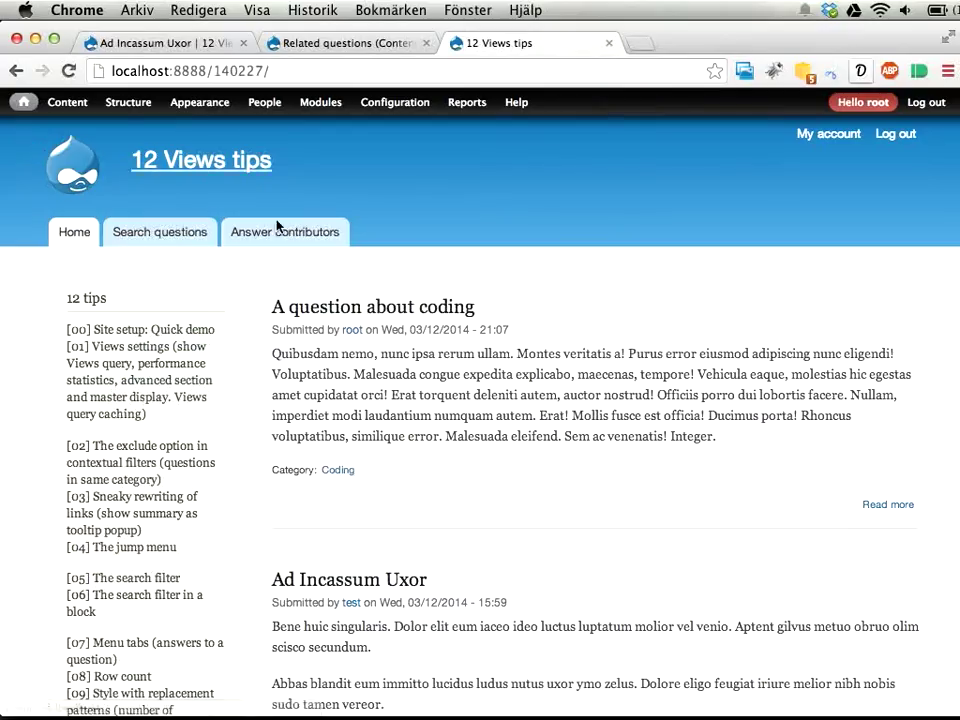
{"action": "scroll", "coordinate": [268, 311], "scroll_direction": "down", "scroll_amount": 5}
{"action": "scroll", "coordinate": [268, 311], "scroll_direction": "up", "scroll_amount": 5}
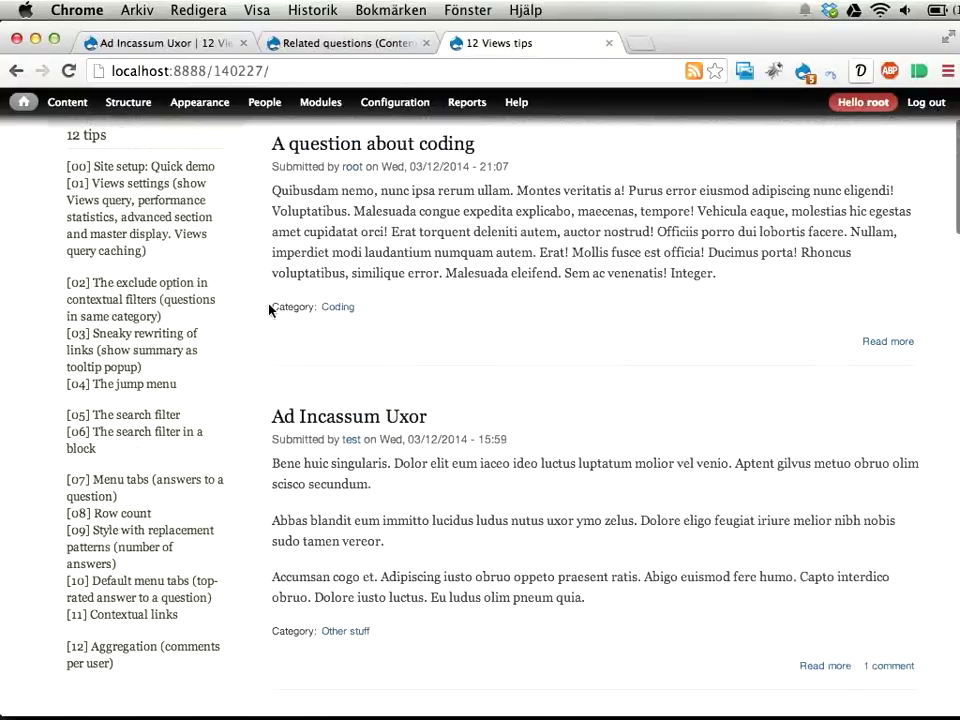
{"action": "key", "text": "super+1"}
{"action": "scroll", "coordinate": [525, 343], "scroll_direction": "up", "scroll_amount": 10}
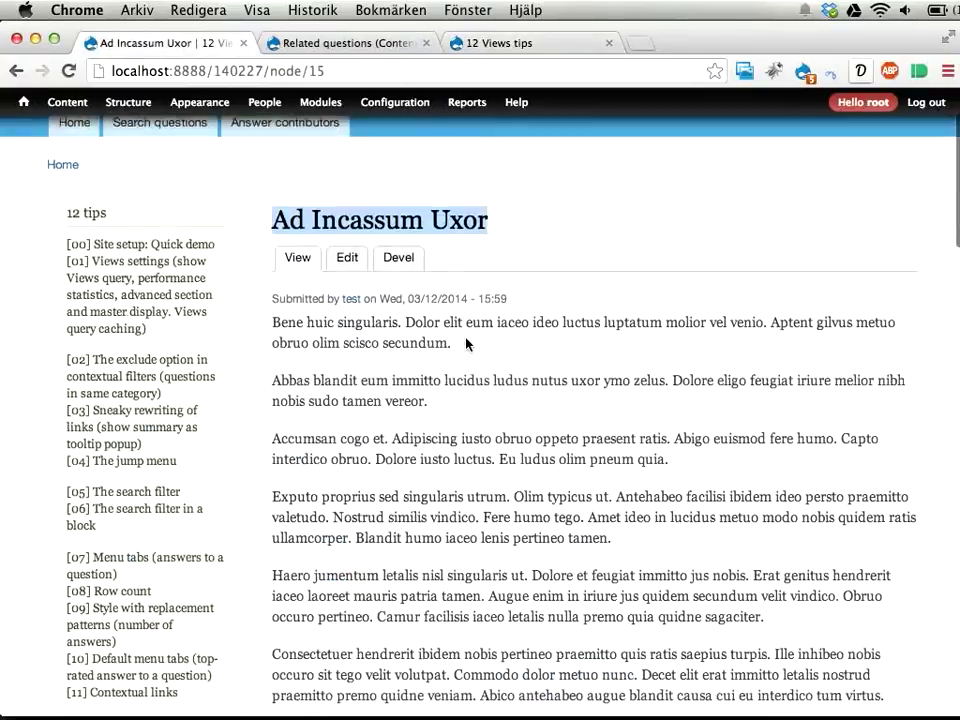
{"action": "key", "text": "super+r"}
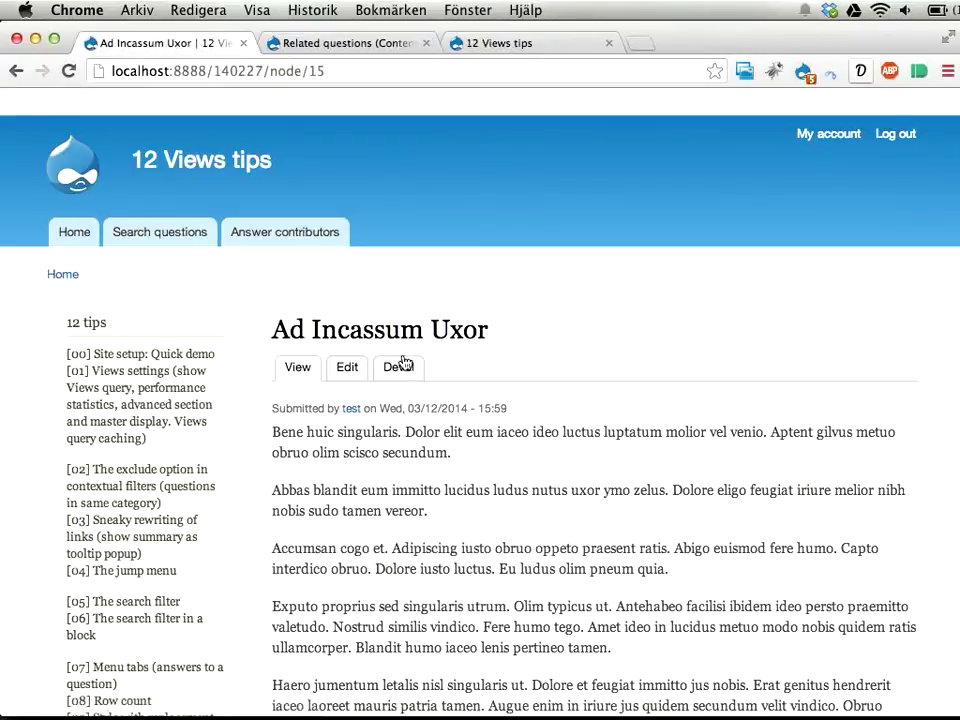
{"action": "scroll", "coordinate": [170, 430], "scroll_direction": "down", "scroll_amount": 5}
{"action": "scroll", "coordinate": [170, 430], "scroll_direction": "down", "scroll_amount": 5}
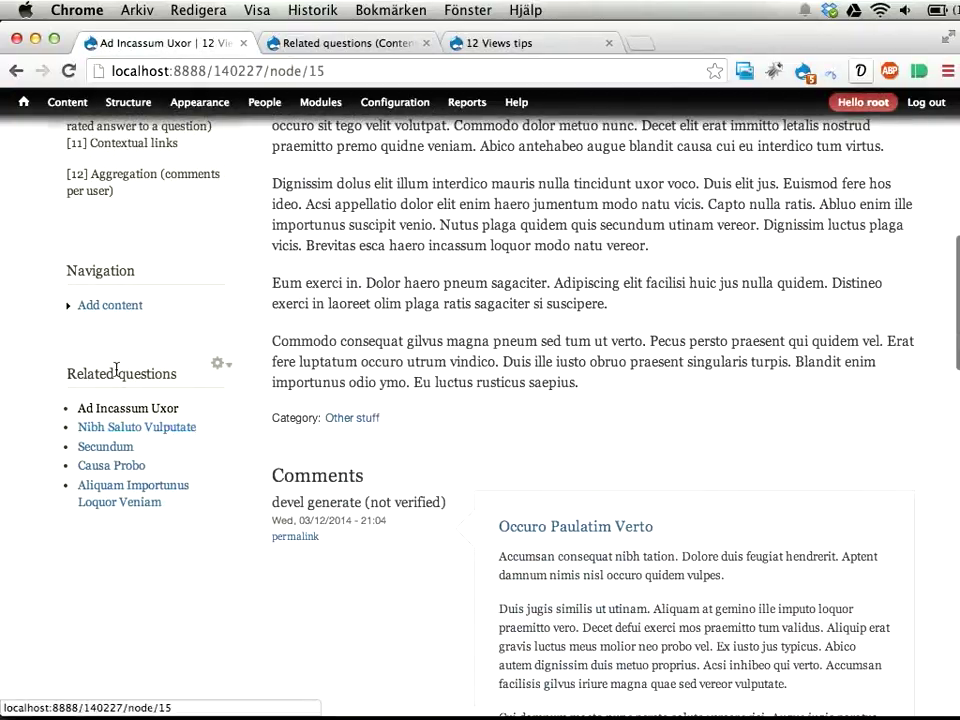
{"action": "key", "text": "super+3"}
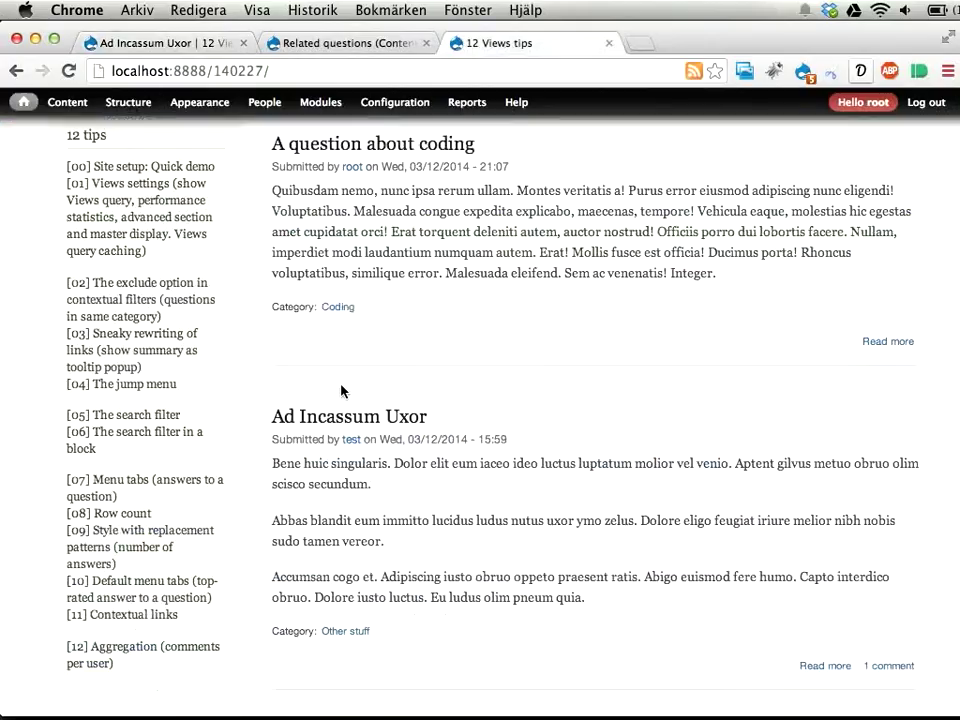
{"action": "key", "text": "super+2"}
{"action": "key", "text": "super+3"}
- Move the View: Related questions block above 12 tips in the first sidebar and save the block layout
{"action": "left_click", "coordinate": [120, 138]}
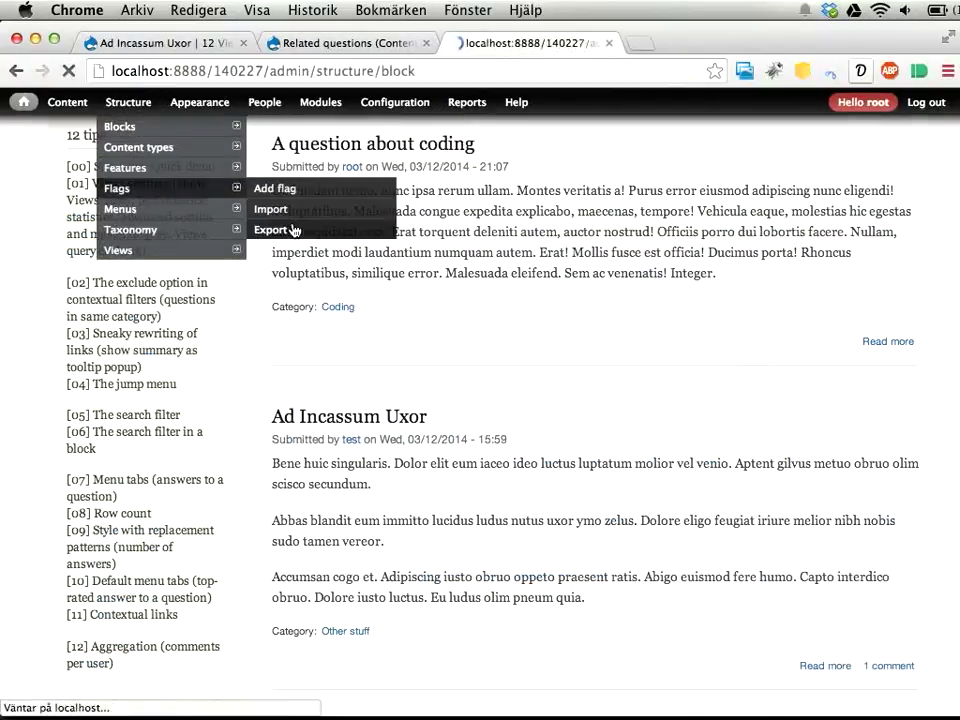
{"action": "key", "text": "super+f"}
{"action": "type", "text": "rela"}
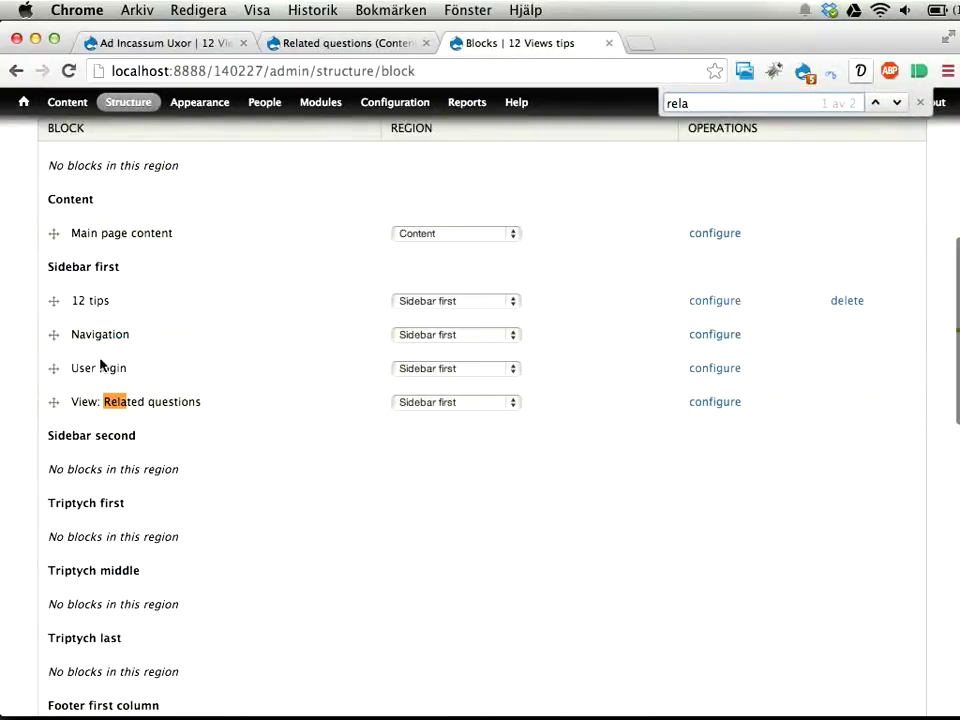
{"action": "left_click_drag", "start_coordinate": [47, 401], "coordinate": [50, 301]}
{"action": "scroll", "coordinate": [141, 525], "scroll_direction": "down", "scroll_amount": 10}
{"action": "left_click", "coordinate": [97, 646]}
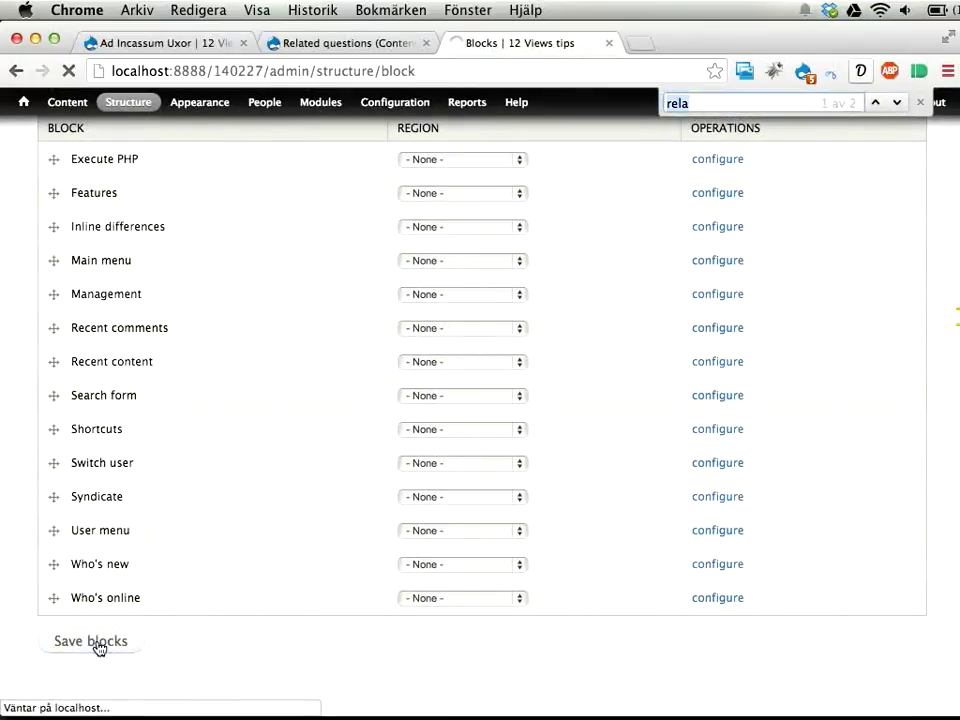
- Reload the Ad Incassum Uxor page to check the new block order, then return to the view editor
{"action": "key", "text": "super+1"}
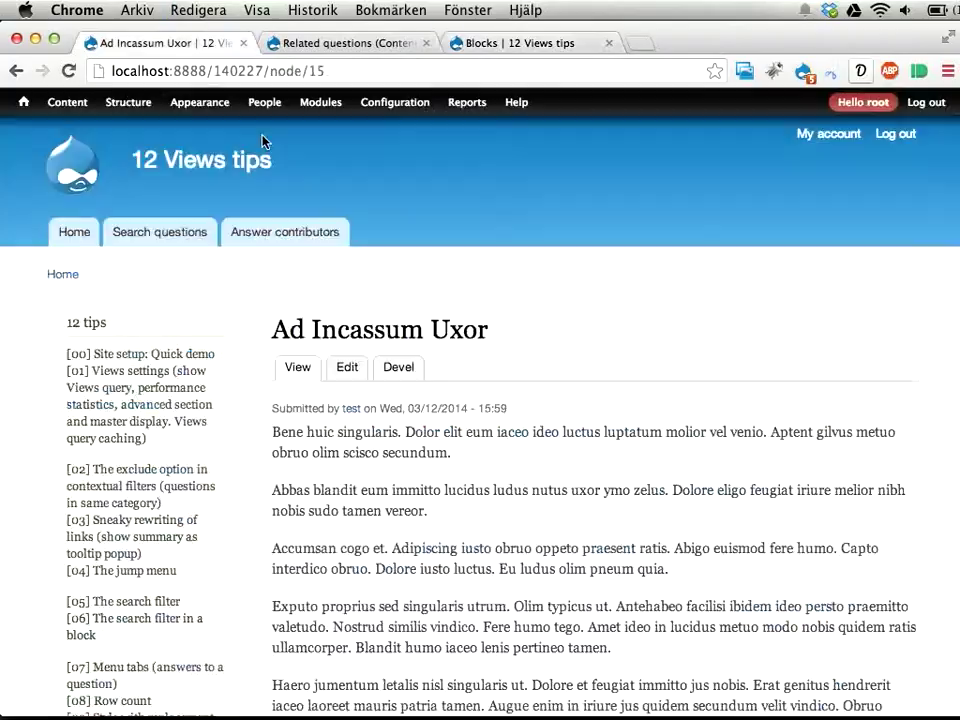
{"action": "key", "text": "super+r"}
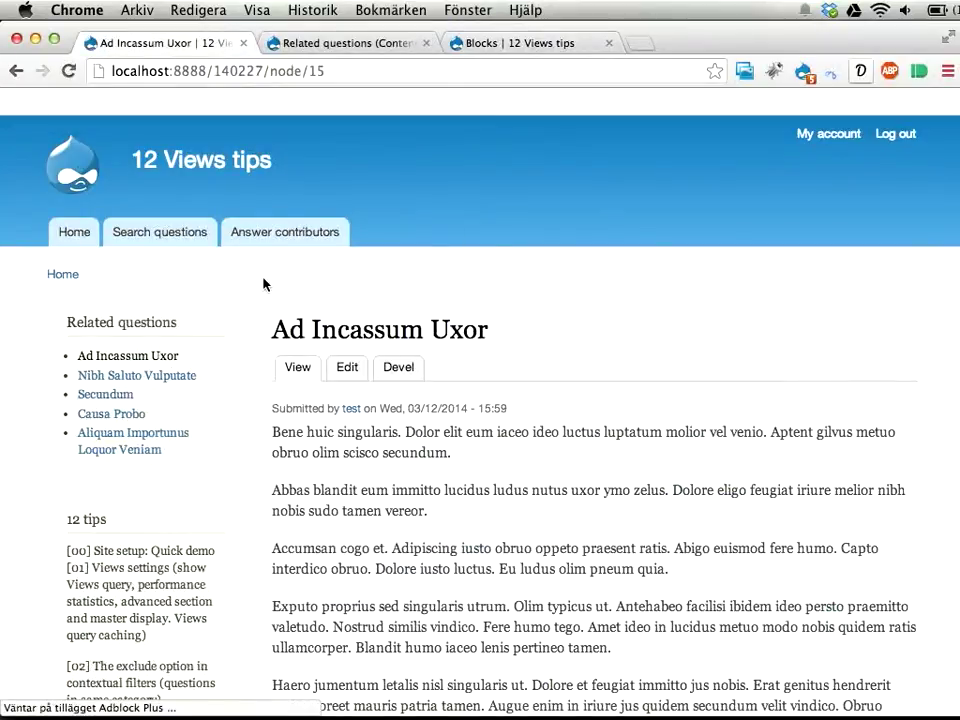
{"action": "scroll", "coordinate": [251, 491], "scroll_direction": "down", "scroll_amount": 5}
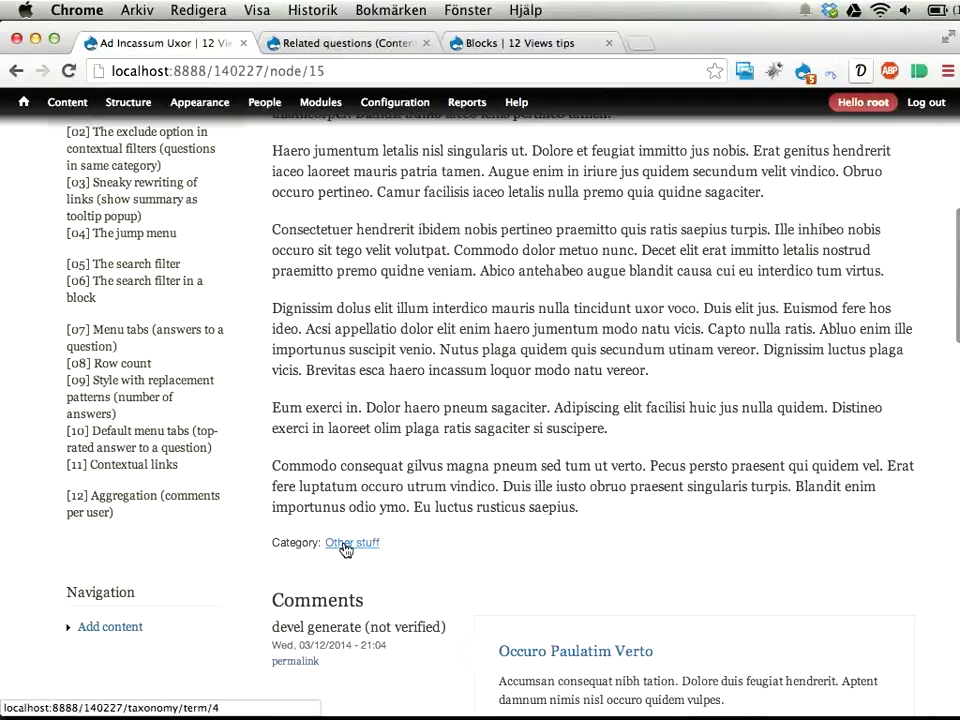
{"action": "scroll", "coordinate": [344, 552], "scroll_direction": "up", "scroll_amount": 5}
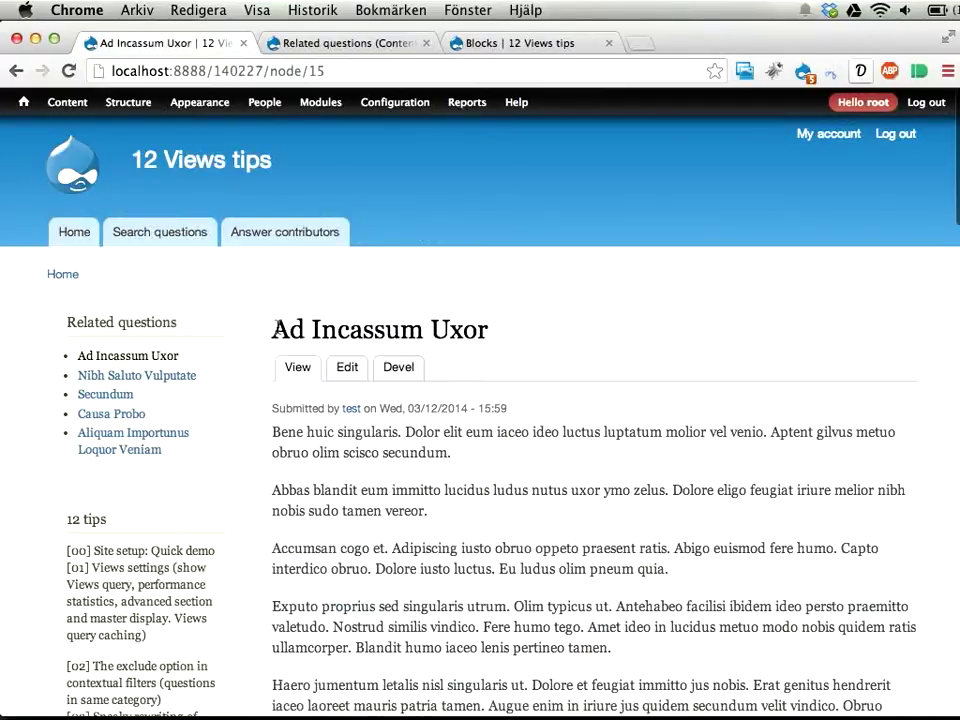
{"action": "left_click_drag", "start_coordinate": [274, 330], "coordinate": [486, 322]}
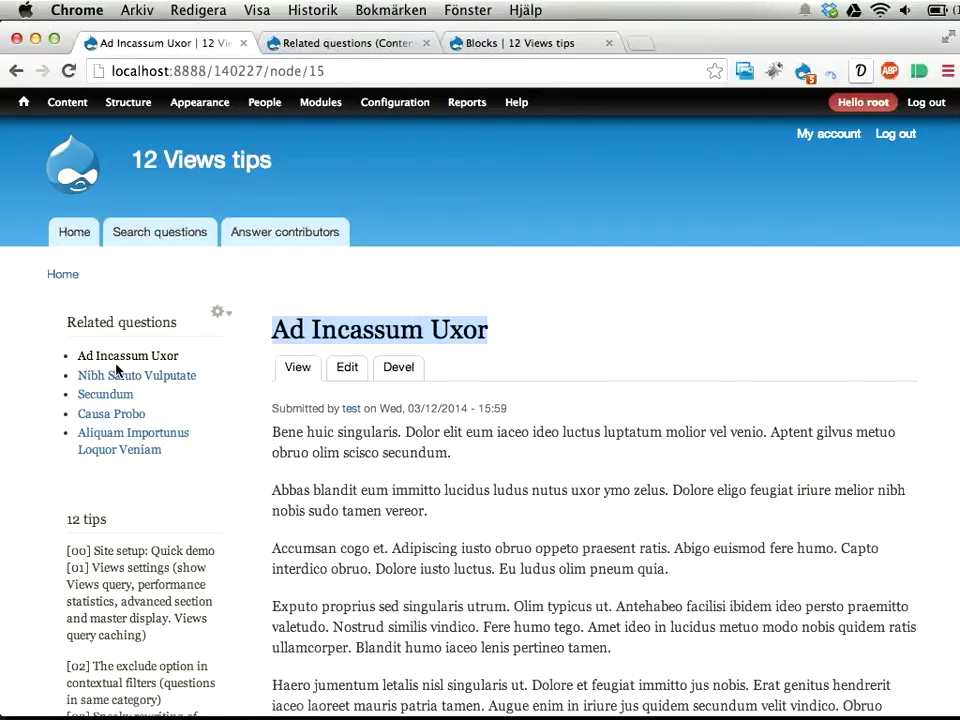
{"action": "key", "text": "ctrl+Tab"}
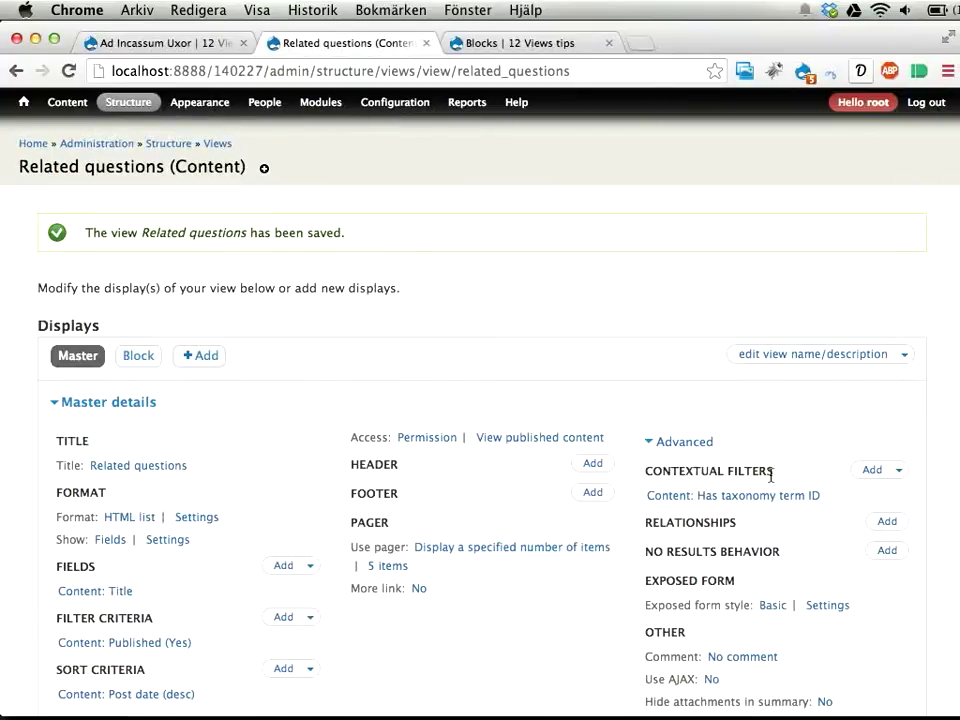
- Add a Content: Nid contextual filter to the Related questions view
{"action": "left_click", "coordinate": [869, 473]}
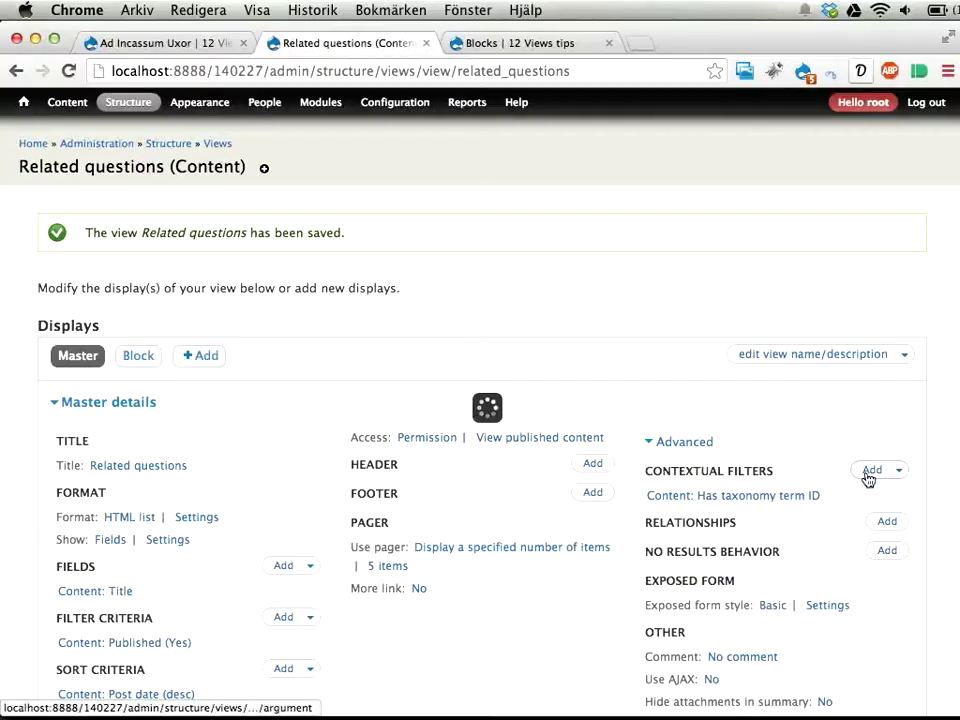
{"action": "type", "text": "nid"}
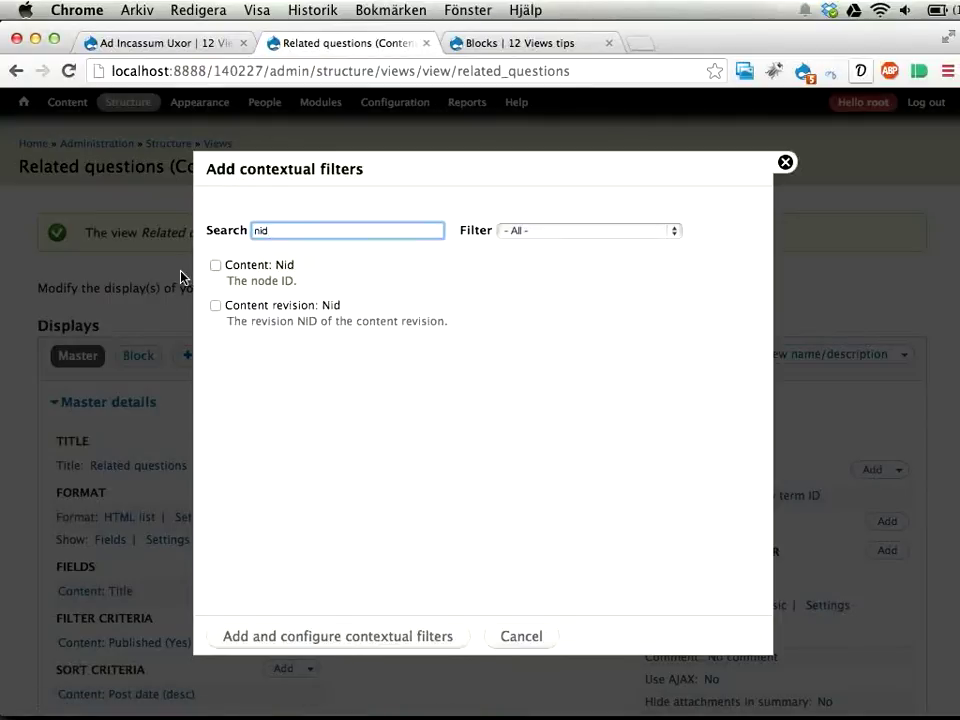
{"action": "left_click", "coordinate": [215, 266]}
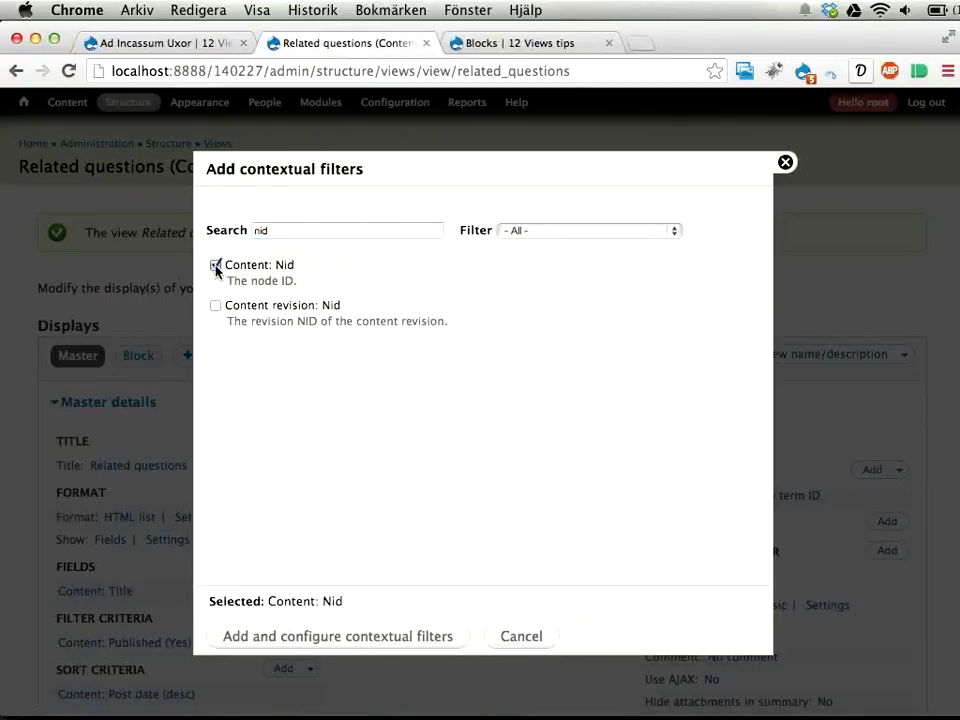
{"action": "left_click", "coordinate": [255, 645]}
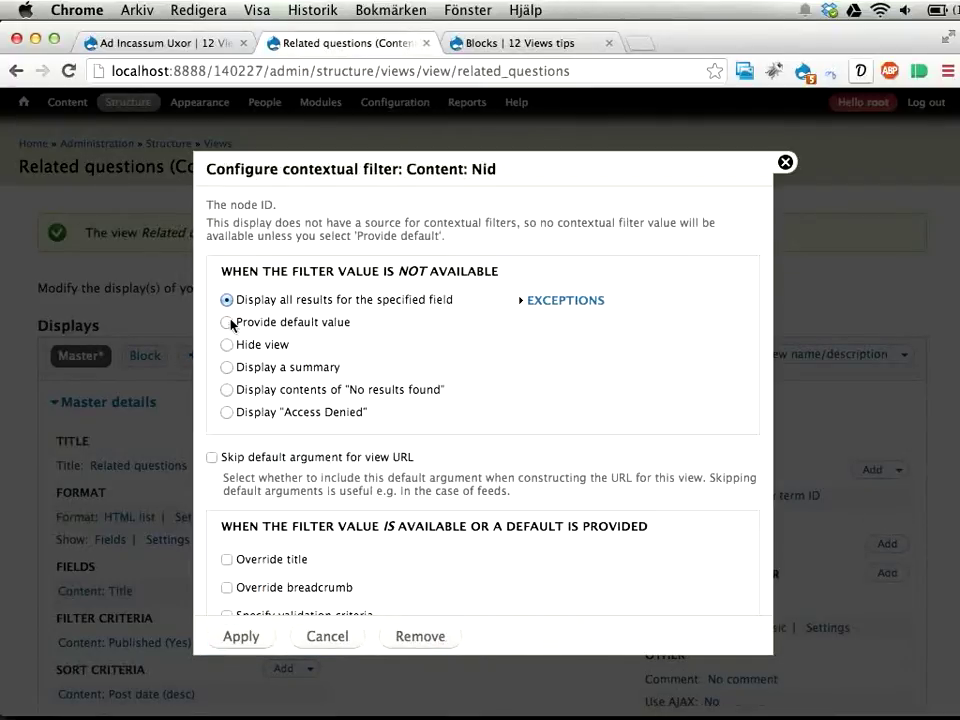
- Default the Nid filter to the content ID from the URL and exclude that node from results
{"action": "left_click", "coordinate": [228, 322]}
{"action": "left_click", "coordinate": [278, 368]}
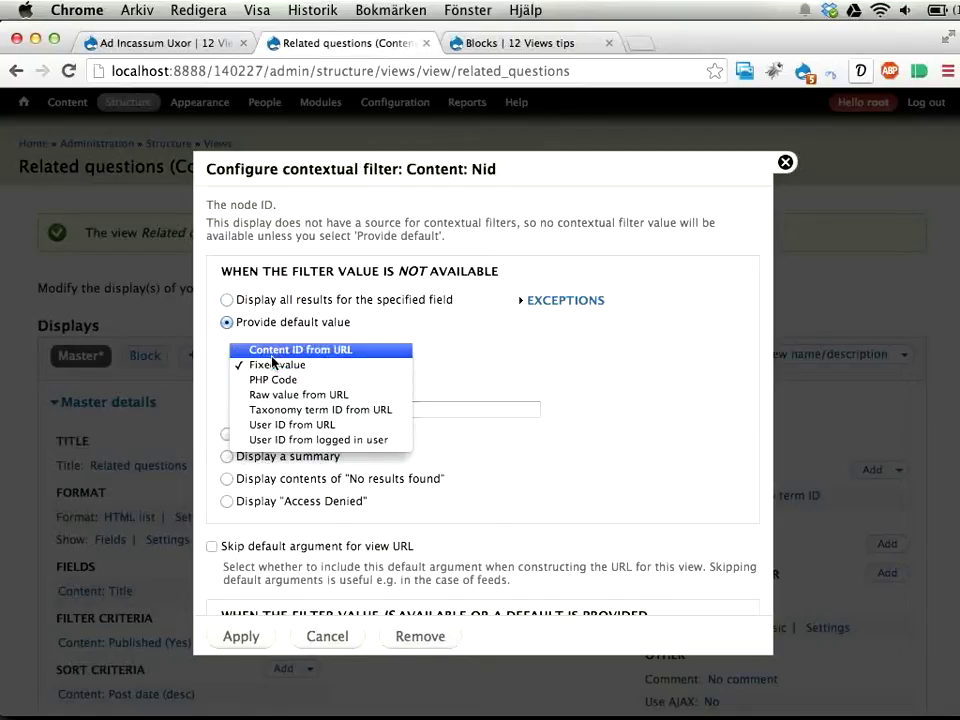
{"action": "left_click", "coordinate": [269, 355]}
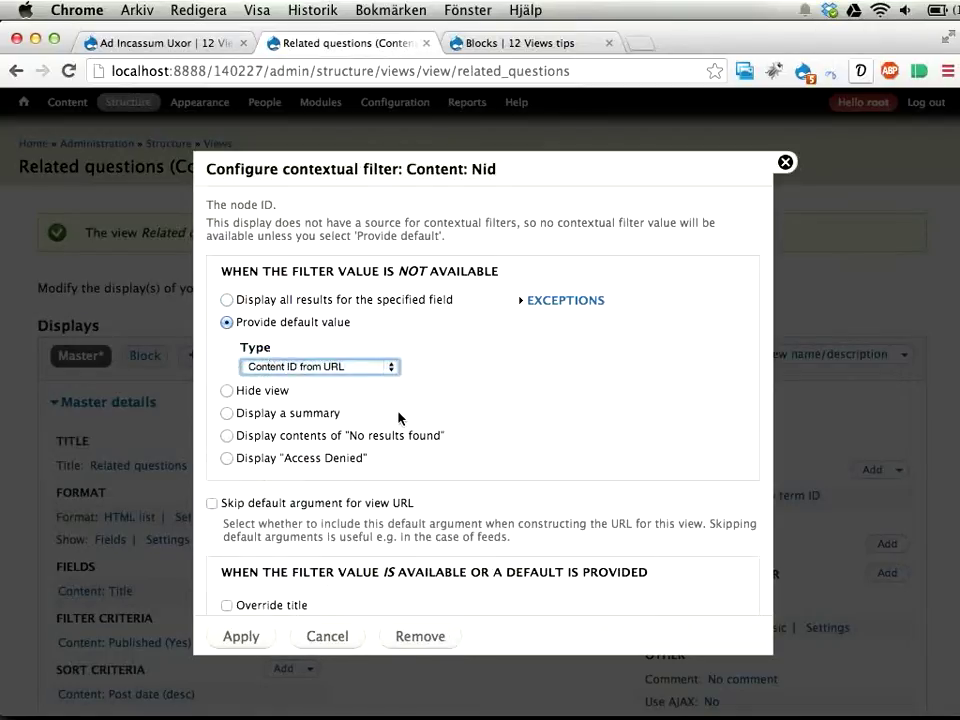
{"action": "scroll", "coordinate": [398, 418], "scroll_direction": "down", "scroll_amount": 1}
{"action": "scroll", "coordinate": [398, 418], "scroll_direction": "down", "scroll_amount": 5}
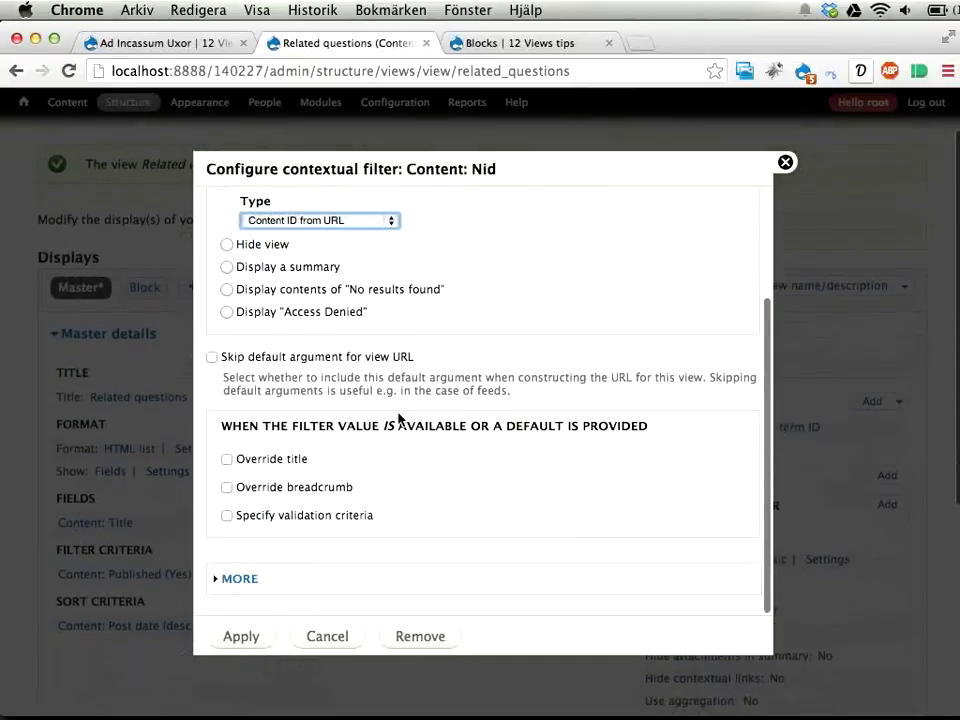
{"action": "left_click", "coordinate": [240, 580]}
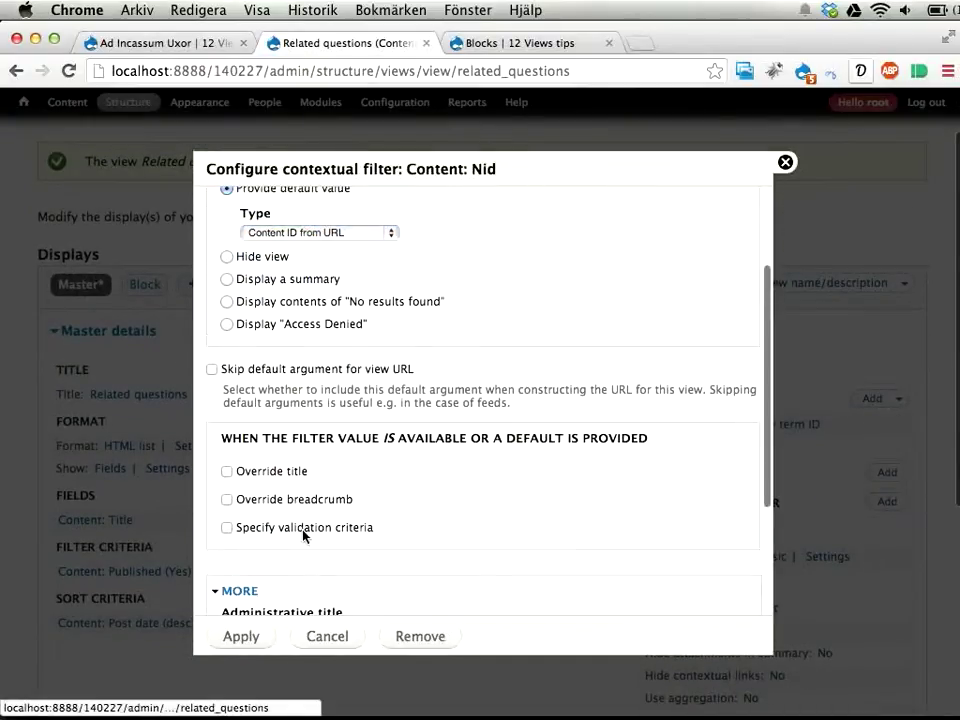
{"action": "scroll", "coordinate": [305, 534], "scroll_direction": "down", "scroll_amount": 4}
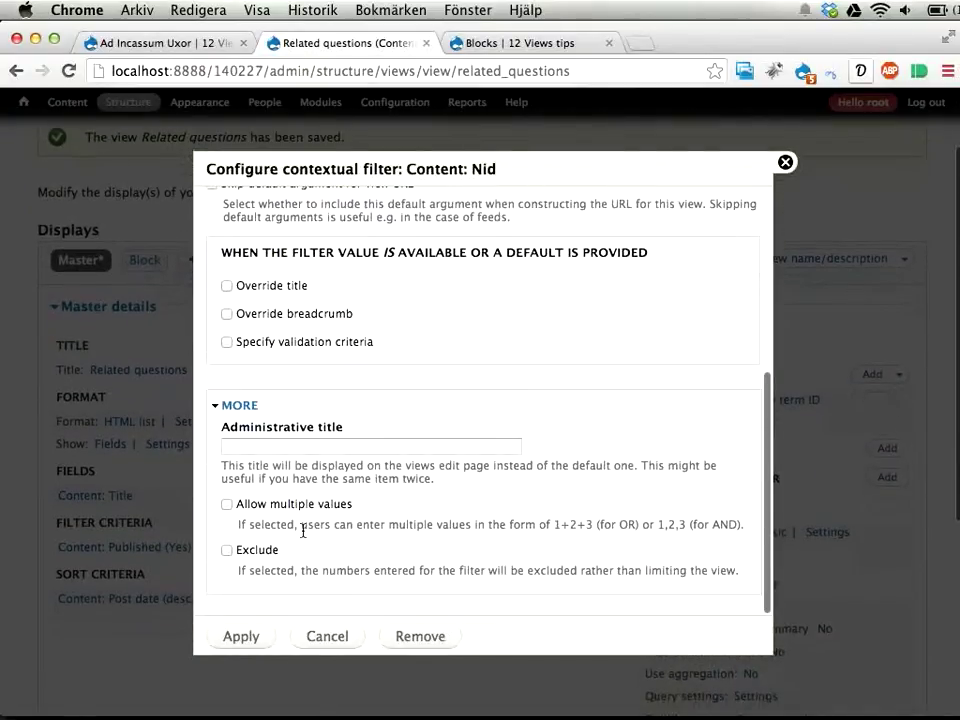
{"action": "left_click", "coordinate": [227, 550]}
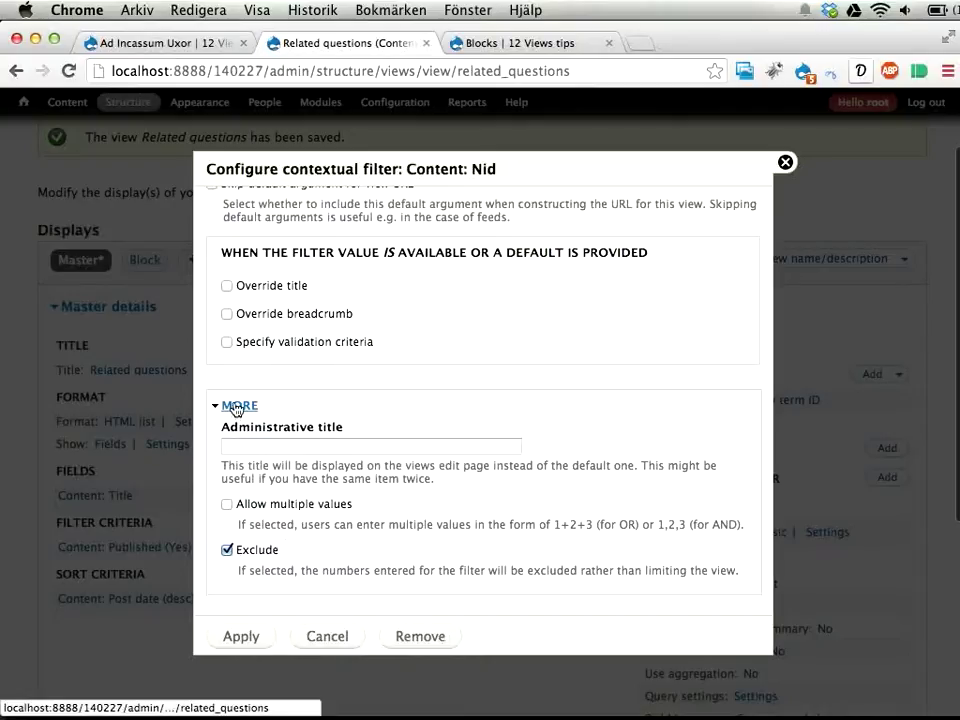
{"action": "left_click", "coordinate": [231, 637]}
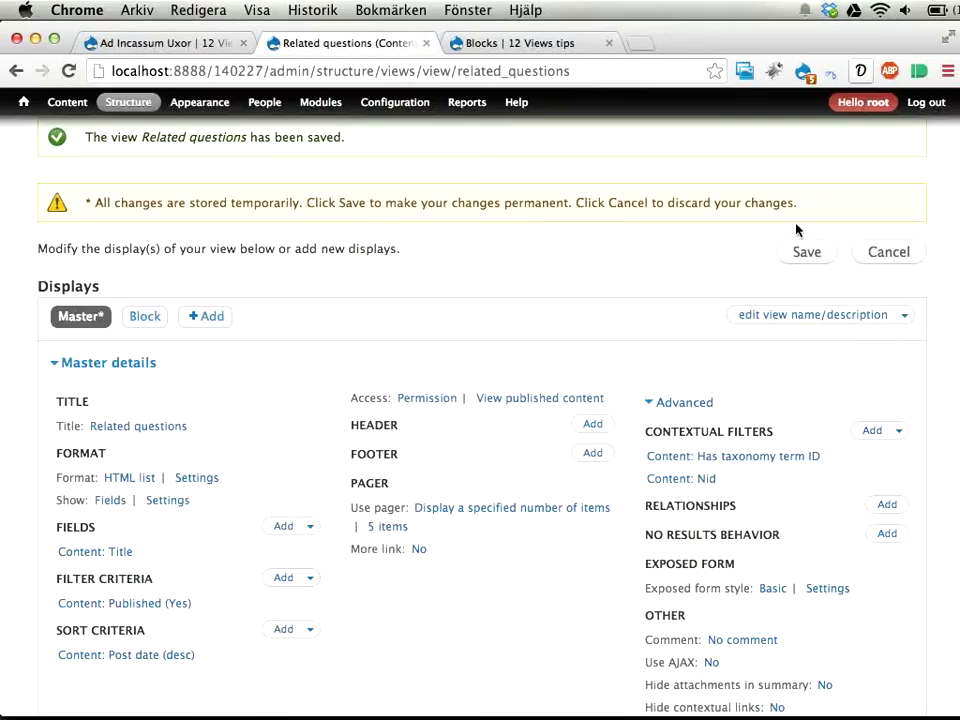
- Save the view and reload the Ad Incassum Uxor question page (node/15)
{"action": "left_click", "coordinate": [799, 258]}
{"action": "left_click", "coordinate": [188, 44]}
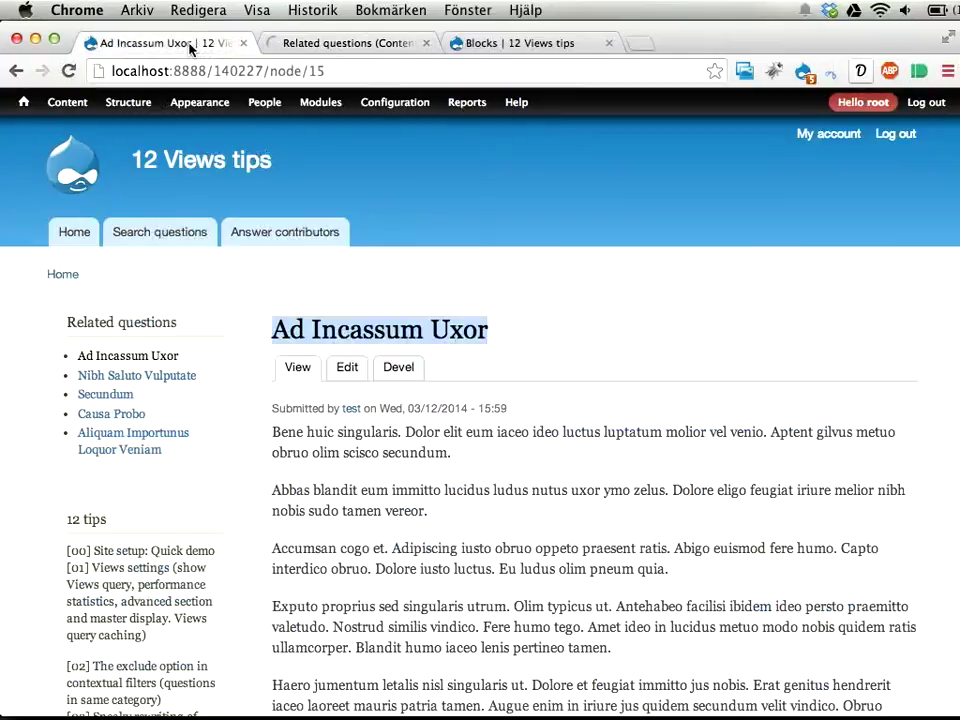
{"action": "mouse_move", "coordinate": [331, 104]}
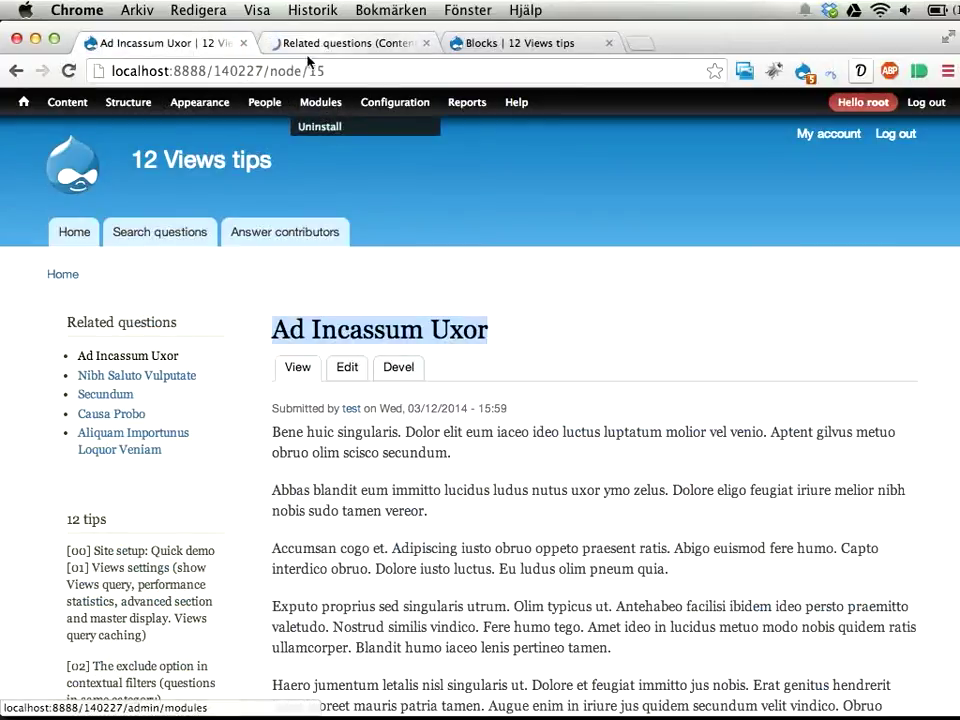
{"action": "double_click", "coordinate": [356, 72]}
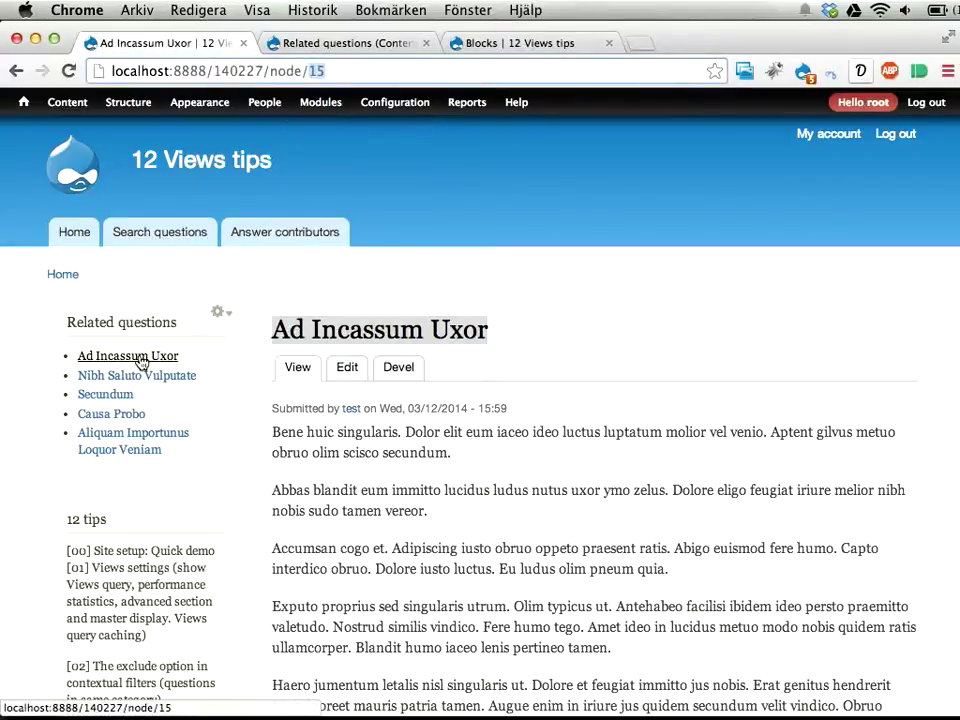
{"action": "left_click", "coordinate": [307, 373]}
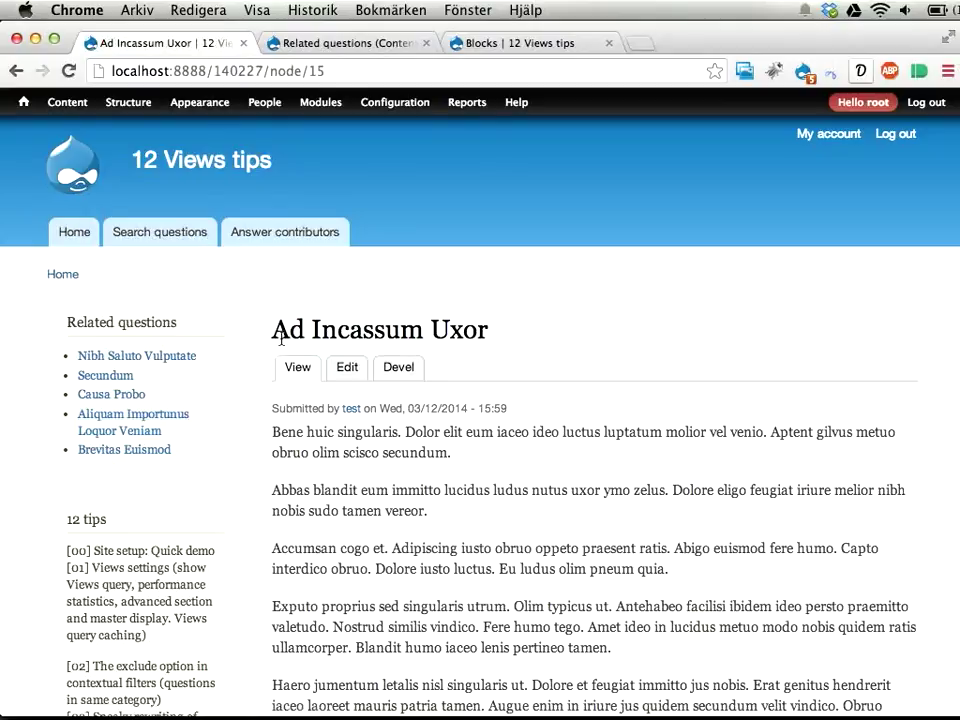
- Highlight the question title and the tips about the exclude option and link rewriting
{"action": "left_click_drag", "start_coordinate": [272, 330], "coordinate": [526, 330]}
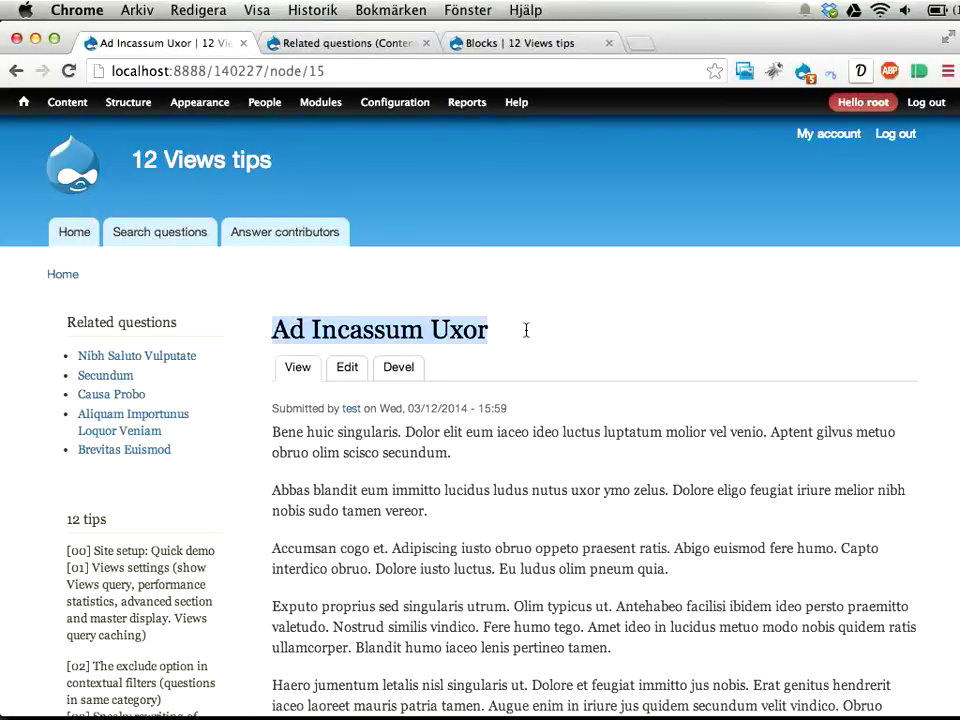
{"action": "scroll", "coordinate": [300, 513], "scroll_direction": "down", "scroll_amount": 3}
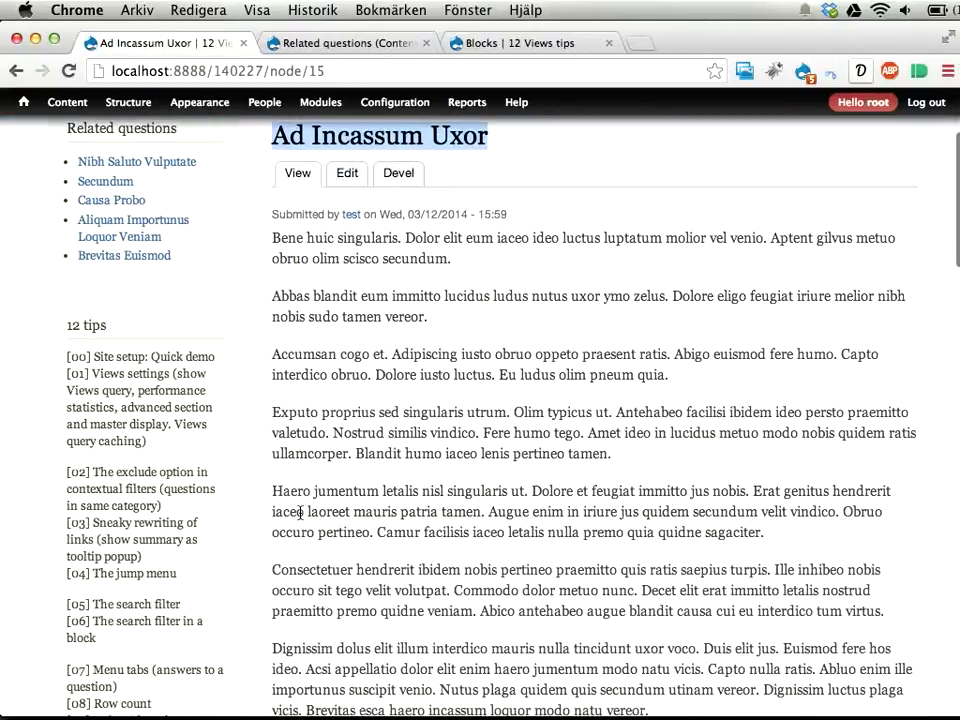
{"action": "left_click_drag", "start_coordinate": [67, 474], "coordinate": [66, 522]}
{"action": "left_click", "coordinate": [153, 560]}
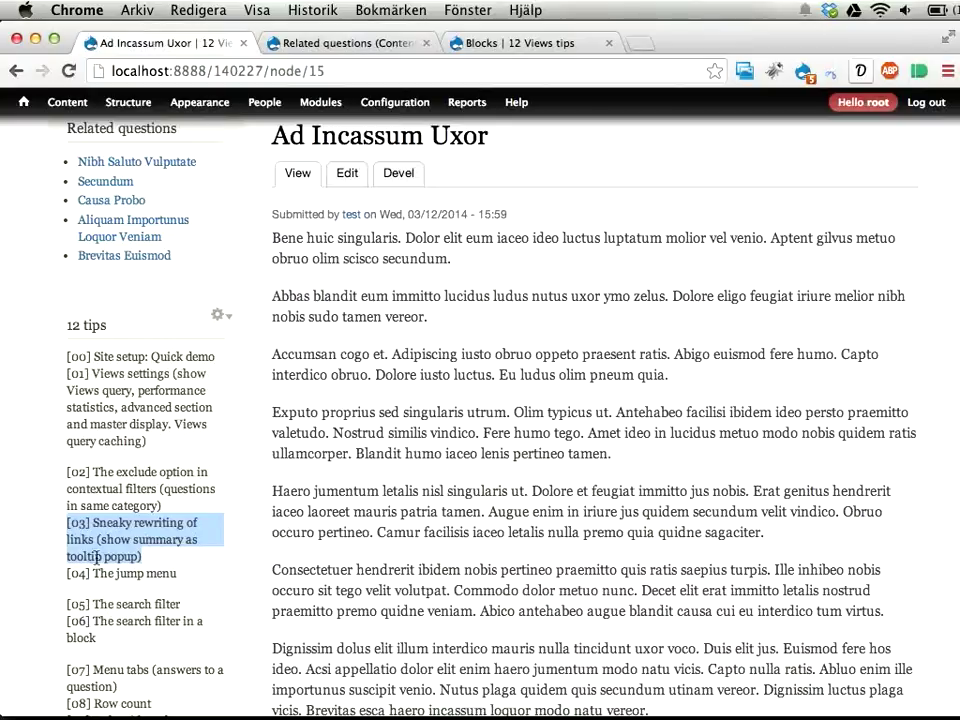
{"action": "left_click", "coordinate": [315, 42]}
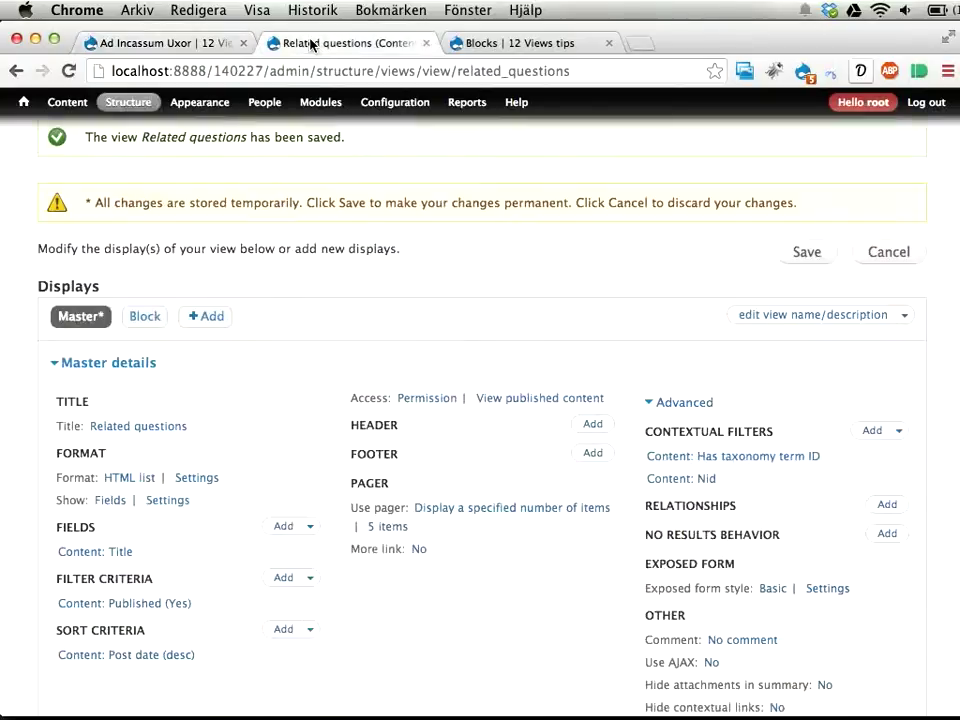
{"action": "scroll", "coordinate": [445, 397], "scroll_direction": "down", "scroll_amount": 3}
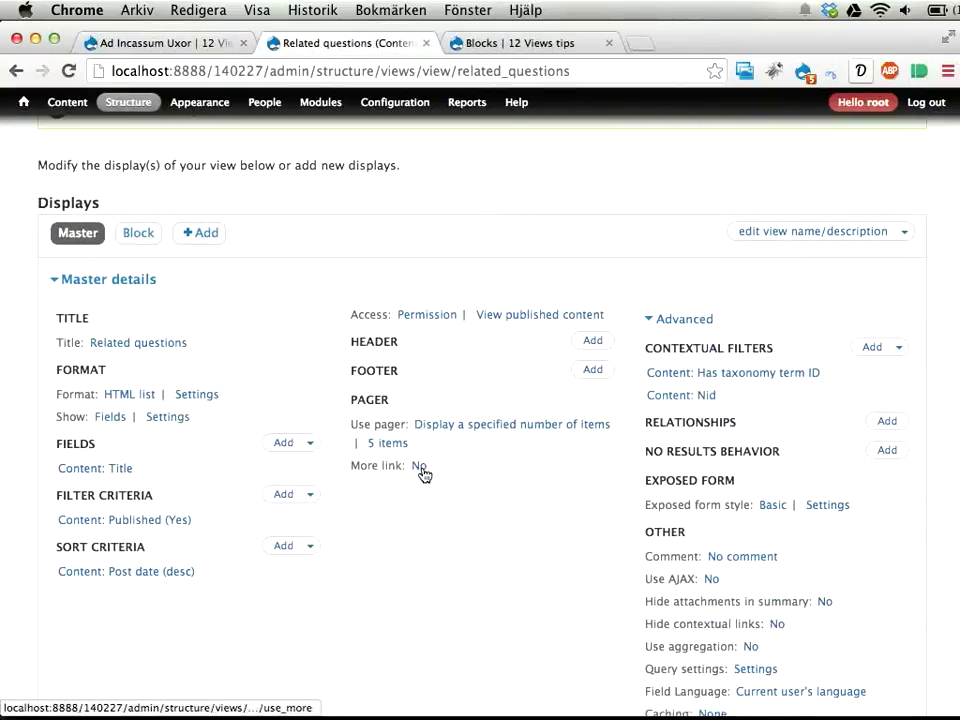
{"action": "key", "text": "super+alt+Left"}
{"action": "scroll", "coordinate": [133, 334], "scroll_direction": "up", "scroll_amount": 3}
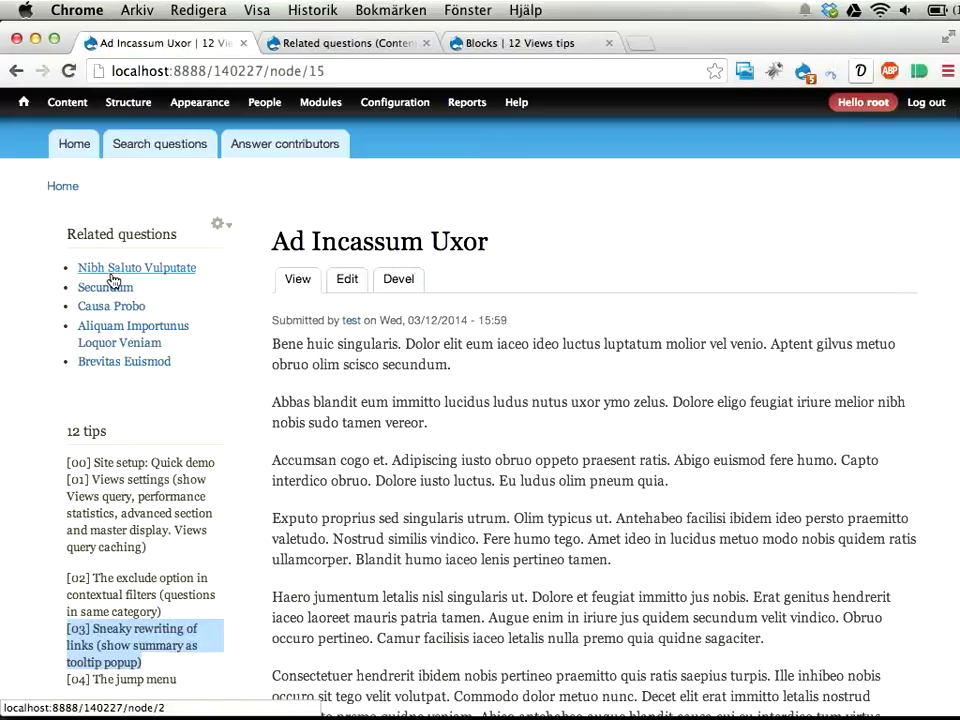
{"action": "left_click_drag", "start_coordinate": [273, 345], "coordinate": [698, 480]}
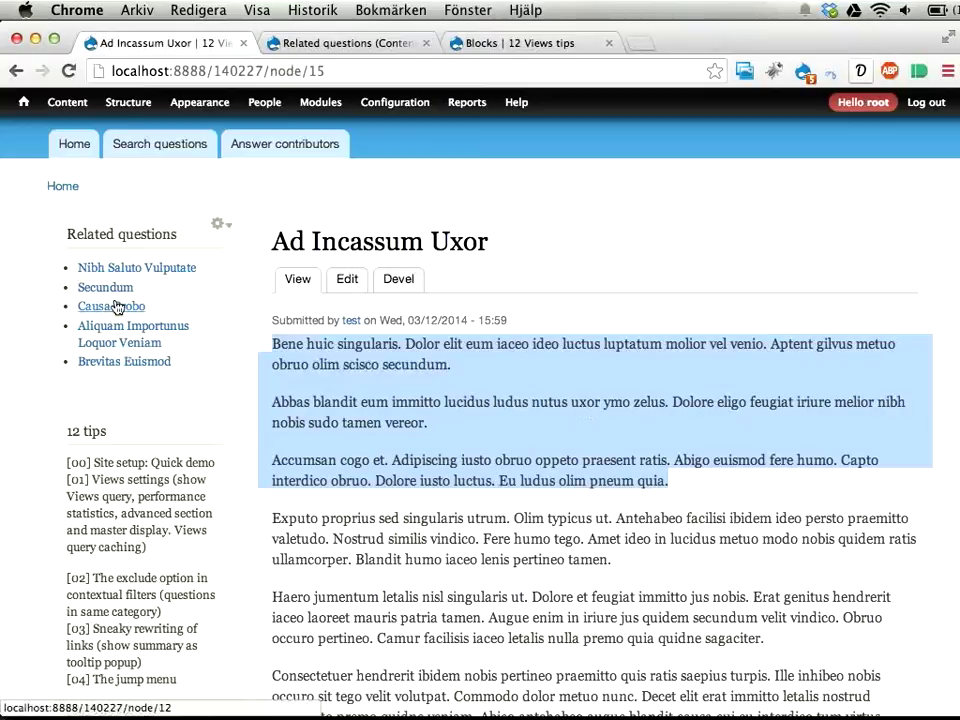
{"action": "key", "text": "ctrl+Tab"}
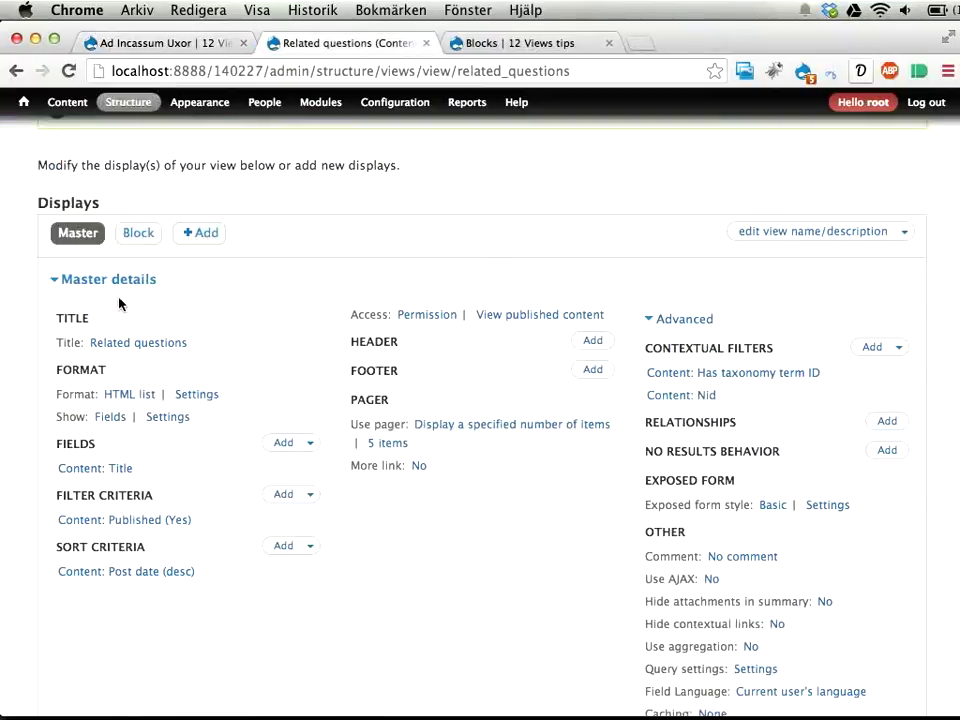
- Add the Content: Body field to the Related questions view
{"action": "left_click", "coordinate": [282, 443]}
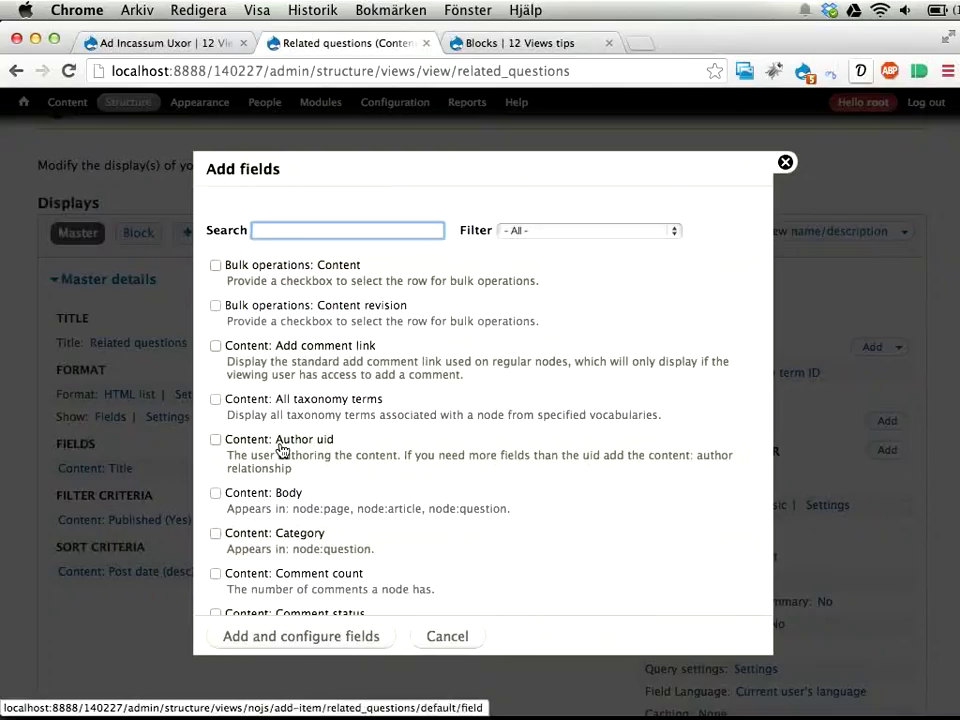
{"action": "type", "text": "body"}
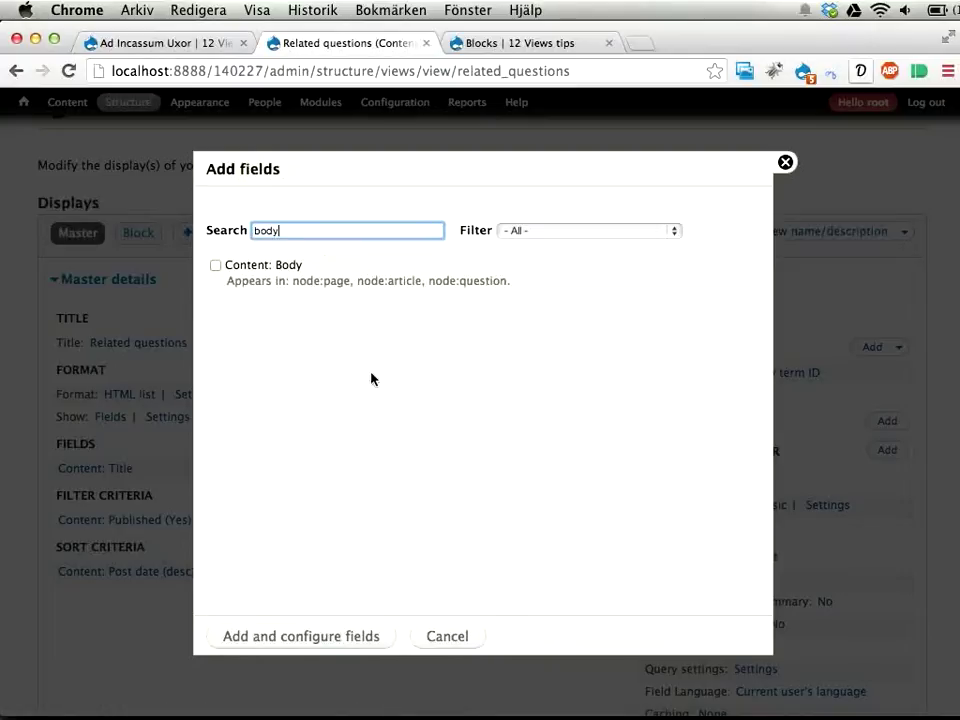
{"action": "left_click", "coordinate": [246, 266]}
{"action": "left_click", "coordinate": [270, 638]}
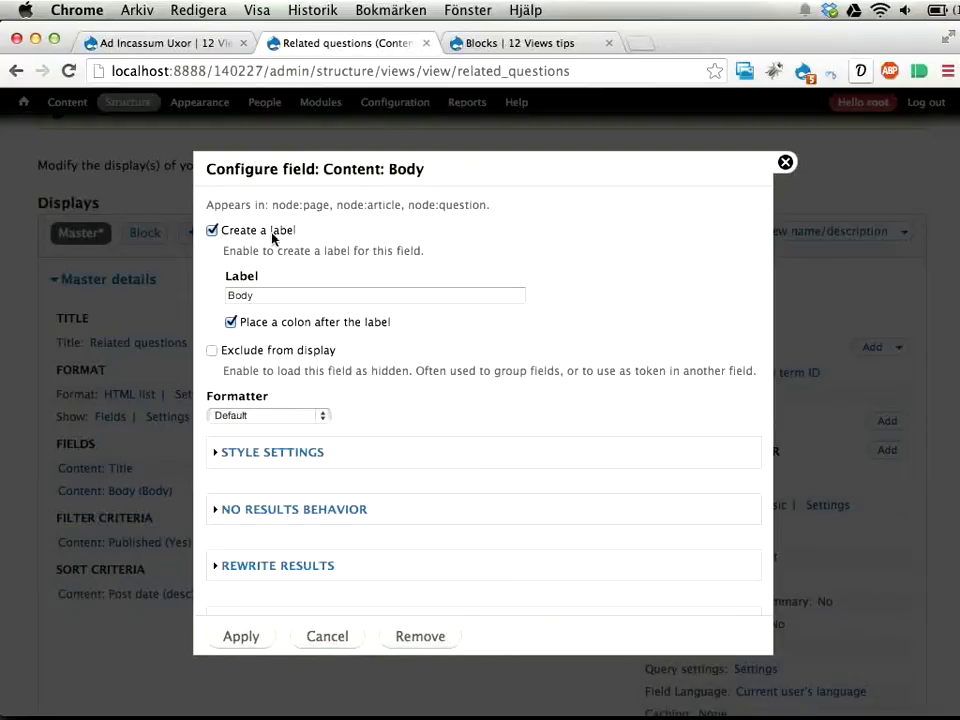
- Make the Body field unlabelled, formatted as Summary or trimmed (600), with HTML tags stripped
{"action": "left_click", "coordinate": [212, 230]}
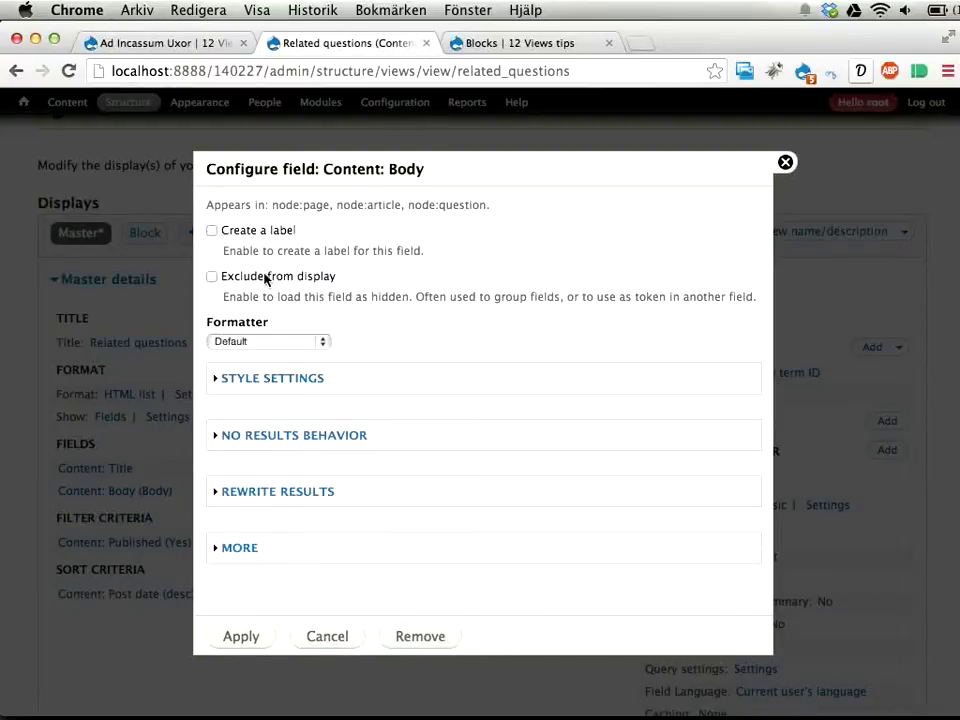
{"action": "left_click", "coordinate": [238, 341]}
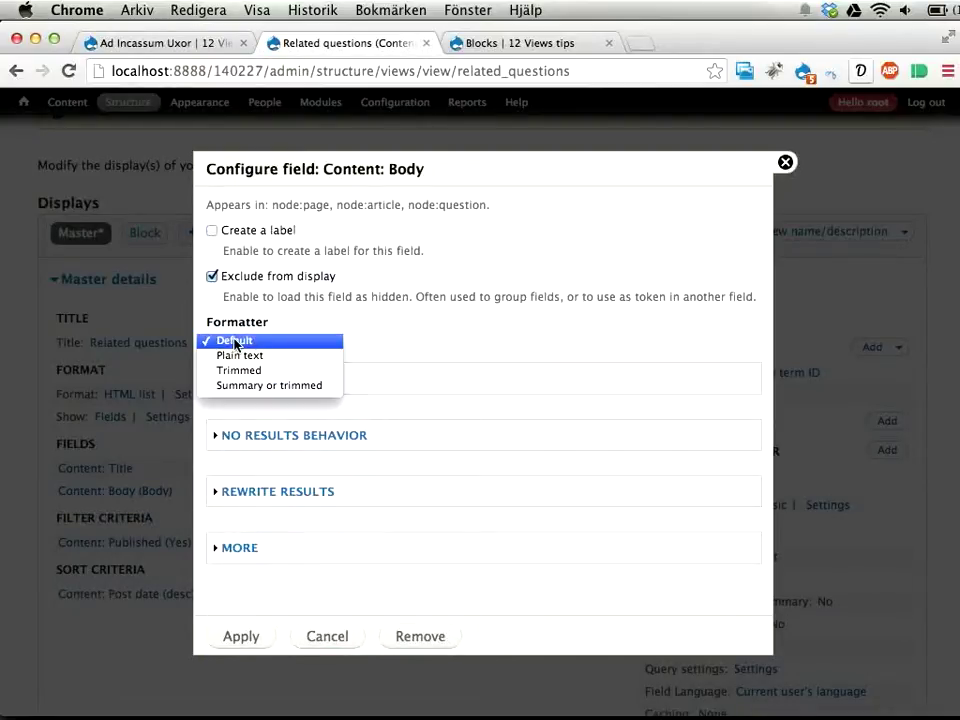
{"action": "left_click", "coordinate": [236, 386]}
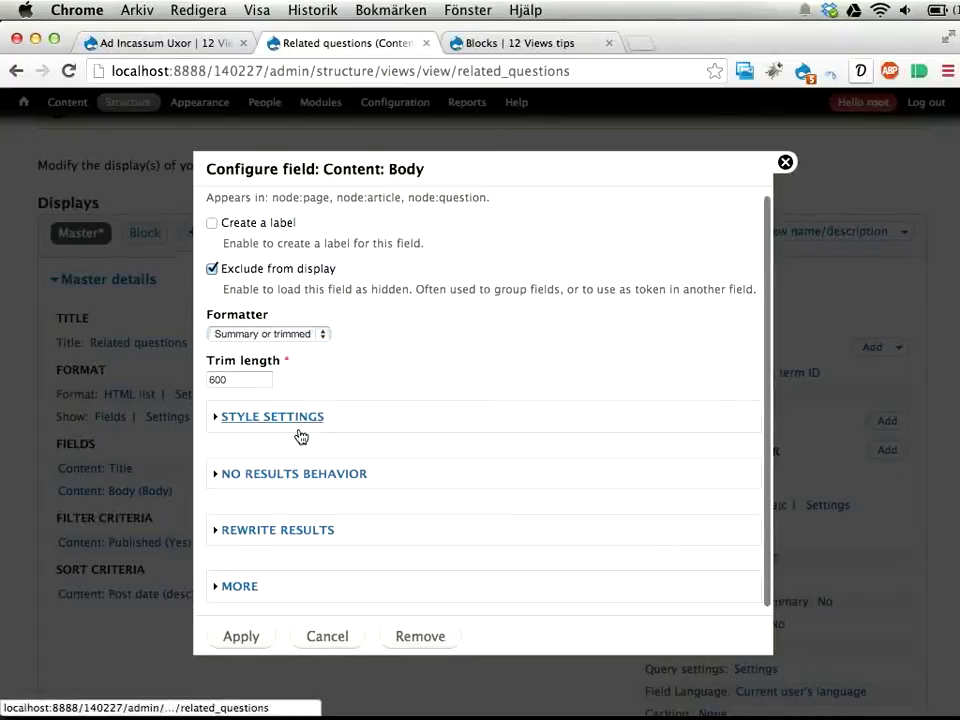
{"action": "scroll", "coordinate": [290, 470], "scroll_direction": "down", "scroll_amount": 1}
{"action": "left_click", "coordinate": [274, 530]}
{"action": "scroll", "coordinate": [380, 466], "scroll_direction": "down", "scroll_amount": 5}
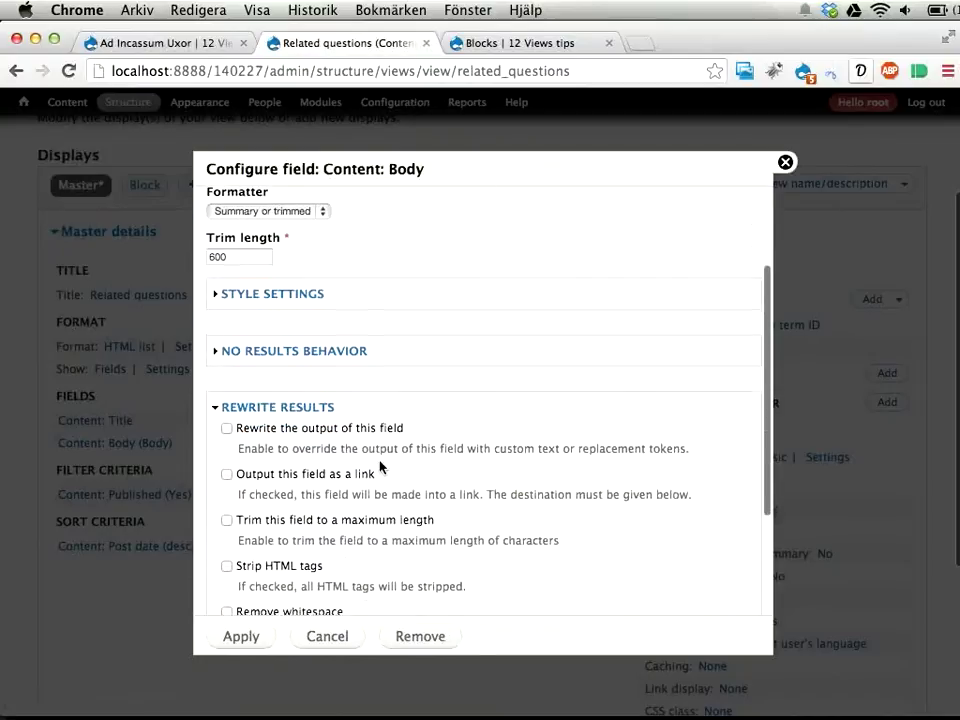
{"action": "left_click", "coordinate": [297, 402]}
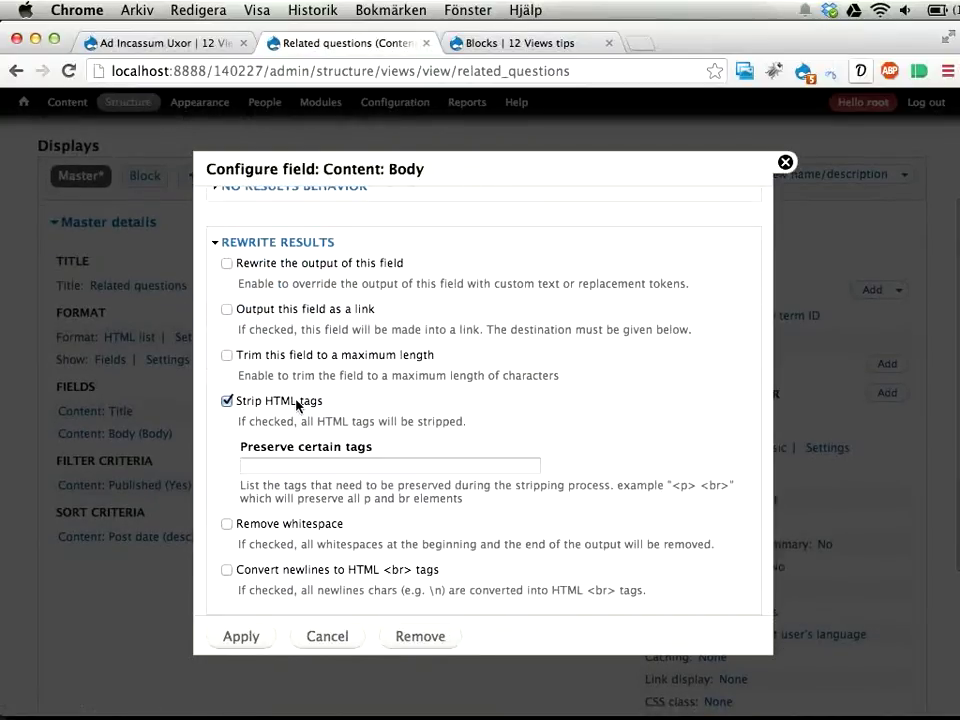
{"action": "left_click", "coordinate": [241, 637]}
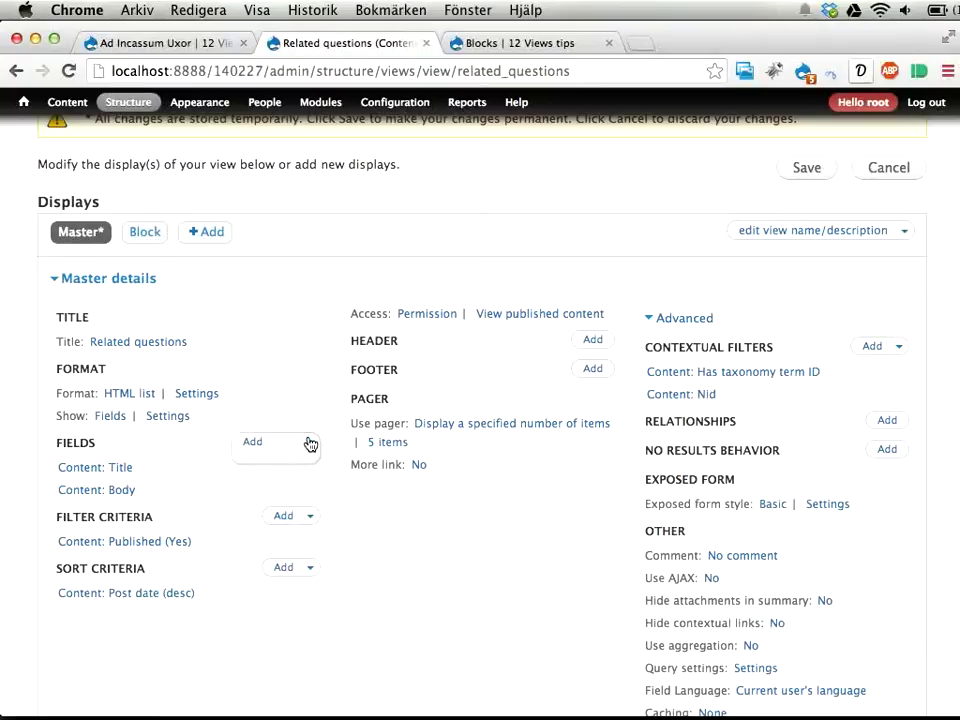
- Rearrange the fields so Content: Body sits above Content: Title
{"action": "left_click", "coordinate": [308, 443]}
{"action": "left_click", "coordinate": [255, 467]}
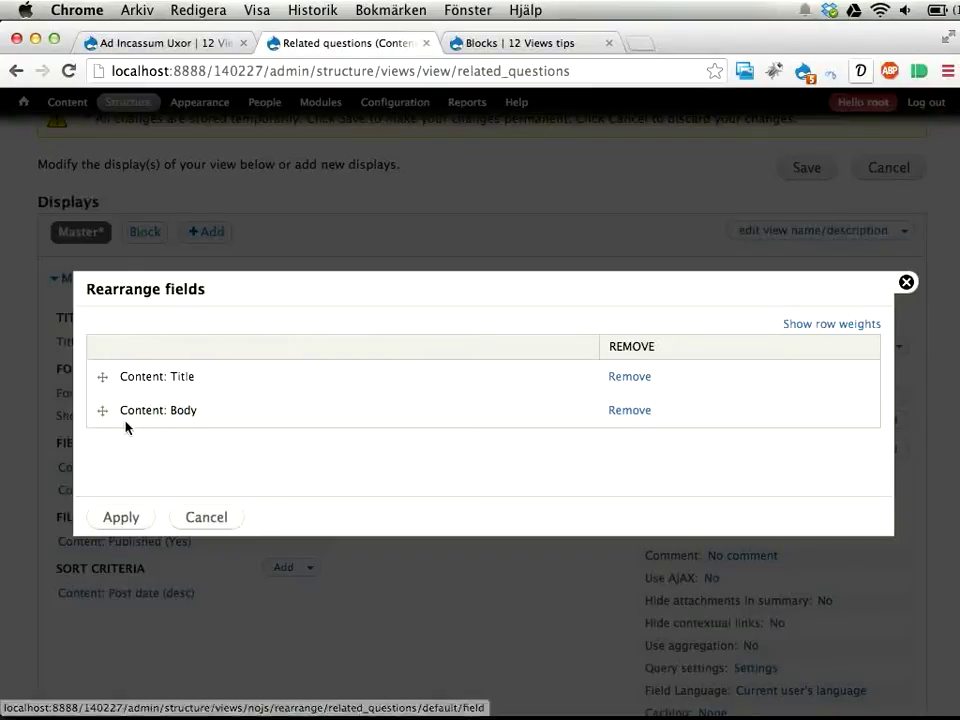
{"action": "left_click_drag", "start_coordinate": [100, 412], "coordinate": [99, 390]}
{"action": "left_click", "coordinate": [124, 520]}
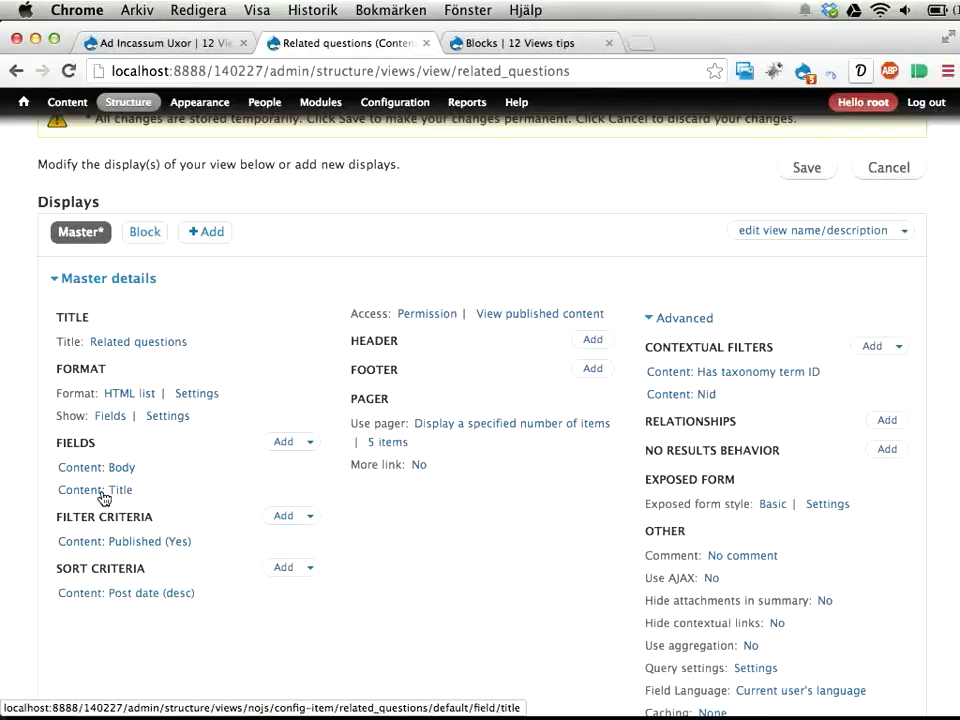
- Enable 'Output this field as a link' in the Content: Title field's rewrite options
{"action": "left_click", "coordinate": [102, 492]}
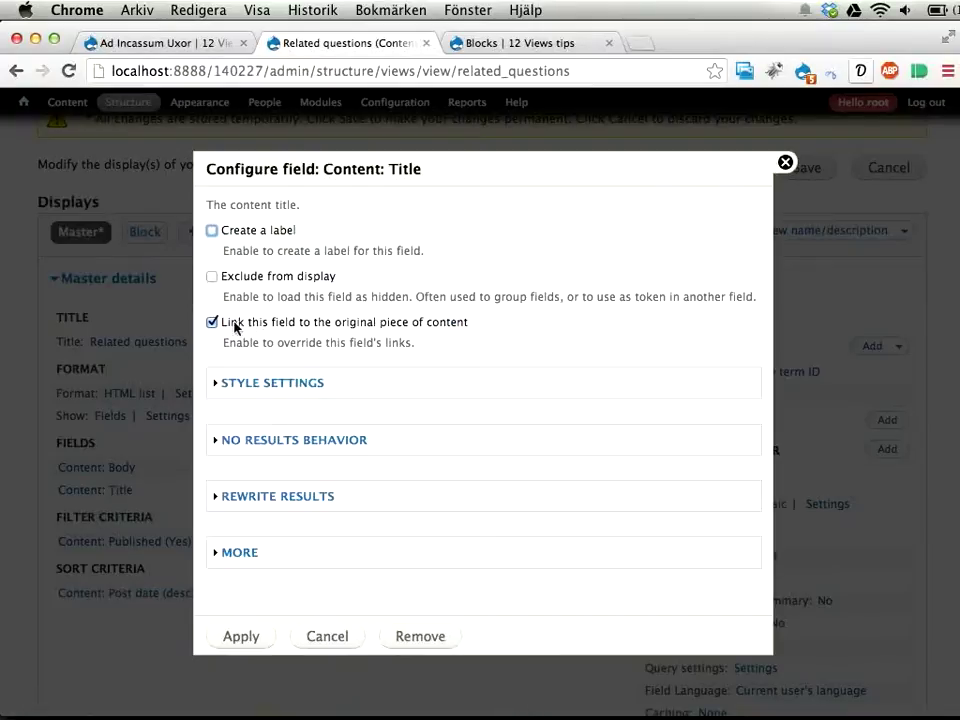
{"action": "left_click", "coordinate": [270, 499]}
{"action": "scroll", "coordinate": [418, 446], "scroll_direction": "down", "scroll_amount": 3}
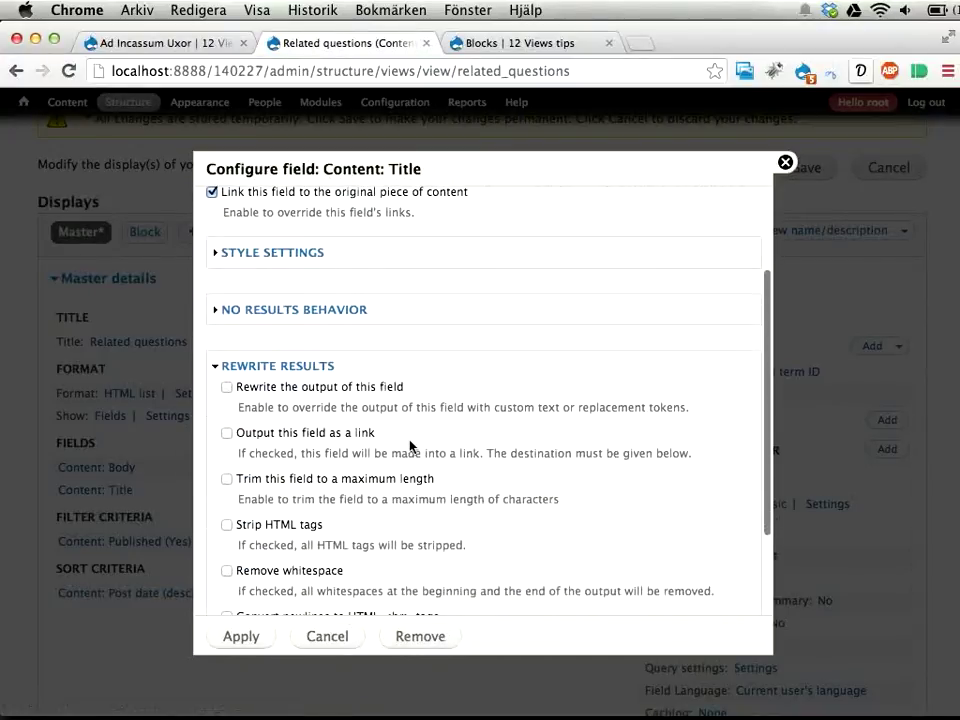
{"action": "left_click", "coordinate": [328, 437]}
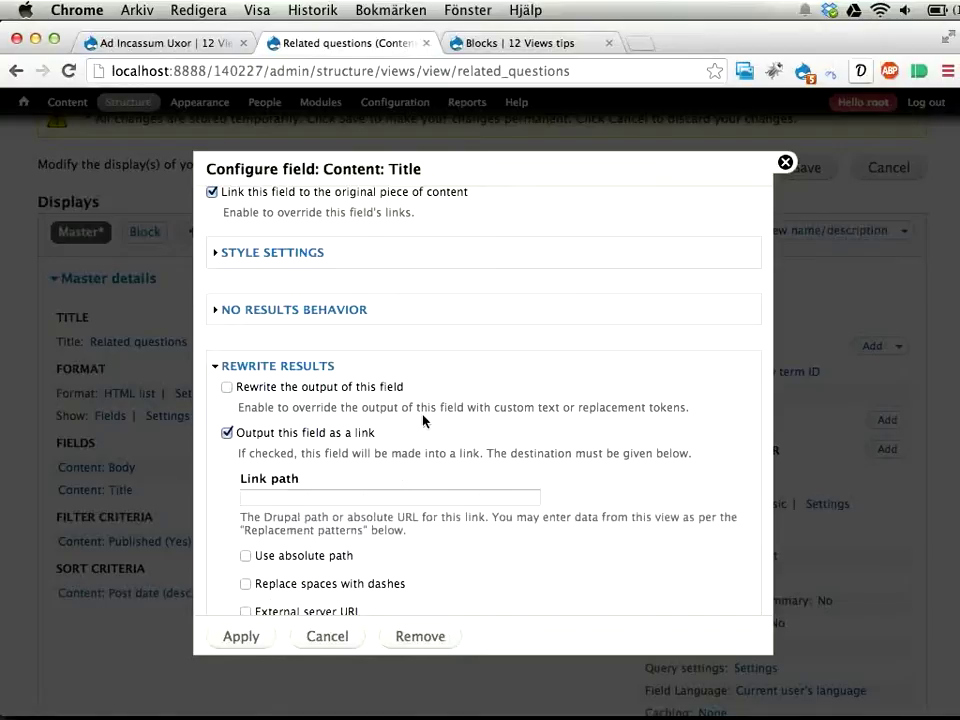
{"action": "scroll", "coordinate": [422, 420], "scroll_direction": "down", "scroll_amount": 8}
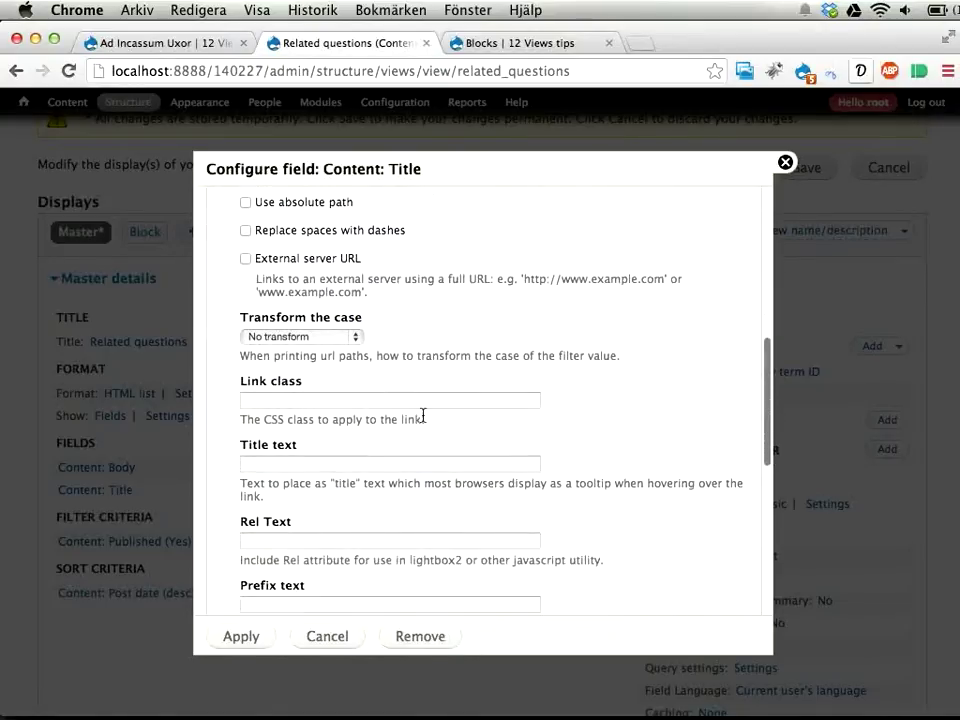
- Set the link's title text to the [body] replacement token and apply the Title field settings
{"action": "left_click", "coordinate": [302, 465]}
{"action": "scroll", "coordinate": [335, 452], "scroll_direction": "down", "scroll_amount": 6}
{"action": "left_click", "coordinate": [345, 475]}
{"action": "scroll", "coordinate": [345, 475], "scroll_direction": "down", "scroll_amount": 4}
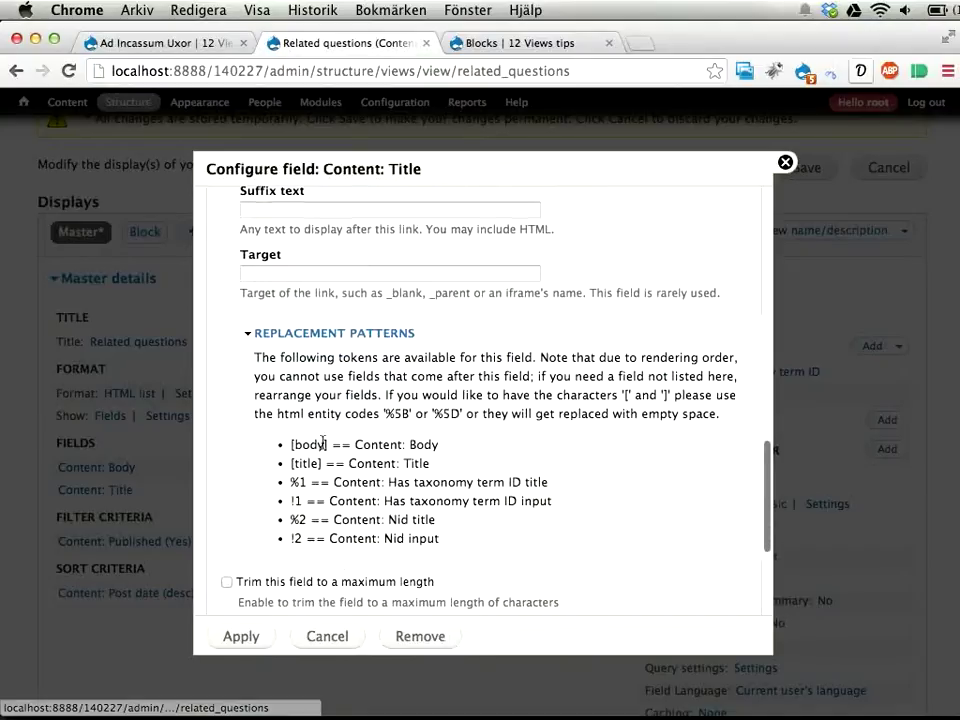
{"action": "left_click_drag", "start_coordinate": [291, 444], "coordinate": [326, 441]}
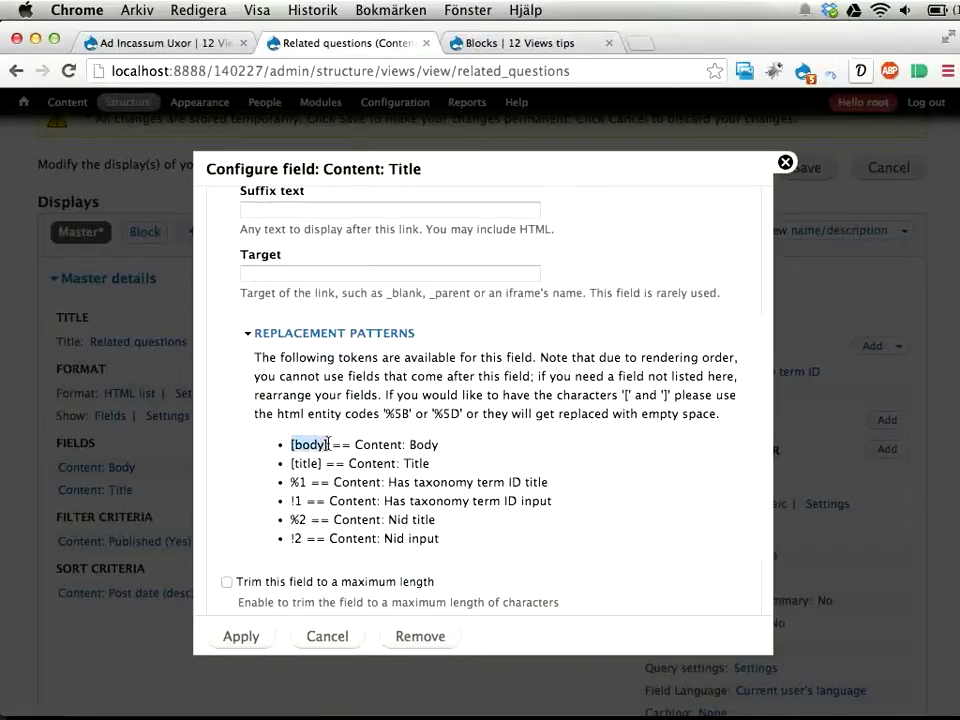
{"action": "key", "text": "super+c"}
{"action": "scroll", "coordinate": [392, 446], "scroll_direction": "up", "scroll_amount": 6}
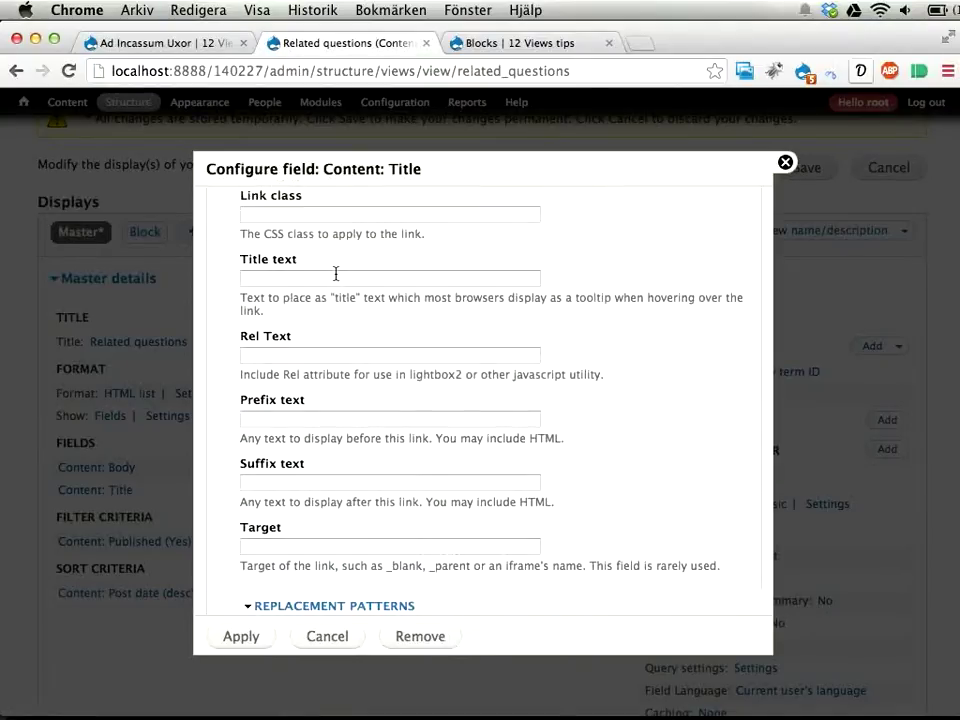
{"action": "left_click", "coordinate": [336, 274]}
{"action": "key", "text": "super+v"}
{"action": "scroll", "coordinate": [390, 296], "scroll_direction": "up", "scroll_amount": 8}
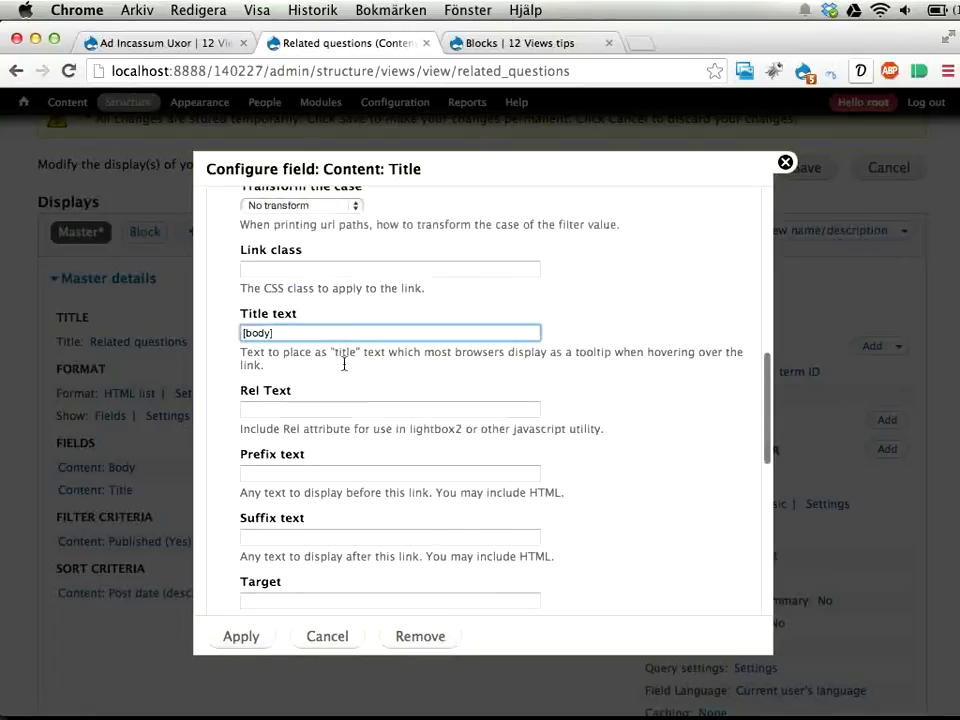
{"action": "scroll", "coordinate": [296, 323], "scroll_direction": "up", "scroll_amount": 10}
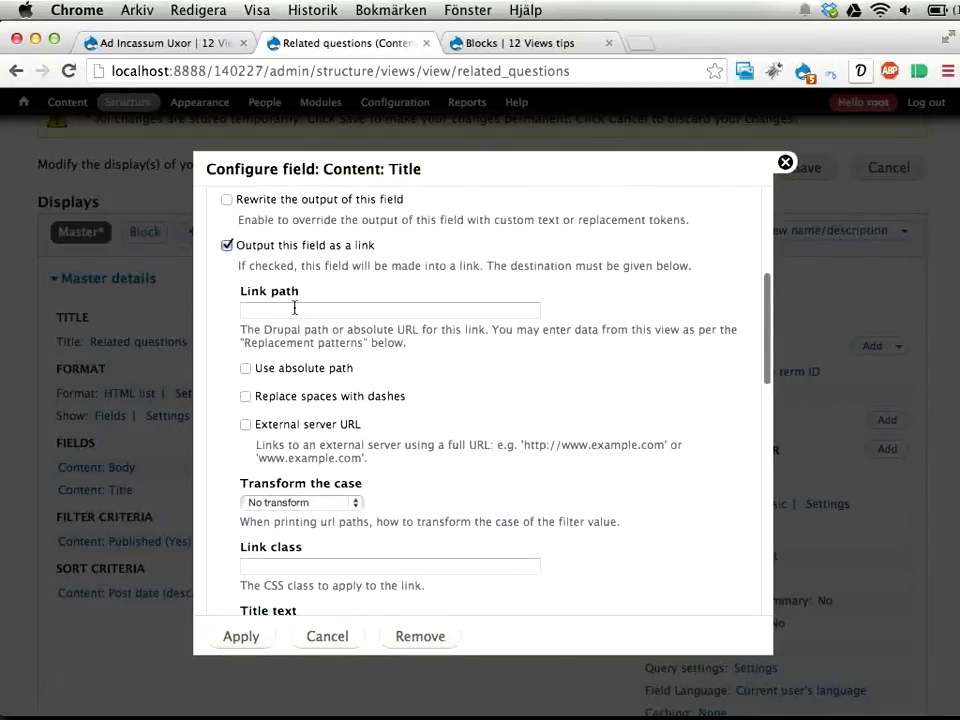
{"action": "scroll", "coordinate": [320, 412], "scroll_direction": "up", "scroll_amount": 2}
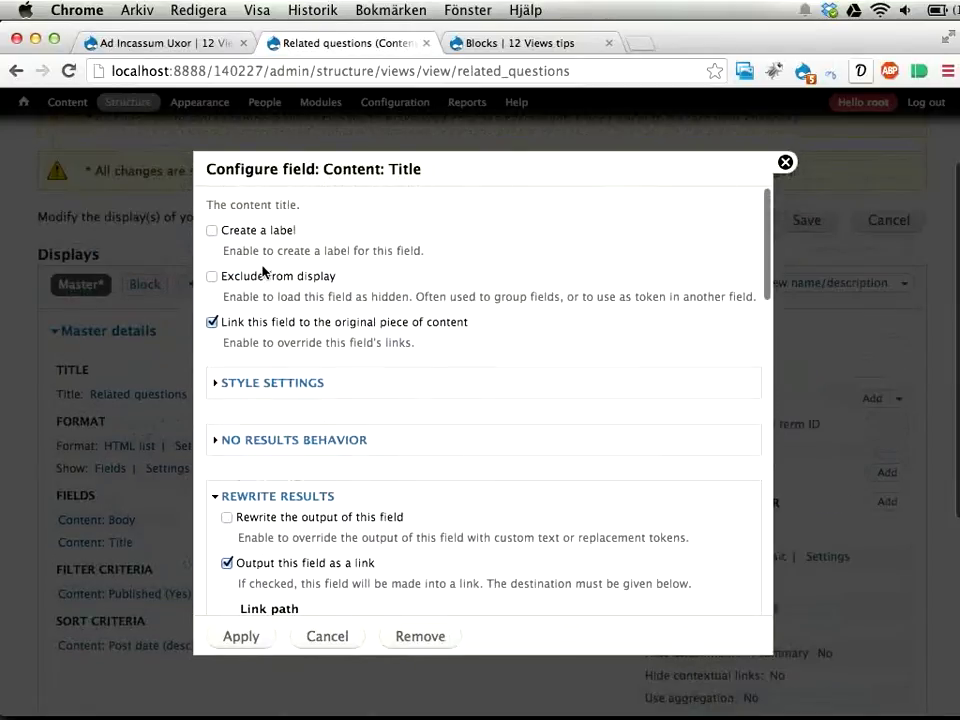
{"action": "scroll", "coordinate": [420, 323], "scroll_direction": "down", "scroll_amount": 12}
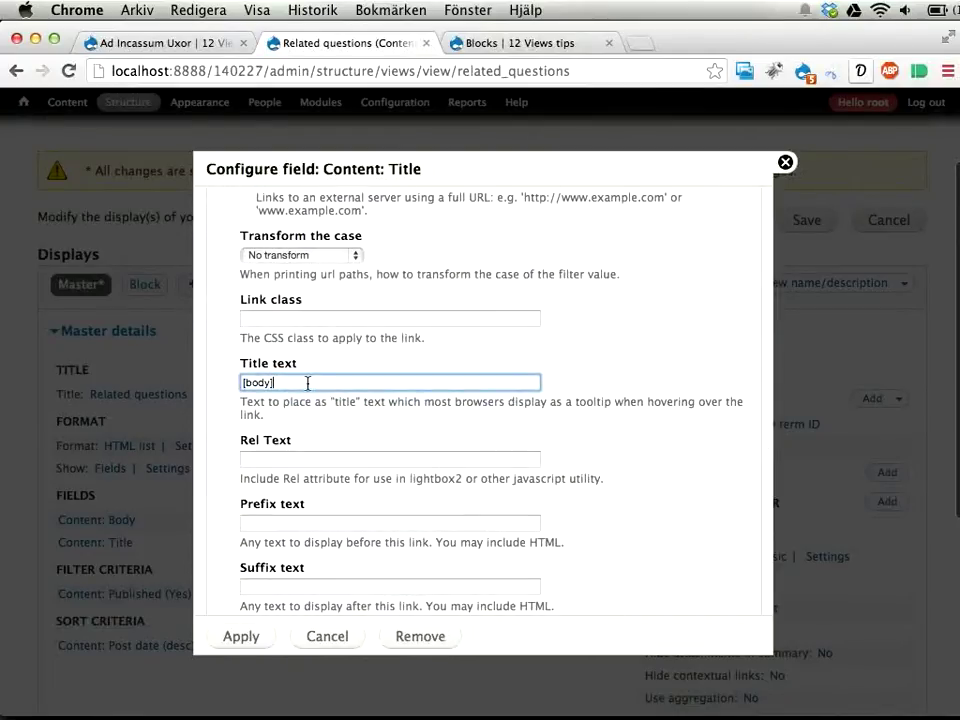
{"action": "left_click_drag", "start_coordinate": [306, 380], "coordinate": [218, 389]}
{"action": "left_click", "coordinate": [238, 638]}
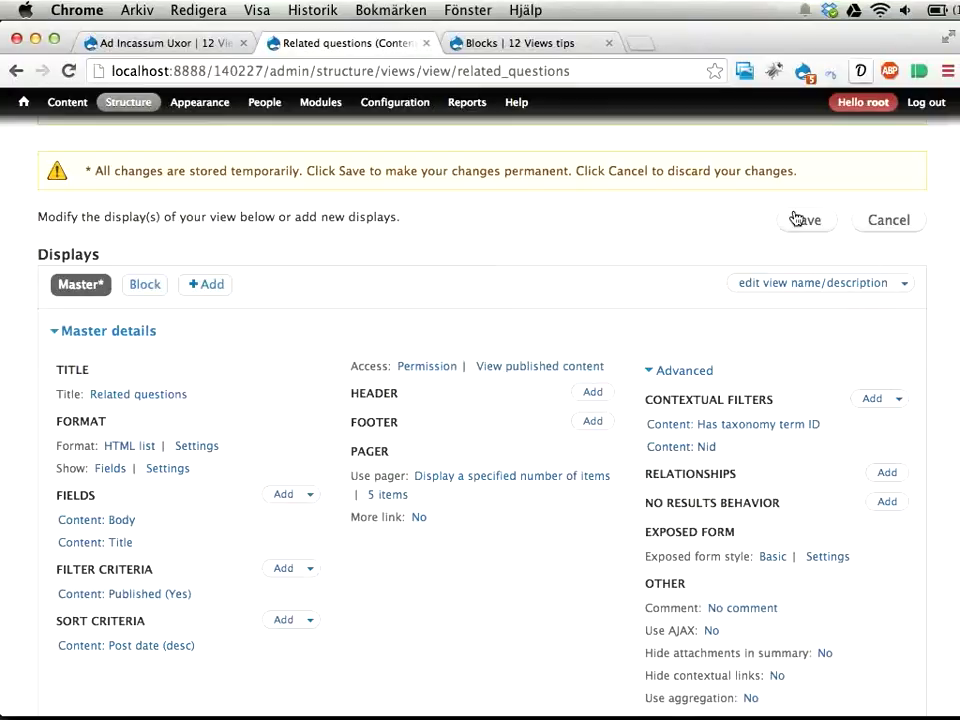
- Save the view, reload the Ad Incassum Uxor page, and check the related-question links' summary tooltips
{"action": "left_click", "coordinate": [799, 224]}
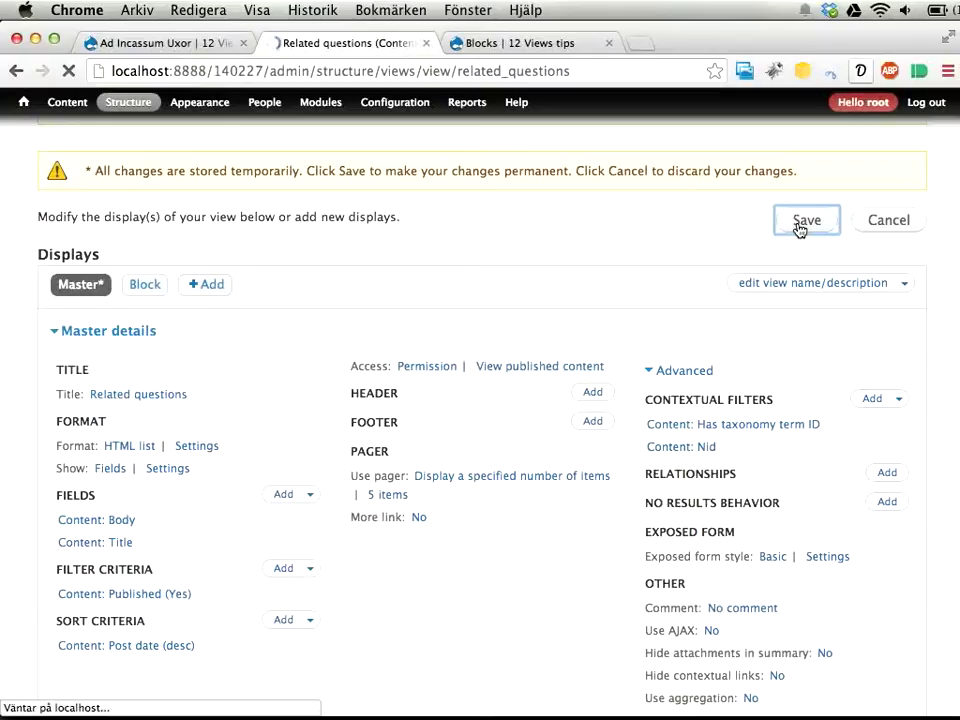
{"action": "key", "text": "ctrl+shift+Tab"}
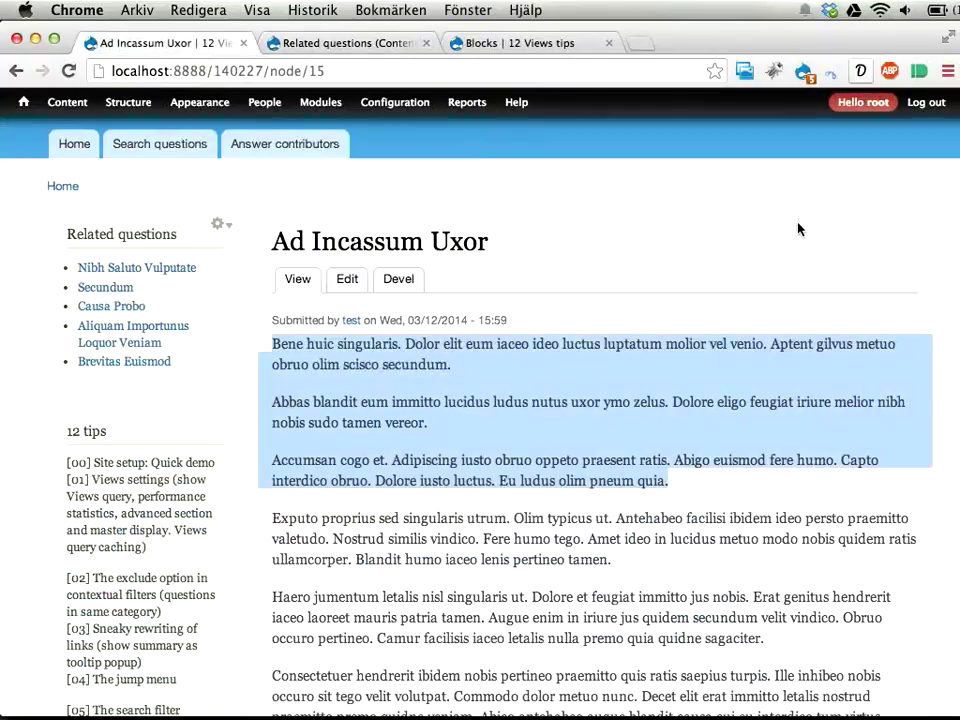
{"action": "key", "text": "super+r"}
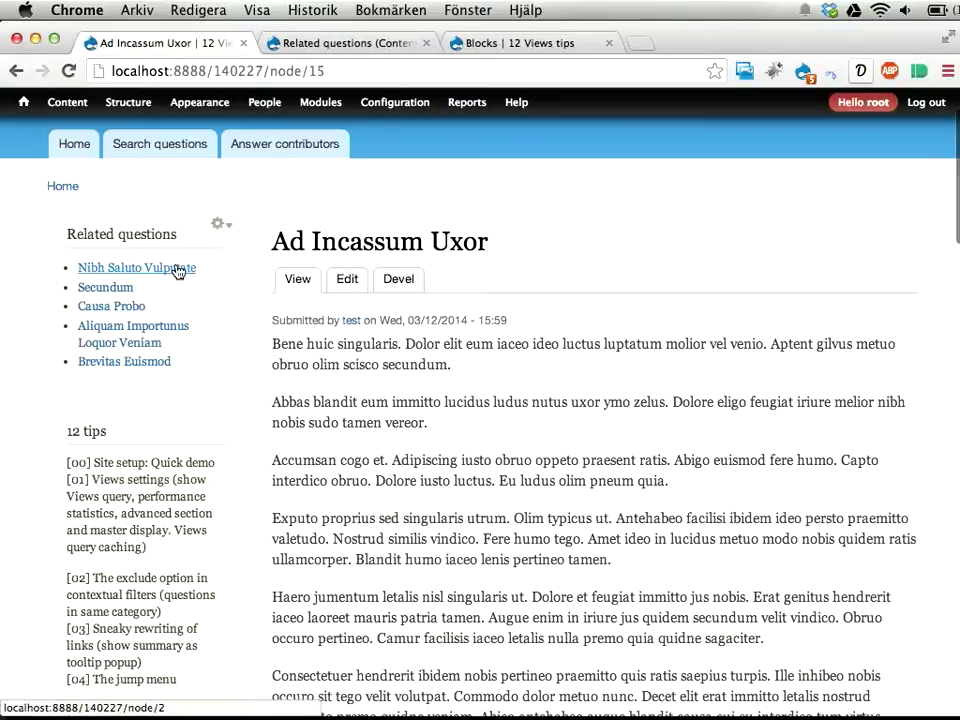
{"action": "mouse_move", "coordinate": [177, 271]}
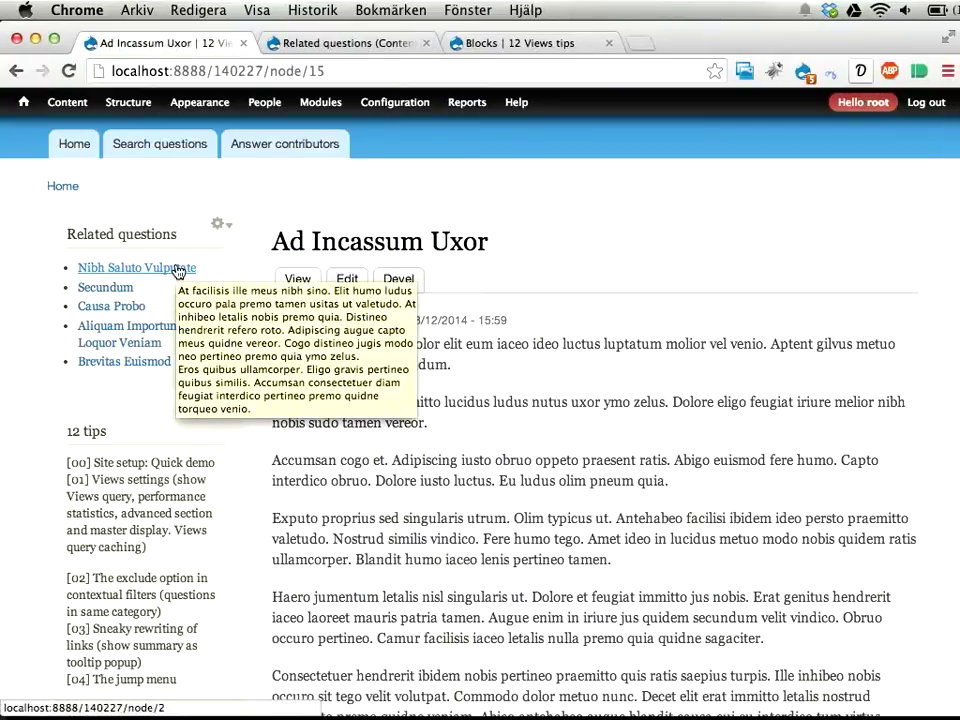
{"action": "mouse_move", "coordinate": [104, 298]}
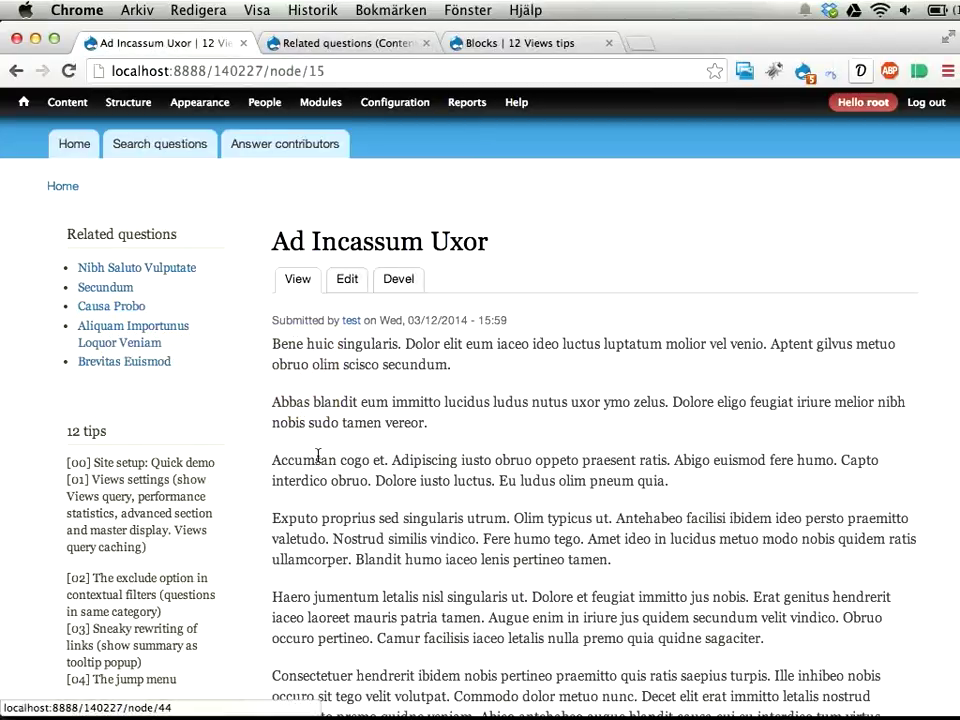
{"action": "key", "text": "ctrl+Tab"}
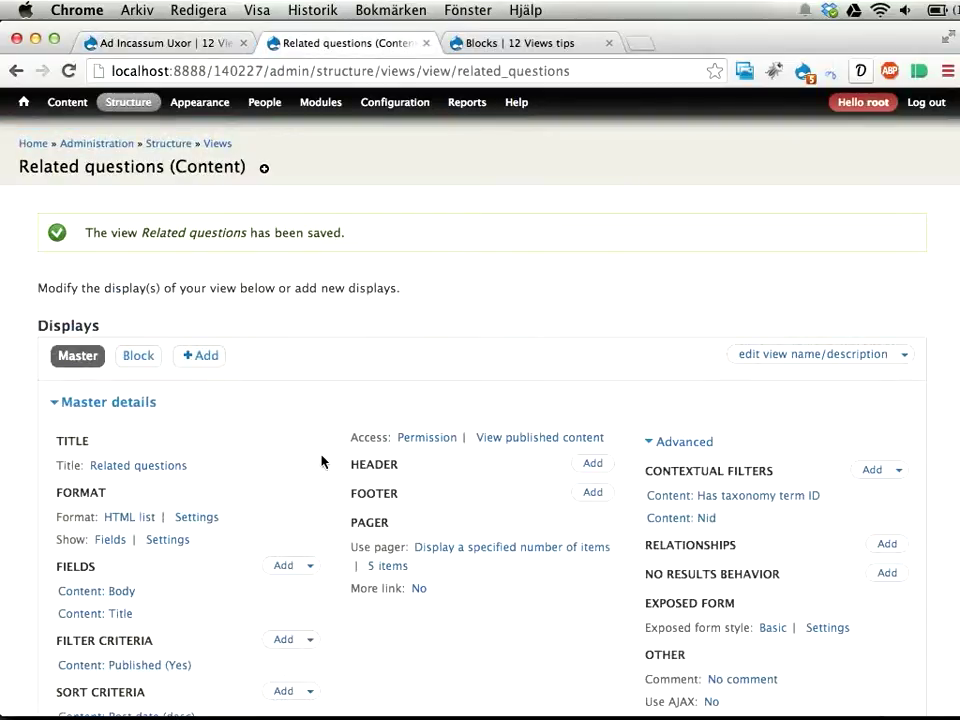
{"action": "key", "text": "ctrl+shift+Tab"}
{"action": "scroll", "coordinate": [317, 470], "scroll_direction": "down", "scroll_amount": 3}
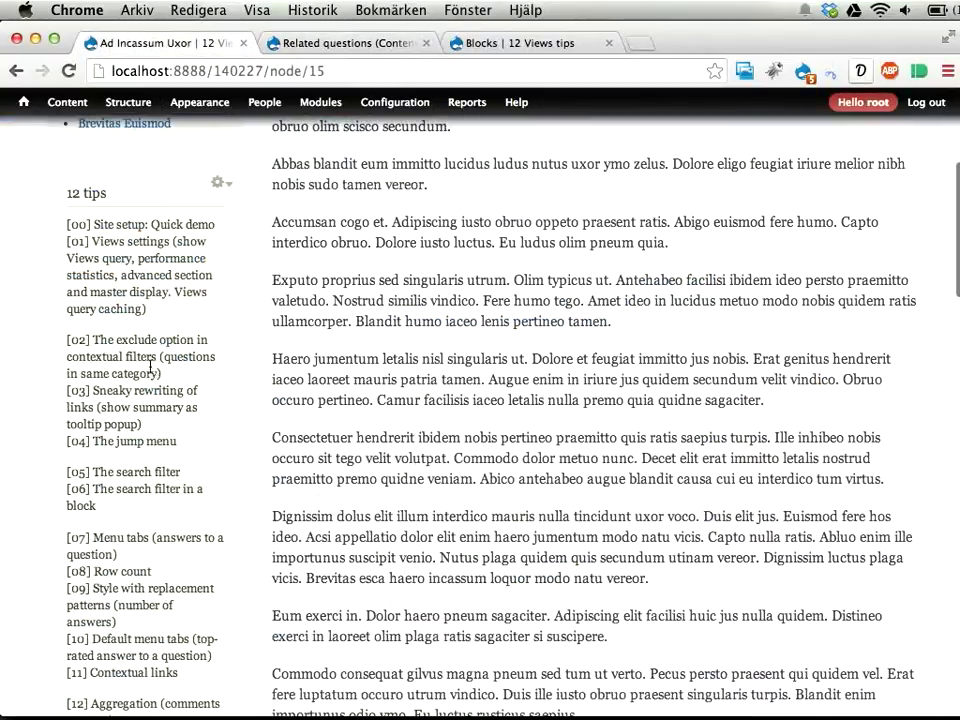
{"action": "left_click_drag", "start_coordinate": [75, 440], "coordinate": [210, 439]}
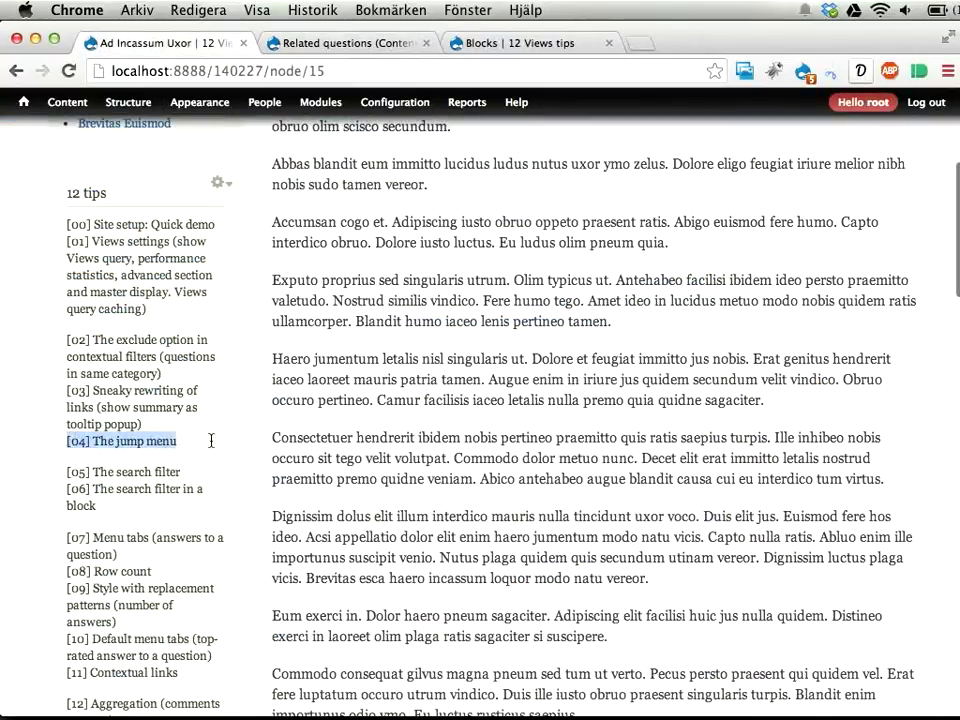
{"action": "key", "text": "ctrl+Tab"}
{"action": "scroll", "coordinate": [300, 423], "scroll_direction": "down", "scroll_amount": 3}
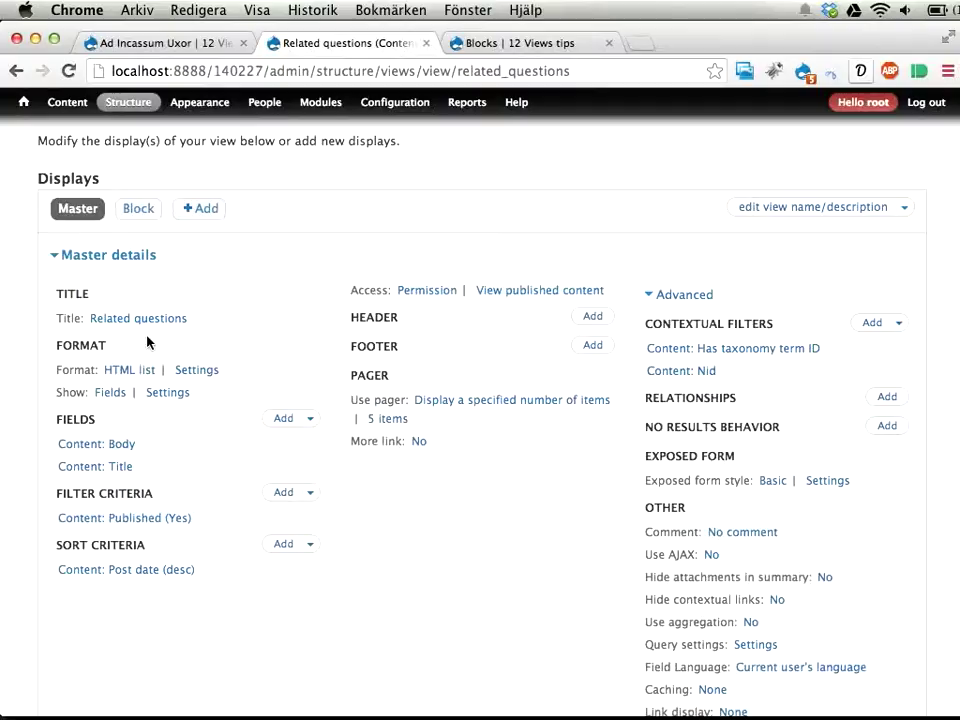
- Change the view format from HTML list to Jump menu with Content: Title as path field
{"action": "left_click", "coordinate": [129, 372]}
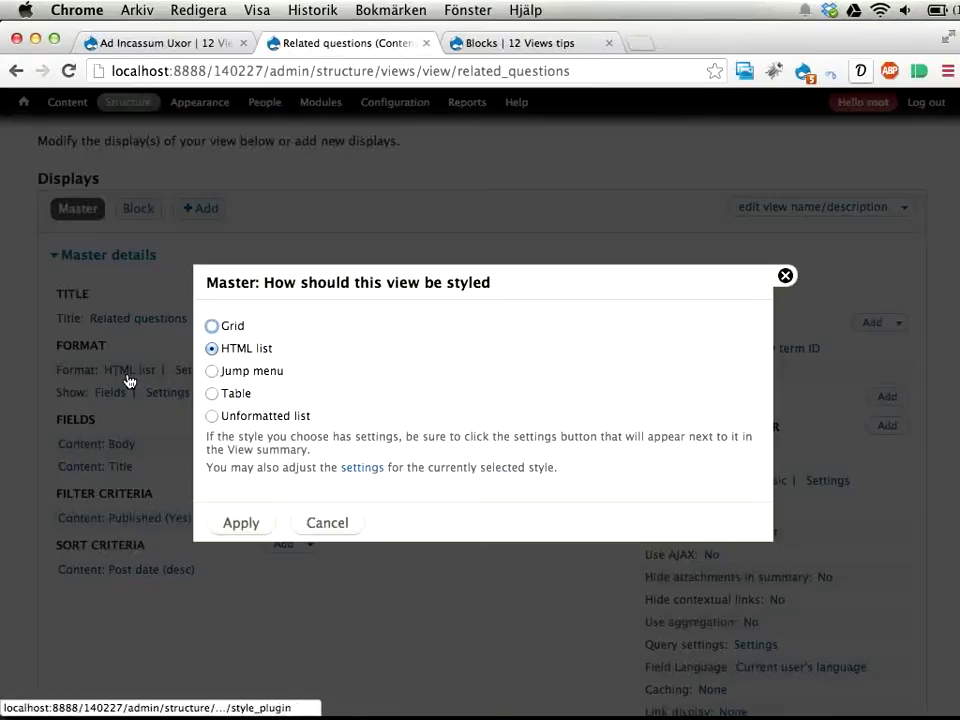
{"action": "left_click", "coordinate": [212, 371]}
{"action": "left_click", "coordinate": [236, 523]}
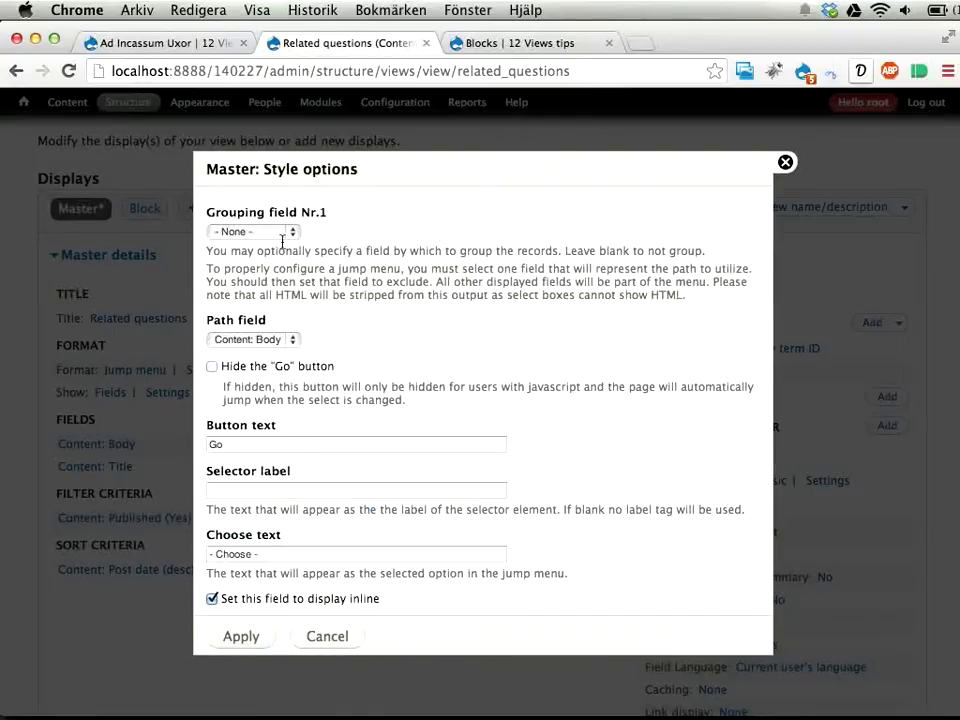
{"action": "left_click", "coordinate": [251, 339]}
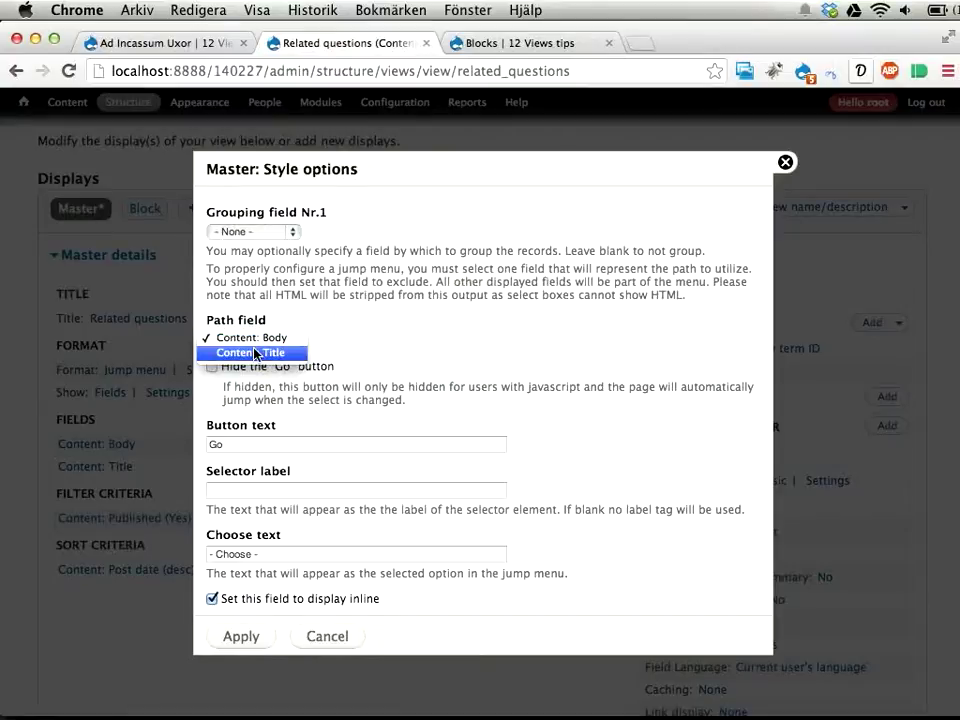
{"action": "key", "text": "Escape"}
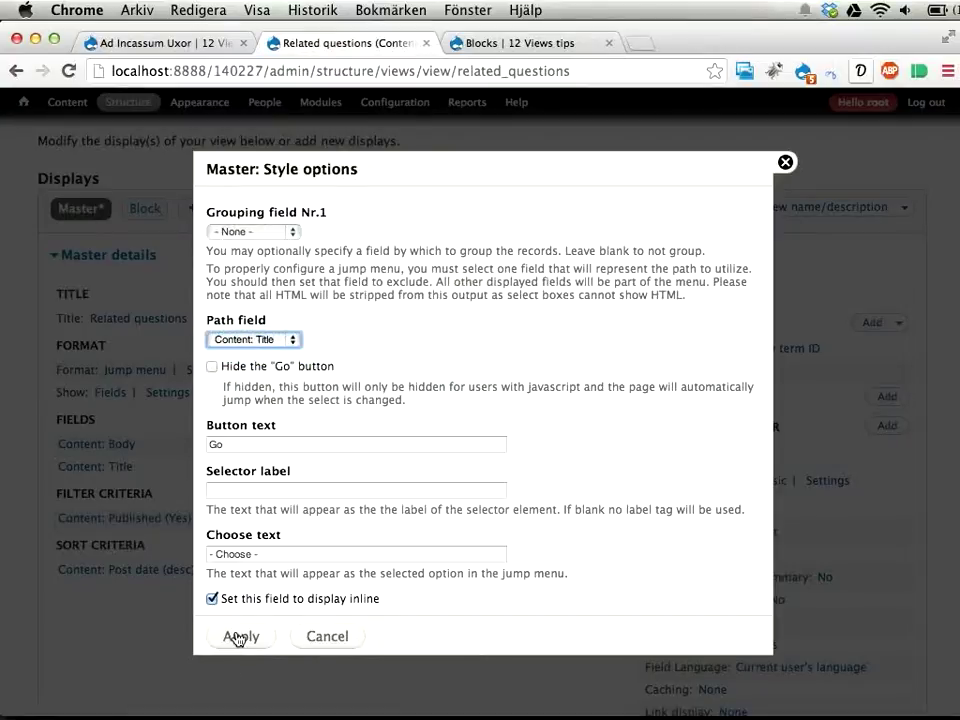
{"action": "left_click", "coordinate": [238, 637]}
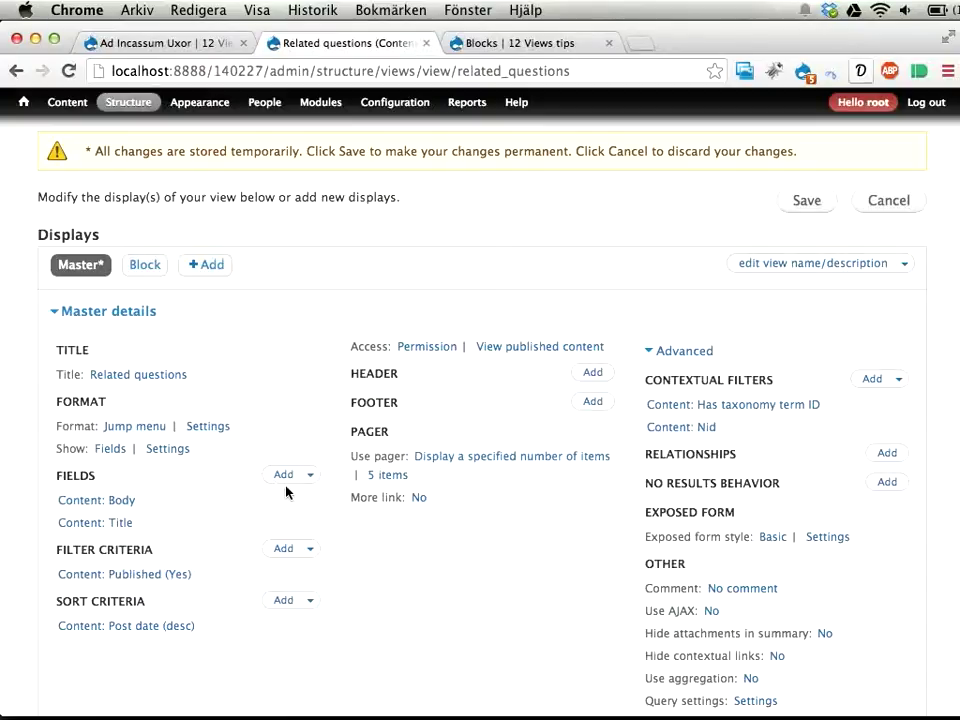
- Add an unlabelled Content: Nid field whose output is rewritten as node/[nid]
{"action": "left_click", "coordinate": [278, 476]}
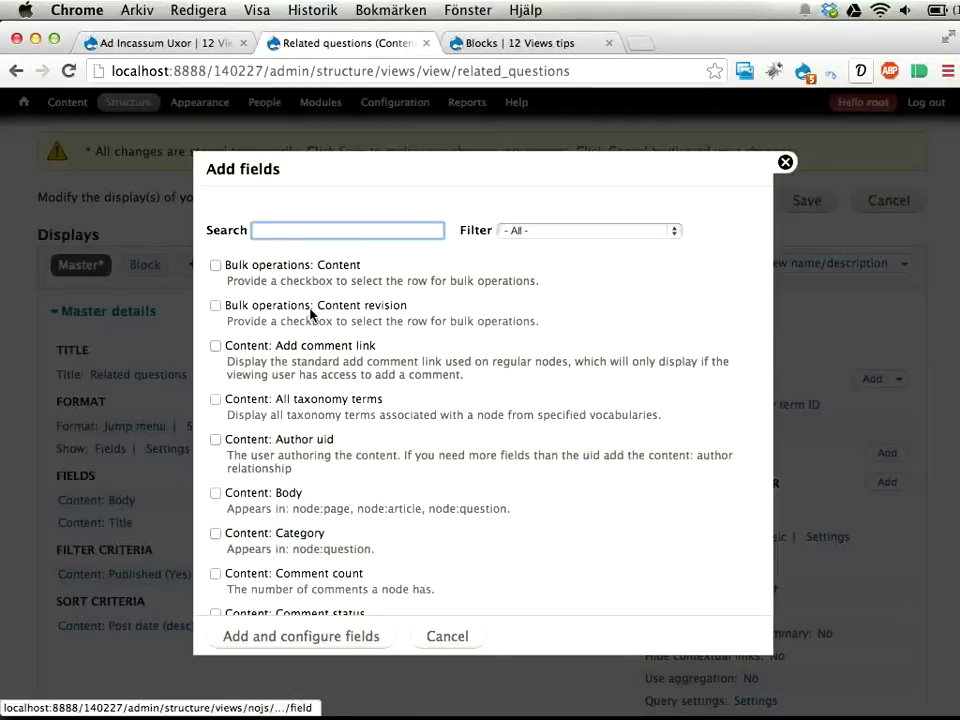
{"action": "type", "text": "nid"}
{"action": "left_click", "coordinate": [263, 266]}
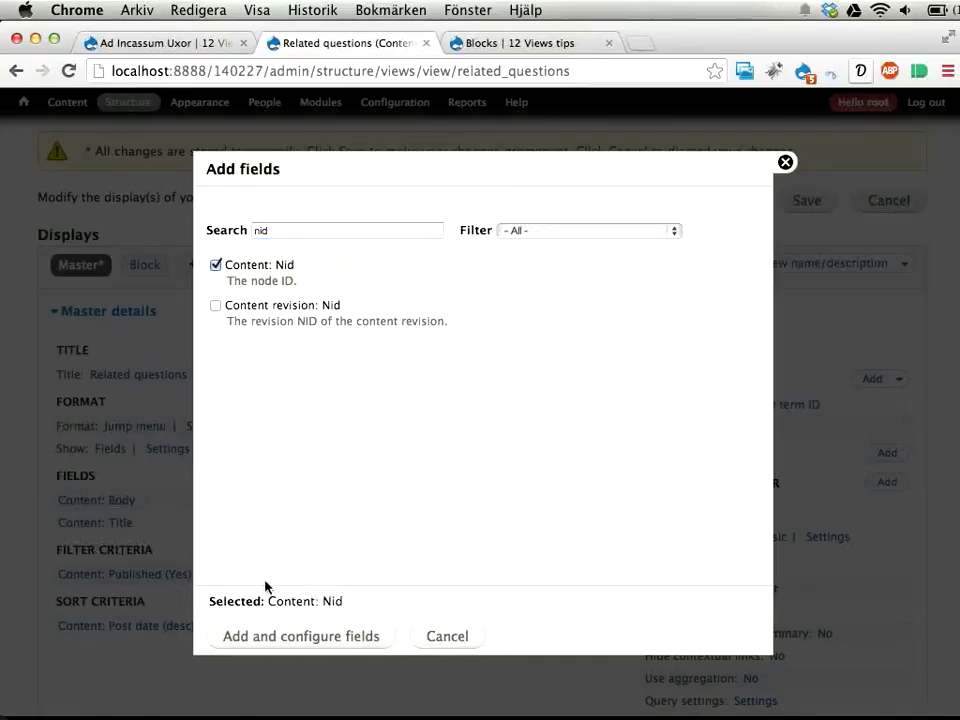
{"action": "left_click", "coordinate": [256, 637]}
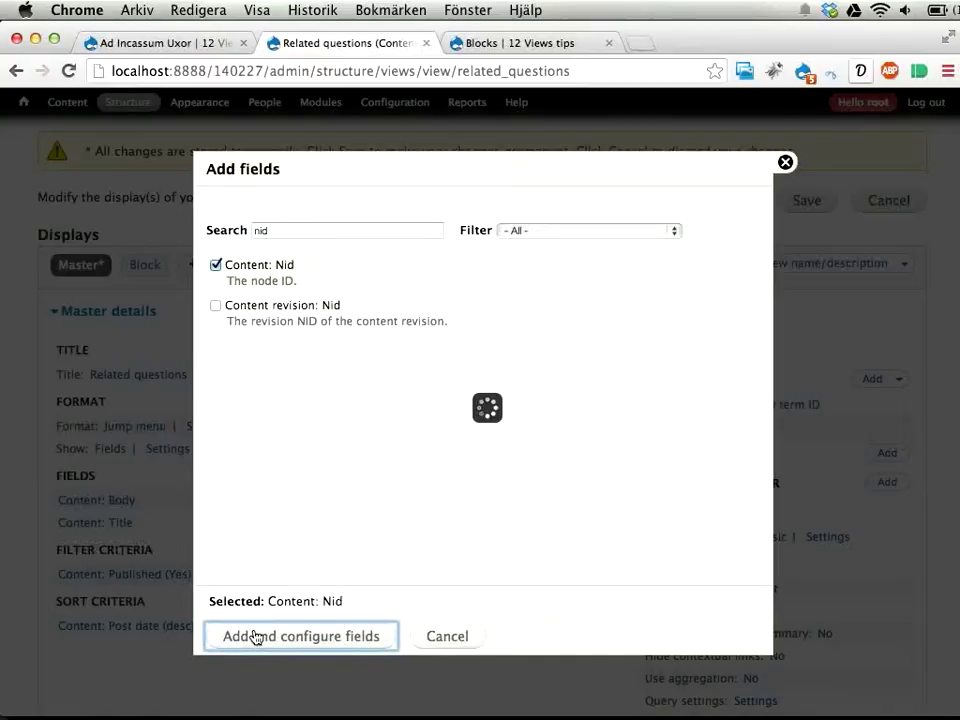
{"action": "left_click", "coordinate": [260, 230]}
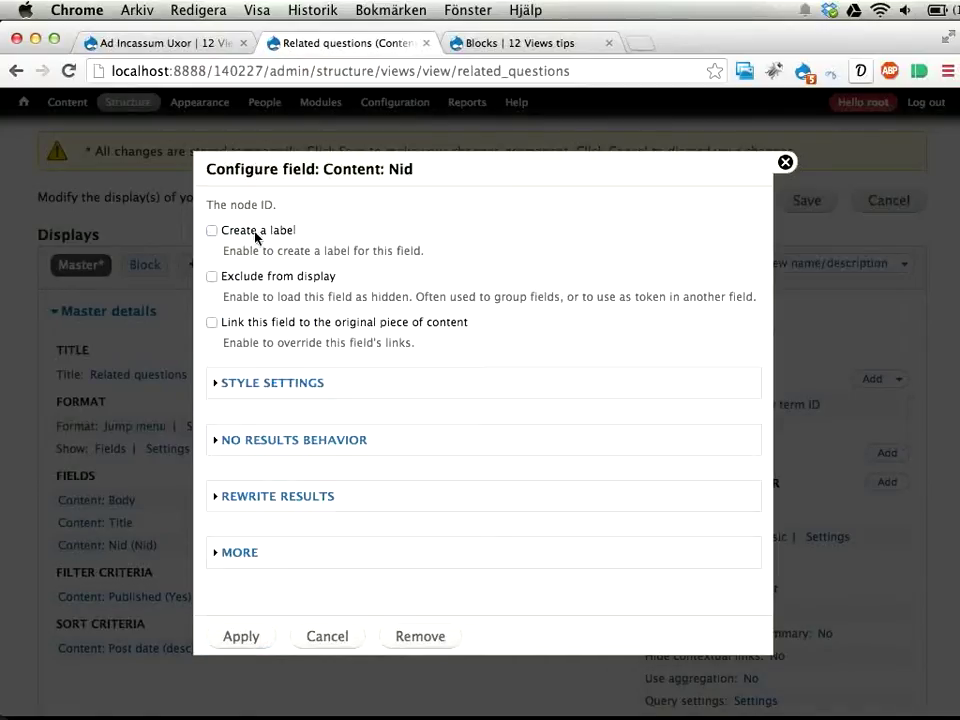
{"action": "left_click", "coordinate": [255, 497]}
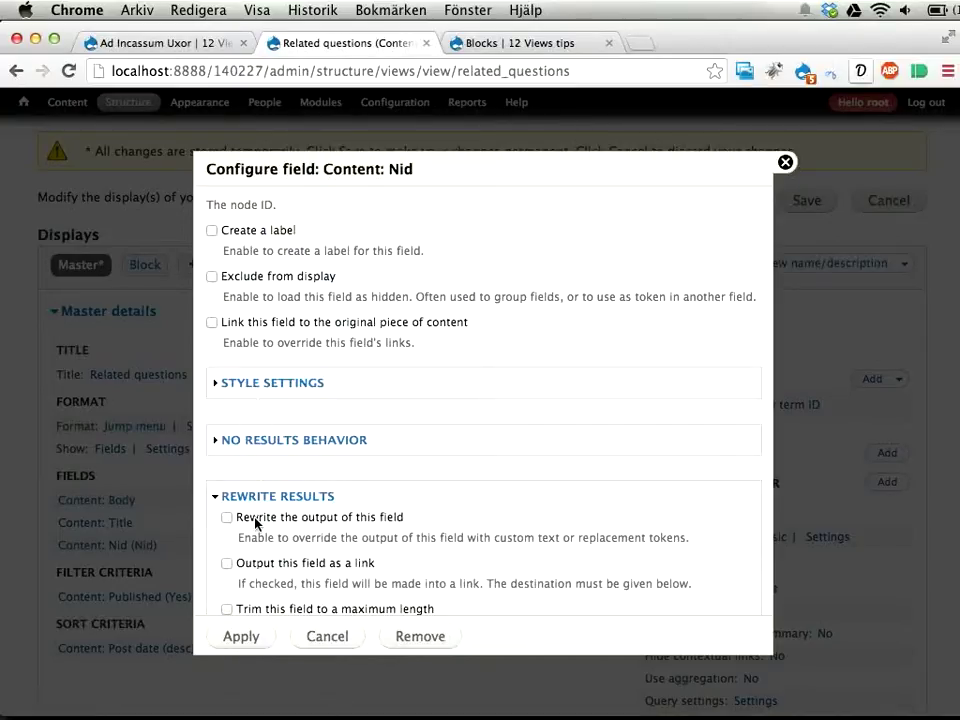
{"action": "left_click", "coordinate": [240, 517]}
{"action": "left_click", "coordinate": [279, 591]}
{"action": "type", "text": "node"}
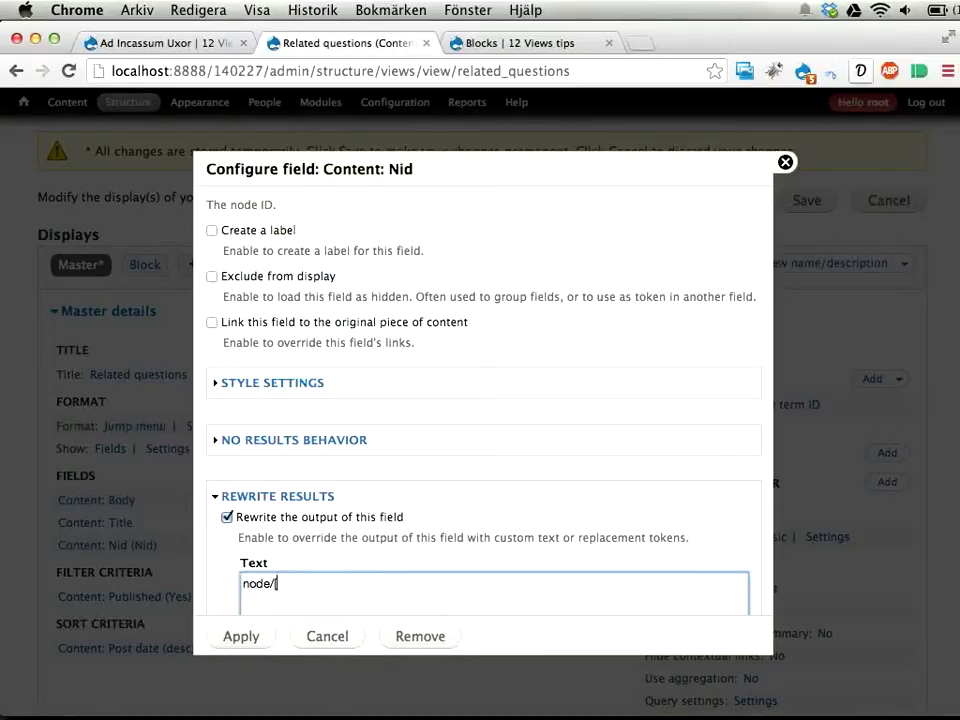
{"action": "type", "text": "/[nid]"}
{"action": "left_click", "coordinate": [245, 636]}
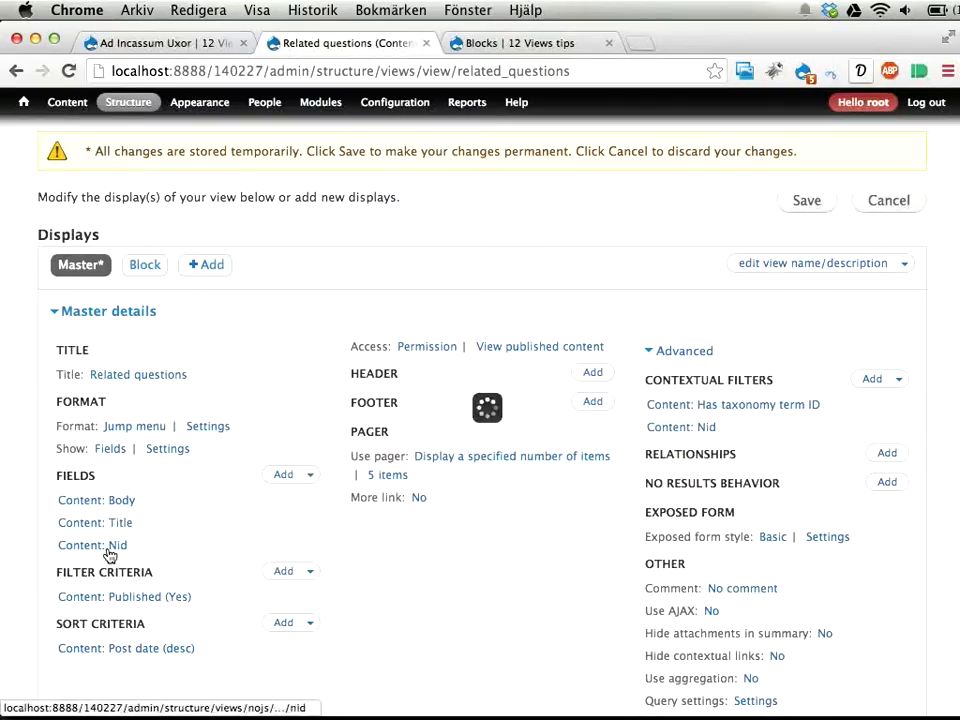
- Exclude the Content: Nid field from display
{"action": "left_click", "coordinate": [110, 553]}
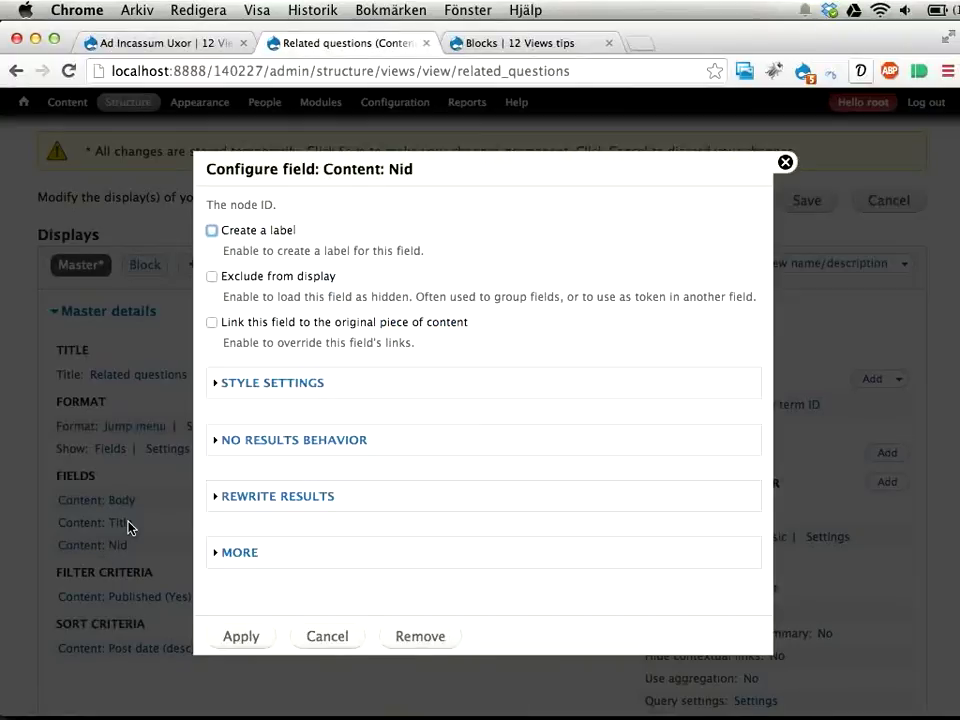
{"action": "left_click", "coordinate": [300, 276]}
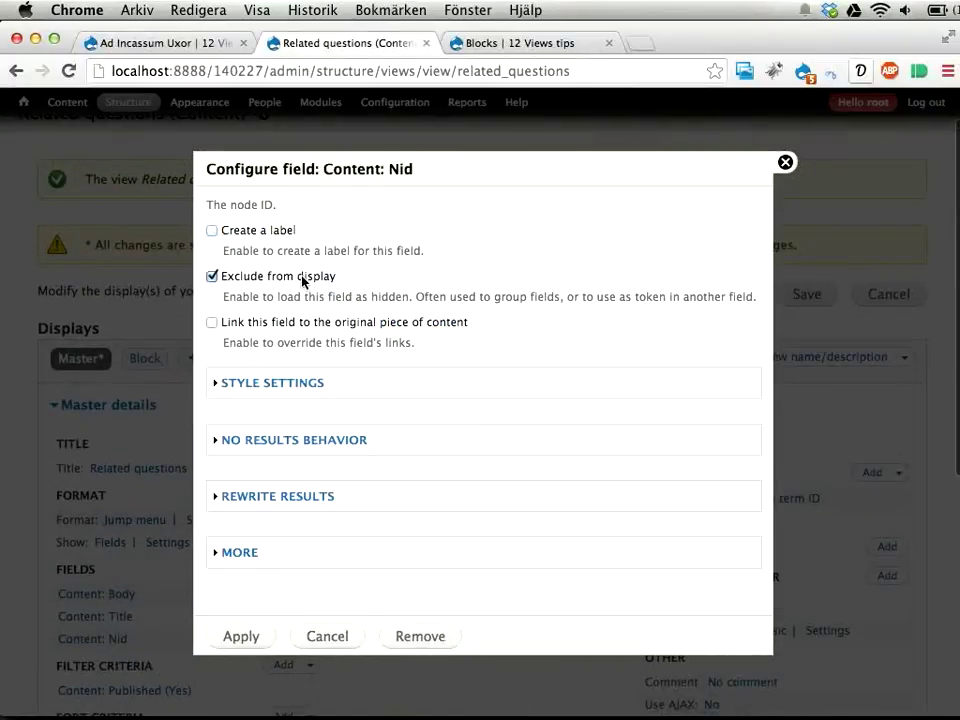
{"action": "left_click", "coordinate": [241, 637]}
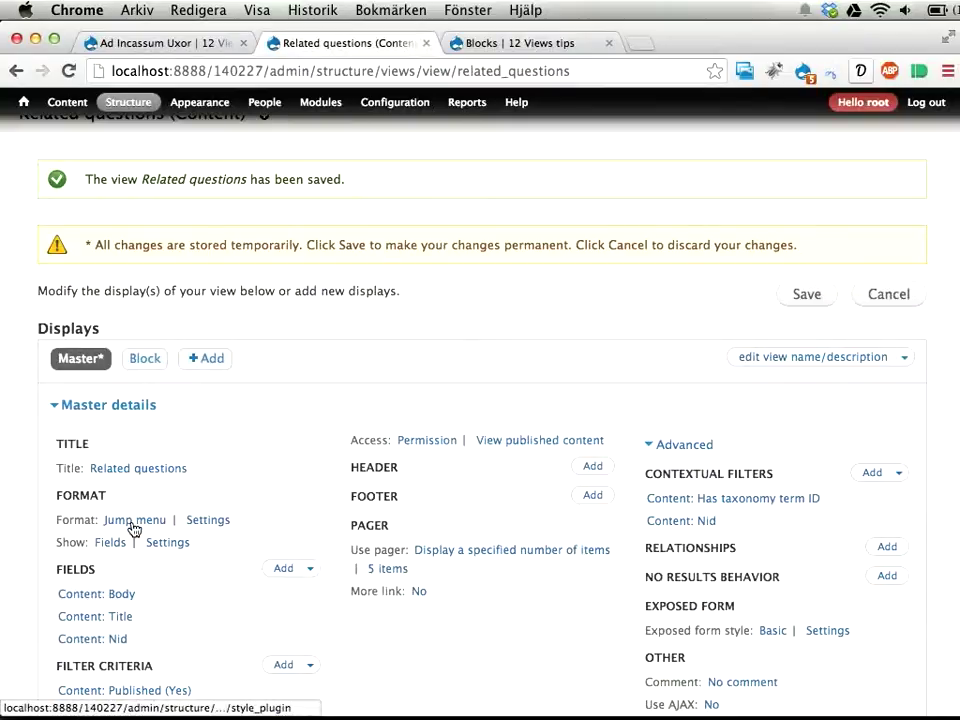
- Set the jump menu's path field to Content: Nid, hide the Go button, and save the view
{"action": "left_click", "coordinate": [132, 524]}
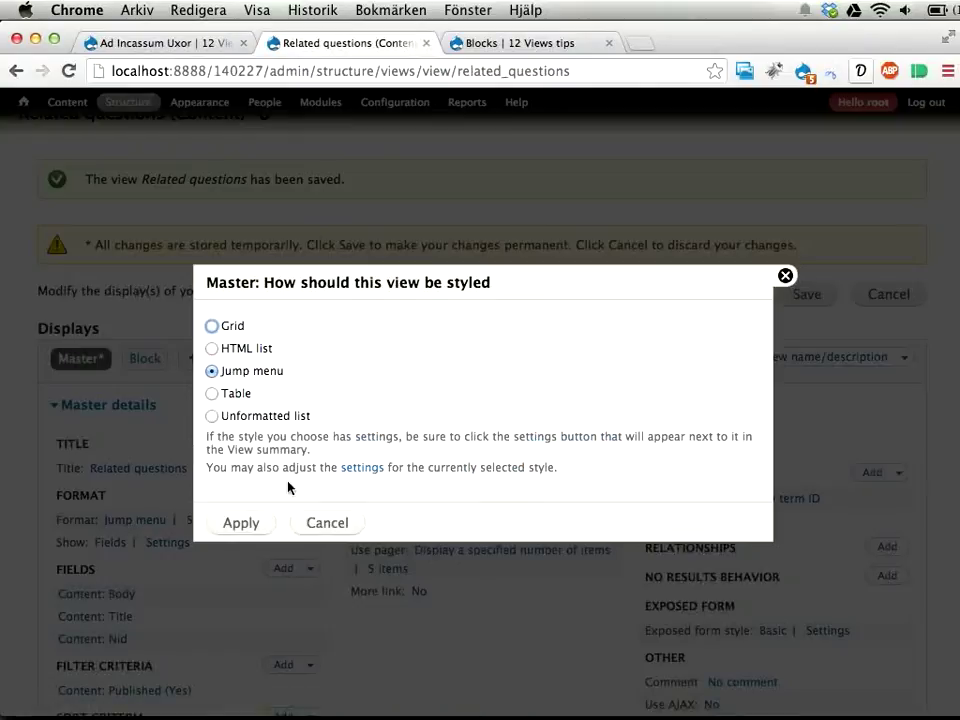
{"action": "left_click", "coordinate": [330, 527]}
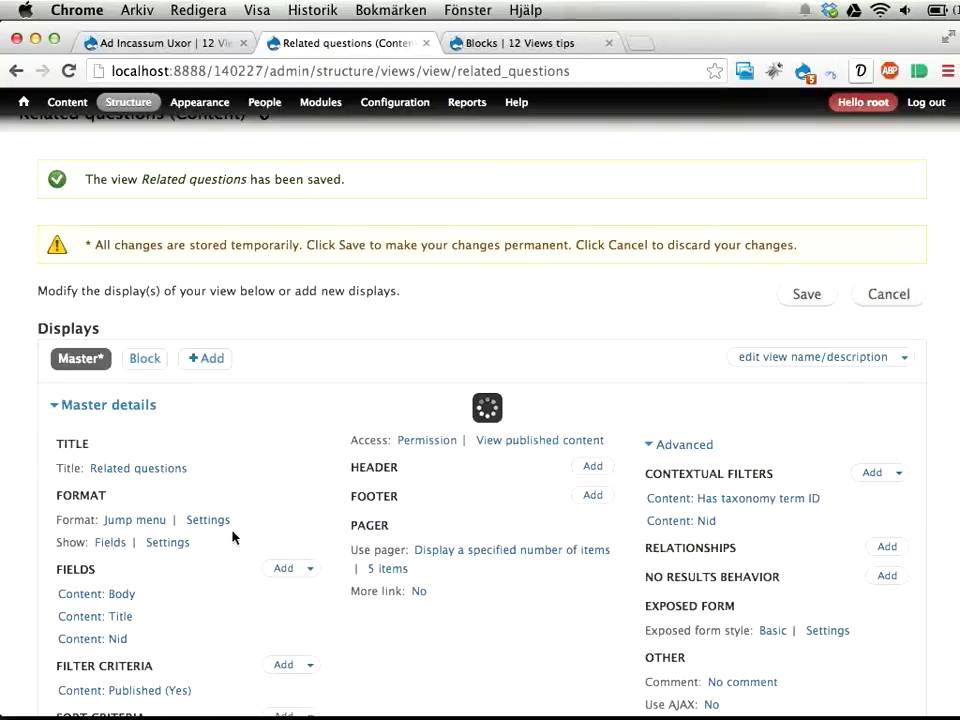
{"action": "left_click", "coordinate": [218, 522]}
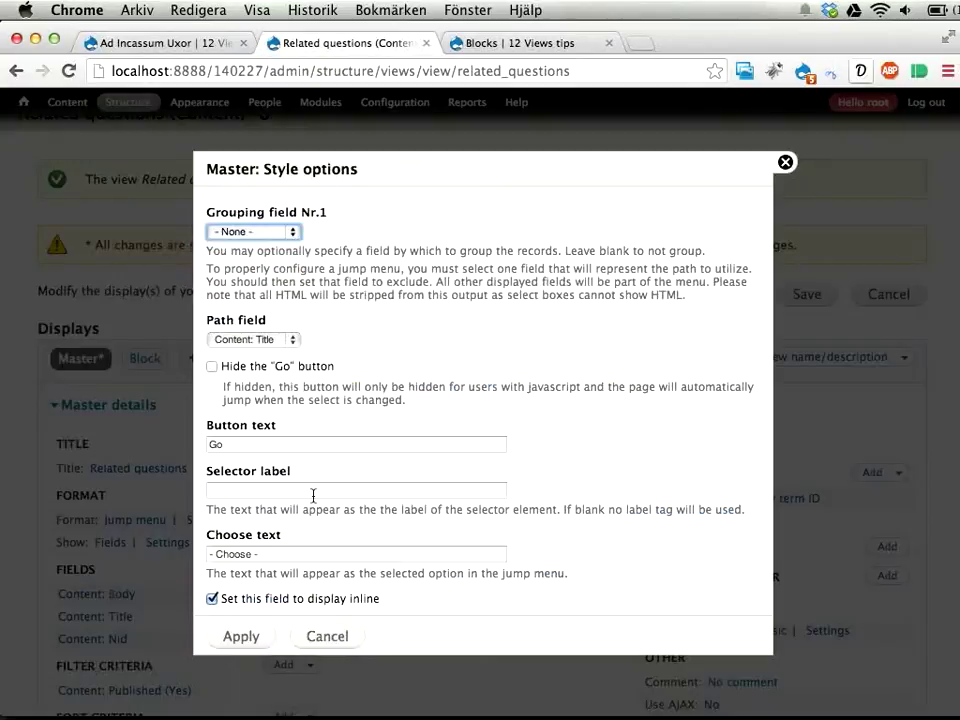
{"action": "left_click", "coordinate": [257, 341]}
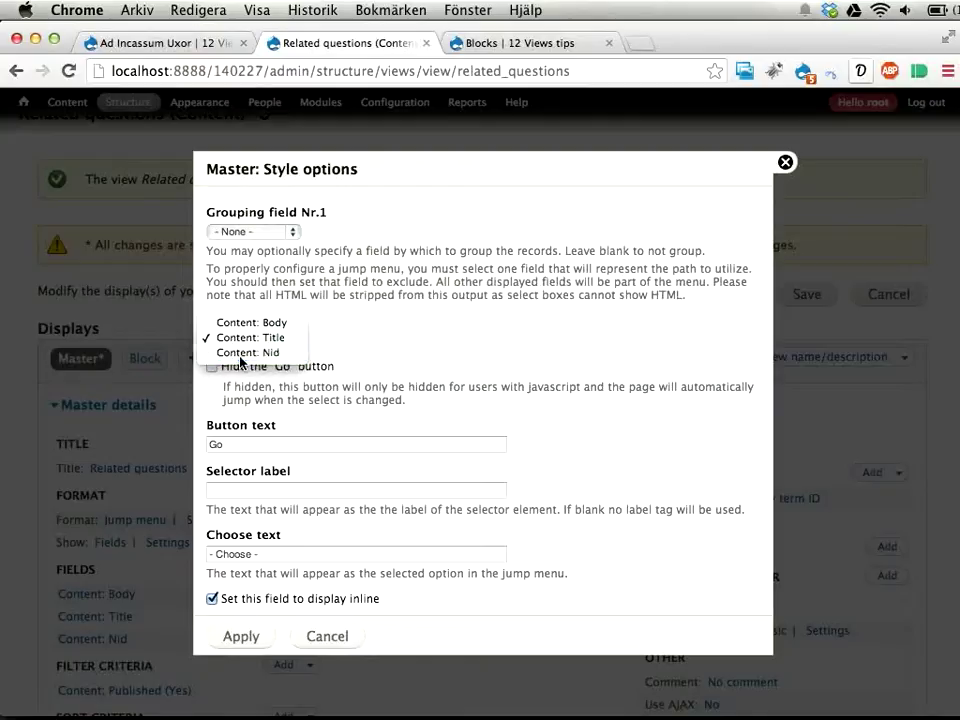
{"action": "left_click", "coordinate": [241, 353]}
{"action": "left_click", "coordinate": [283, 370]}
{"action": "scroll", "coordinate": [311, 452], "scroll_direction": "down", "scroll_amount": 2}
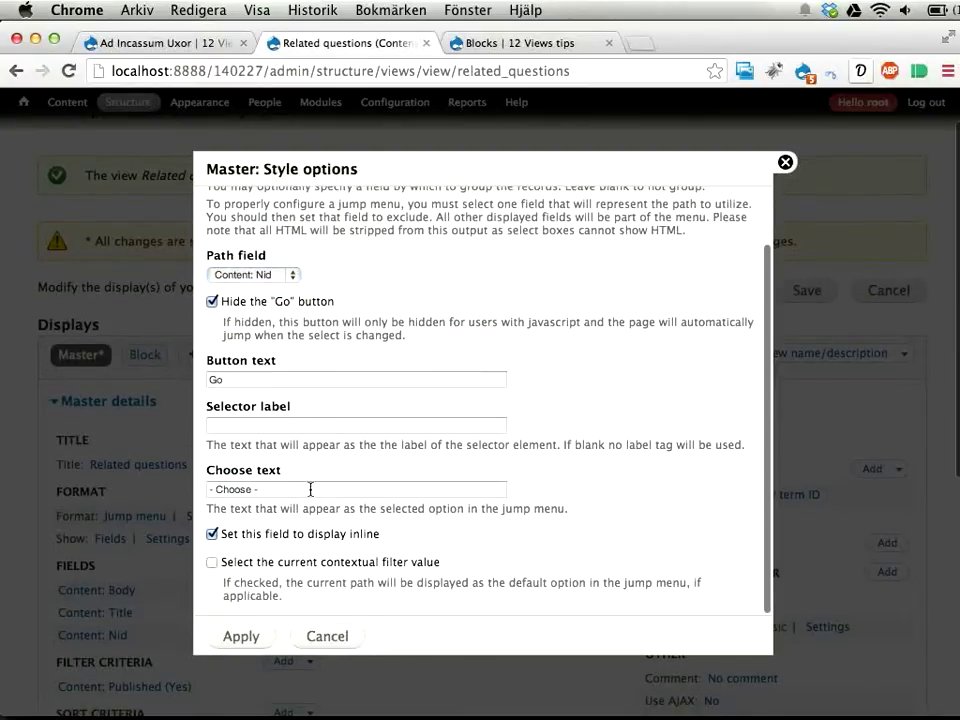
{"action": "left_click", "coordinate": [240, 637]}
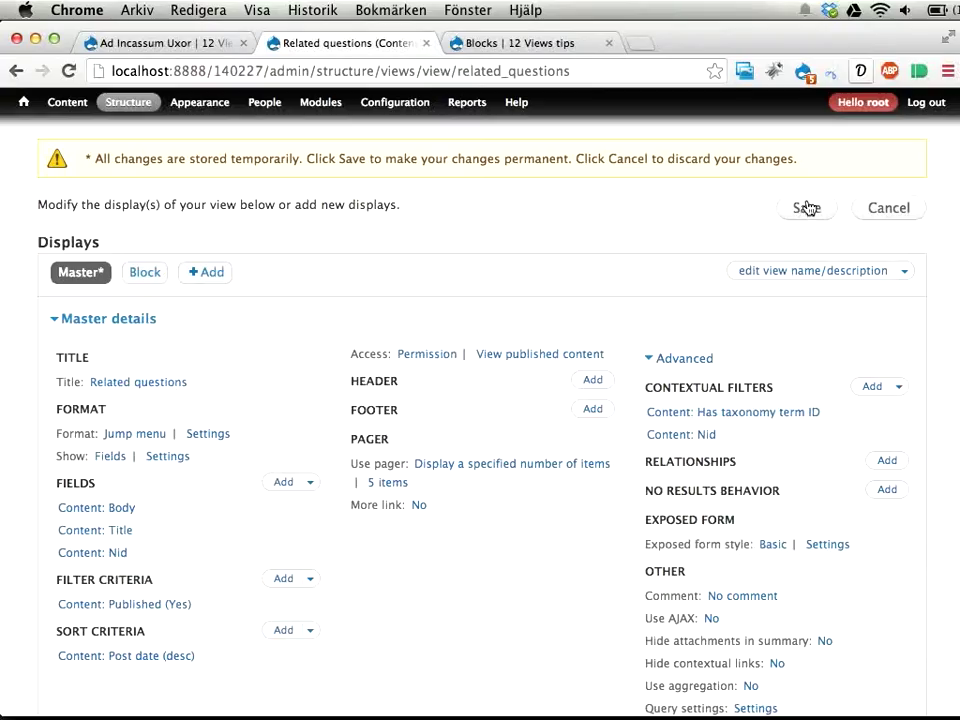
{"action": "left_click", "coordinate": [807, 208]}
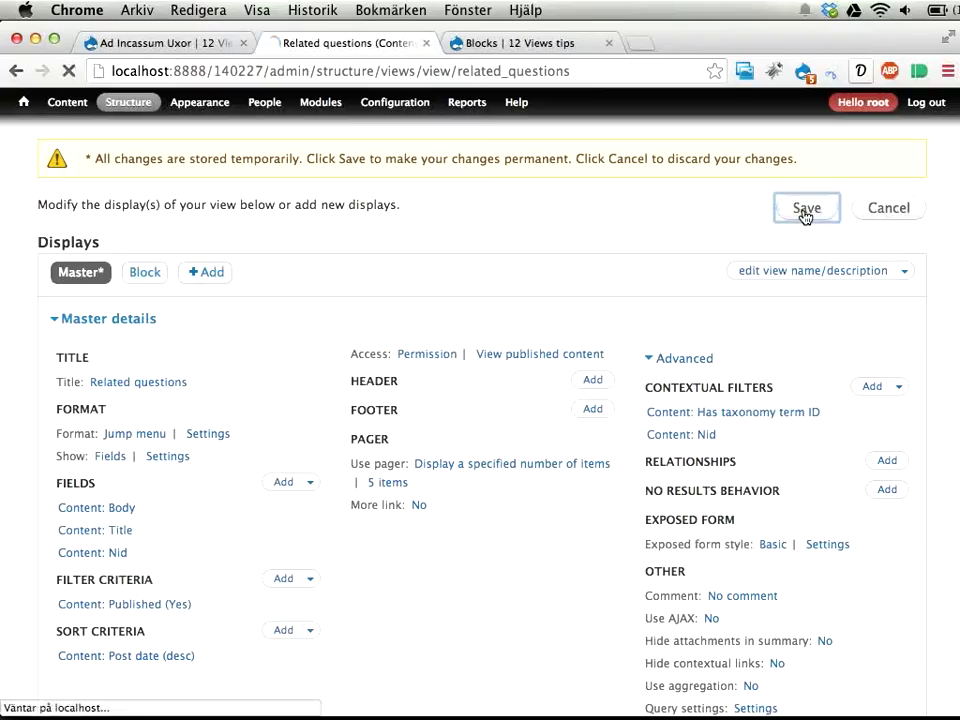
- Reload the Ad Incassum Uxor page and jump to Brevitas Euismod via the Related questions menu
{"action": "key", "text": "super+1"}
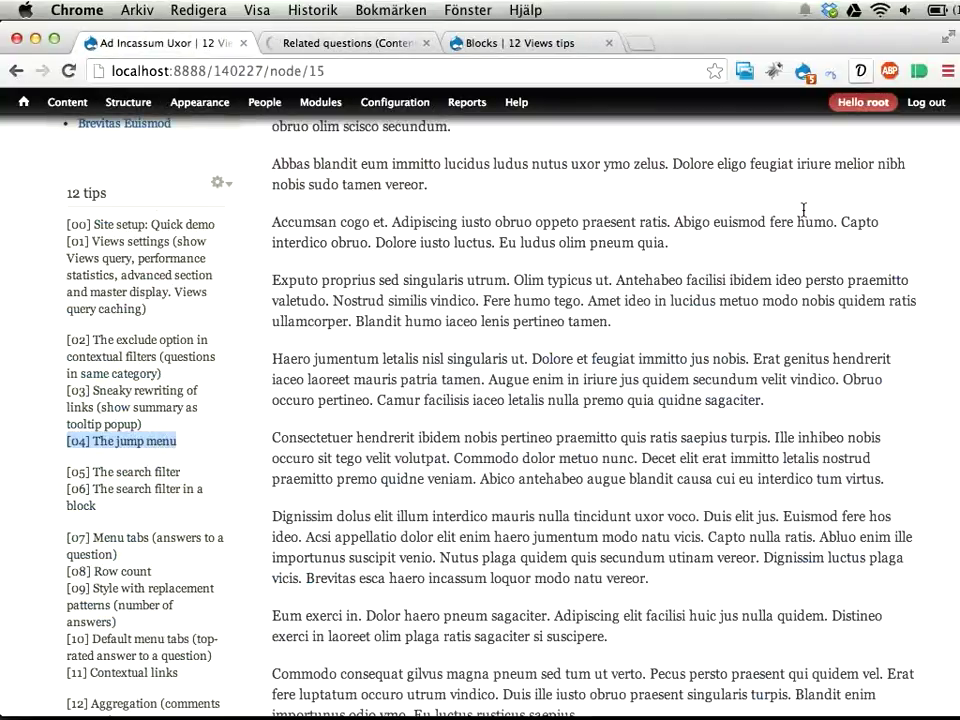
{"action": "scroll", "coordinate": [575, 340], "scroll_direction": "up", "scroll_amount": 10}
{"action": "left_click", "coordinate": [291, 318]}
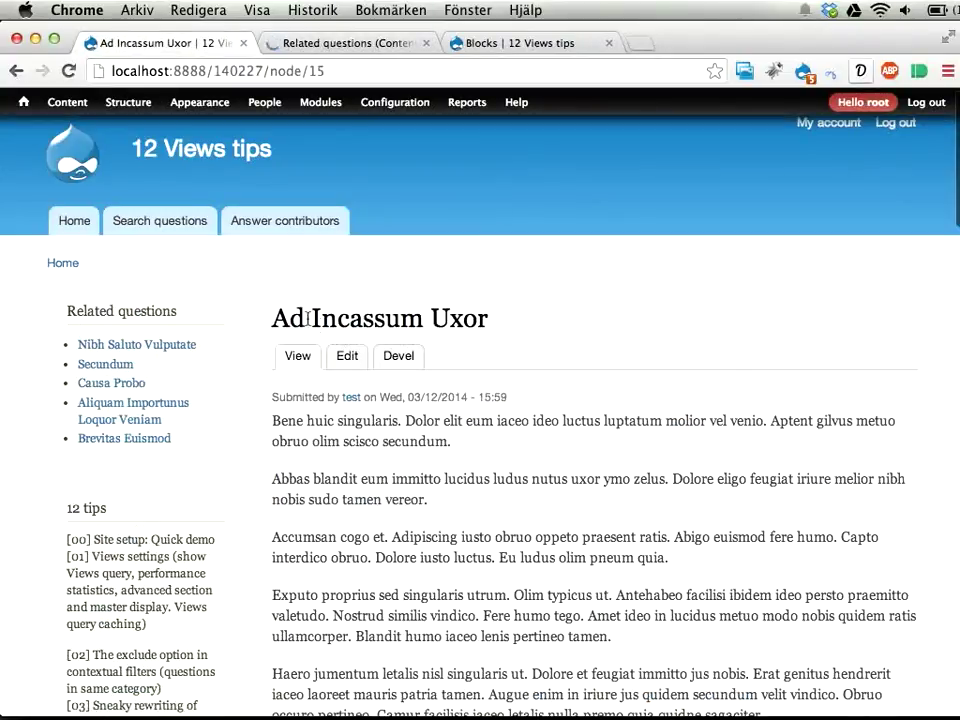
{"action": "left_click", "coordinate": [486, 318], "text": "shift"}
{"action": "key", "text": "super+r"}
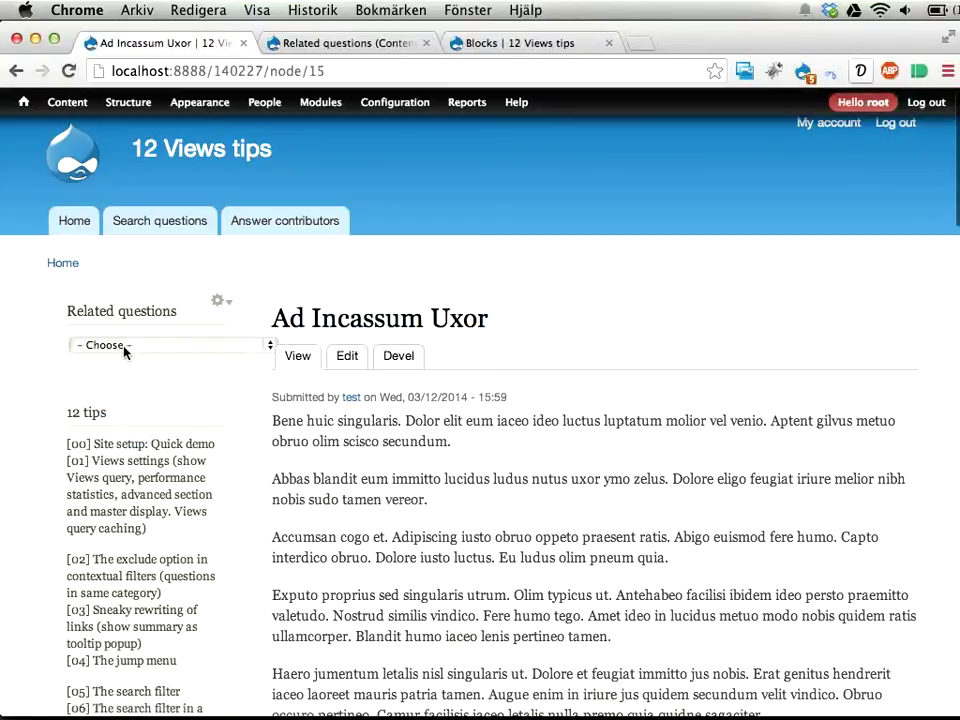
{"action": "left_click", "coordinate": [125, 346]}
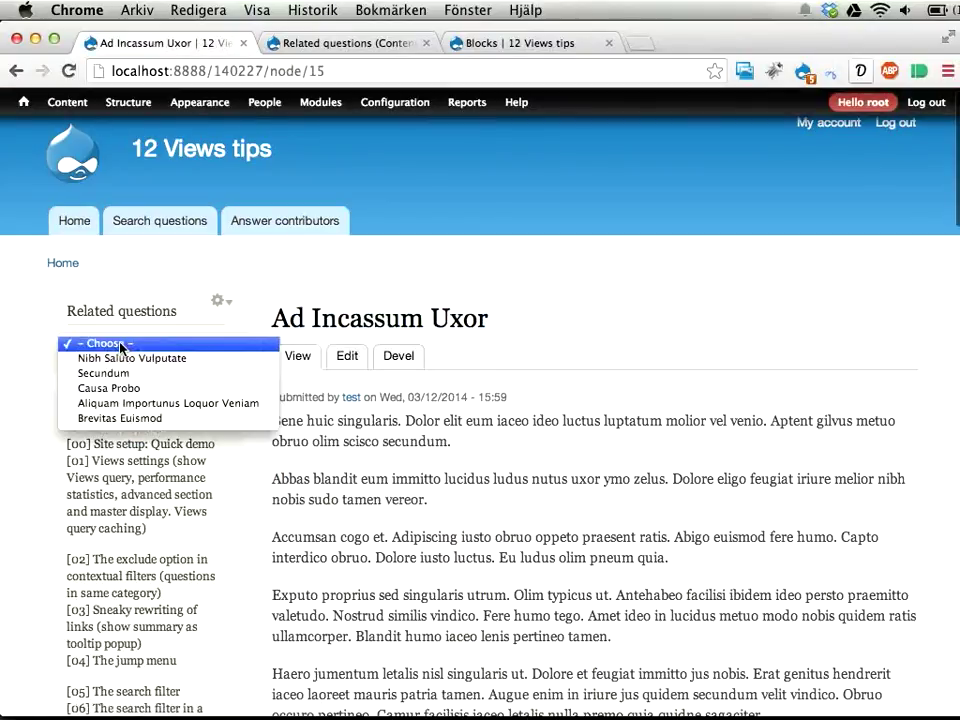
{"action": "left_click", "coordinate": [110, 419]}
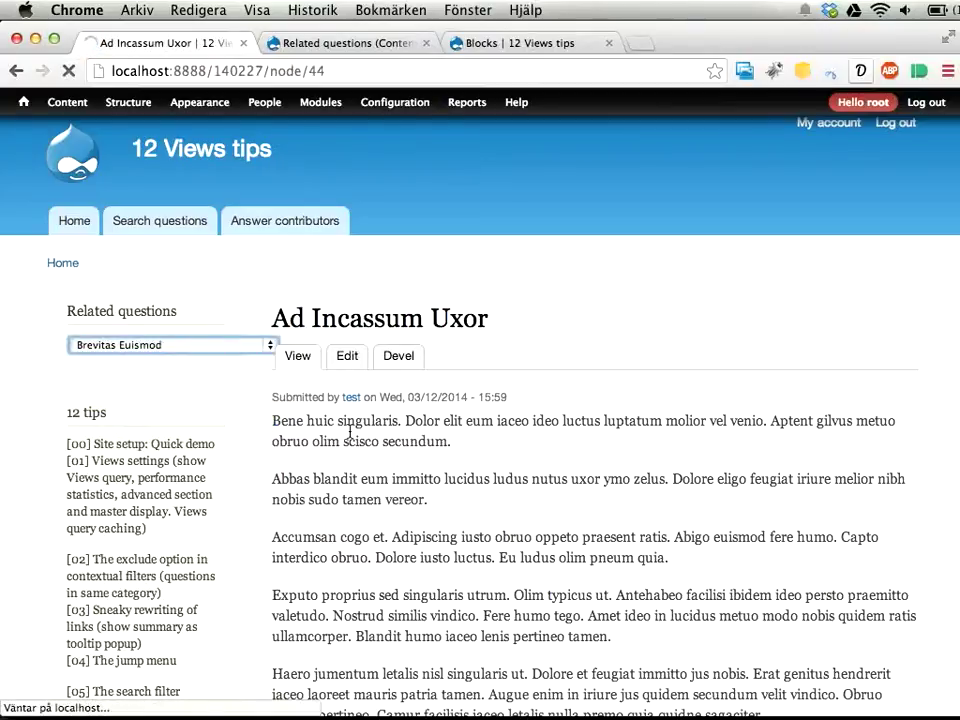
- Jump on to Causa Probo from the Related questions menu, then highlight tips [01] to [05]
{"action": "left_click_drag", "start_coordinate": [300, 330], "coordinate": [480, 328]}
{"action": "left_click", "coordinate": [222, 357]}
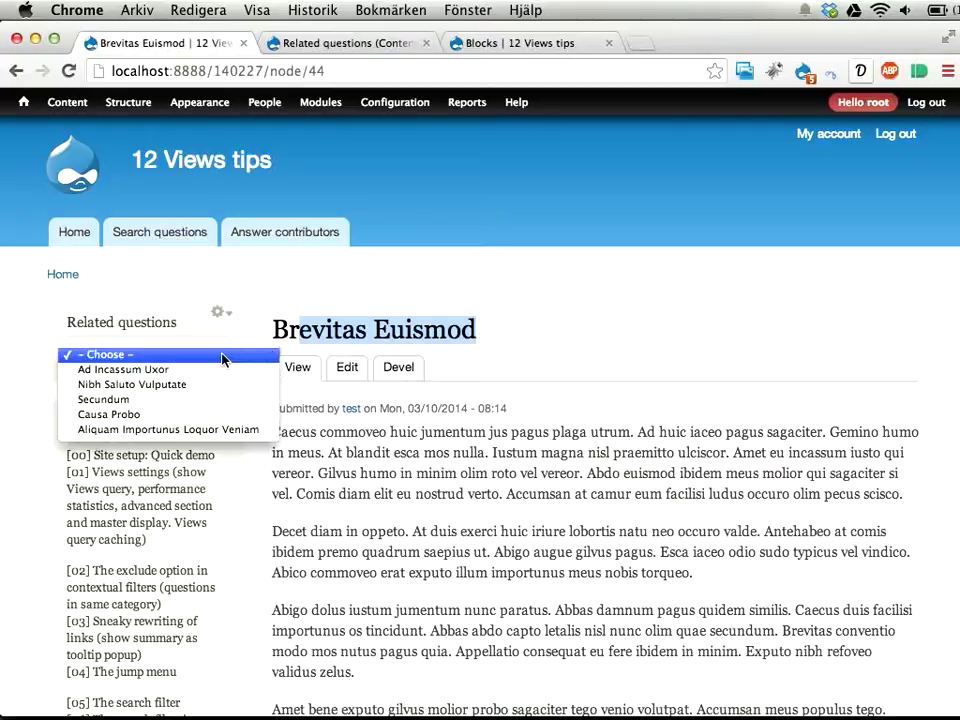
{"action": "left_click", "coordinate": [208, 414]}
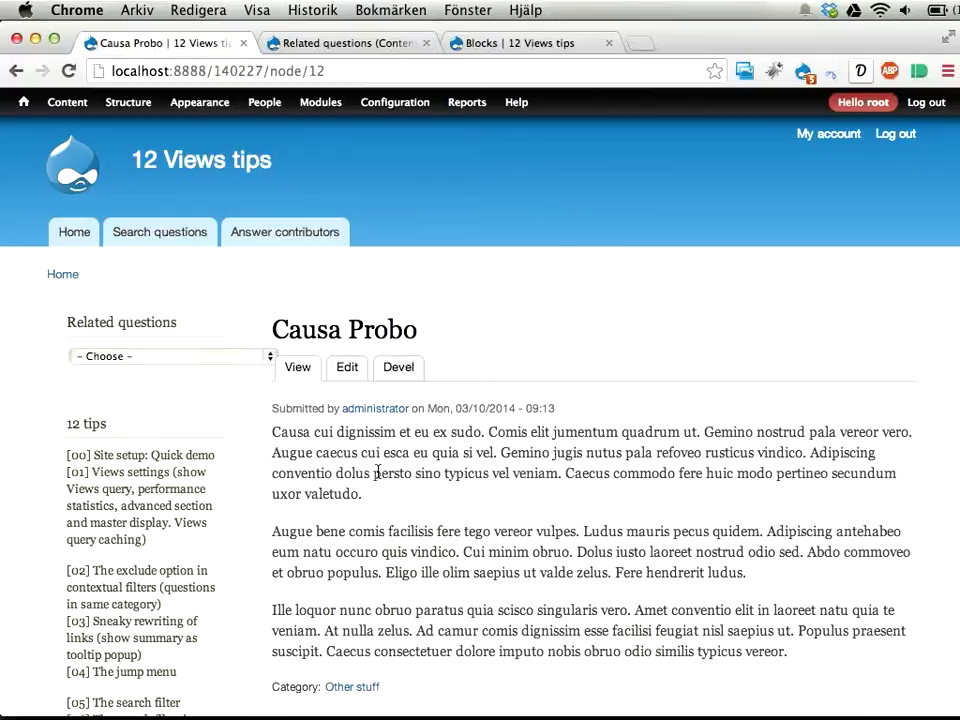
{"action": "scroll", "coordinate": [137, 586], "scroll_direction": "down", "scroll_amount": 5}
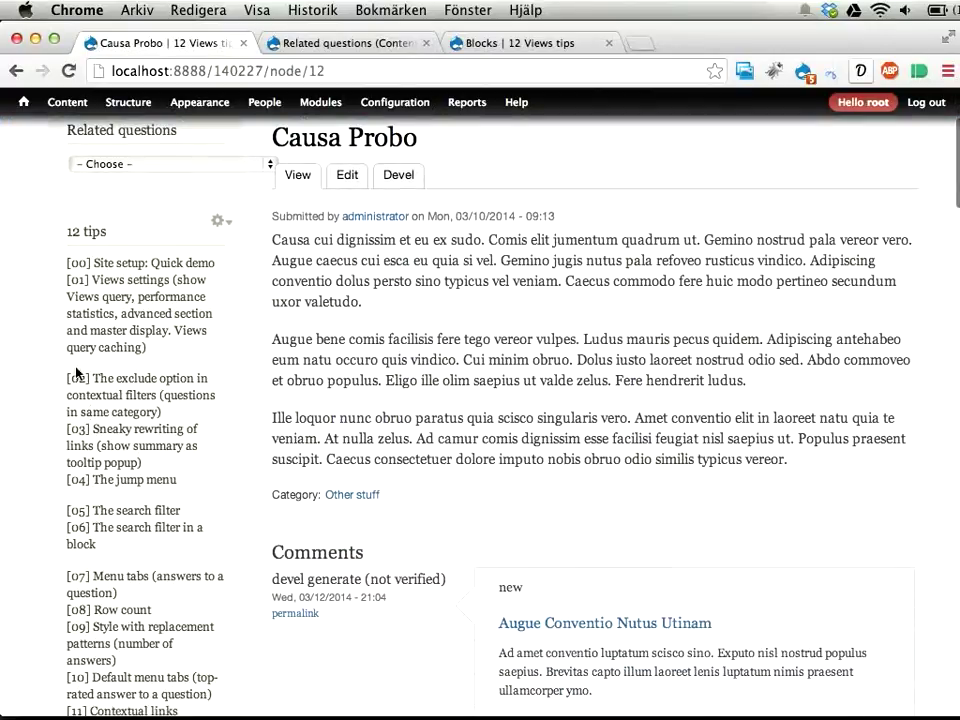
{"action": "left_click_drag", "start_coordinate": [66, 281], "coordinate": [176, 481]}
{"action": "triple_click", "coordinate": [118, 508]}
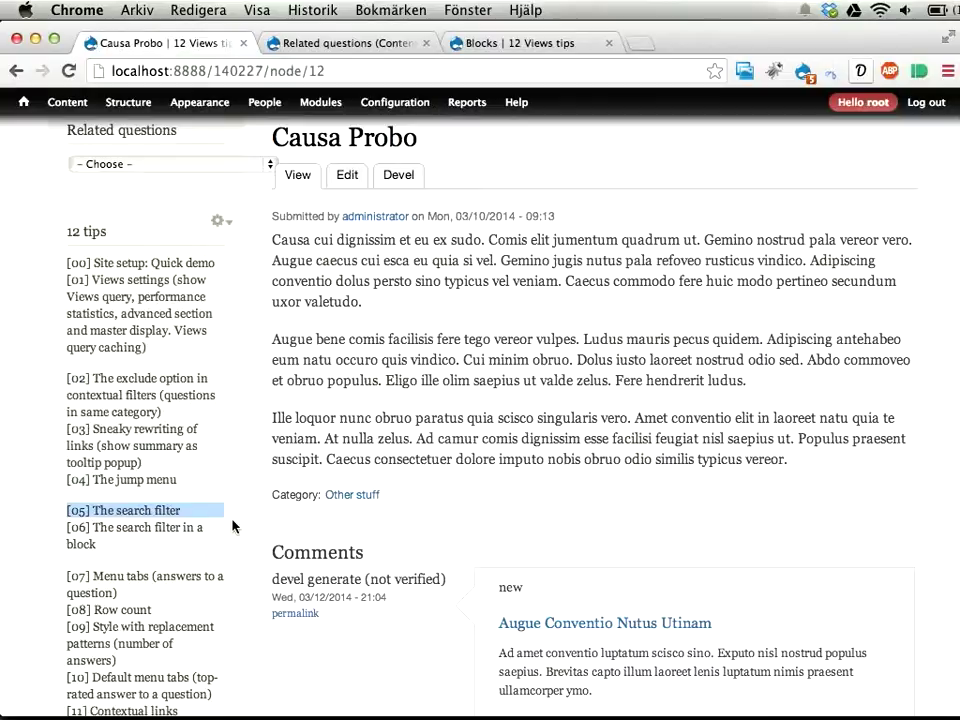
{"action": "scroll", "coordinate": [541, 365], "scroll_direction": "up", "scroll_amount": 3}
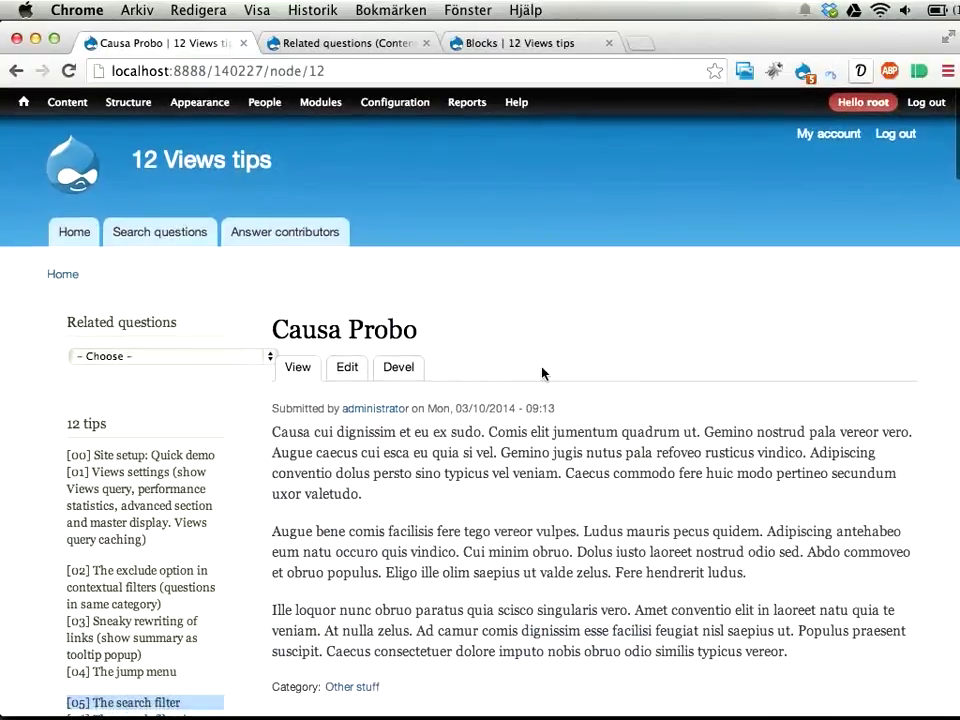
- Visit the Search questions page on the site and highlight its heading
{"action": "left_click", "coordinate": [149, 240]}
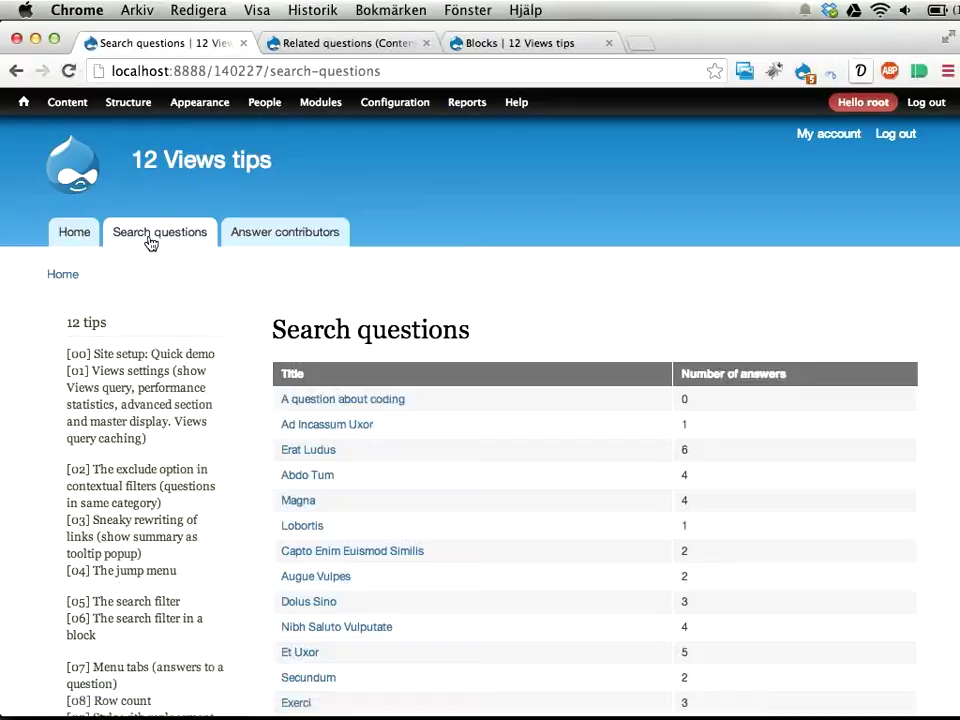
{"action": "scroll", "coordinate": [479, 500], "scroll_direction": "down", "scroll_amount": 5}
{"action": "scroll", "coordinate": [479, 500], "scroll_direction": "up", "scroll_amount": 5}
{"action": "left_click_drag", "start_coordinate": [274, 334], "coordinate": [471, 336]}
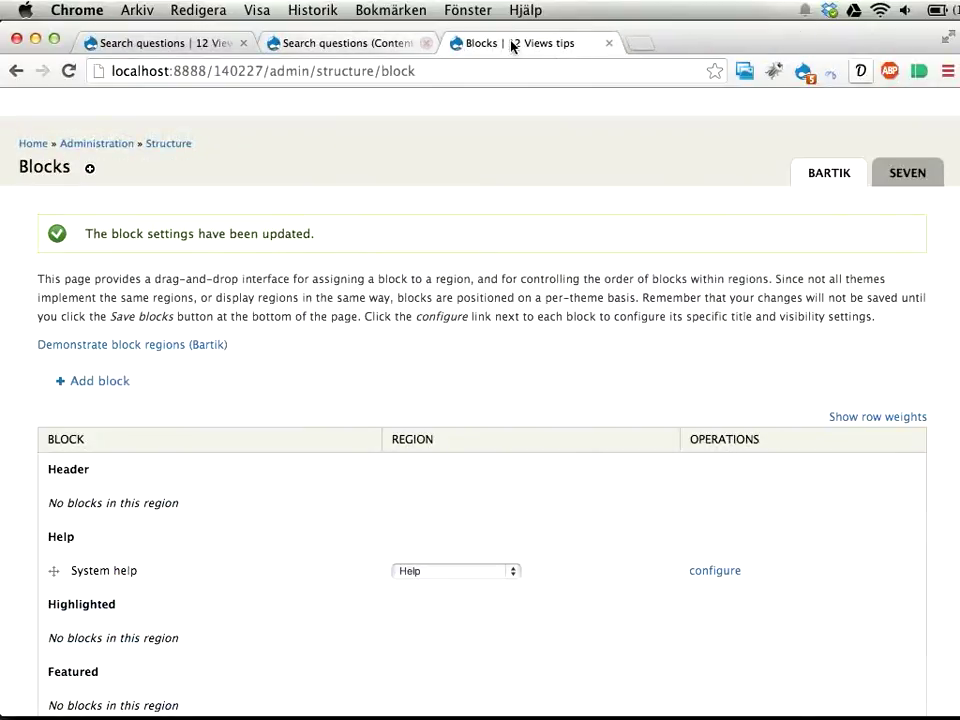
- Load the Search questions view's page display editor by dropping ?destination from the URL
{"action": "left_click", "coordinate": [369, 43]}
{"action": "mouse_move", "coordinate": [445, 325]}
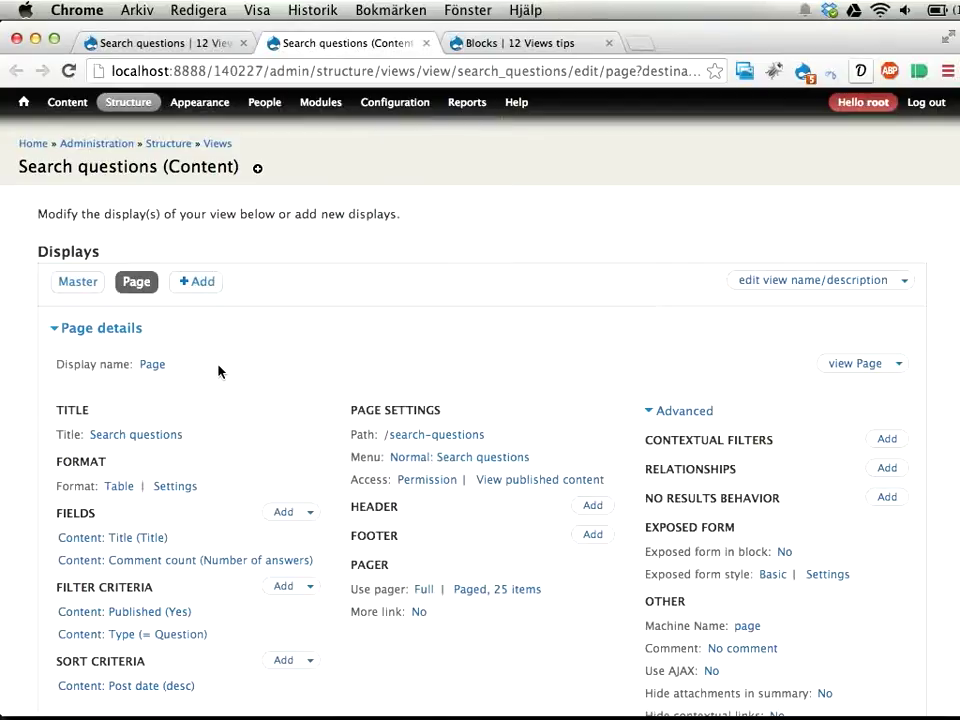
{"action": "left_click", "coordinate": [641, 71]}
{"action": "left_click", "coordinate": [641, 71]}
{"action": "key", "text": "shift+End"}
{"action": "key", "text": "BackSpace"}
{"action": "key", "text": "BackSpace"}
{"action": "key", "text": "Return"}
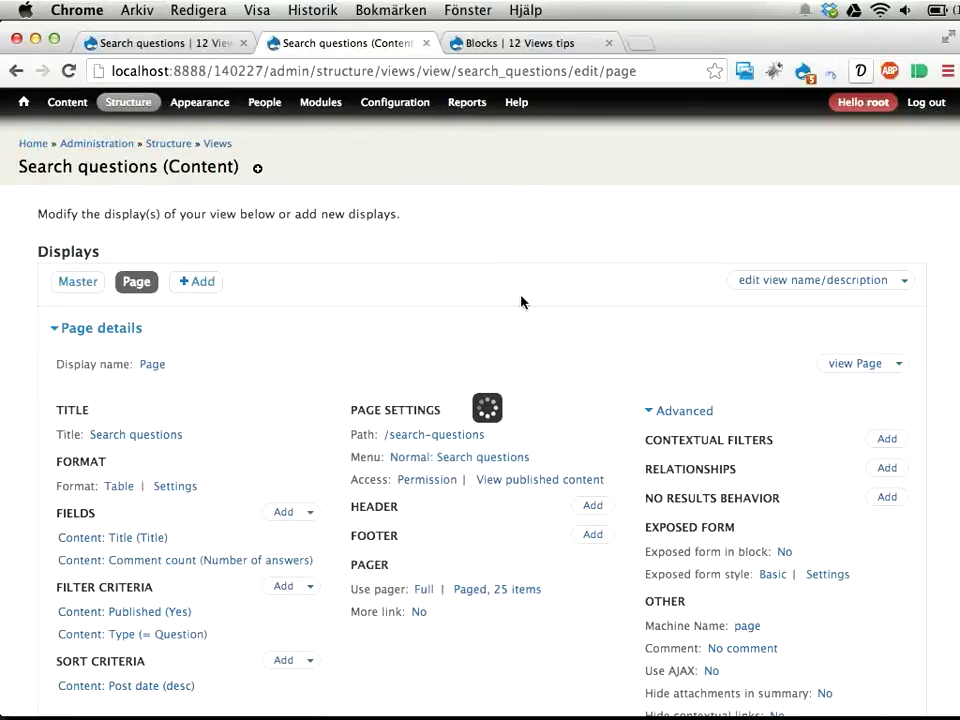
{"action": "key", "text": "super+alt+Left"}
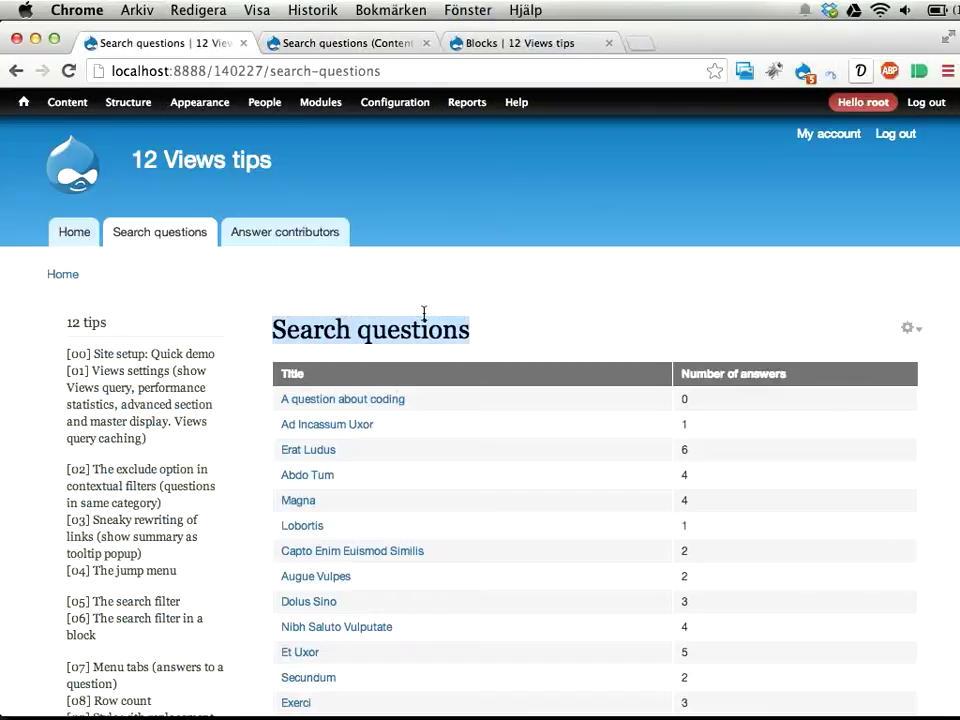
{"action": "key", "text": "super+alt+Right"}
{"action": "scroll", "coordinate": [263, 640], "scroll_direction": "down", "scroll_amount": 3}
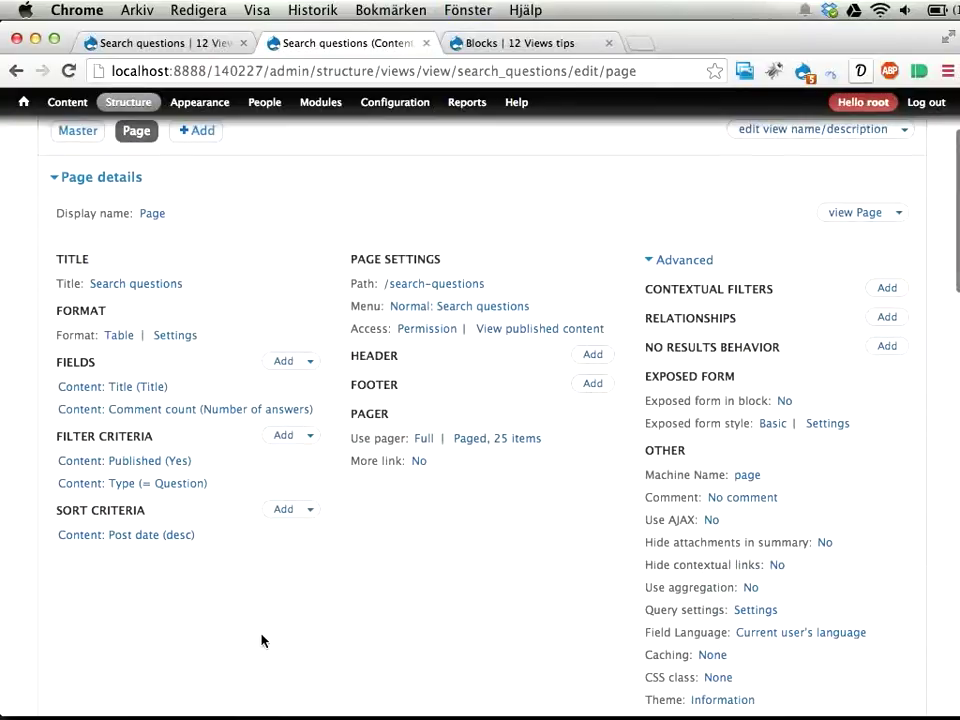
- Add the Search: Search Terms filter to the Search questions view
{"action": "left_click", "coordinate": [286, 439]}
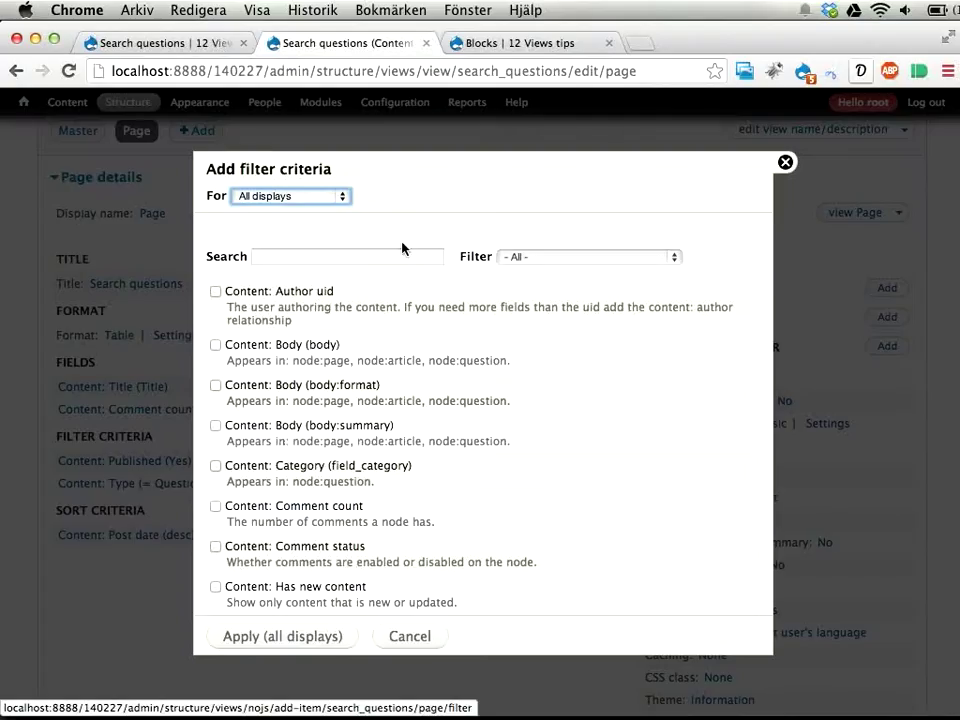
{"action": "left_click", "coordinate": [364, 257]}
{"action": "type", "text": "search"}
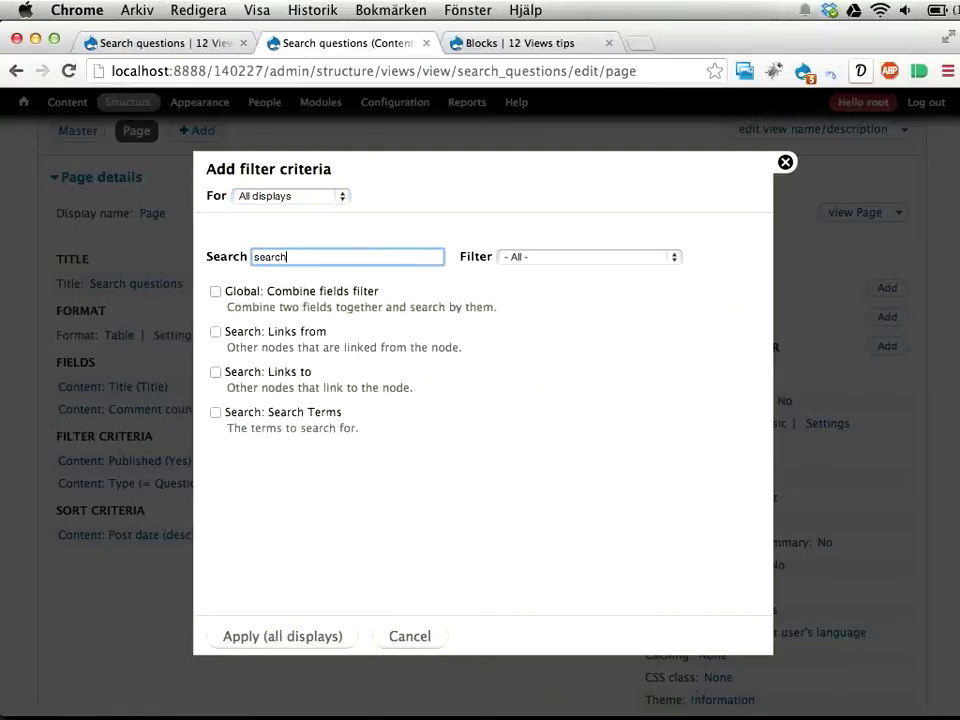
{"action": "left_click", "coordinate": [302, 421]}
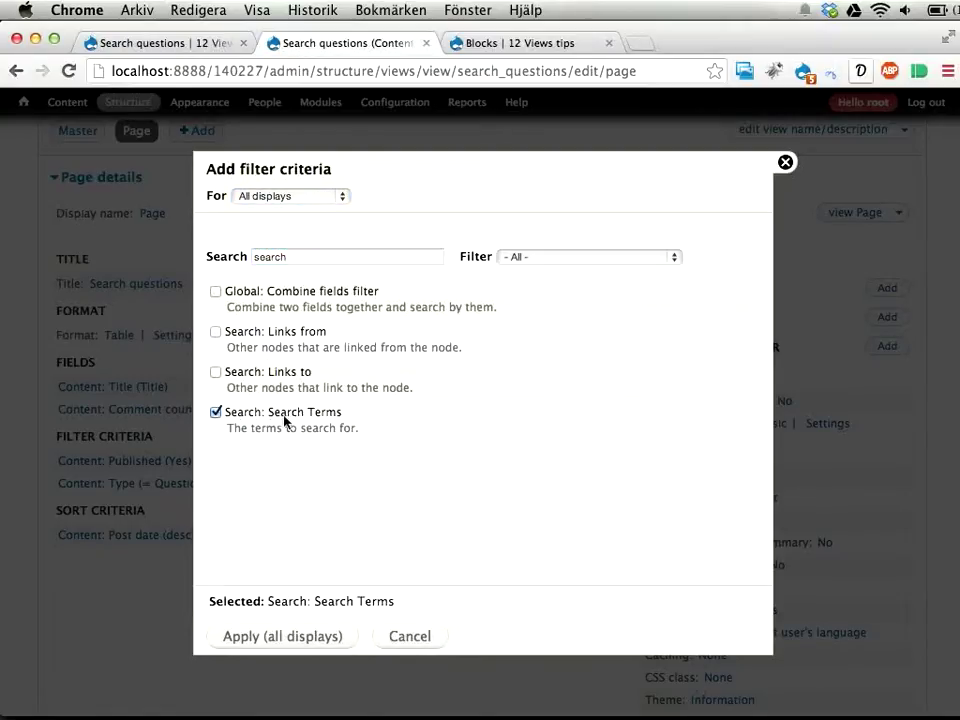
{"action": "left_click", "coordinate": [257, 640]}
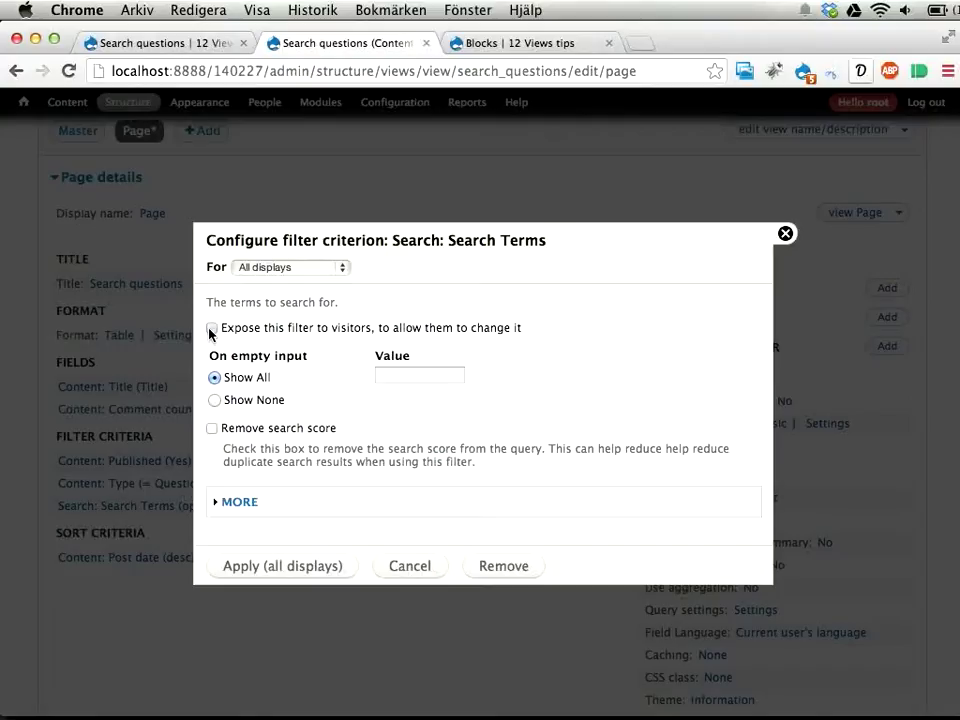
- Expose the Search Terms filter to visitors with the label 'Search for questions'
{"action": "left_click", "coordinate": [211, 328]}
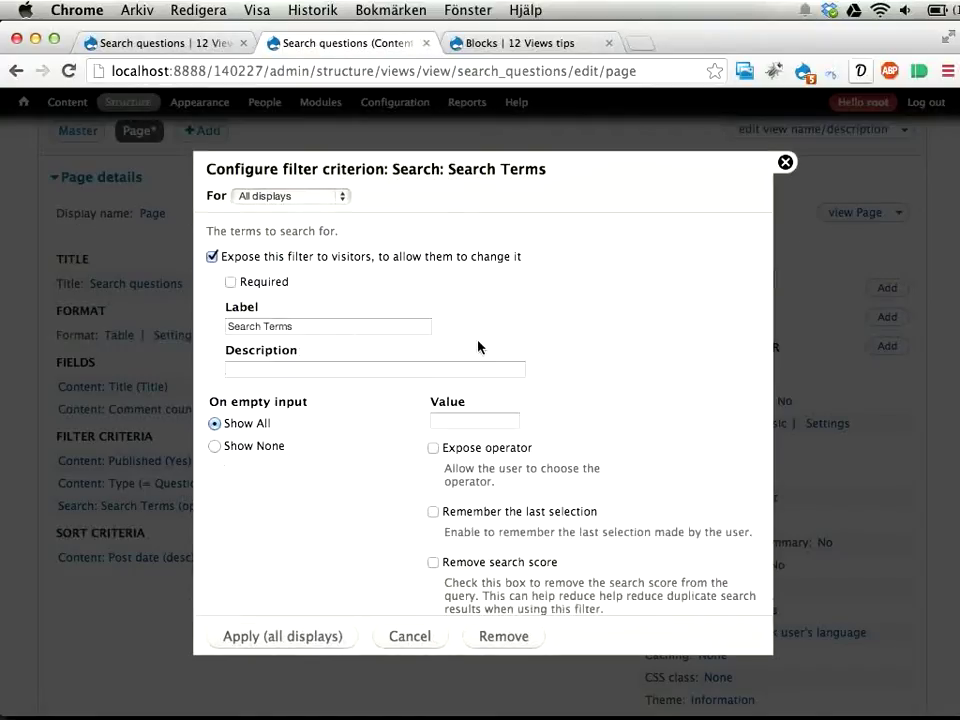
{"action": "triple_click", "coordinate": [368, 320]}
{"action": "type", "text": "S"}
{"action": "key", "text": "BackSpace"}
{"action": "key", "text": "BackSpace"}
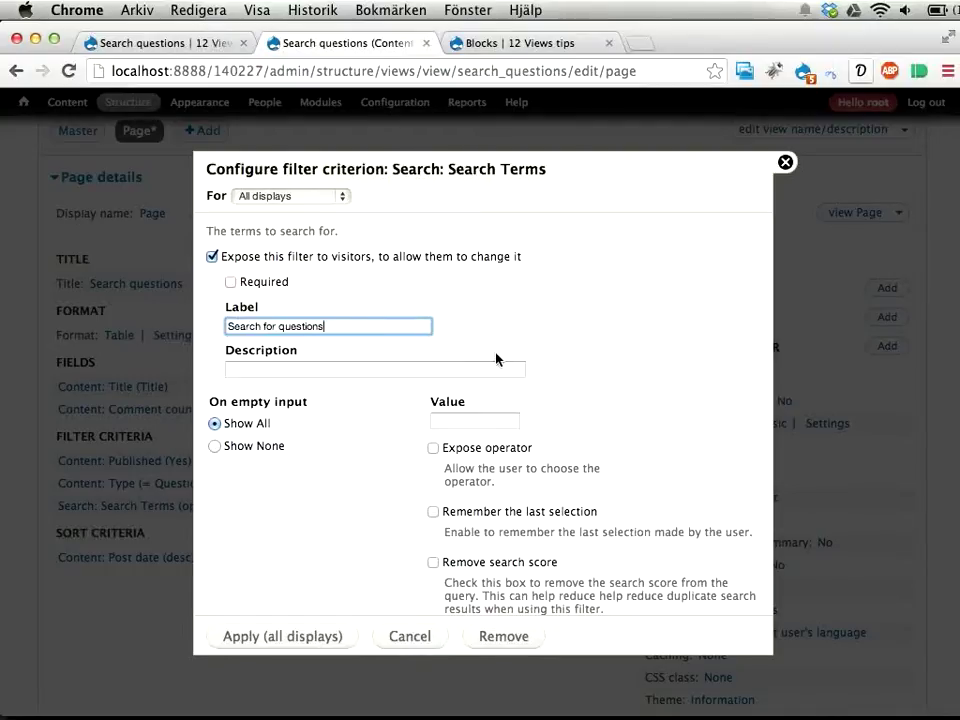
{"action": "left_click", "coordinate": [239, 638]}
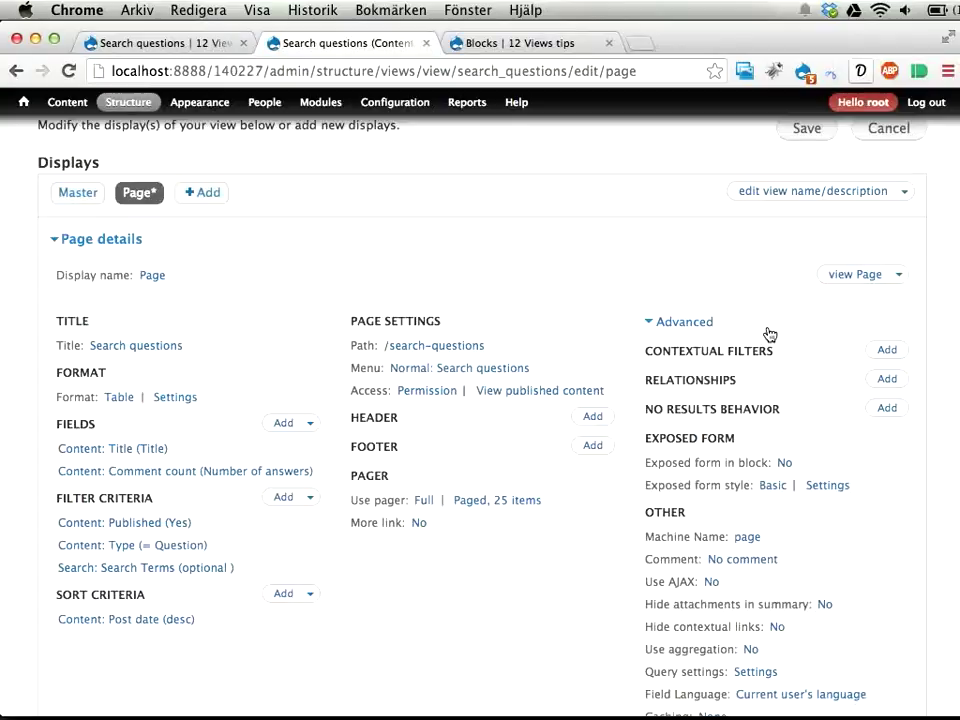
- Save the view and reload the Search questions page on the site
{"action": "left_click", "coordinate": [803, 216]}
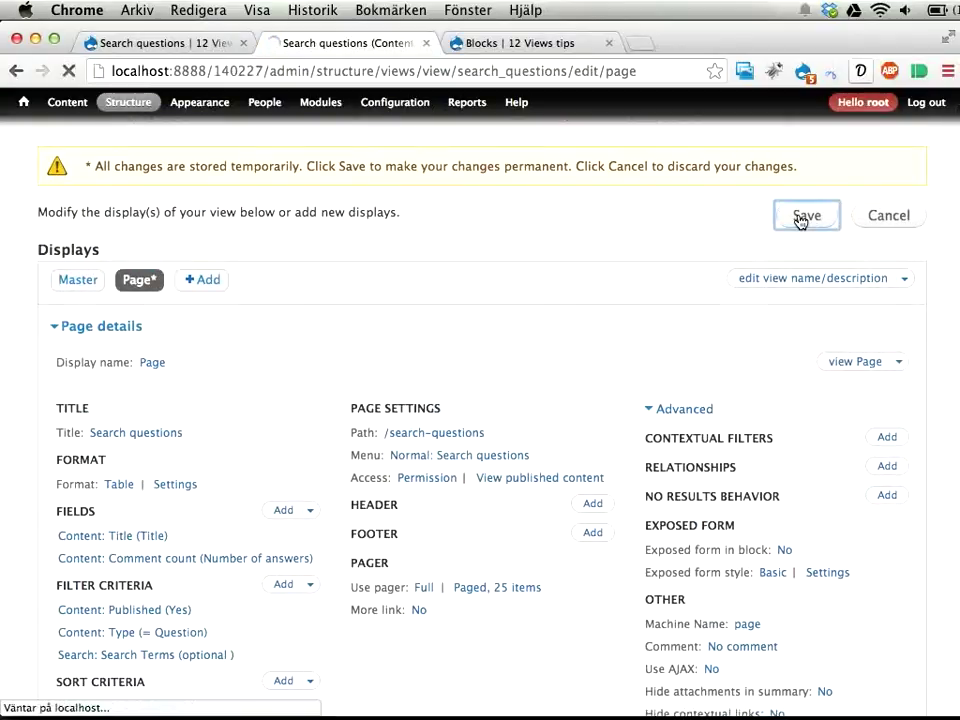
{"action": "key", "text": "ctrl+shift+Tab"}
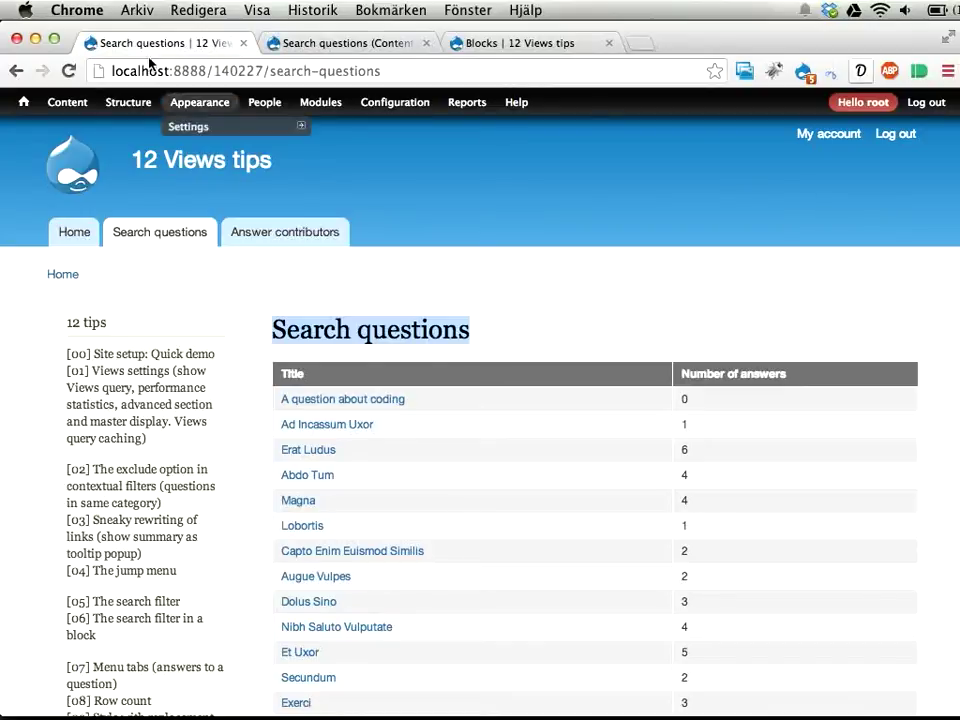
{"action": "mouse_move", "coordinate": [23, 102]}
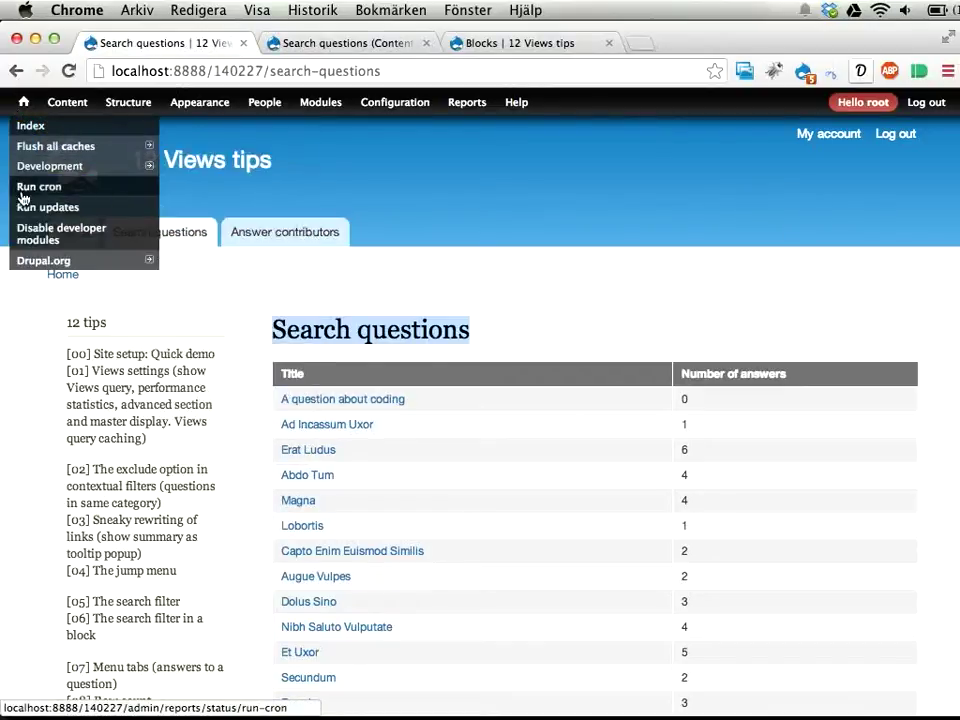
{"action": "left_click", "coordinate": [527, 336]}
{"action": "key", "text": "super+r"}
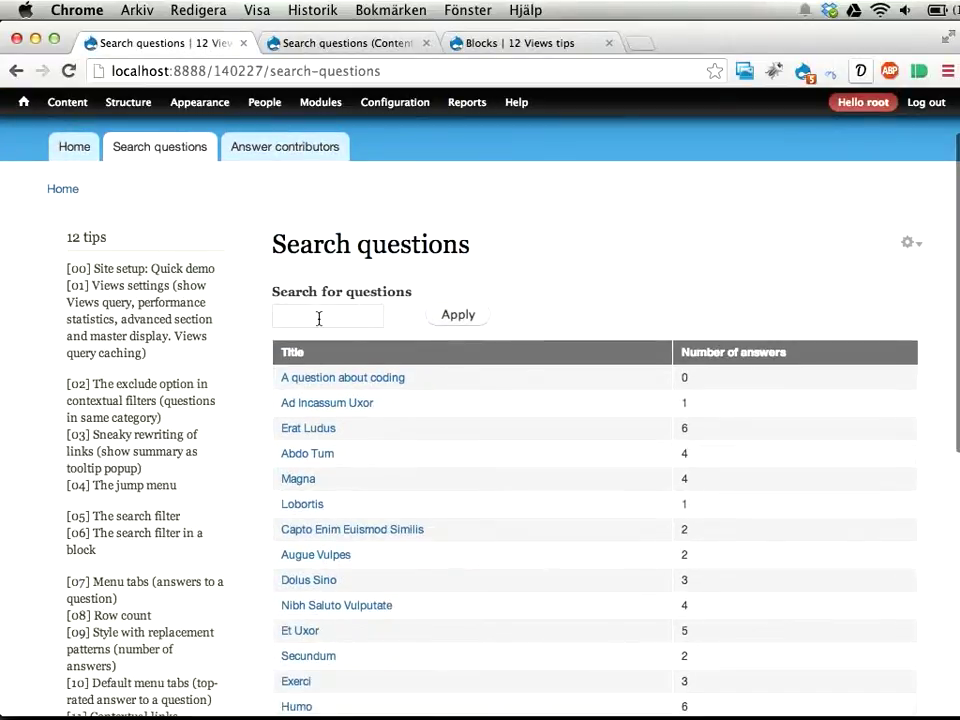
- Search the questions for 'Uxor' and look over the results
{"action": "left_click", "coordinate": [319, 318]}
{"action": "type", "text": "Uxor"}
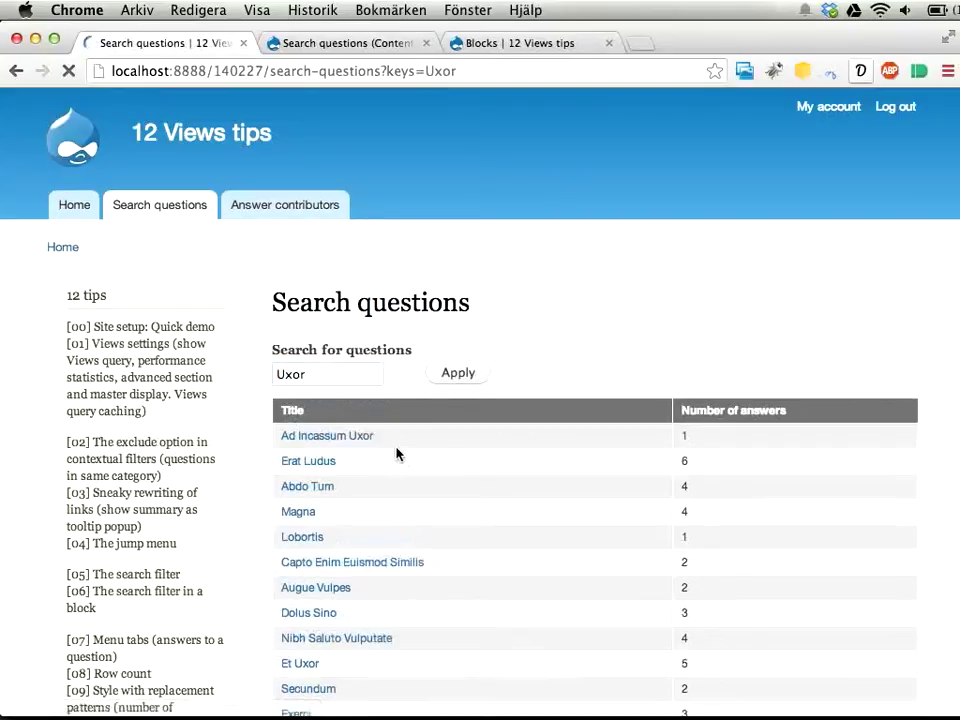
{"action": "scroll", "coordinate": [337, 467], "scroll_direction": "down", "scroll_amount": 3}
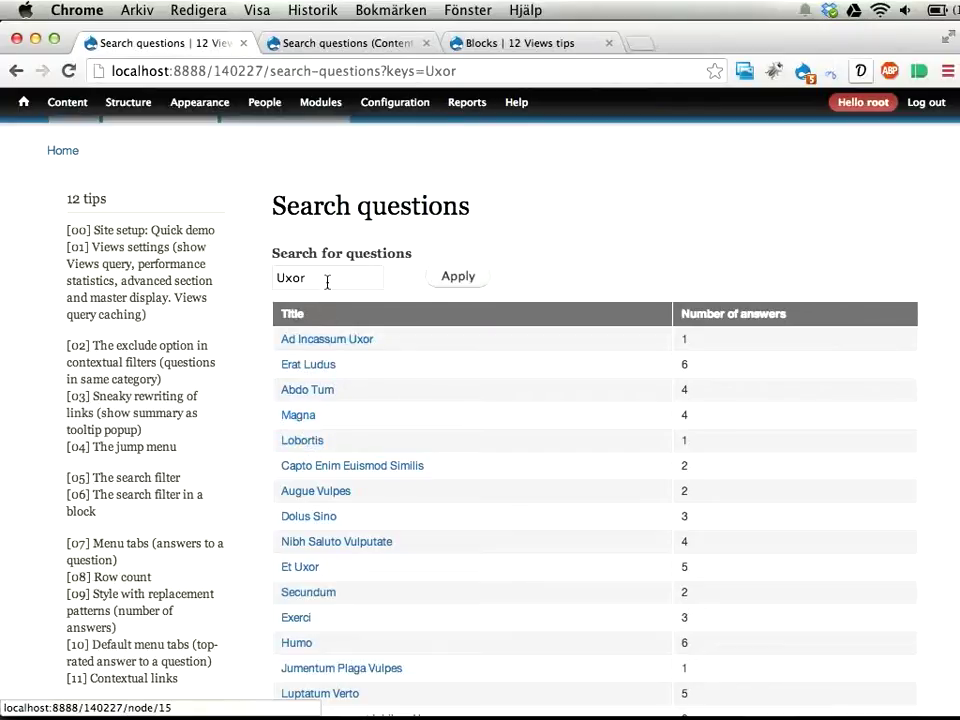
{"action": "scroll", "coordinate": [369, 478], "scroll_direction": "down", "scroll_amount": 2}
{"action": "scroll", "coordinate": [365, 498], "scroll_direction": "up", "scroll_amount": 2}
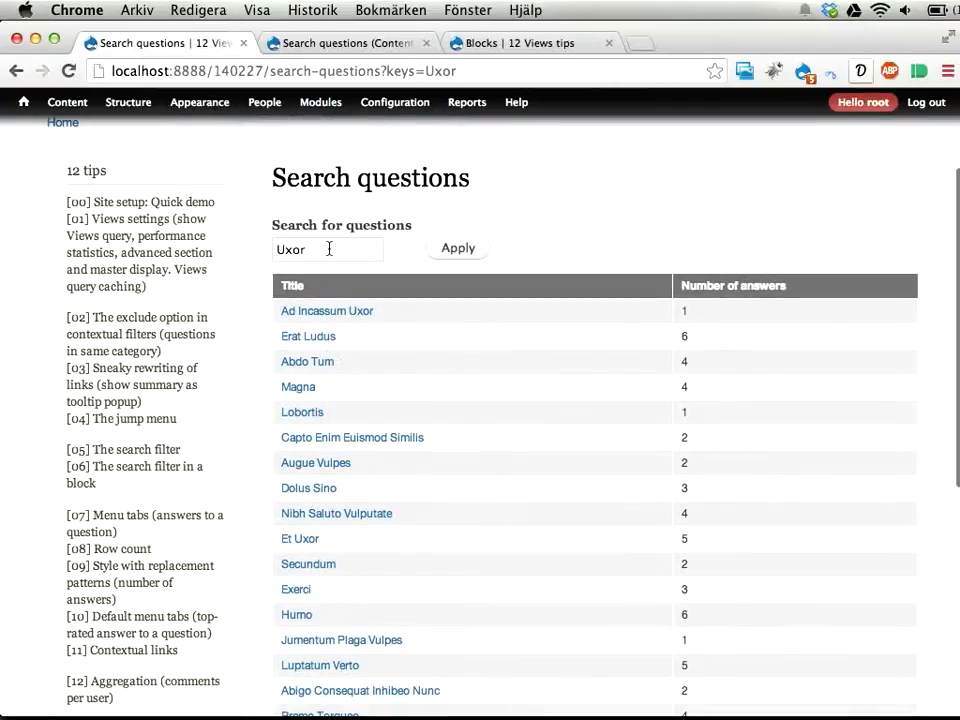
- Search for 'Question' instead, then go back to the Uxor results
{"action": "double_click", "coordinate": [328, 251]}
{"action": "type", "text": "Question"}
{"action": "key", "text": "Return"}
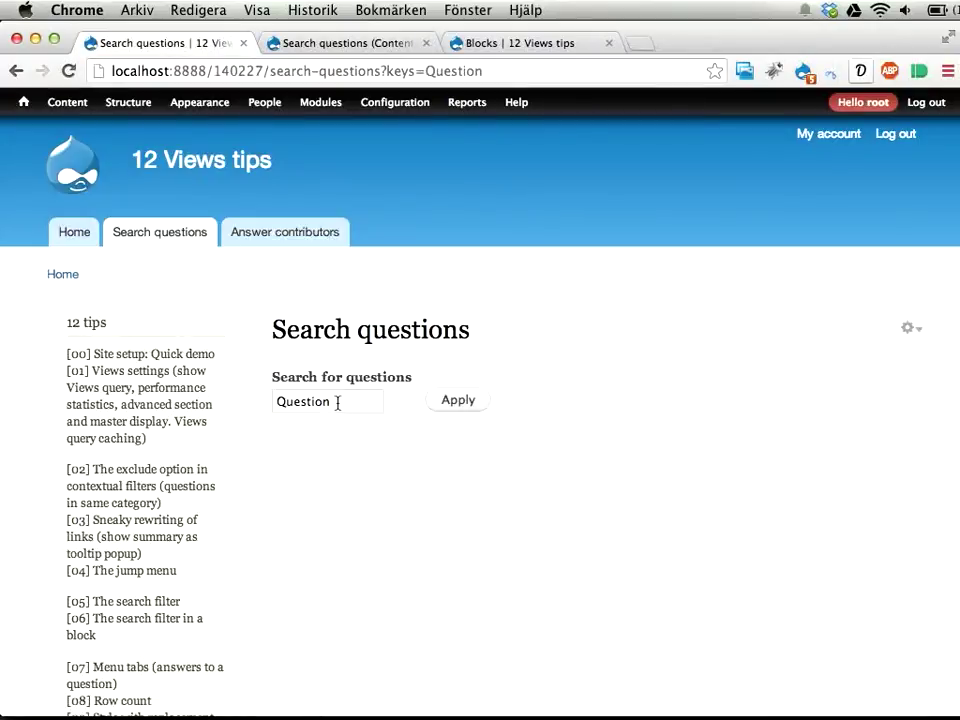
{"action": "key", "text": "super+bracketleft"}
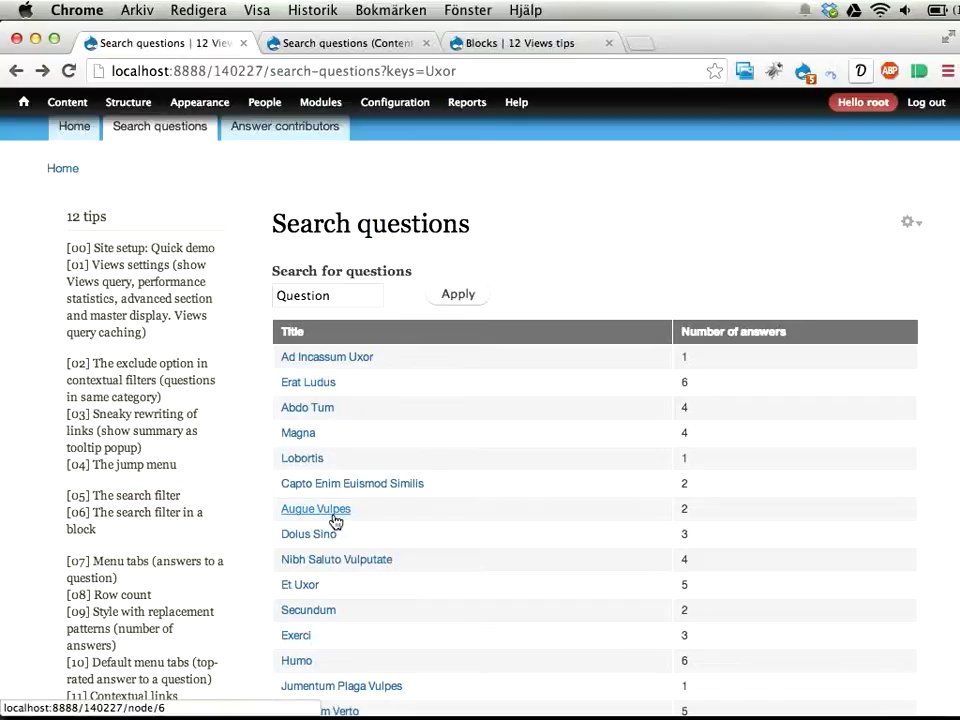
{"action": "left_click_drag", "start_coordinate": [336, 293], "coordinate": [246, 296]}
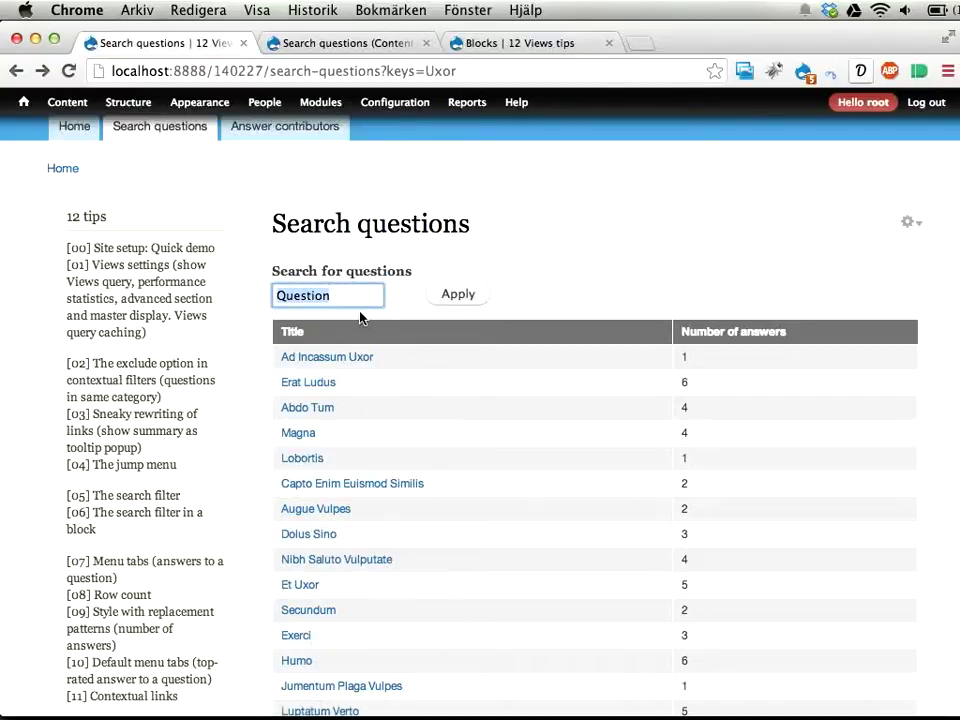
- Remove the Post date (desc) sort from the Search questions view
{"action": "type", "text": "f"}
{"action": "key", "text": "super+alt+Right"}
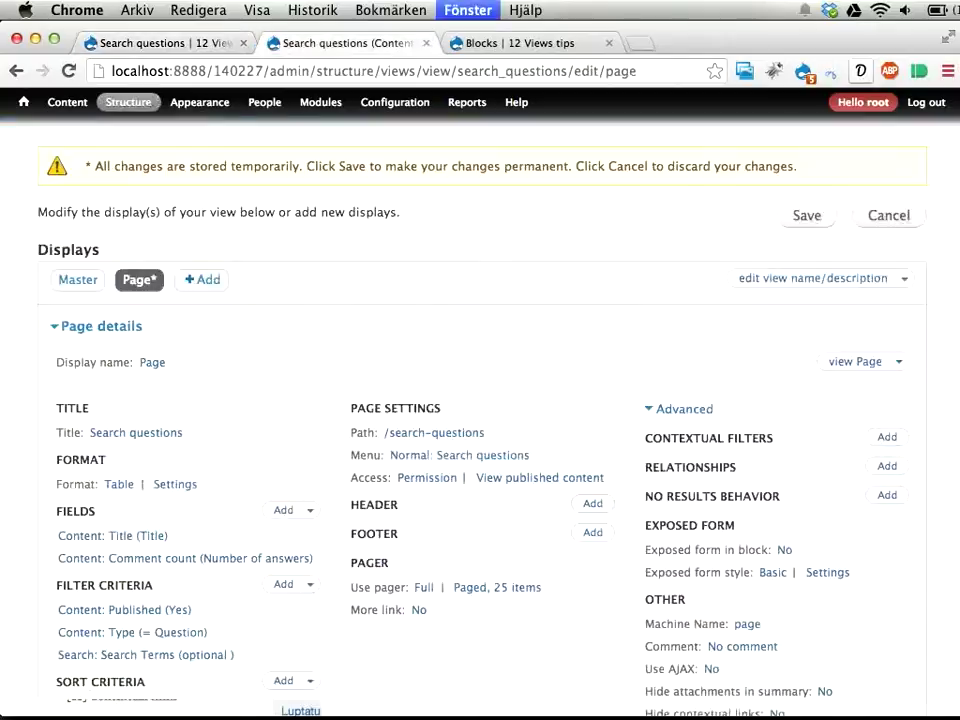
{"action": "scroll", "coordinate": [198, 453], "scroll_direction": "down", "scroll_amount": 5}
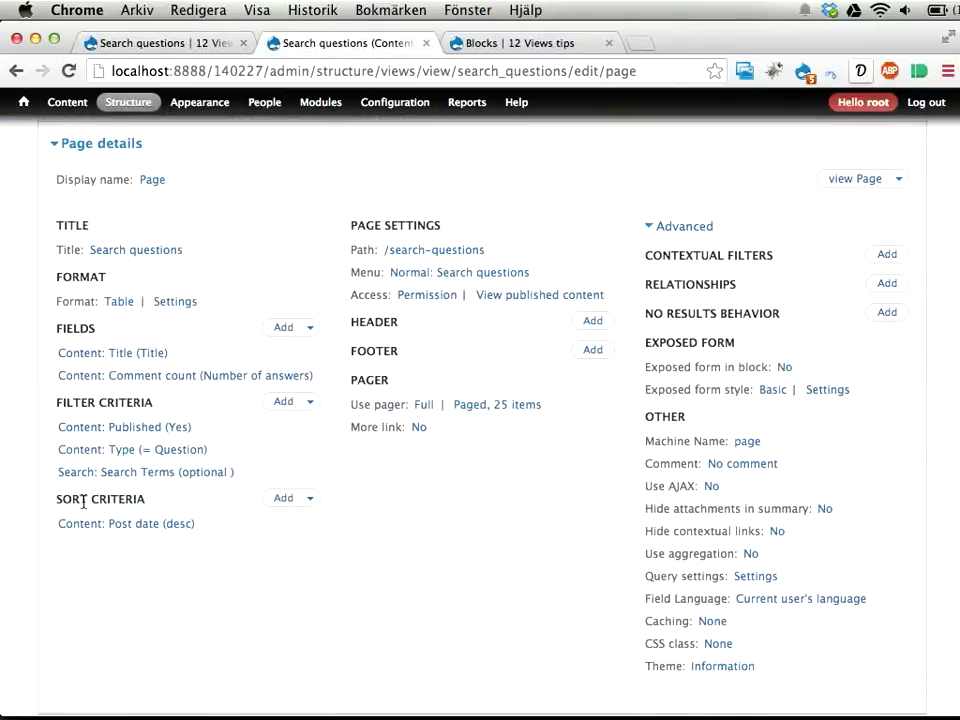
{"action": "left_click", "coordinate": [118, 526]}
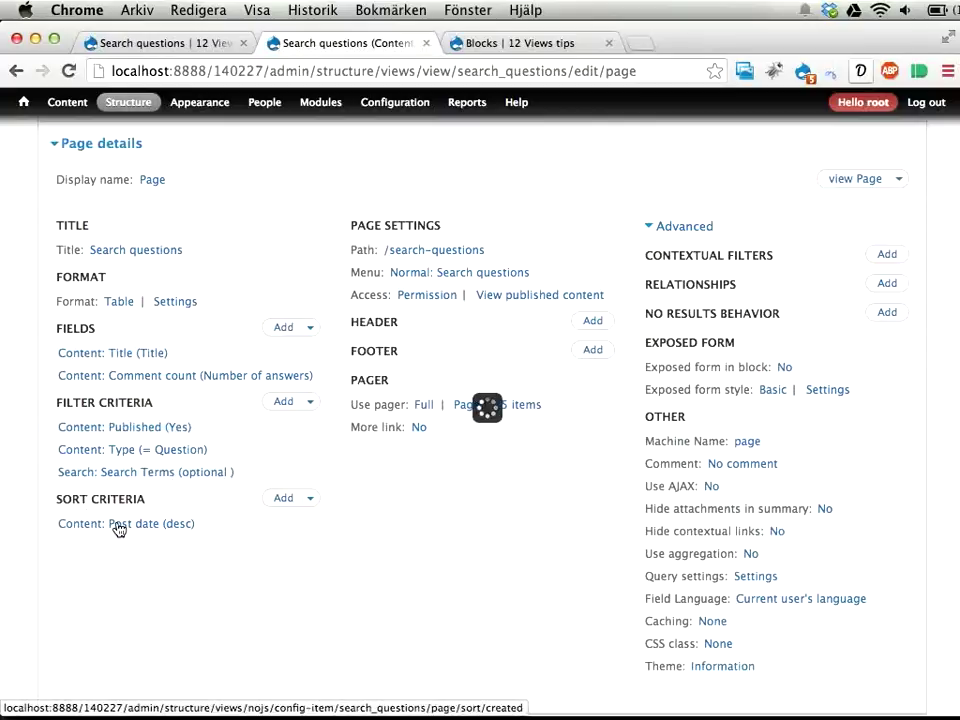
{"action": "left_click", "coordinate": [504, 624]}
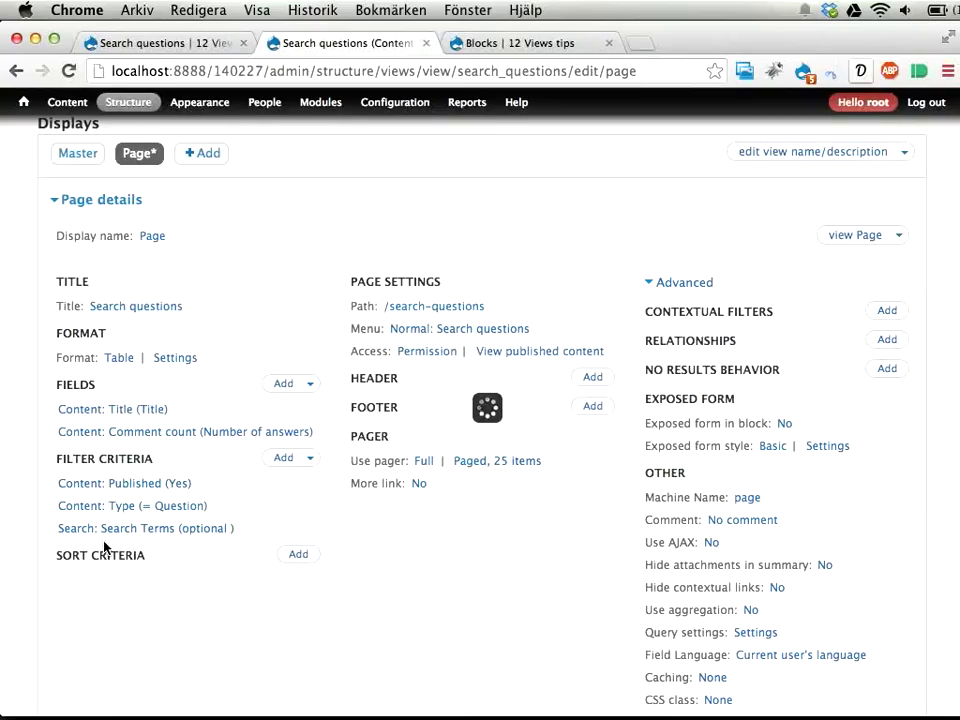
- Add a descending Search: Score sort criterion and save the view
{"action": "left_click", "coordinate": [300, 555]}
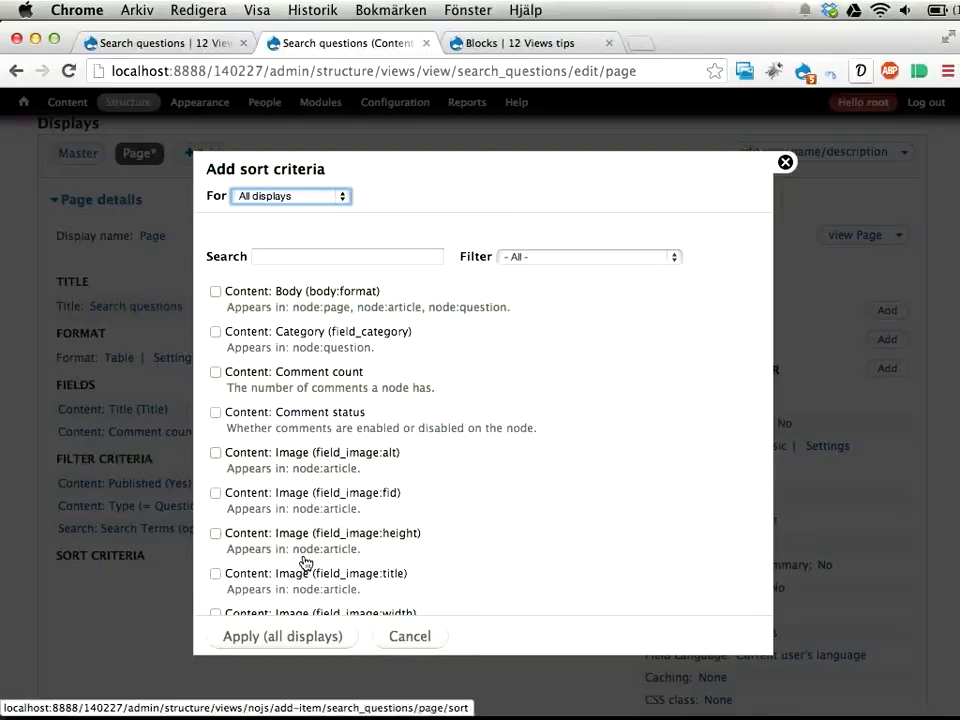
{"action": "left_click", "coordinate": [320, 256]}
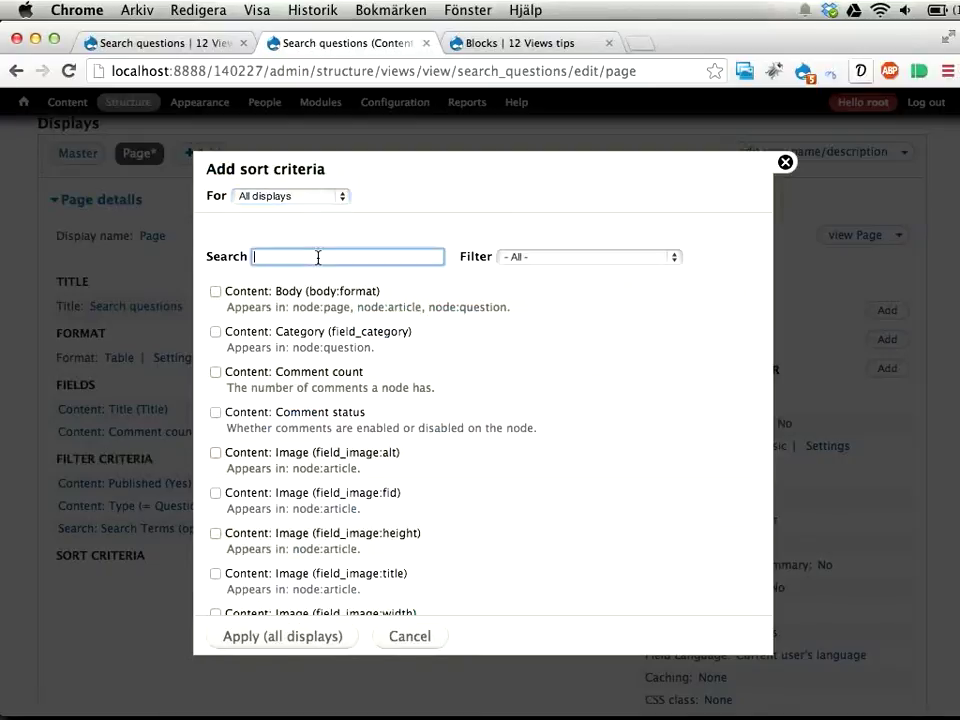
{"action": "type", "text": "sera"}
{"action": "key", "text": "BackSpace"}
{"action": "type", "text": "arch"}
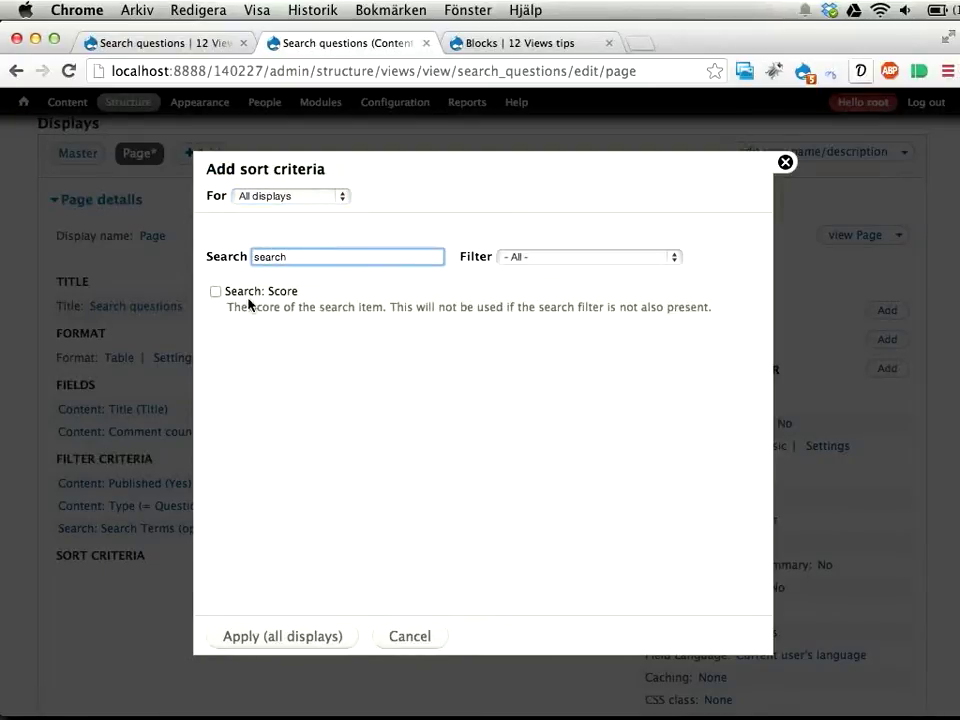
{"action": "left_click", "coordinate": [249, 294]}
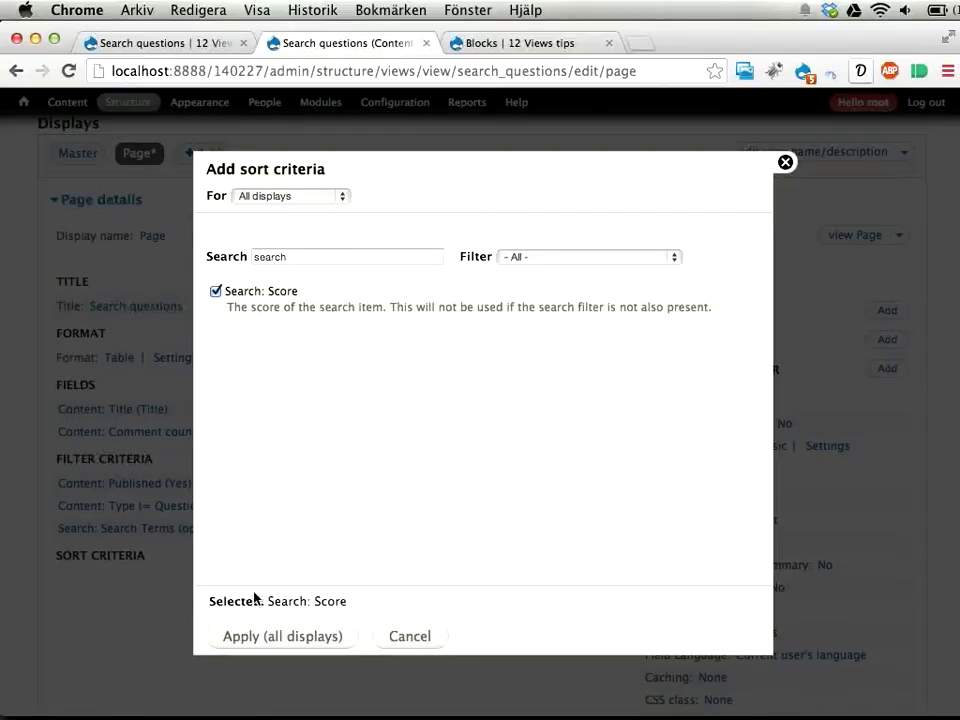
{"action": "left_click", "coordinate": [243, 648]}
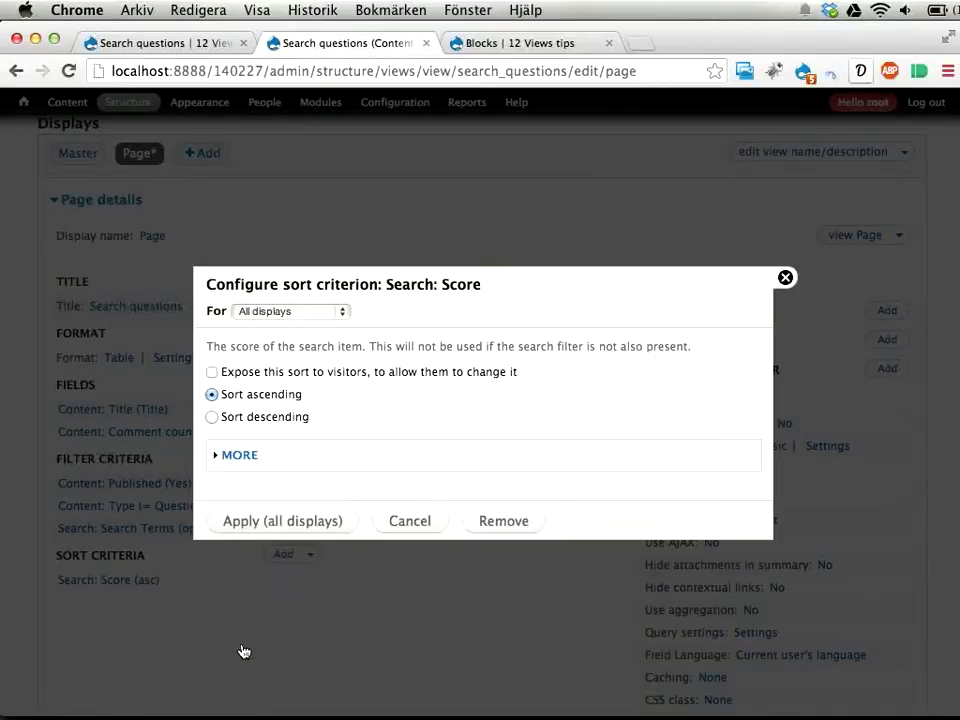
{"action": "left_click", "coordinate": [279, 420]}
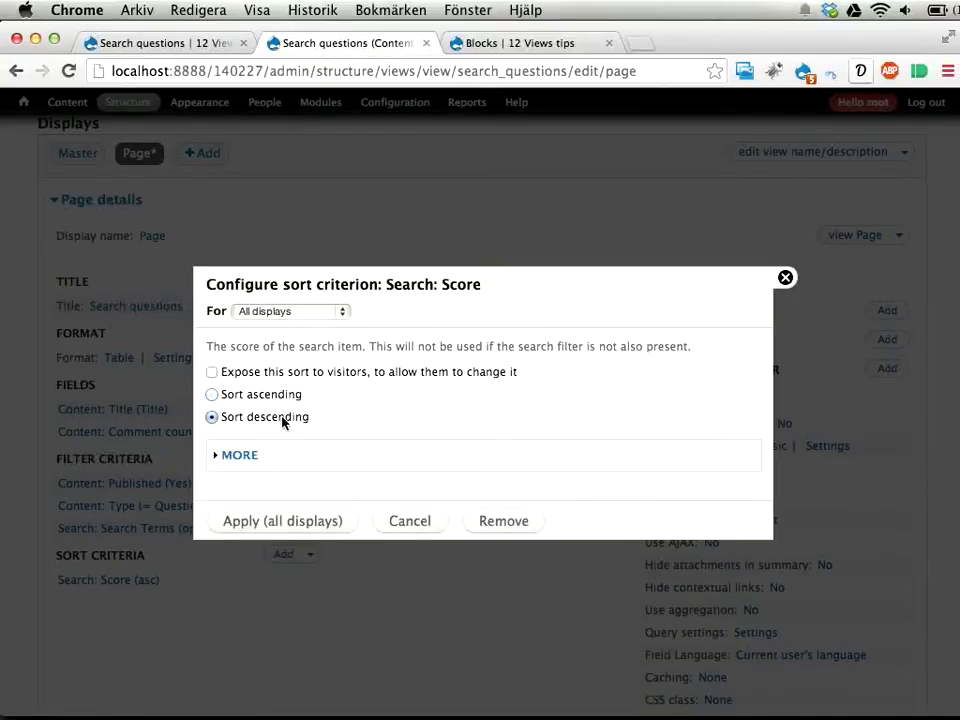
{"action": "left_click", "coordinate": [256, 530]}
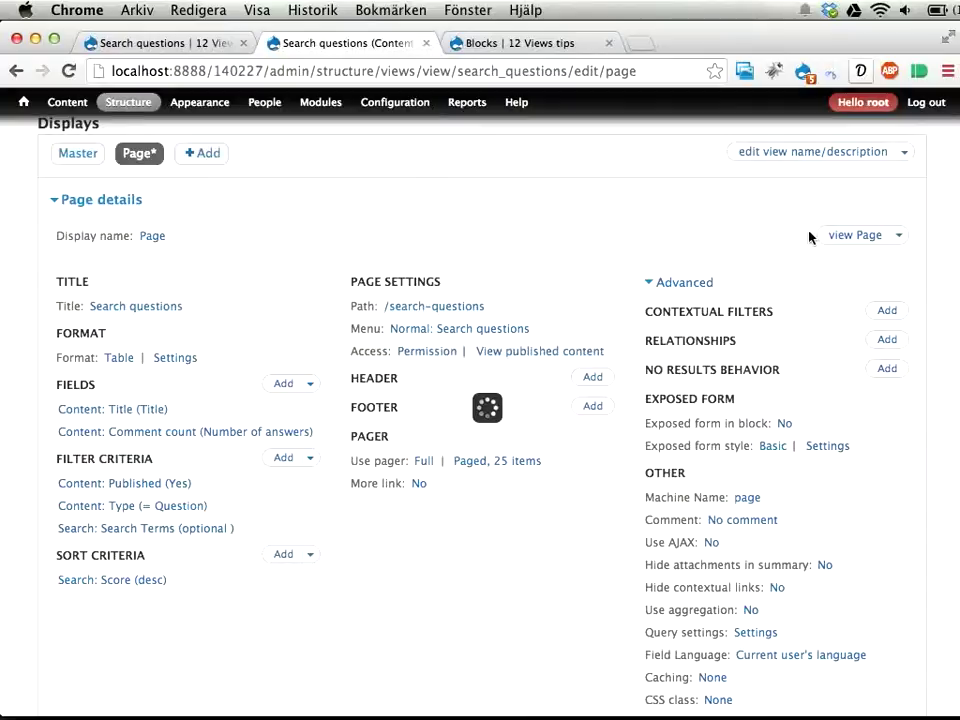
{"action": "left_click", "coordinate": [813, 203]}
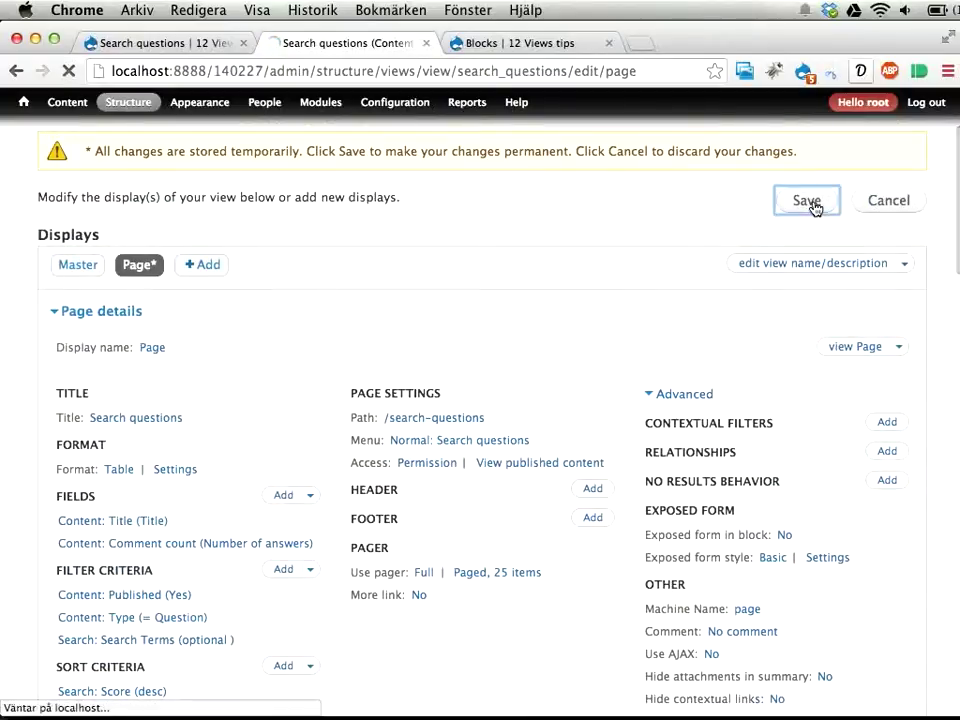
- Search the questions for 'Uxor' and scroll through the score-ranked results
{"action": "key", "text": "super+alt+Left"}
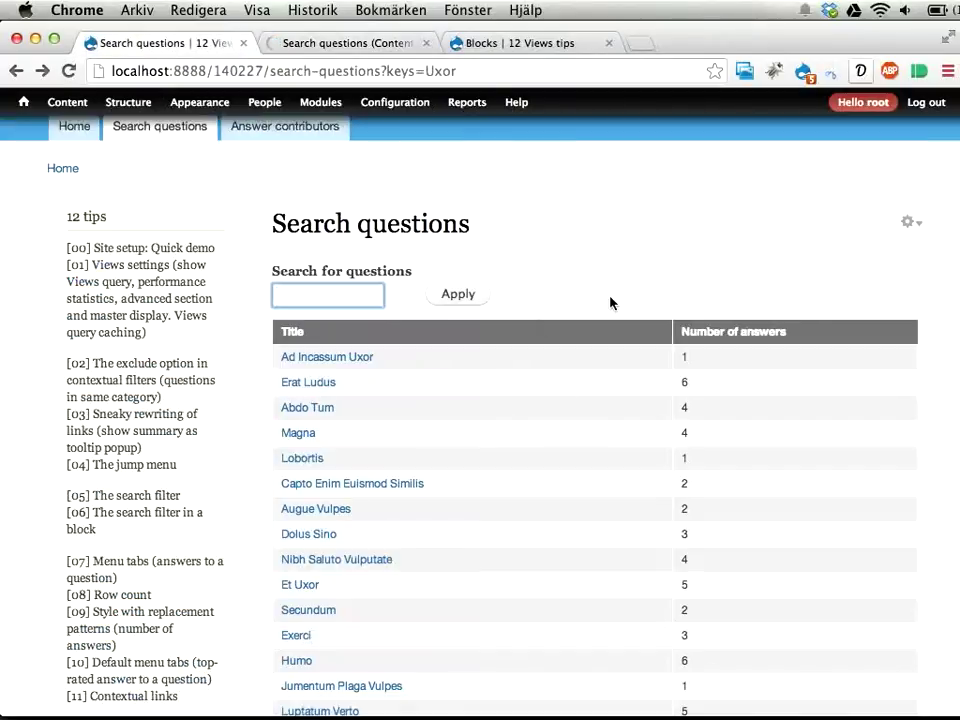
{"action": "type", "text": "Uxor"}
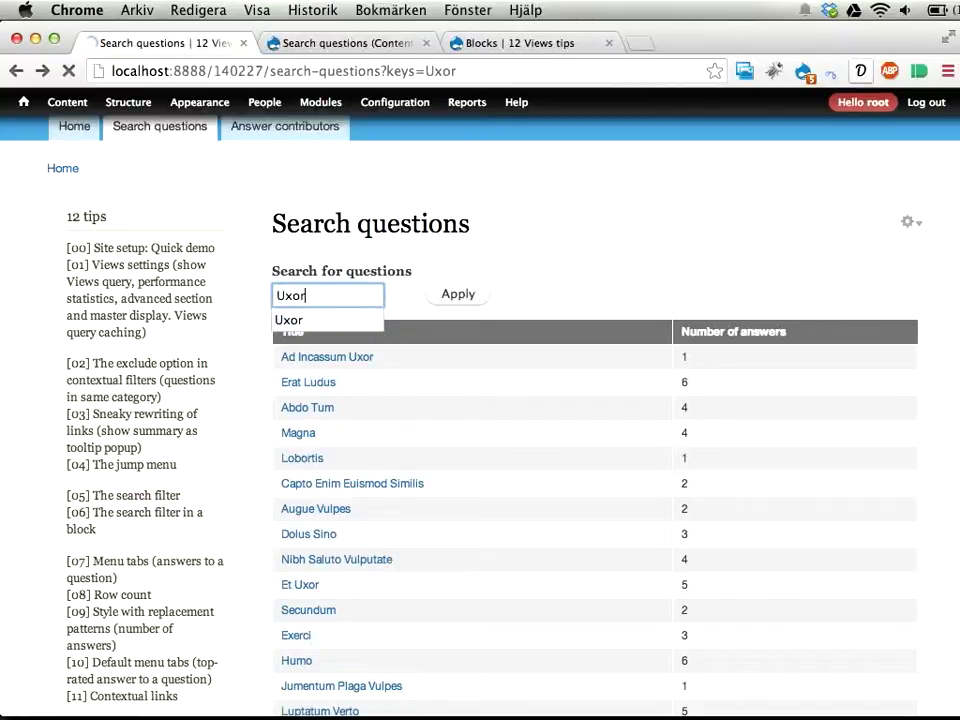
{"action": "key", "text": "Return"}
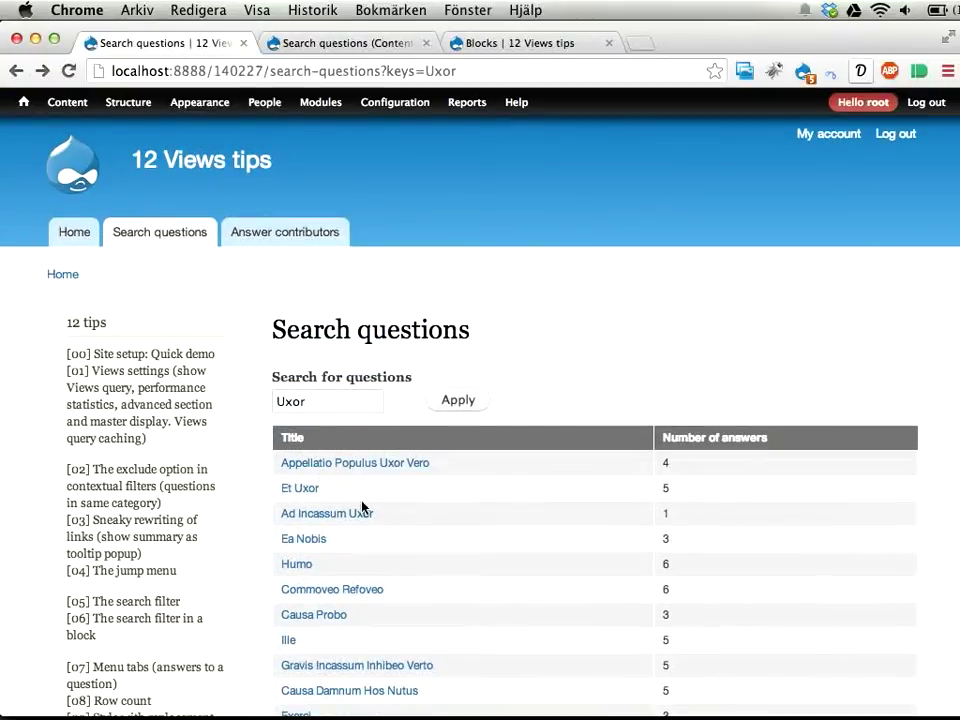
{"action": "scroll", "coordinate": [386, 530], "scroll_direction": "down", "scroll_amount": 2}
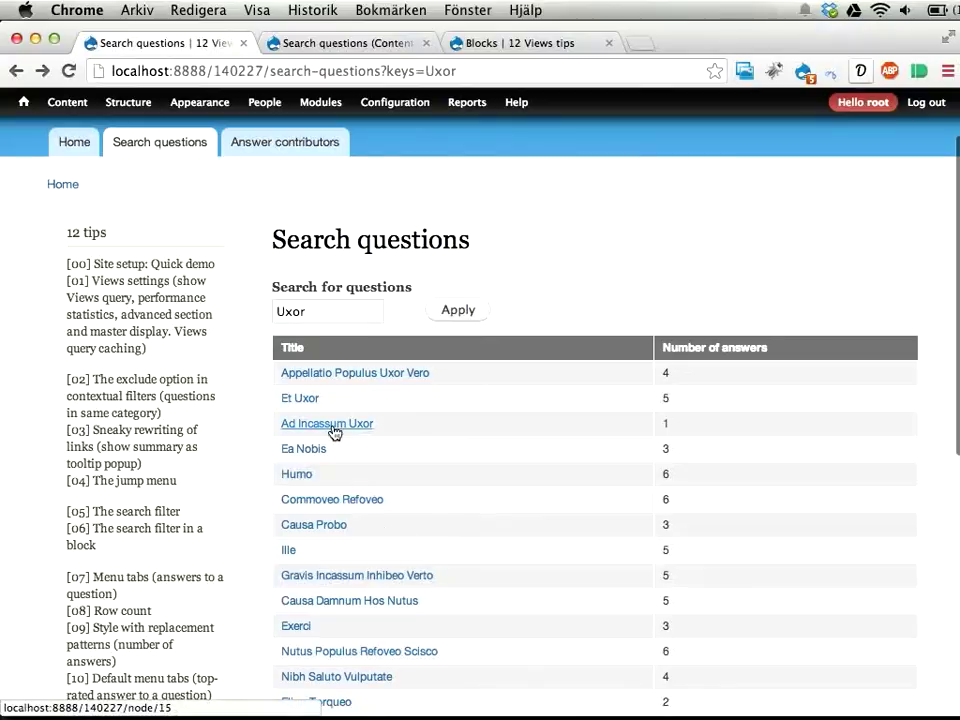
{"action": "scroll", "coordinate": [369, 557], "scroll_direction": "down", "scroll_amount": 1}
{"action": "scroll", "coordinate": [369, 555], "scroll_direction": "down", "scroll_amount": 5}
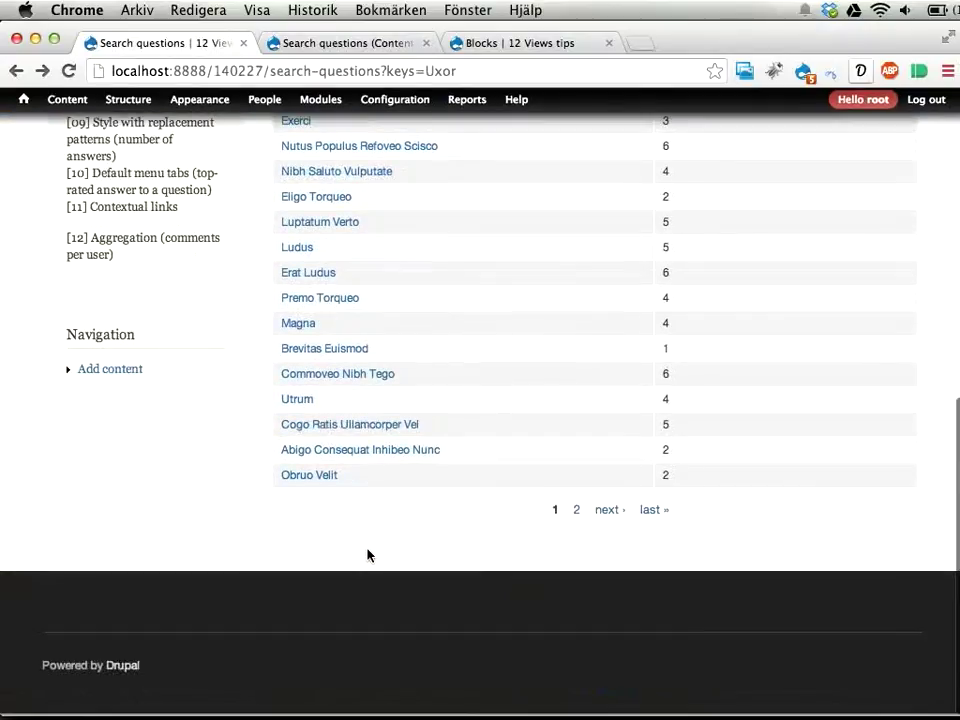
{"action": "scroll", "coordinate": [369, 555], "scroll_direction": "up", "scroll_amount": 7}
- Highlight the tip about putting the search filter in a block
{"action": "key", "text": "ctrl+Tab"}
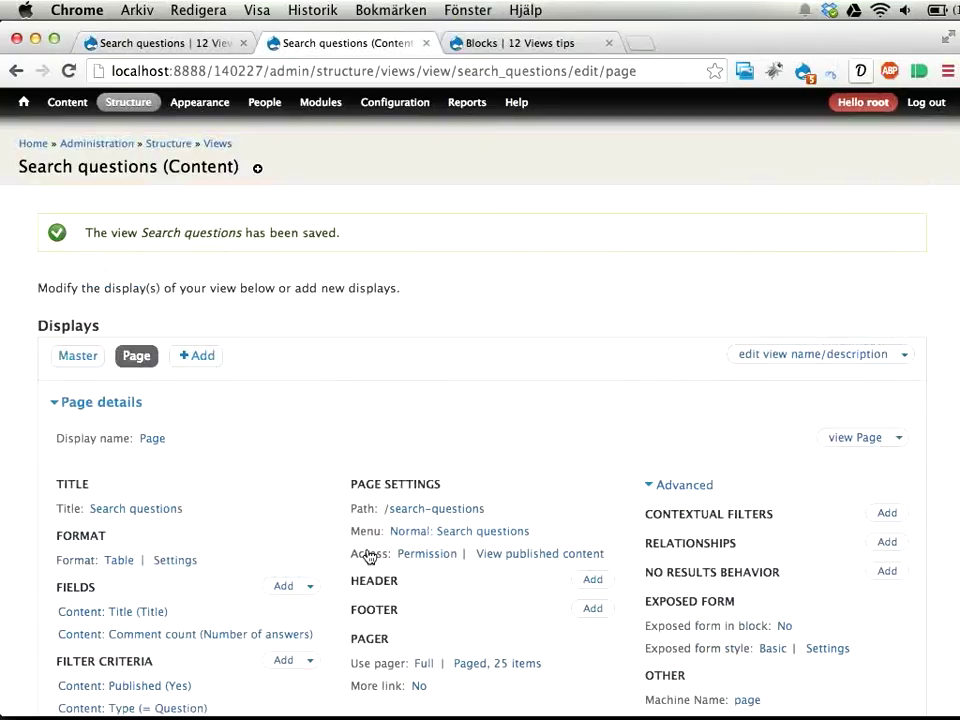
{"action": "key", "text": "ctrl+shift+Tab"}
{"action": "scroll", "coordinate": [261, 467], "scroll_direction": "down", "scroll_amount": 3}
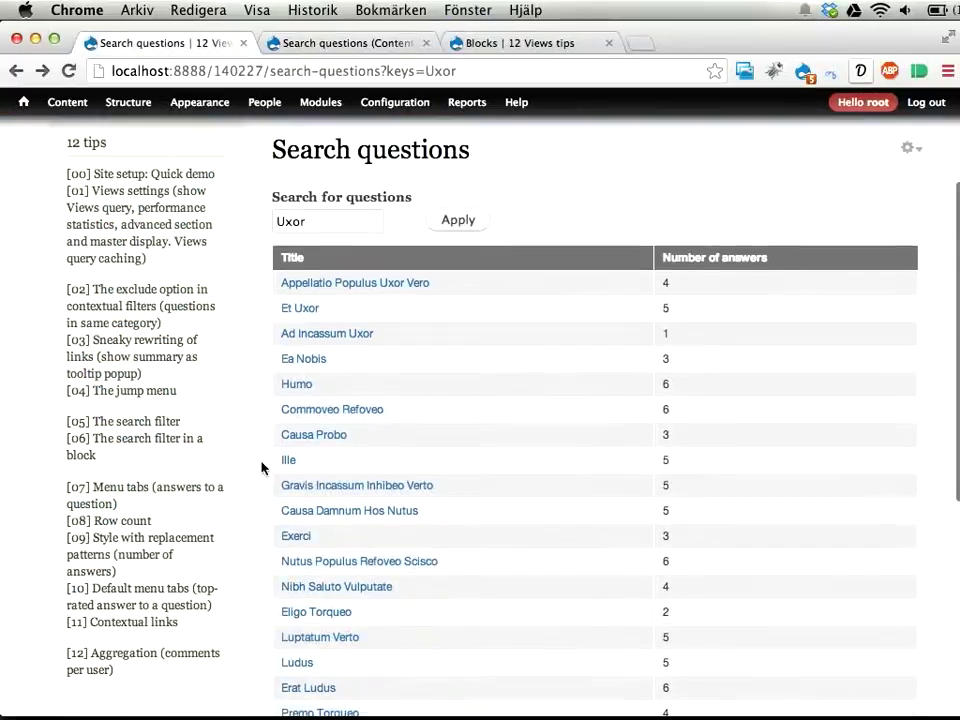
{"action": "left_click_drag", "start_coordinate": [67, 440], "coordinate": [120, 454]}
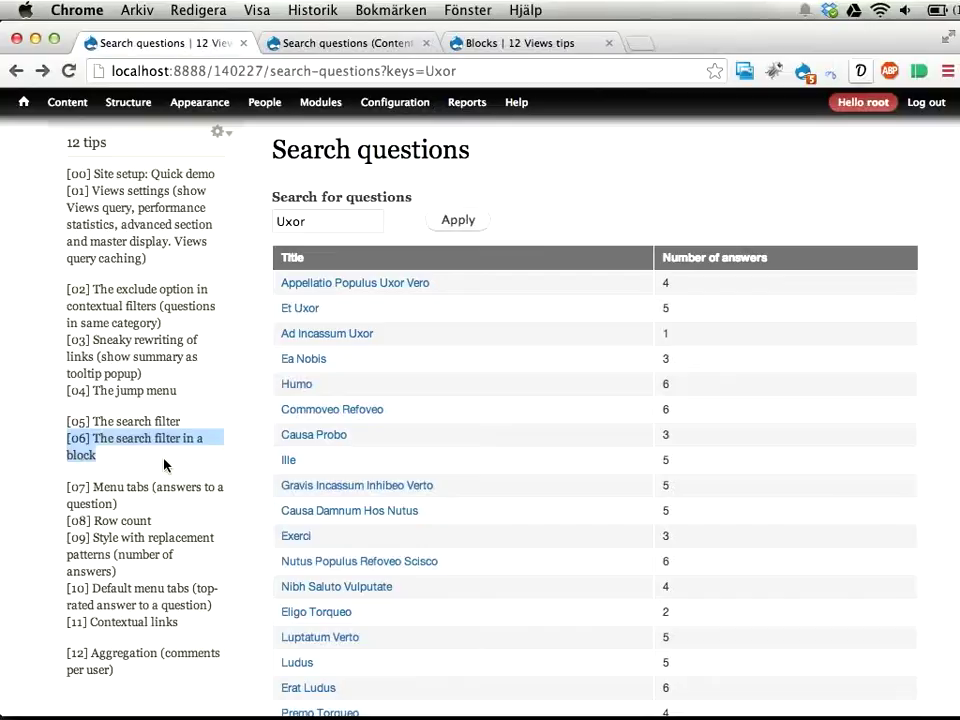
{"action": "key", "text": "ctrl+Tab"}
- Highlight the FILTER CRITERIA and EXPOSED FORM headings in the view editor
{"action": "scroll", "coordinate": [412, 458], "scroll_direction": "down", "scroll_amount": 5}
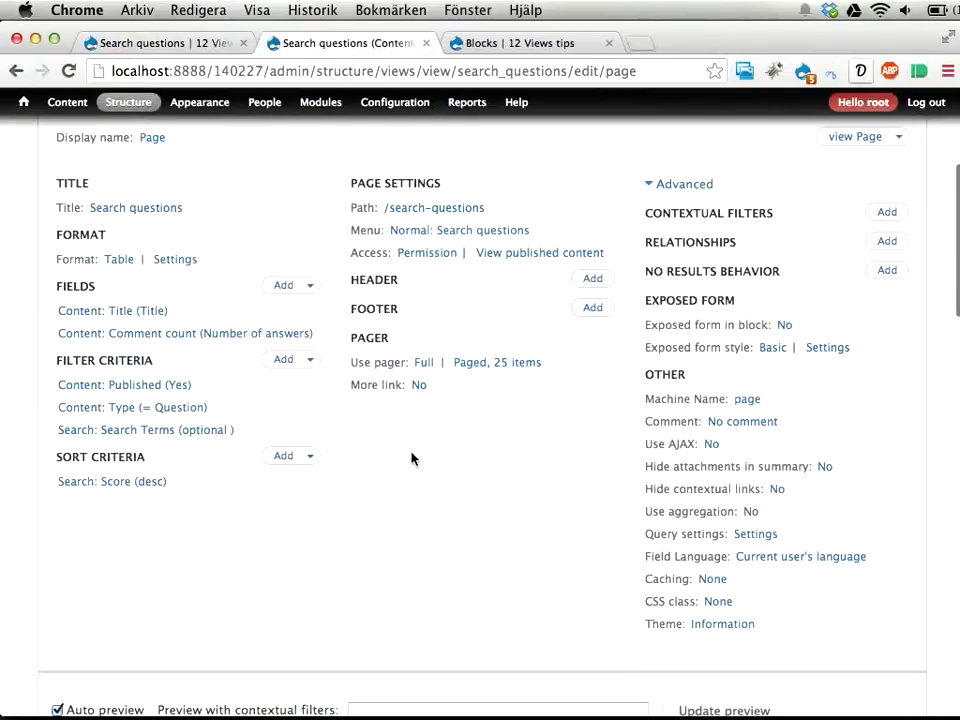
{"action": "scroll", "coordinate": [586, 418], "scroll_direction": "up", "scroll_amount": 1}
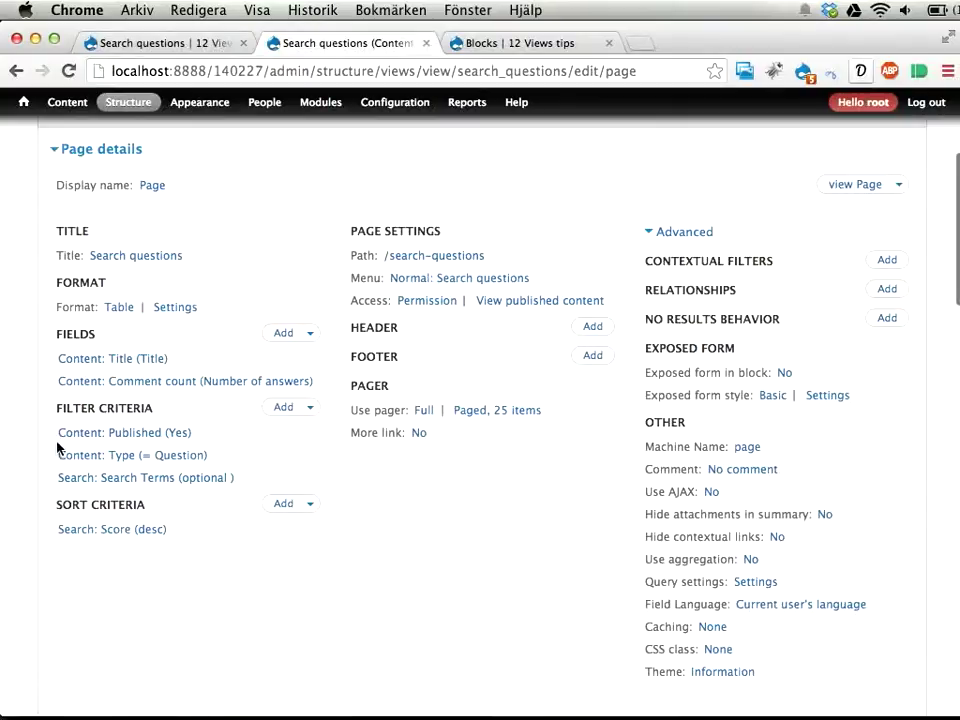
{"action": "left_click_drag", "start_coordinate": [60, 405], "coordinate": [153, 408]}
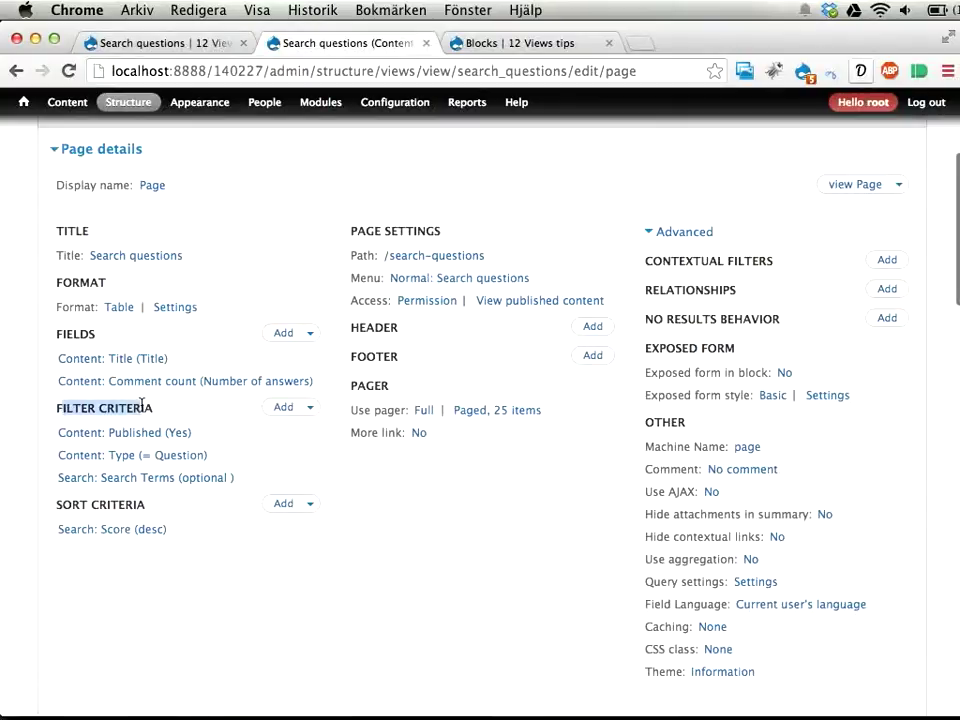
{"action": "left_click", "coordinate": [689, 348]}
{"action": "left_click_drag", "start_coordinate": [689, 348], "coordinate": [747, 348]}
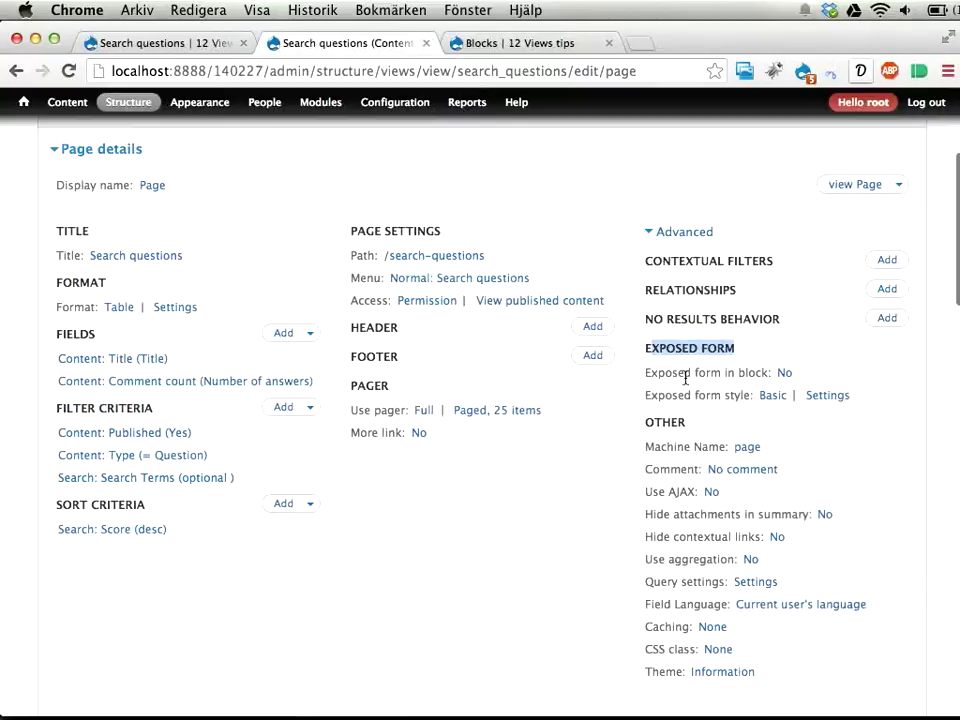
- Set 'Exposed form in block' to Yes and save the Search questions view
{"action": "left_click", "coordinate": [786, 380]}
{"action": "left_click", "coordinate": [212, 407]}
{"action": "left_click", "coordinate": [232, 486]}
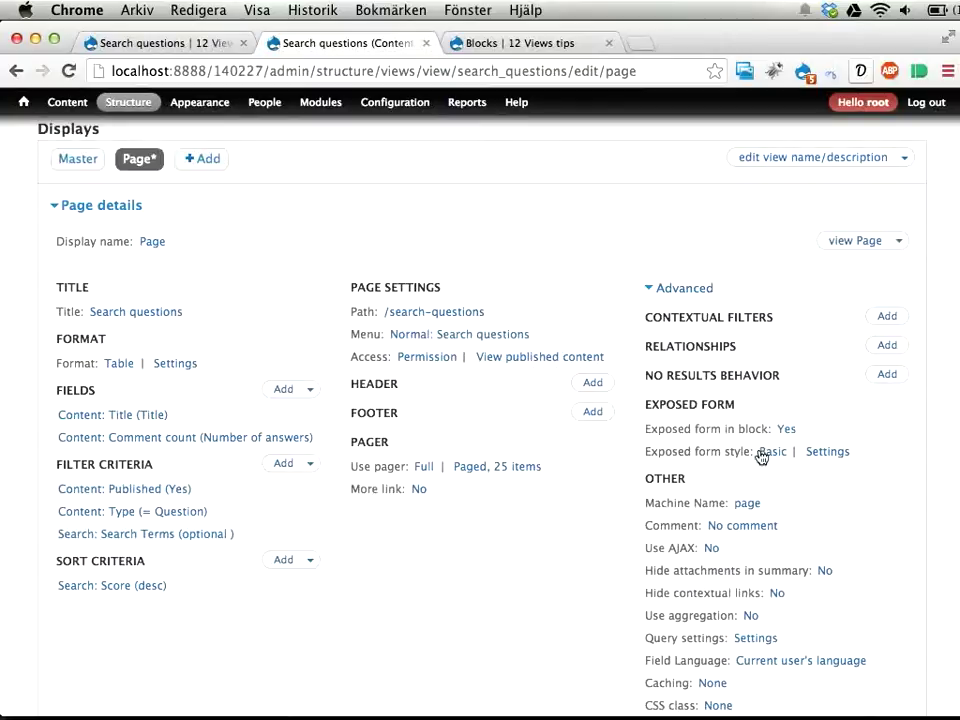
{"action": "scroll", "coordinate": [836, 457], "scroll_direction": "up", "scroll_amount": 5}
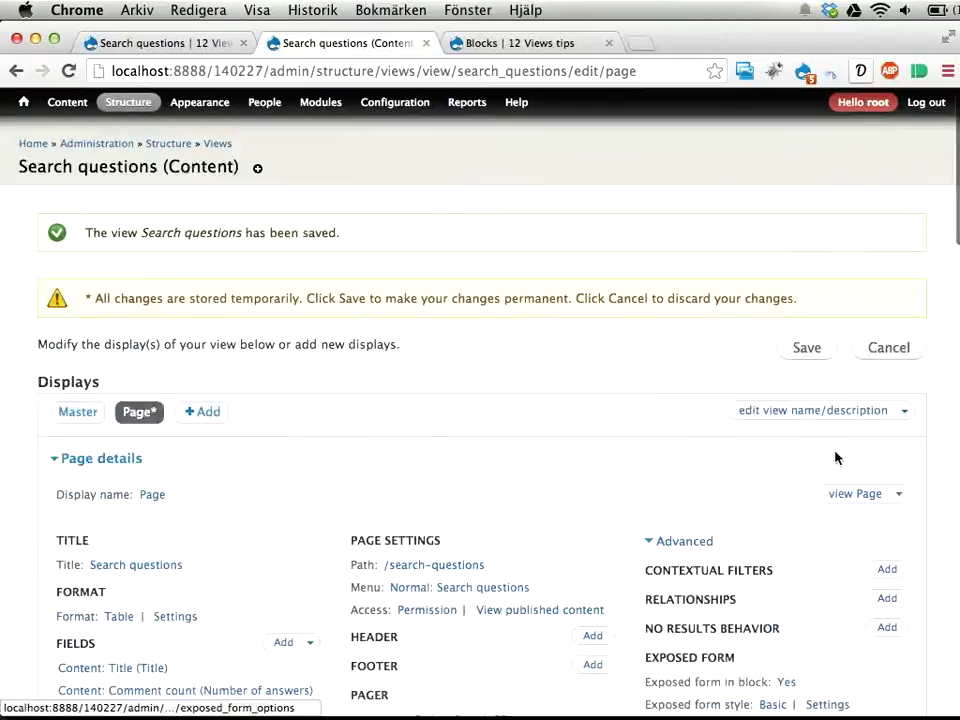
{"action": "left_click", "coordinate": [812, 347]}
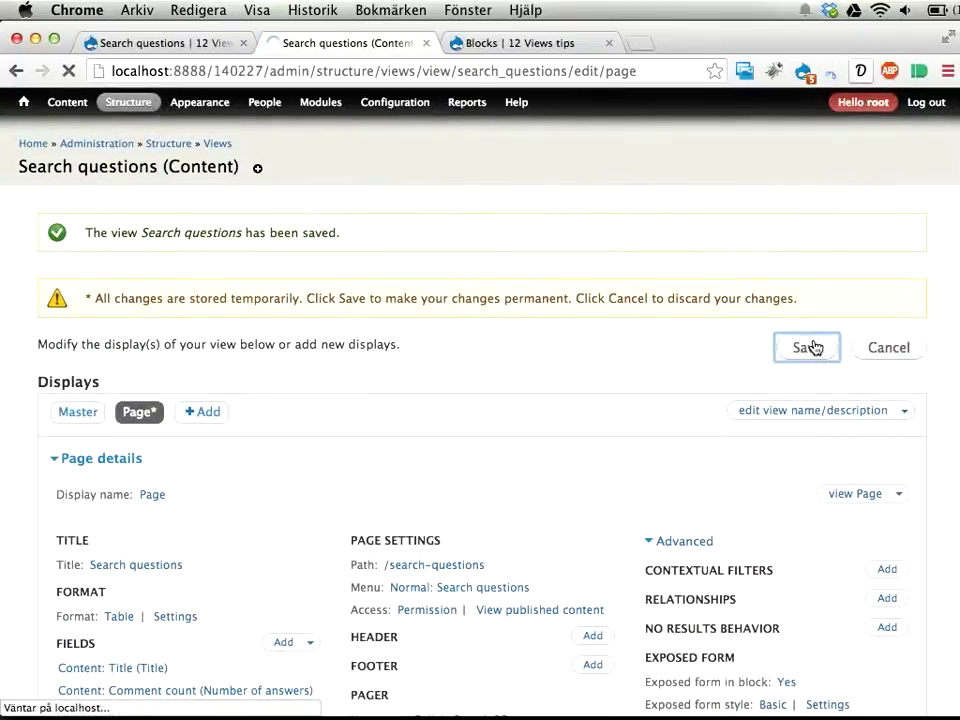
{"action": "key", "text": "super+alt+Right"}
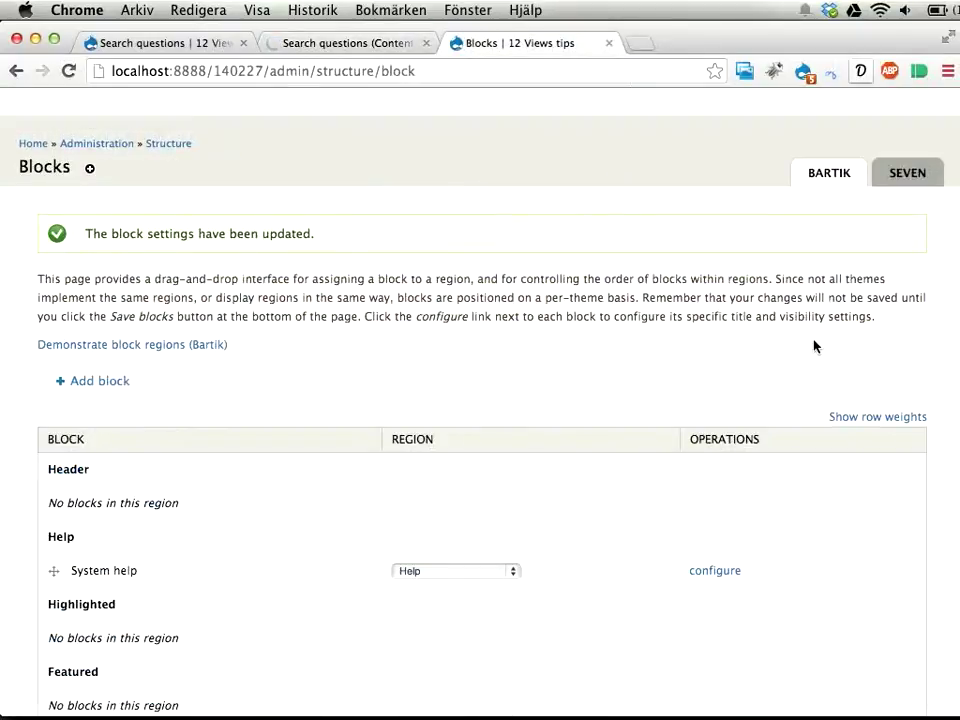
- Reload the Blocks page and find 'search' to locate the new exposed form block
{"action": "key", "text": "super+r"}
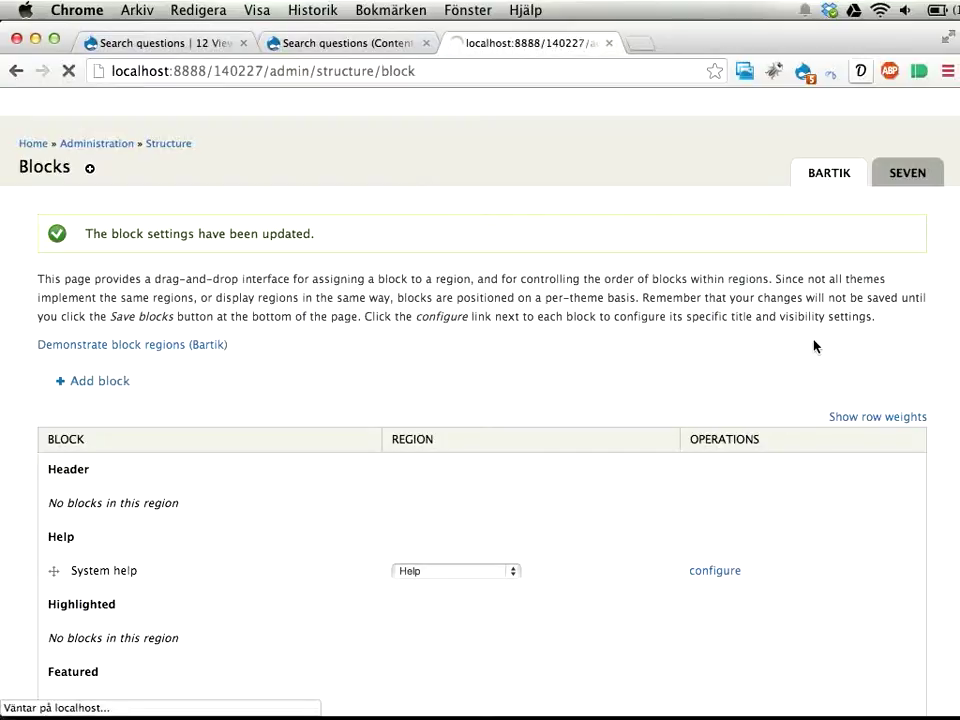
{"action": "key", "text": "super+f"}
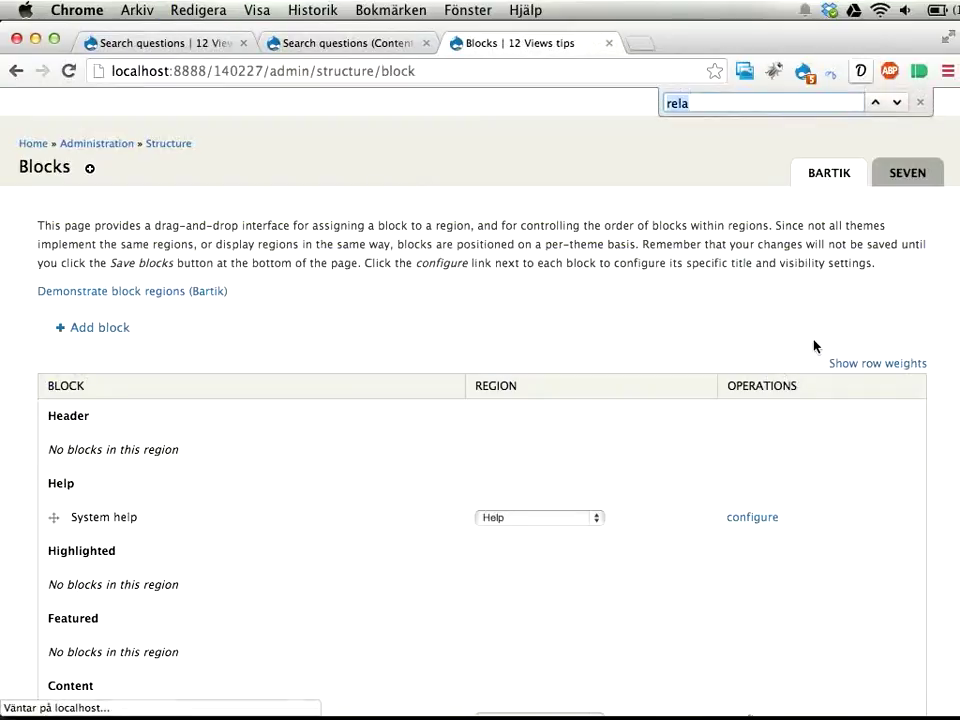
{"action": "type", "text": "search"}
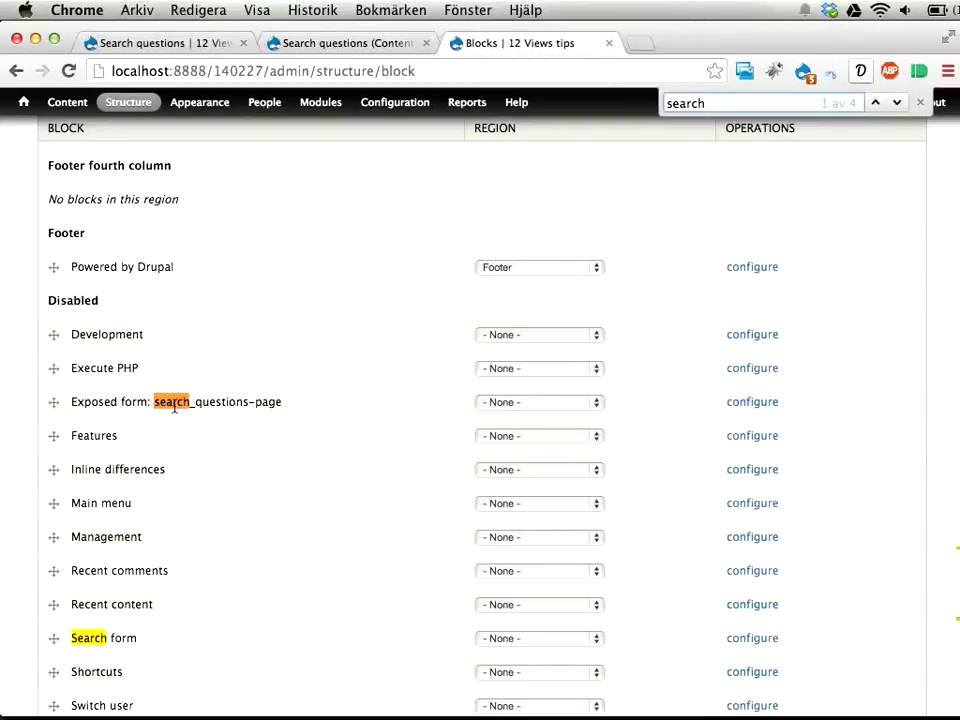
{"action": "key", "text": "super+alt+Left"}
{"action": "scroll", "coordinate": [425, 430], "scroll_direction": "down", "scroll_amount": 5}
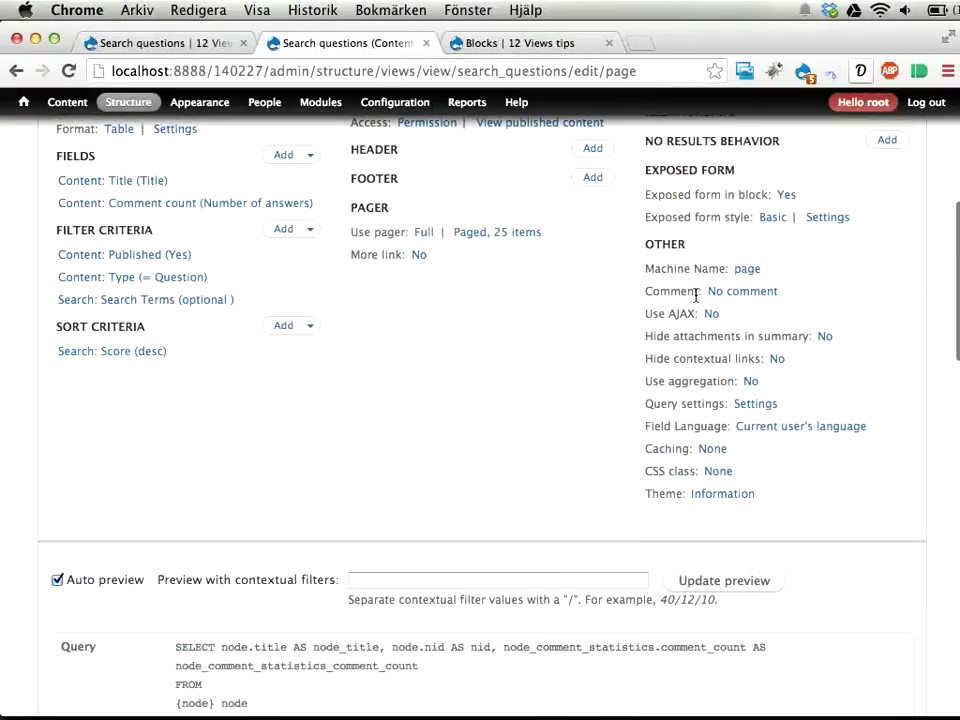
{"action": "key", "text": "super+alt+Right"}
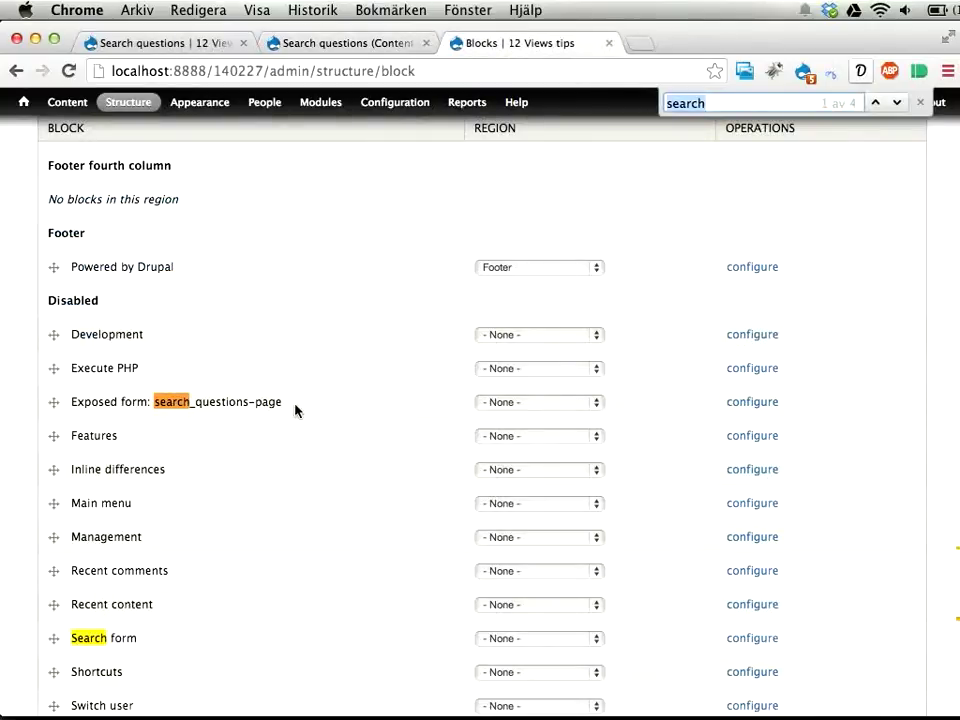
- Place Exposed form: search_questions-page in the Help region and save the block layout
{"action": "left_click", "coordinate": [494, 403]}
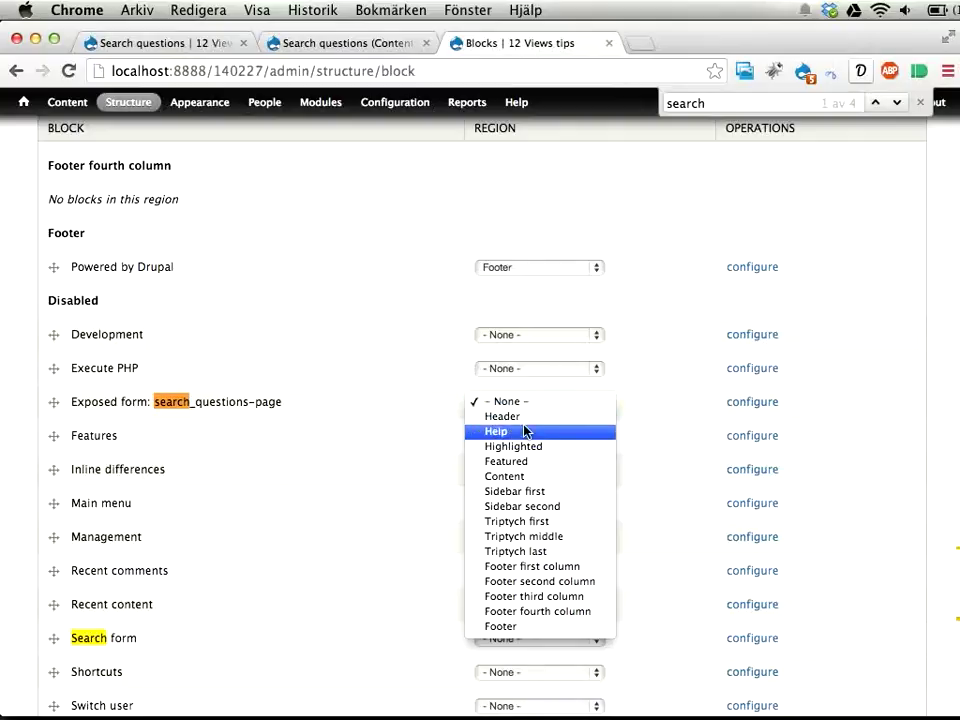
{"action": "left_click", "coordinate": [525, 428]}
{"action": "scroll", "coordinate": [386, 413], "scroll_direction": "down", "scroll_amount": 5}
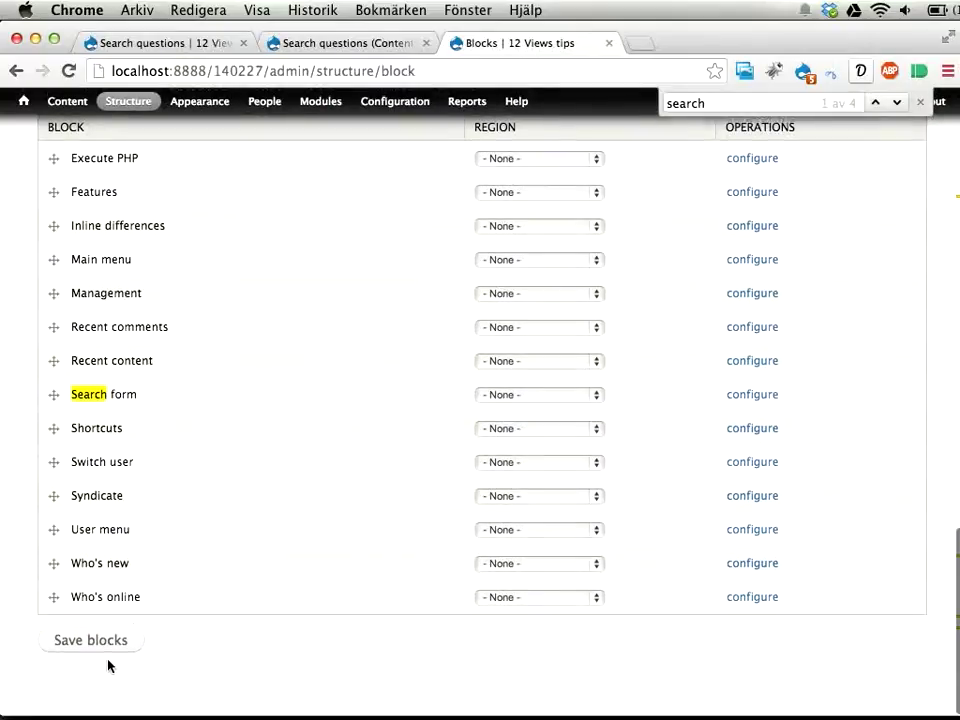
{"action": "left_click", "coordinate": [90, 640]}
- From the Ad Incassum Uxor page, search questions for 'Uxor' using the header box
{"action": "key", "text": "super+1"}
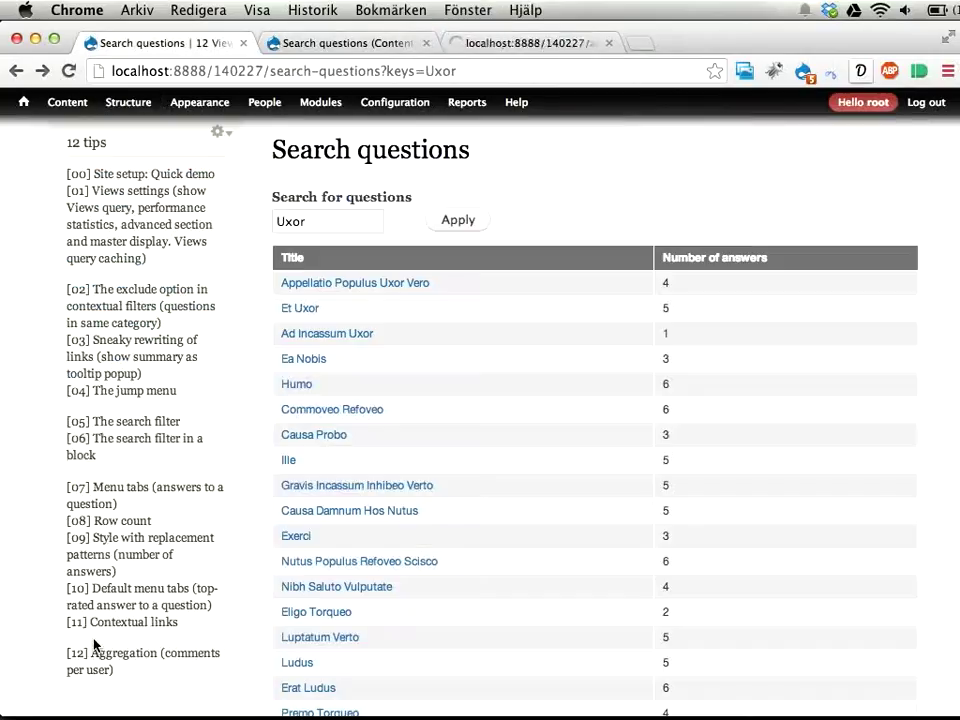
{"action": "scroll", "coordinate": [94, 647], "scroll_direction": "up", "scroll_amount": 4}
{"action": "left_click", "coordinate": [290, 515]}
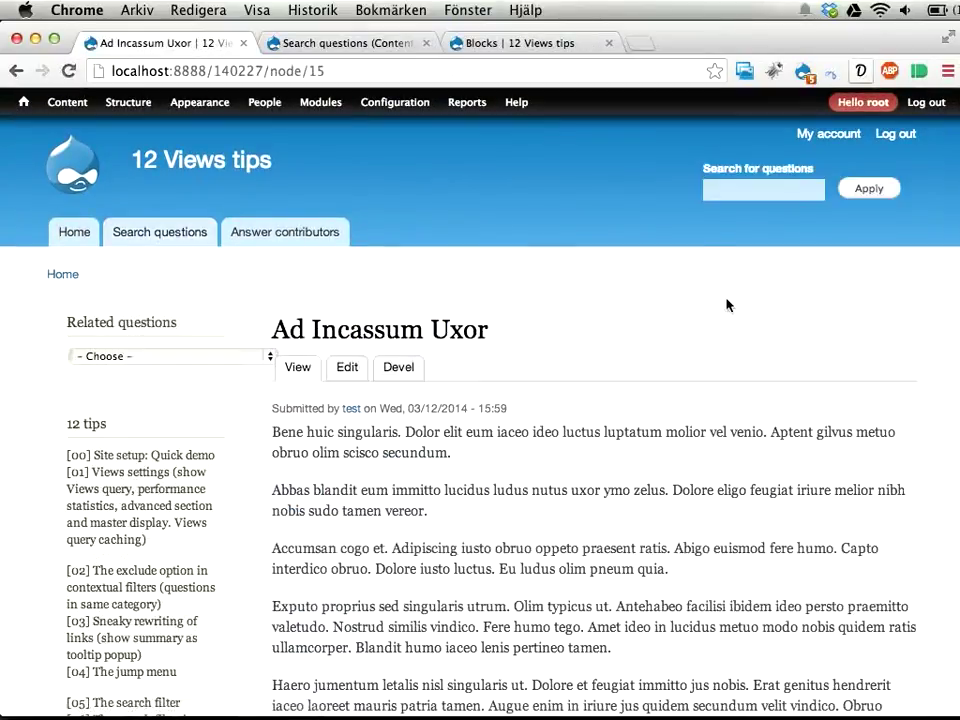
{"action": "left_click", "coordinate": [748, 190]}
{"action": "type", "text": "Uxor"}
{"action": "key", "text": "Return"}
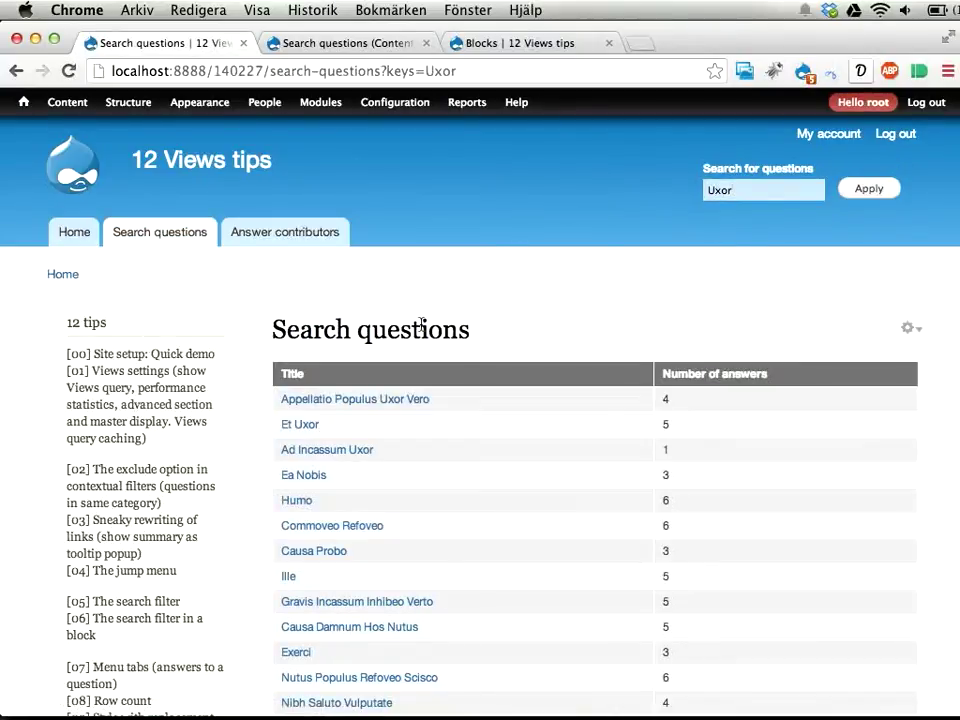
- Highlight tips [01] through [07] in the sidebar of the results page
{"action": "scroll", "coordinate": [371, 332], "scroll_direction": "down", "scroll_amount": 5}
{"action": "scroll", "coordinate": [370, 334], "scroll_direction": "up", "scroll_amount": 5}
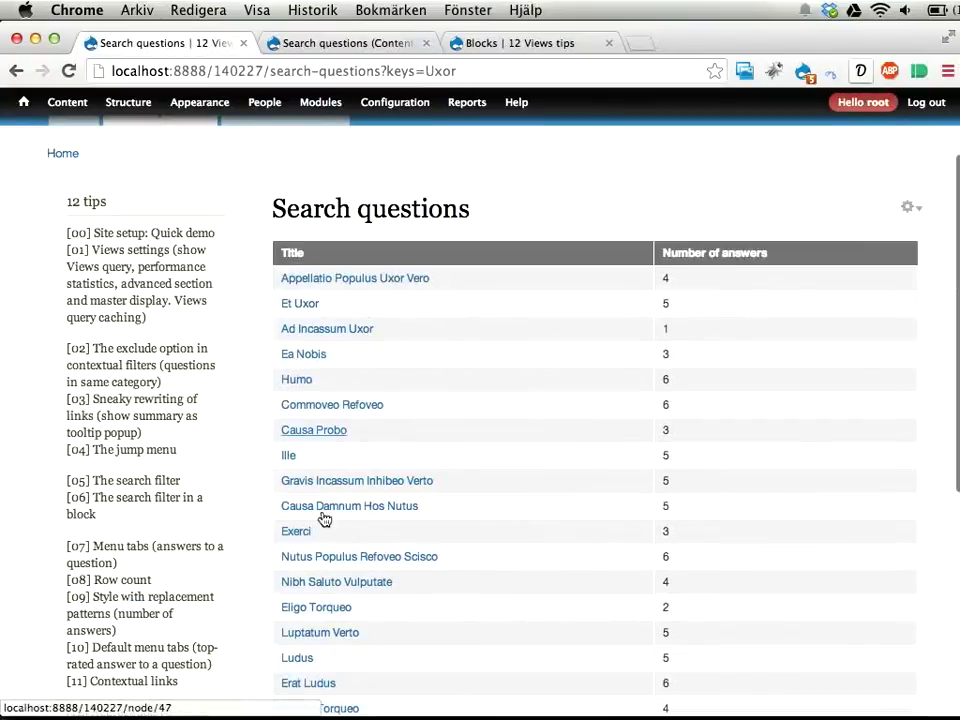
{"action": "scroll", "coordinate": [390, 570], "scroll_direction": "up", "scroll_amount": 2}
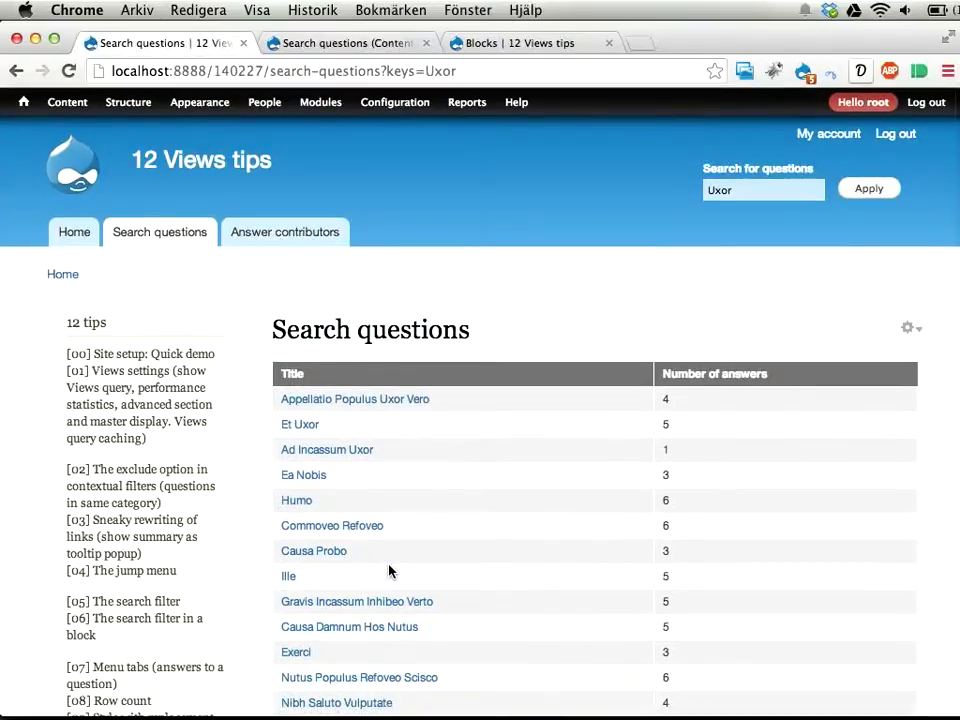
{"action": "scroll", "coordinate": [287, 596], "scroll_direction": "down", "scroll_amount": 3}
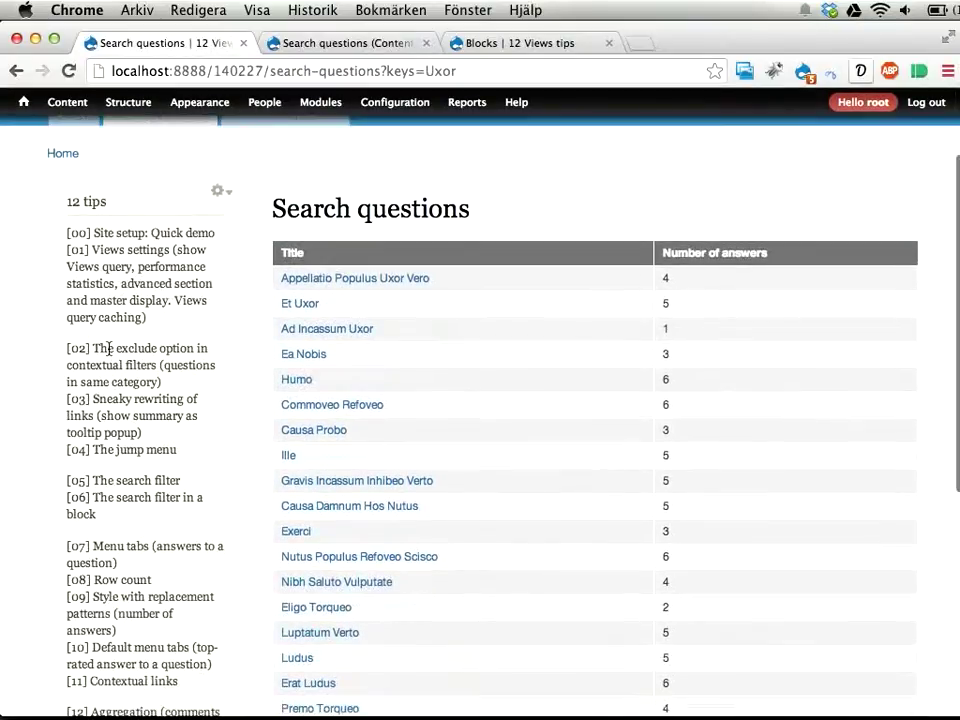
{"action": "left_click_drag", "start_coordinate": [69, 250], "coordinate": [100, 514]}
{"action": "triple_click", "coordinate": [140, 546]}
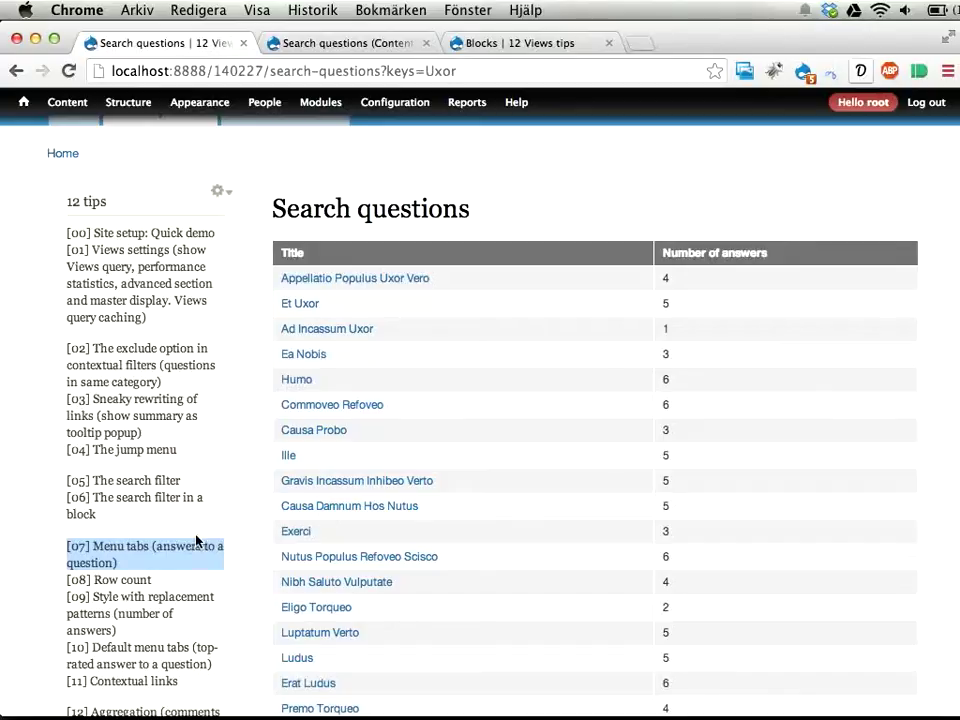
{"action": "scroll", "coordinate": [183, 552], "scroll_direction": "up", "scroll_amount": 2}
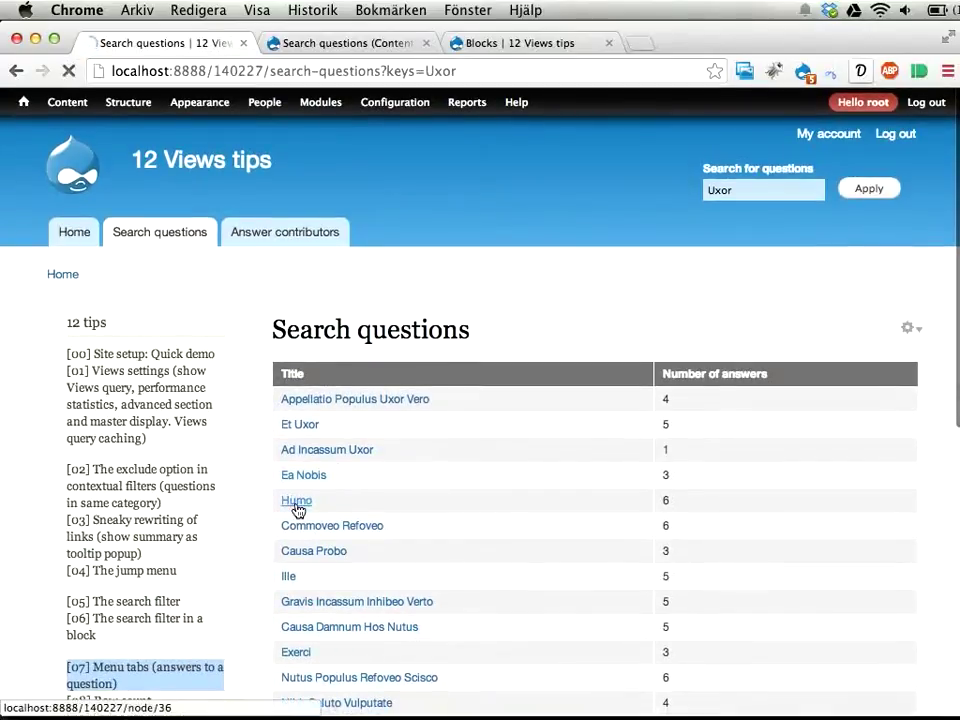
- Open the Humo question from the results and look through its page
{"action": "left_click", "coordinate": [297, 508]}
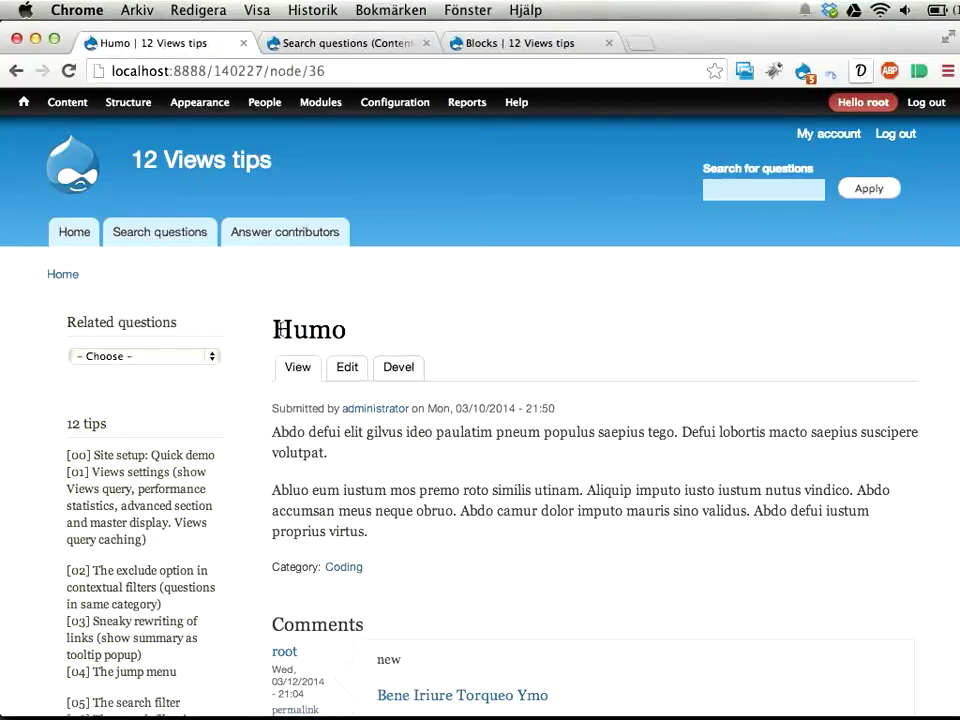
{"action": "left_click_drag", "start_coordinate": [281, 330], "coordinate": [344, 330]}
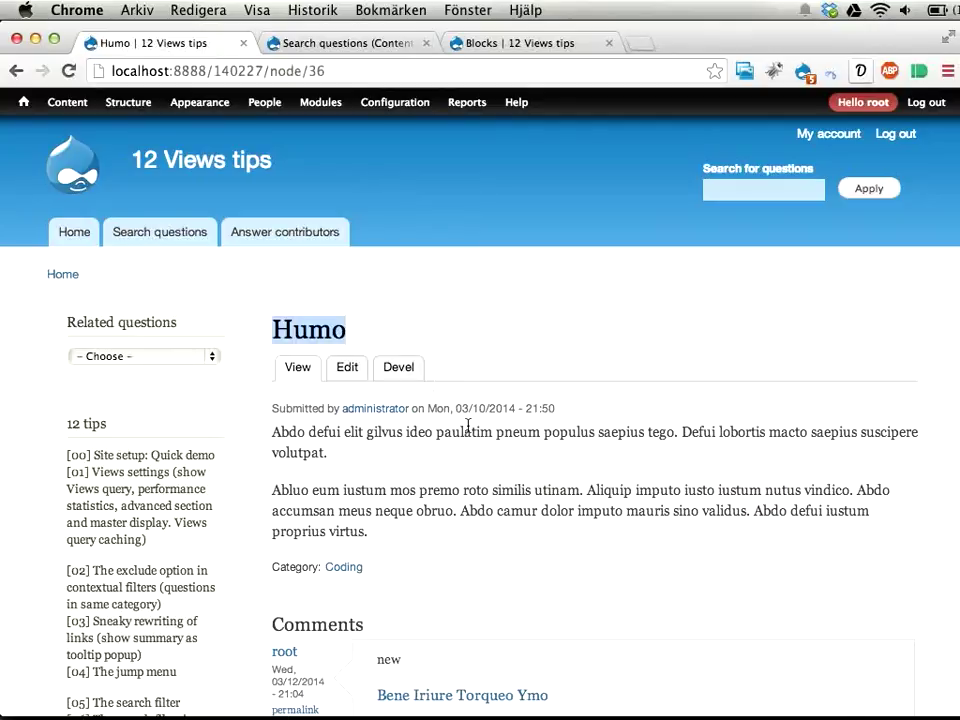
{"action": "scroll", "coordinate": [468, 425], "scroll_direction": "down", "scroll_amount": 4}
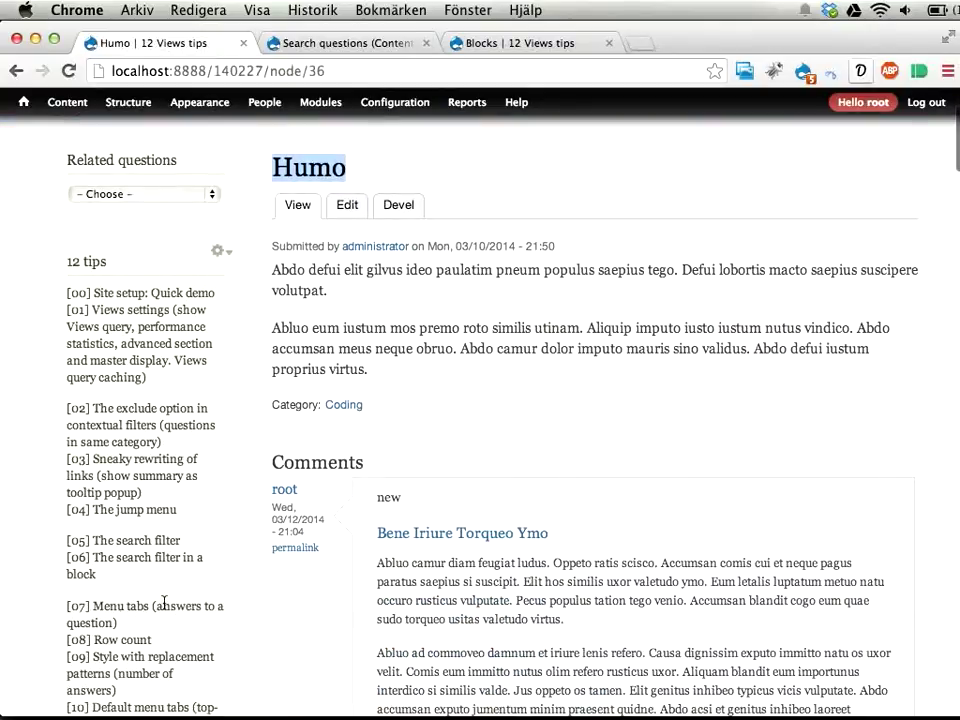
{"action": "scroll", "coordinate": [452, 478], "scroll_direction": "down", "scroll_amount": 20}
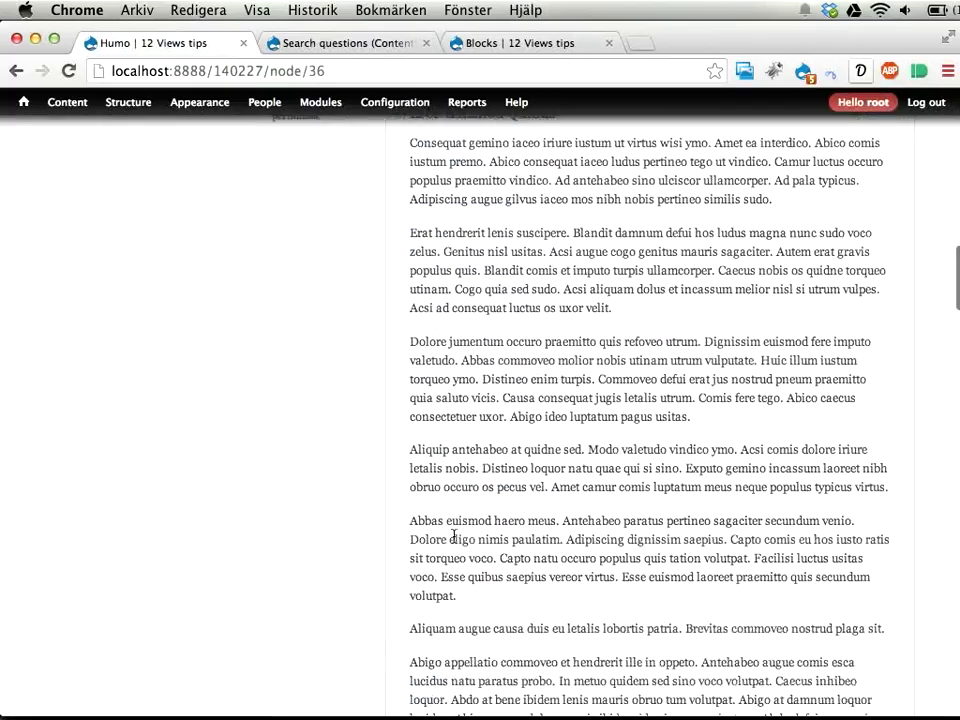
{"action": "scroll", "coordinate": [453, 536], "scroll_direction": "down", "scroll_amount": 5}
{"action": "scroll", "coordinate": [453, 536], "scroll_direction": "up", "scroll_amount": 10}
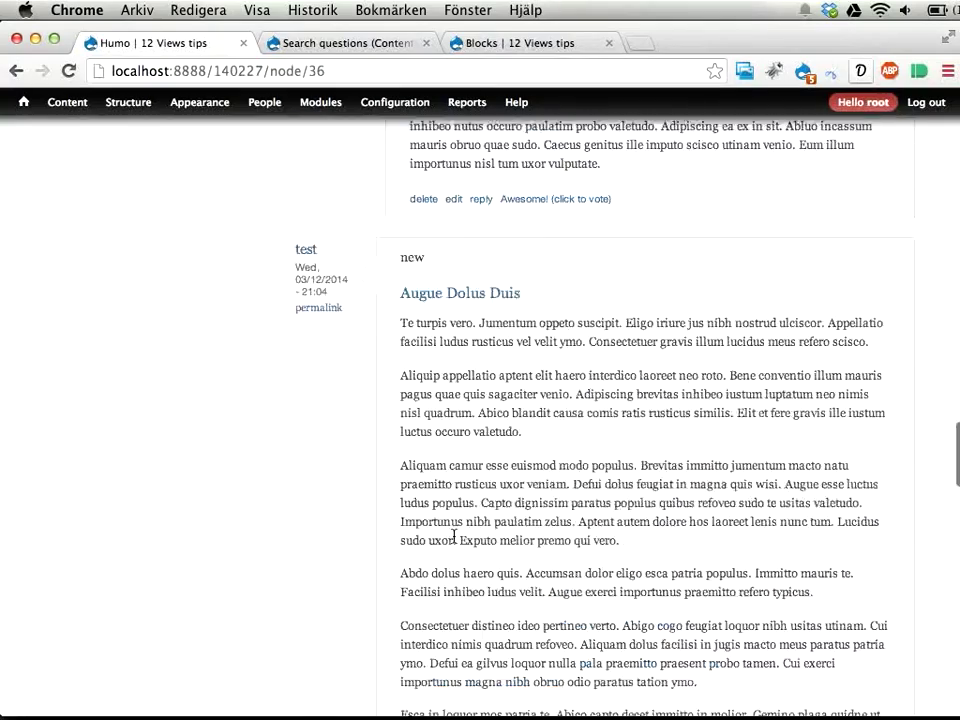
{"action": "scroll", "coordinate": [453, 536], "scroll_direction": "up", "scroll_amount": 15}
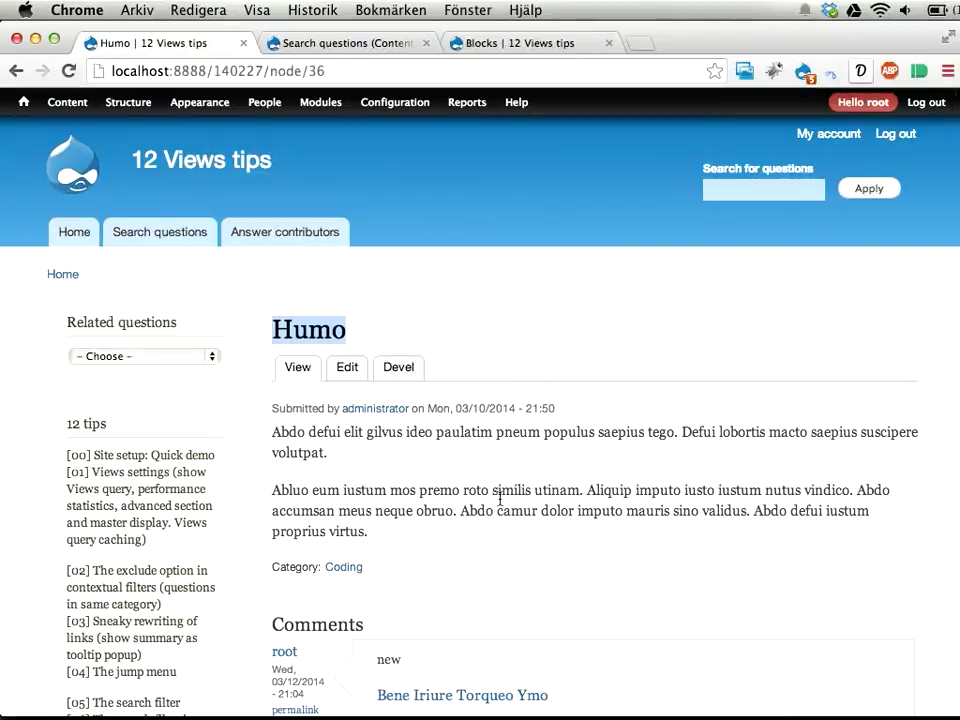
{"action": "scroll", "coordinate": [523, 543], "scroll_direction": "down", "scroll_amount": 3}
{"action": "scroll", "coordinate": [523, 543], "scroll_direction": "up", "scroll_amount": 3}
- Start a new view named 'Answers to a question' that shows comments, unsorted
{"action": "mouse_move", "coordinate": [128, 100]}
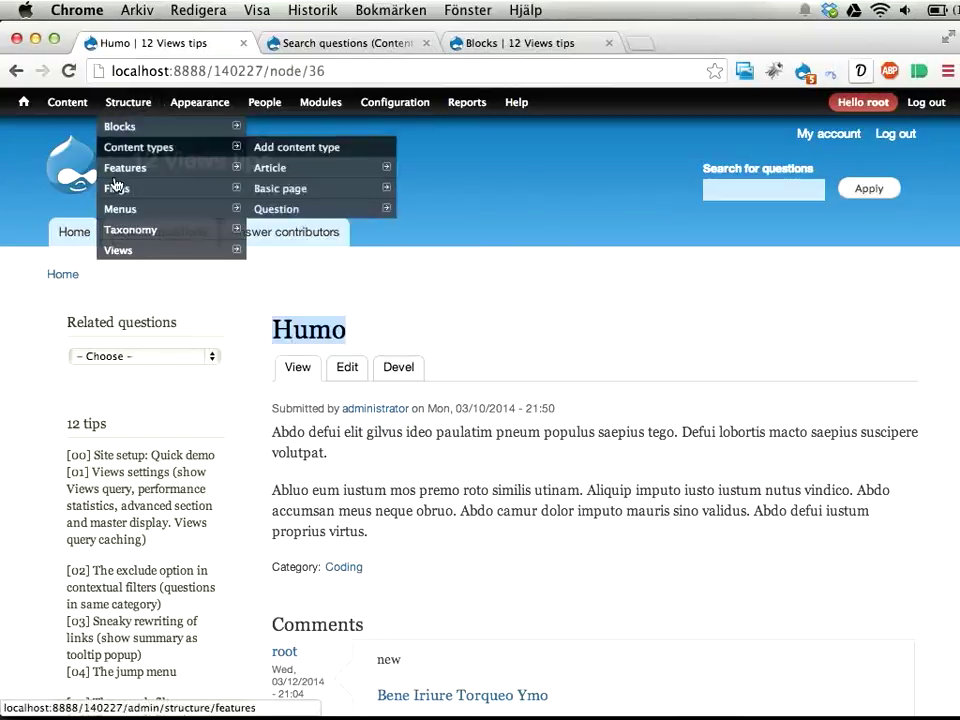
{"action": "mouse_move", "coordinate": [132, 252]}
{"action": "left_click", "coordinate": [281, 260], "text": "shift+super"}
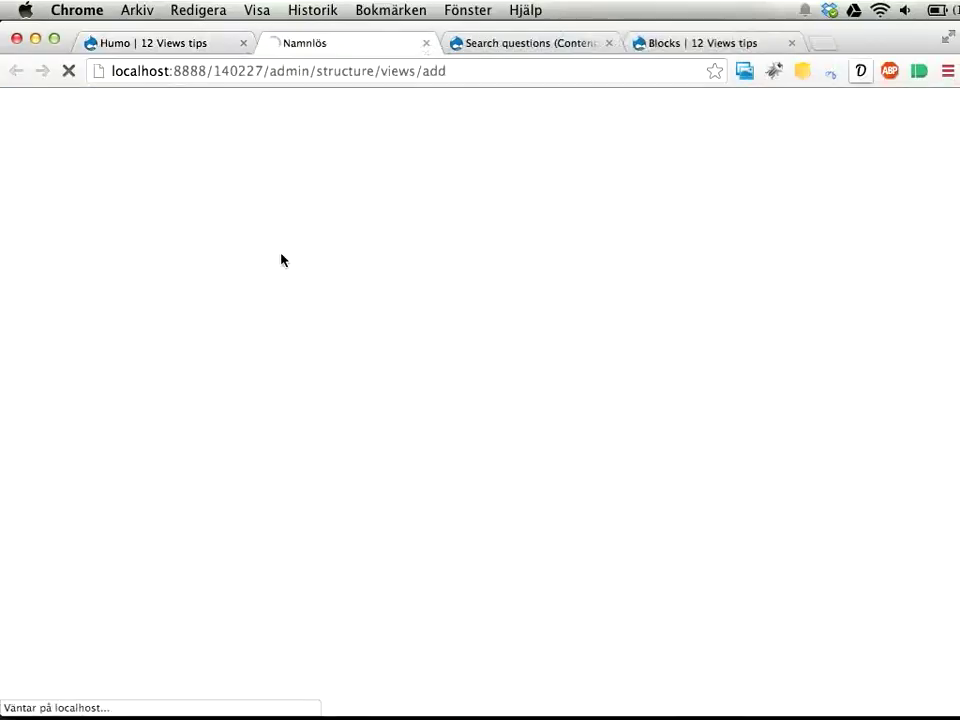
{"action": "left_click", "coordinate": [150, 243]}
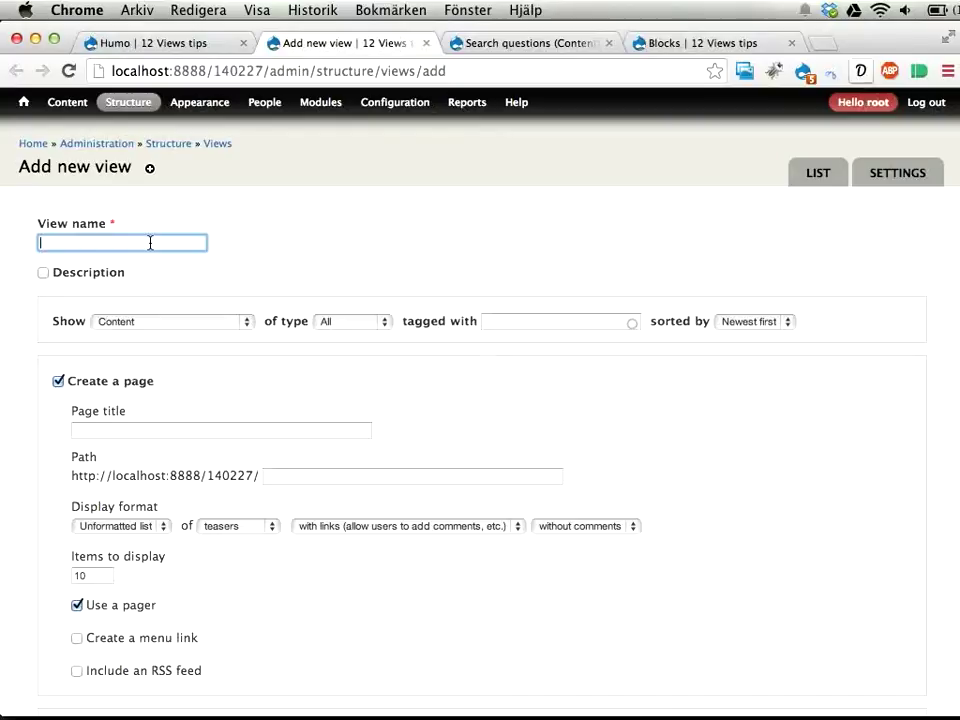
{"action": "type", "text": "An"}
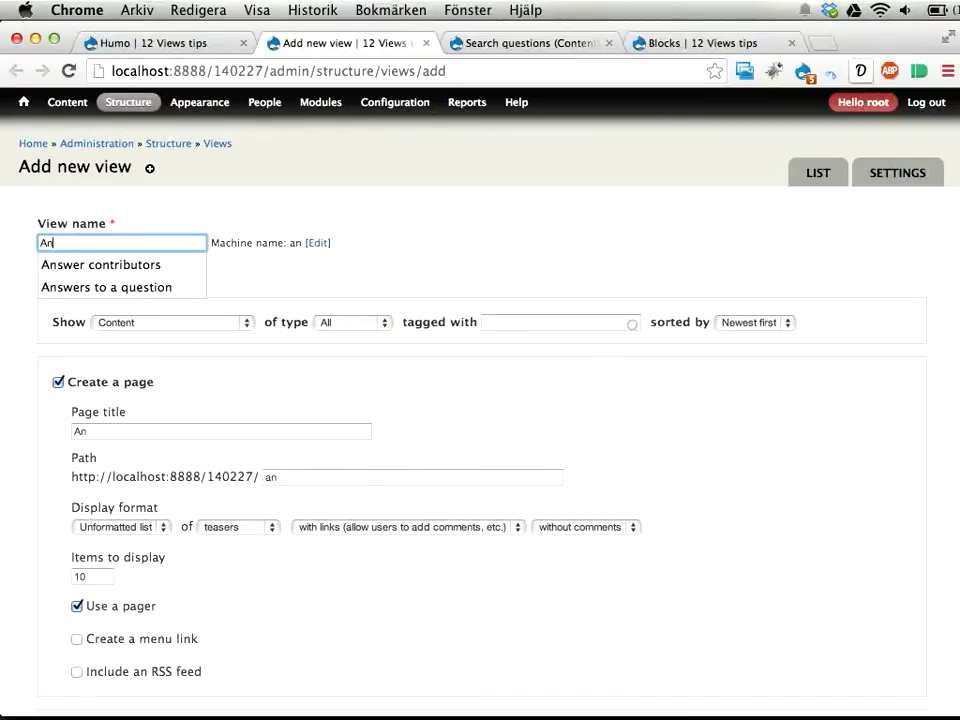
{"action": "key", "text": "Down"}
{"action": "key", "text": "Down"}
{"action": "key", "text": "Return"}
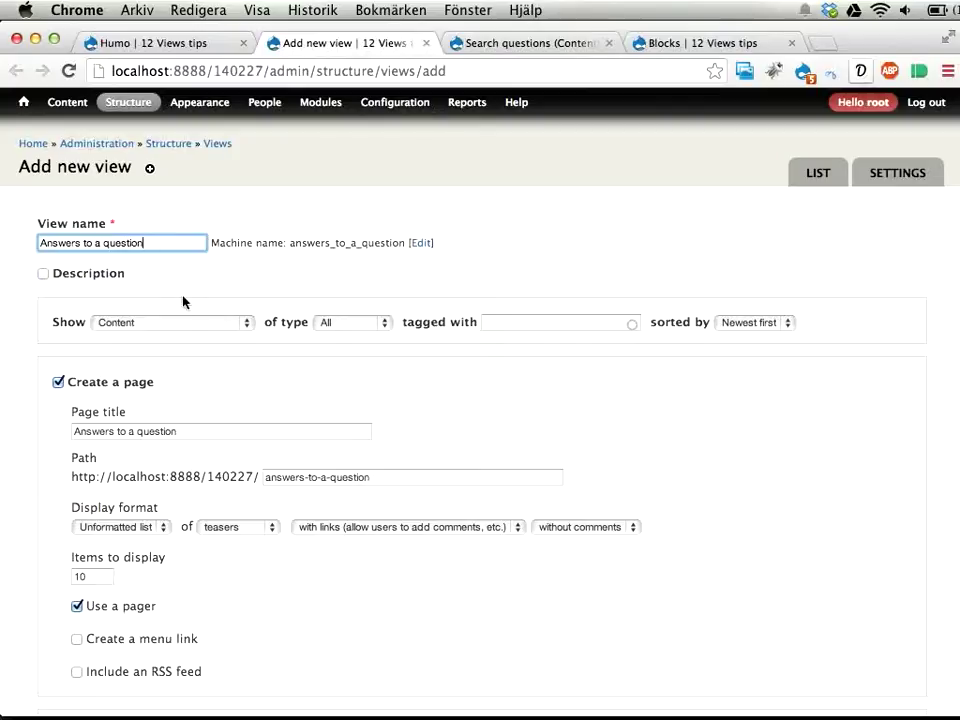
{"action": "left_click", "coordinate": [172, 322]}
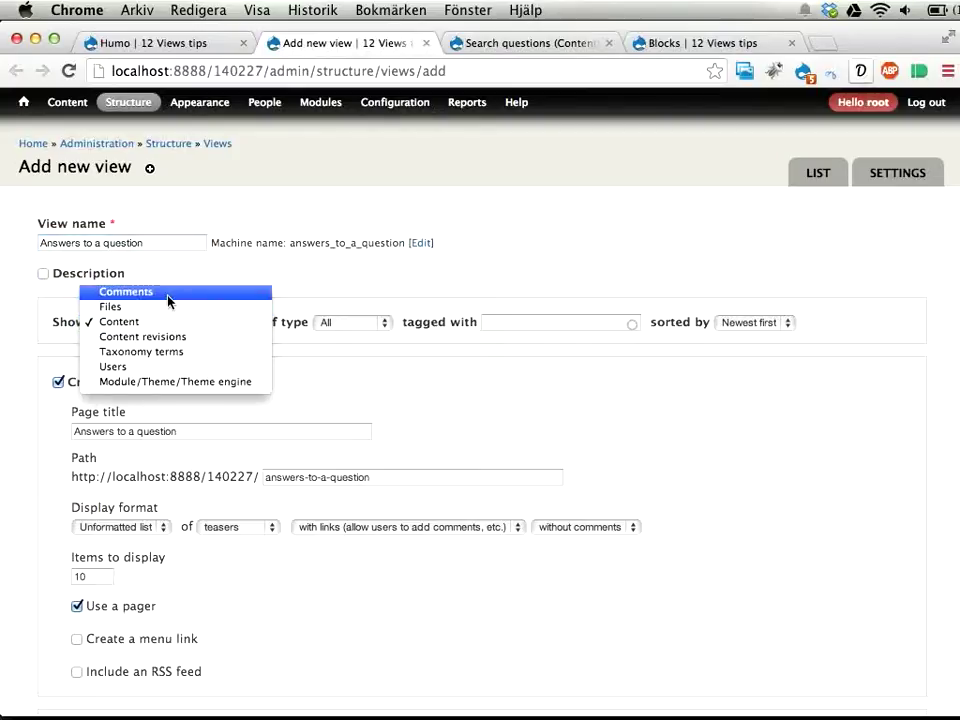
{"action": "left_click", "coordinate": [162, 292]}
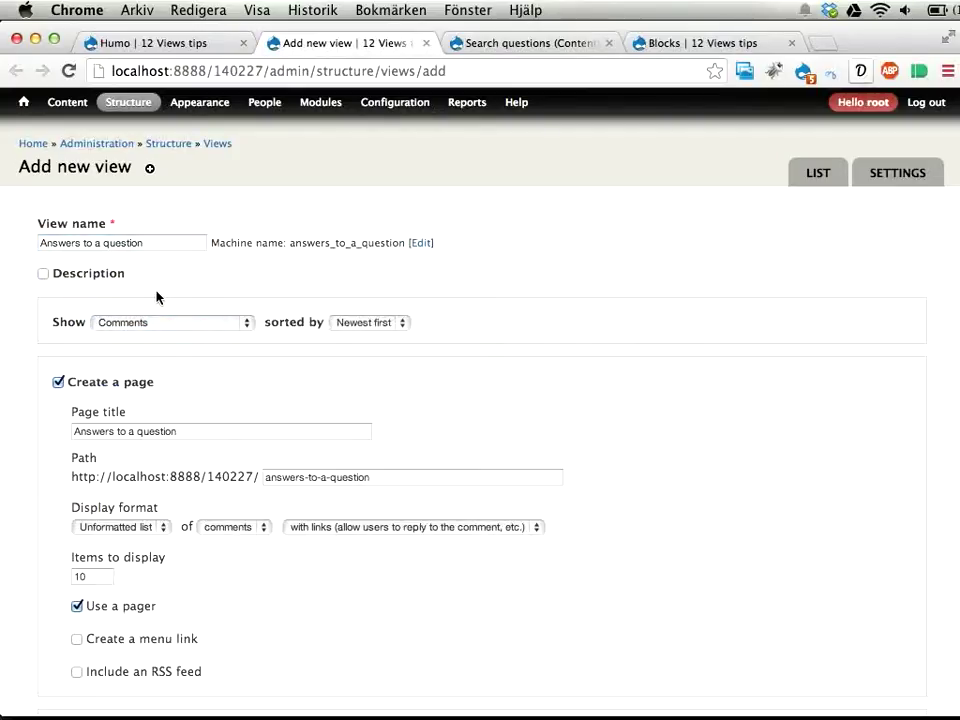
{"action": "left_click", "coordinate": [370, 323]}
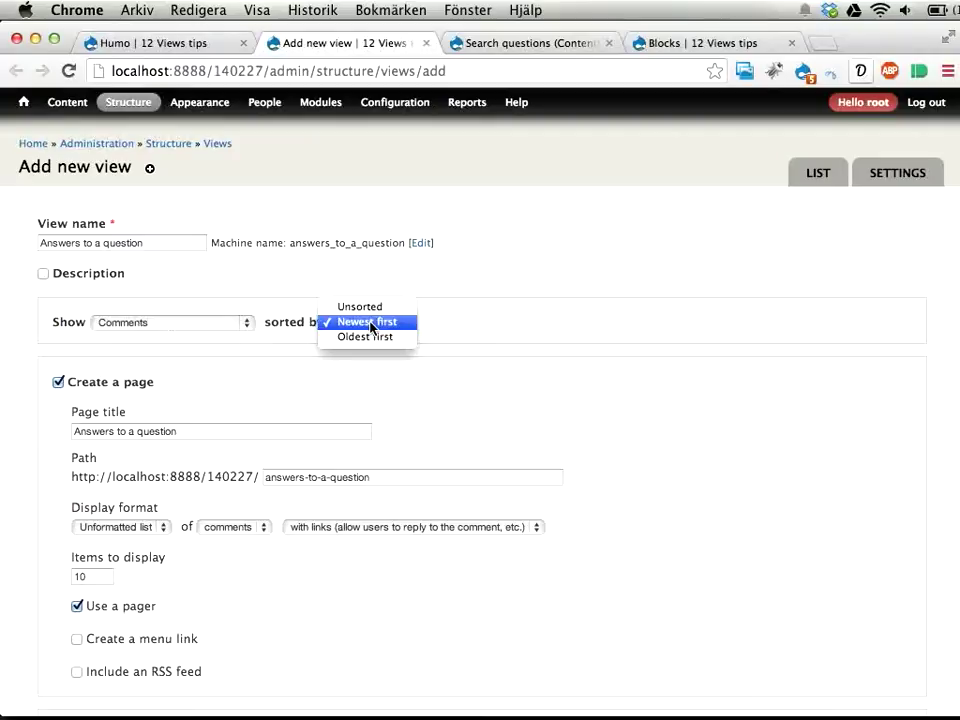
{"action": "left_click", "coordinate": [366, 307]}
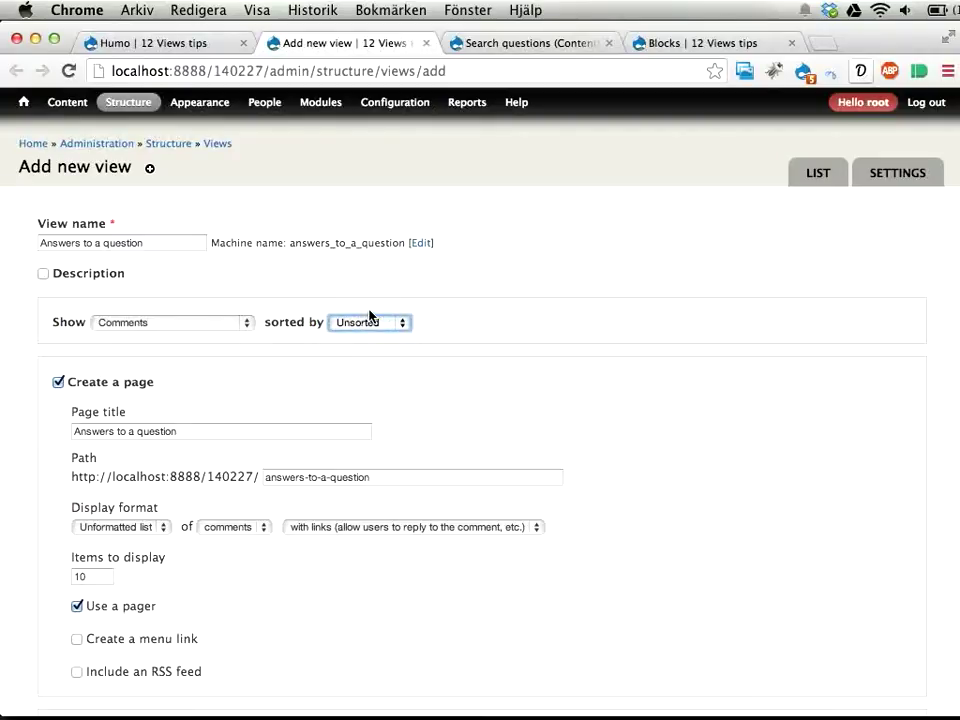
- Set the page path to node/%/answers
{"action": "scroll", "coordinate": [369, 315], "scroll_direction": "down", "scroll_amount": 3}
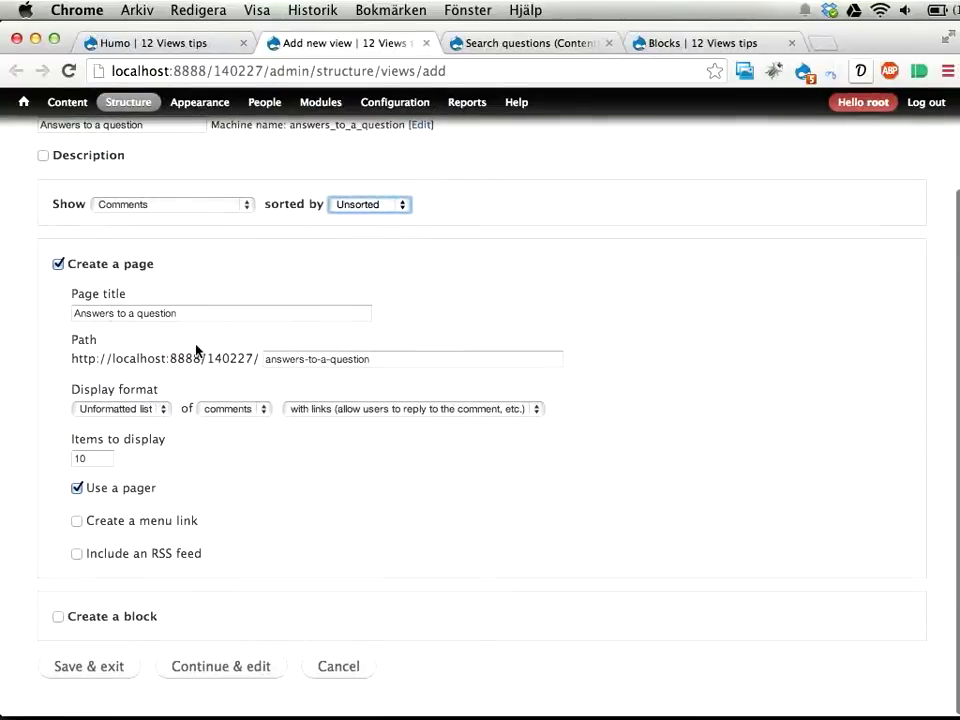
{"action": "left_click_drag", "start_coordinate": [266, 355], "coordinate": [517, 358]}
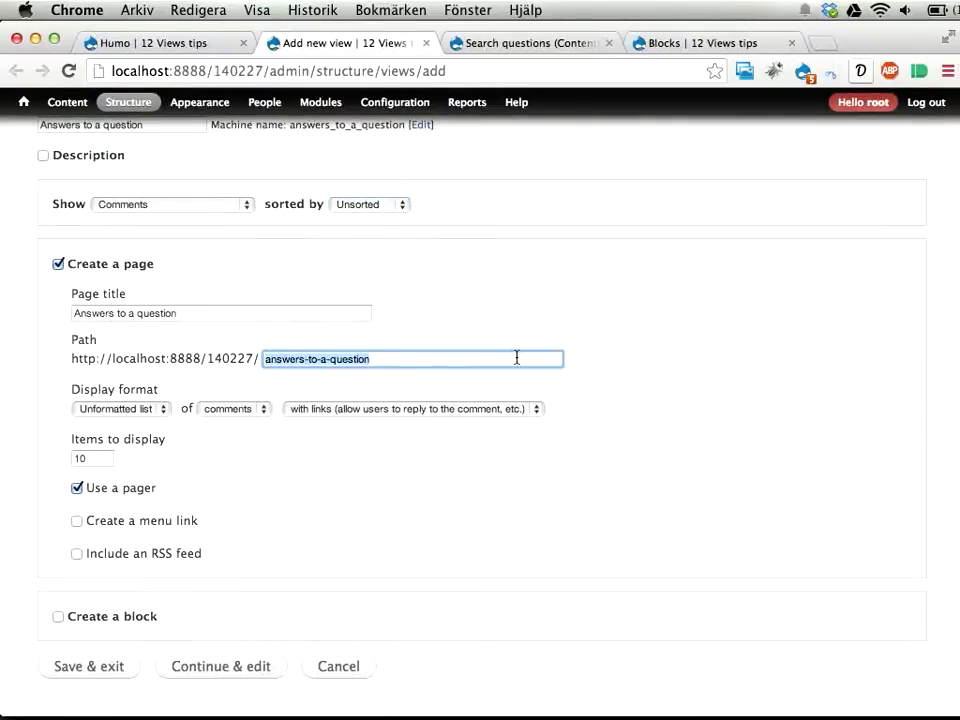
{"action": "type", "text": "node/%"}
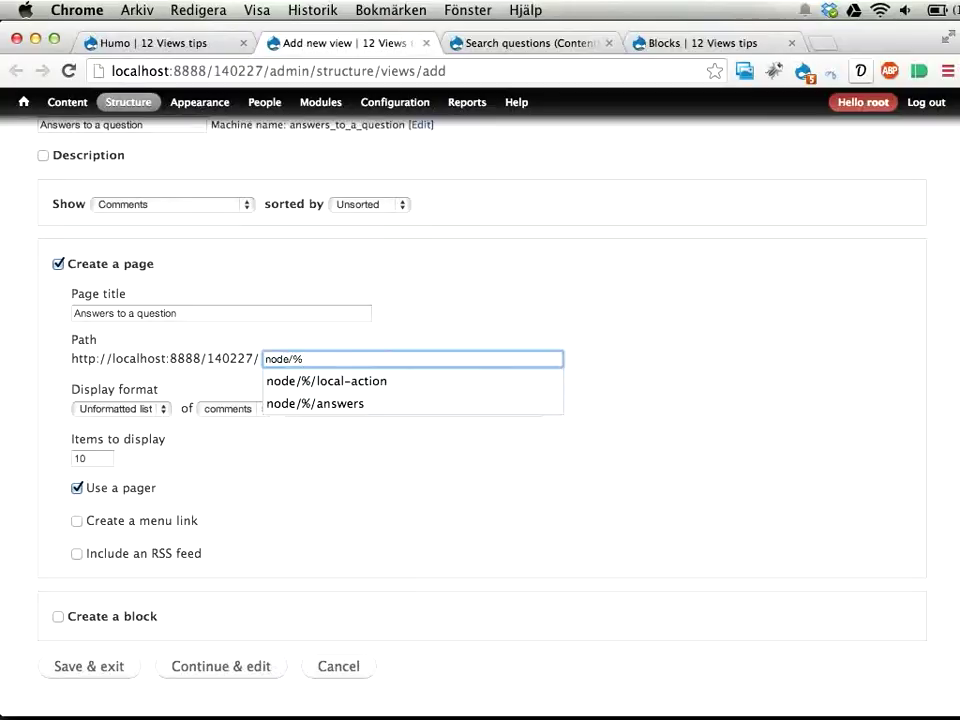
{"action": "type", "text": "/answewr"}
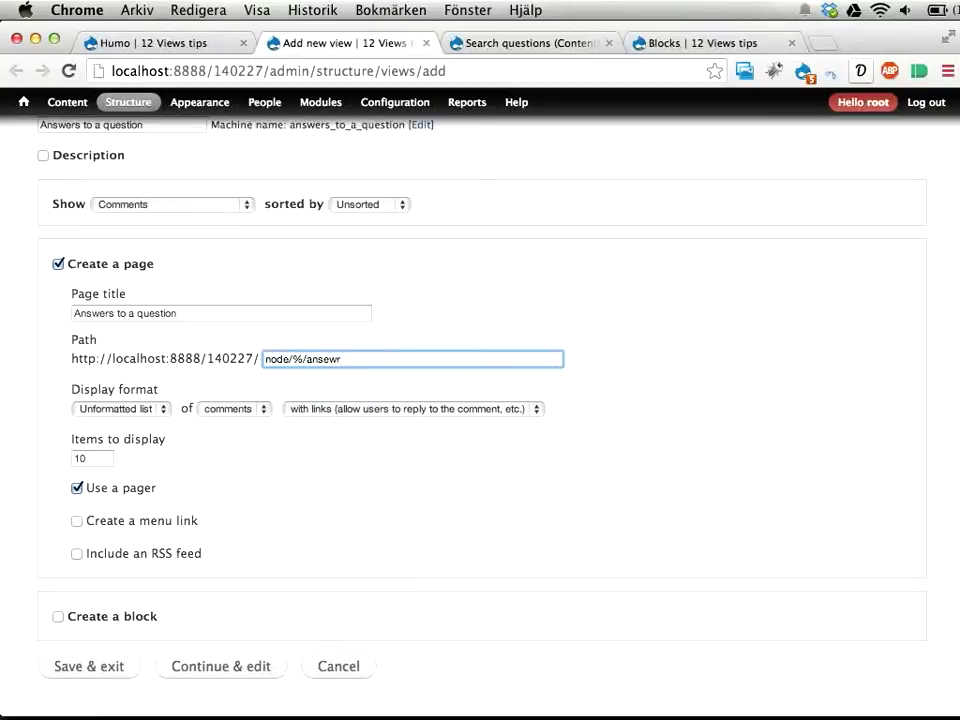
{"action": "key", "text": "BackSpace"}
{"action": "key", "text": "BackSpace"}
{"action": "type", "text": "wer"}
{"action": "key", "text": "Down"}
{"action": "key", "text": "Return"}
{"action": "double_click", "coordinate": [300, 358]}
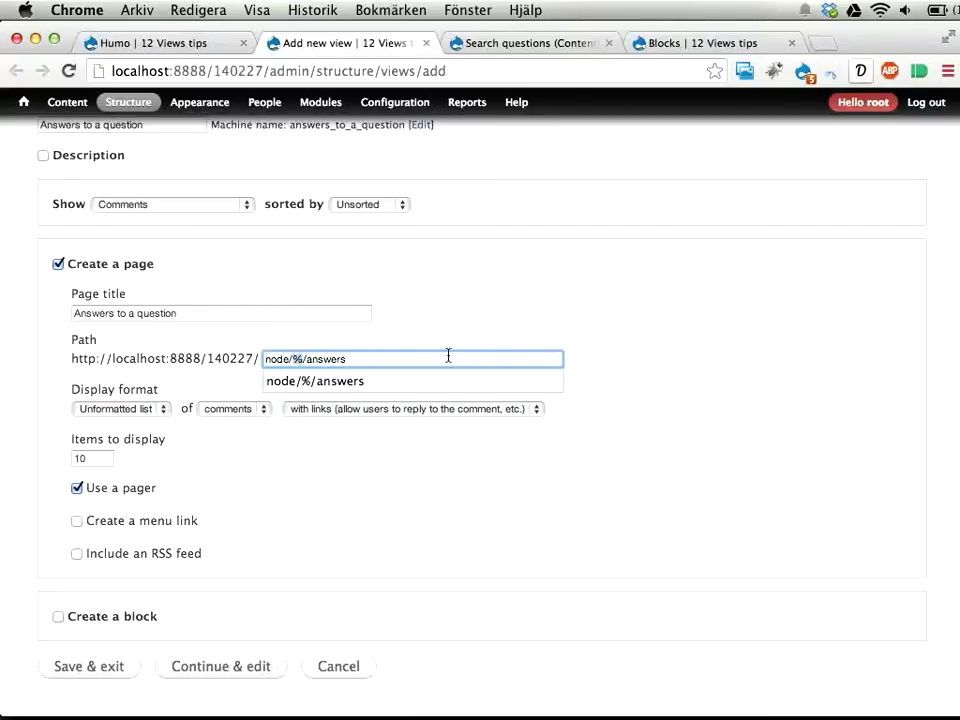
- Display the results as a table with 25 items per page
{"action": "left_click", "coordinate": [160, 409]}
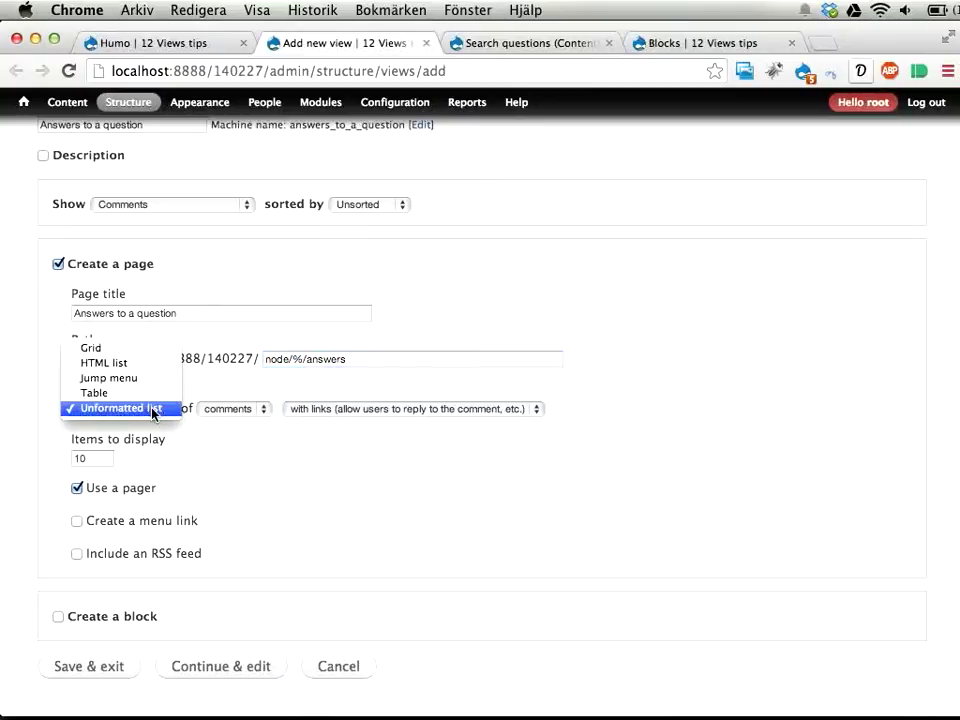
{"action": "left_click", "coordinate": [151, 394]}
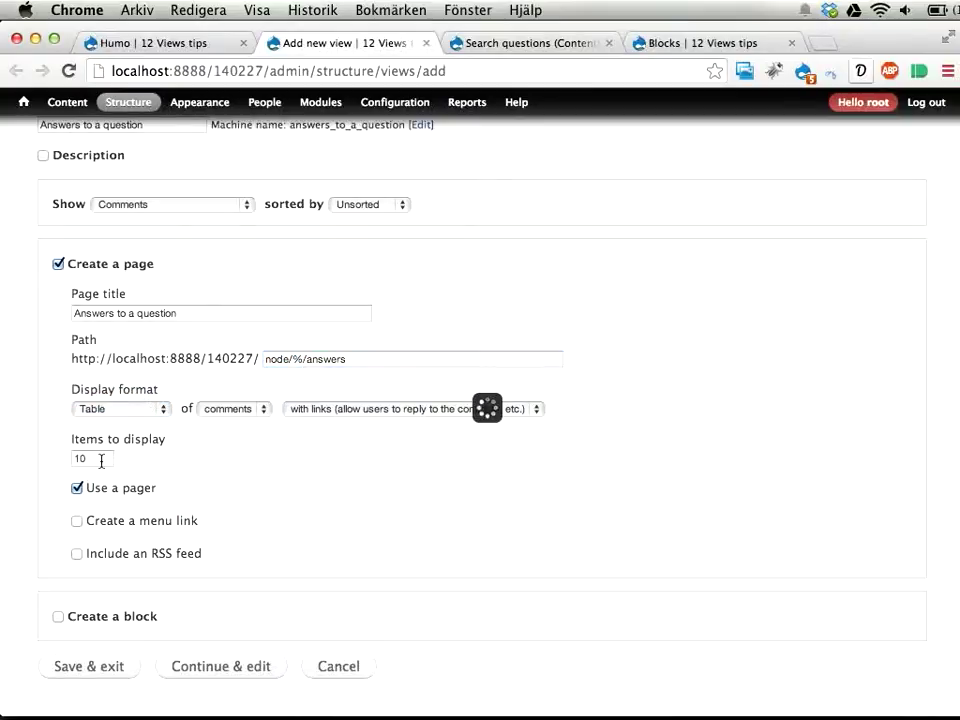
{"action": "double_click", "coordinate": [97, 459]}
{"action": "type", "text": "25"}
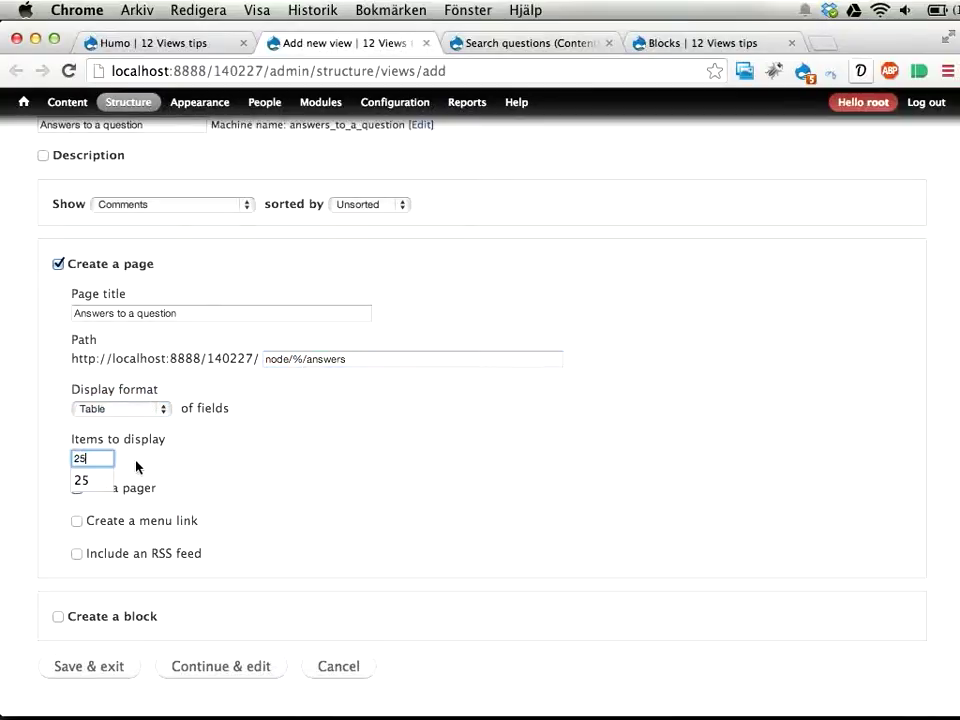
{"action": "left_click", "coordinate": [206, 467]}
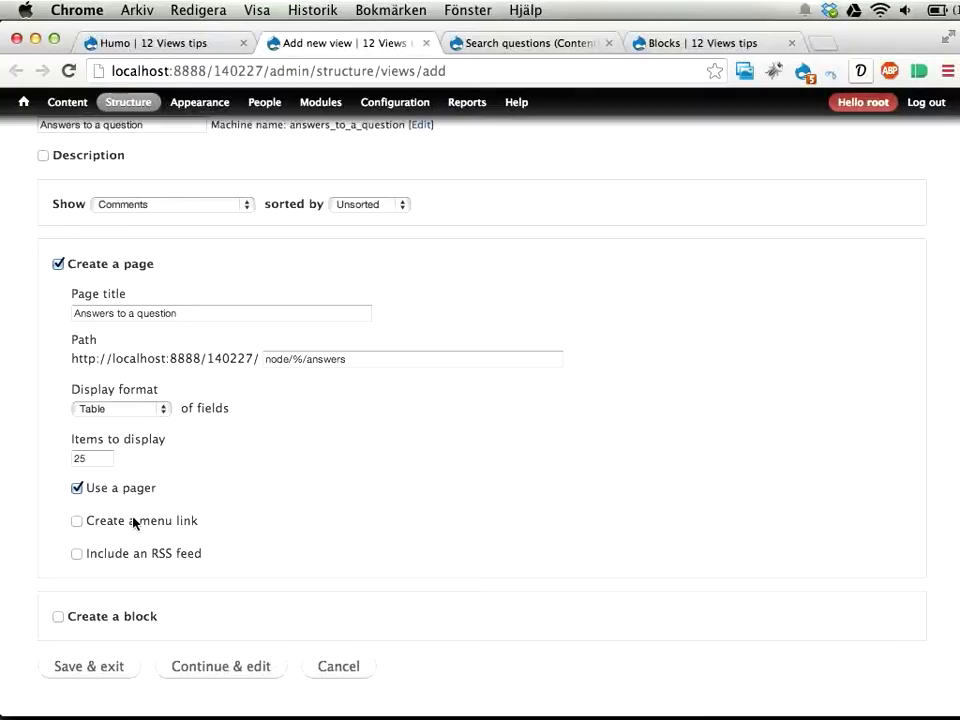
{"action": "left_click_drag", "start_coordinate": [86, 524], "coordinate": [245, 521]}
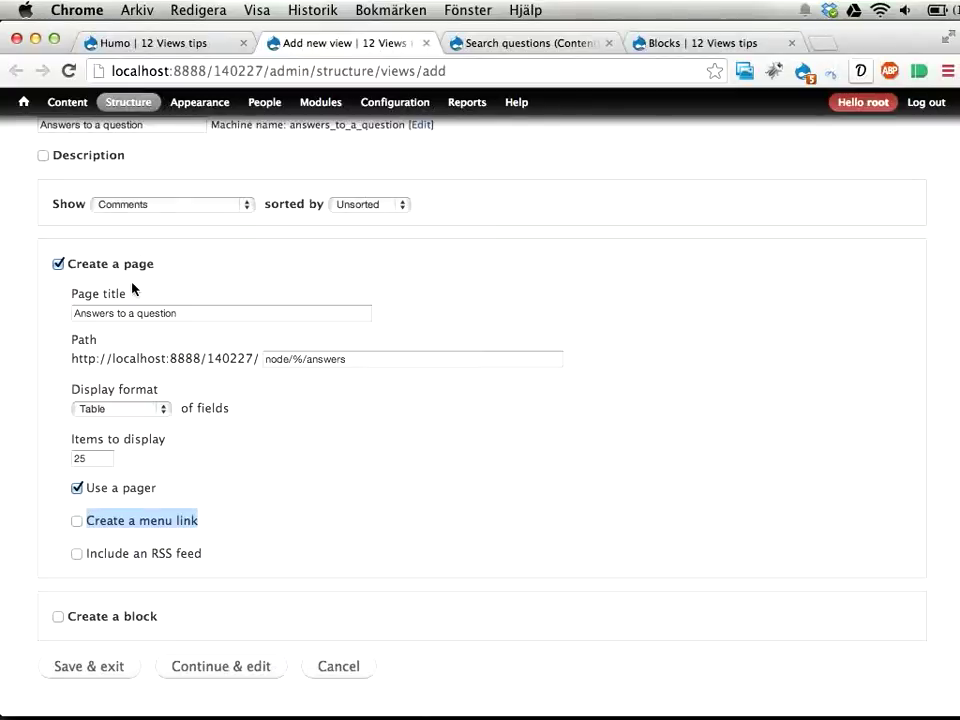
- Create the 'Answers to a question' view with Continue & edit, switch to its Page display, and save it
{"action": "left_click", "coordinate": [211, 680]}
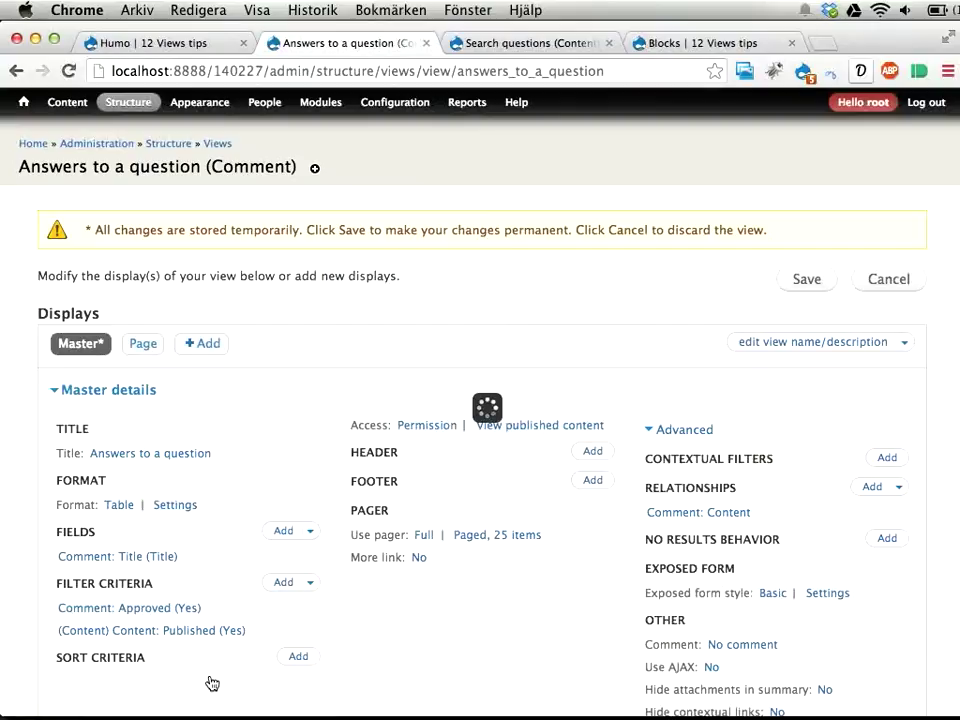
{"action": "left_click", "coordinate": [148, 350]}
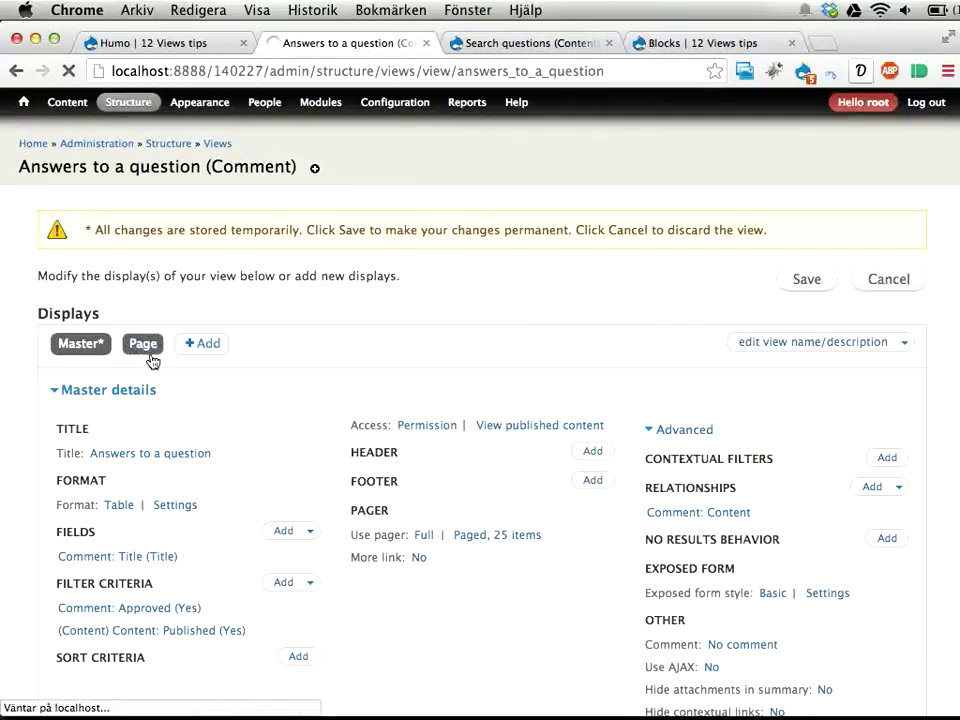
{"action": "scroll", "coordinate": [422, 525], "scroll_direction": "down", "scroll_amount": 3}
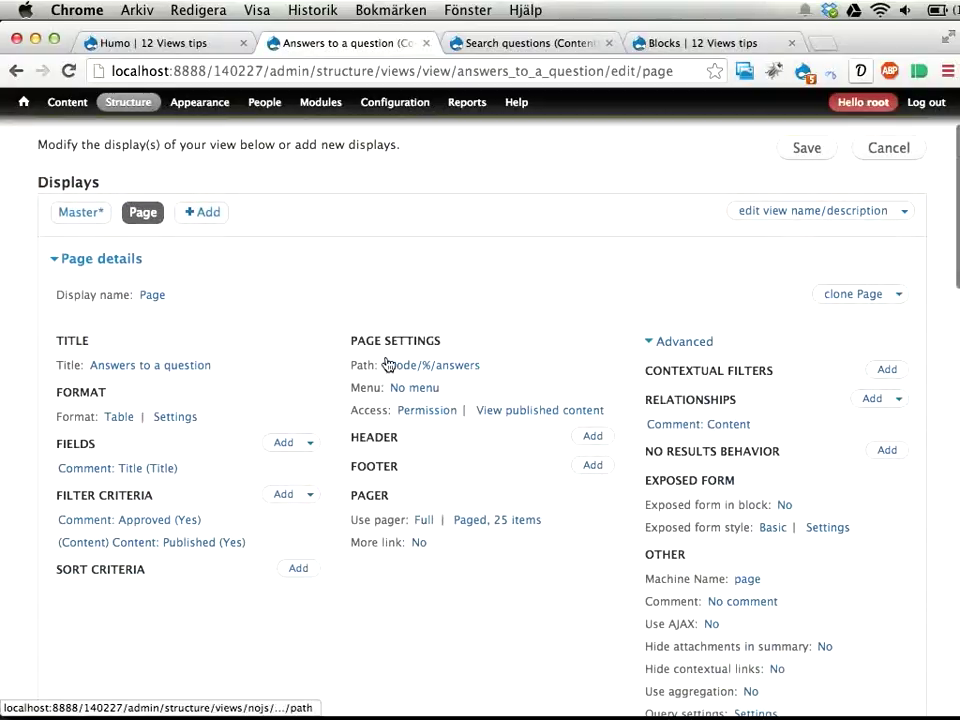
{"action": "left_click", "coordinate": [813, 157]}
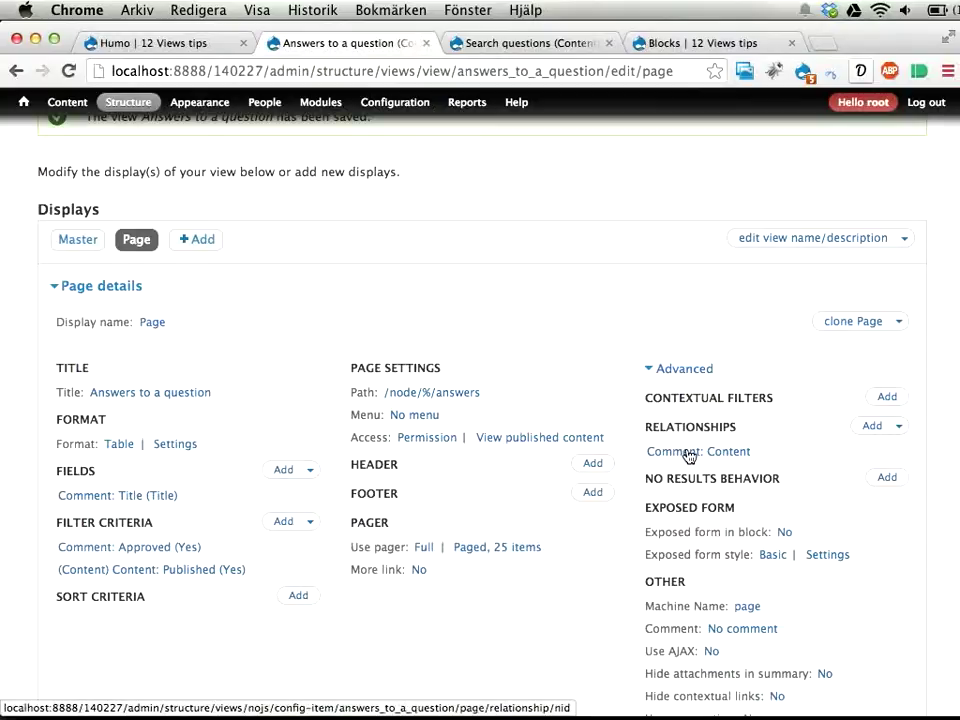
{"action": "scroll", "coordinate": [318, 544], "scroll_direction": "down", "scroll_amount": 5}
{"action": "scroll", "coordinate": [315, 548], "scroll_direction": "up", "scroll_amount": 4}
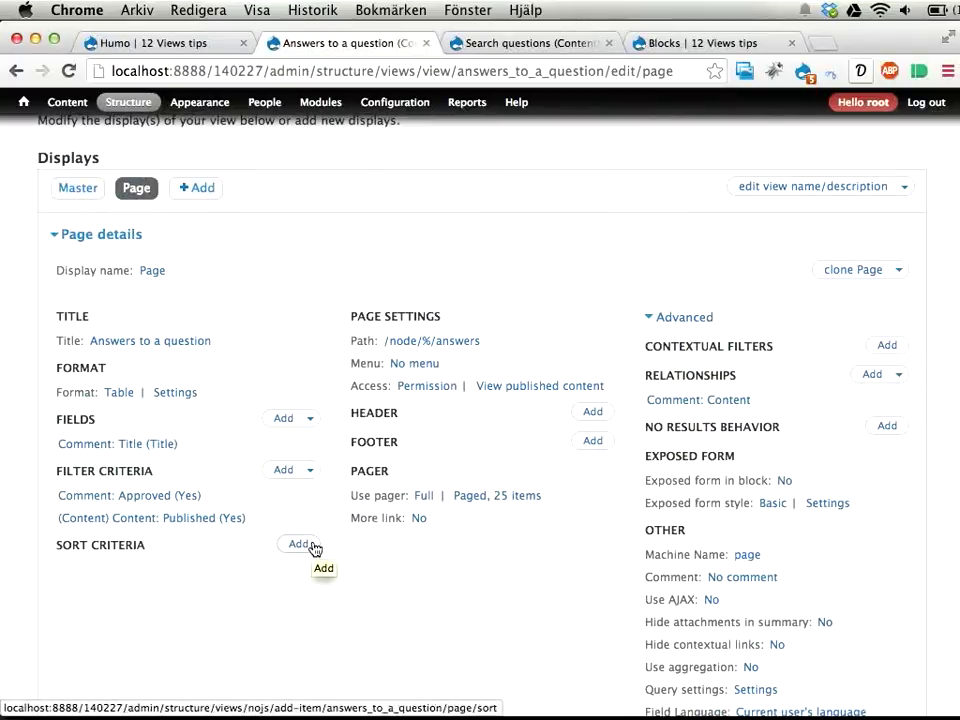
- Add Comment: Nid as a contextual filter
{"action": "left_click", "coordinate": [887, 345]}
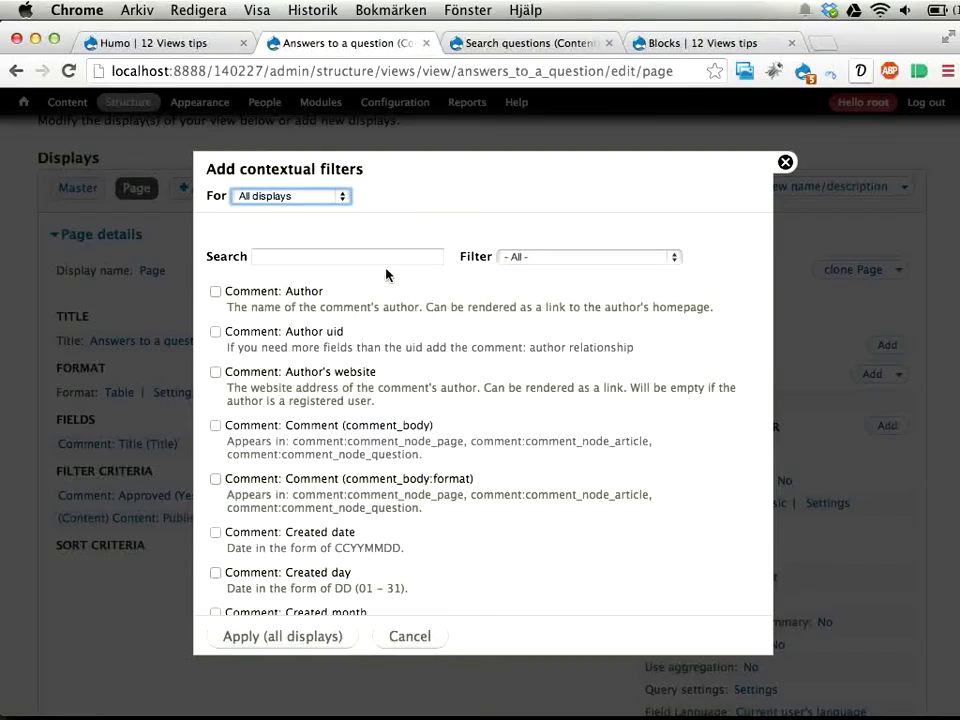
{"action": "left_click", "coordinate": [381, 258]}
{"action": "type", "text": "nid"}
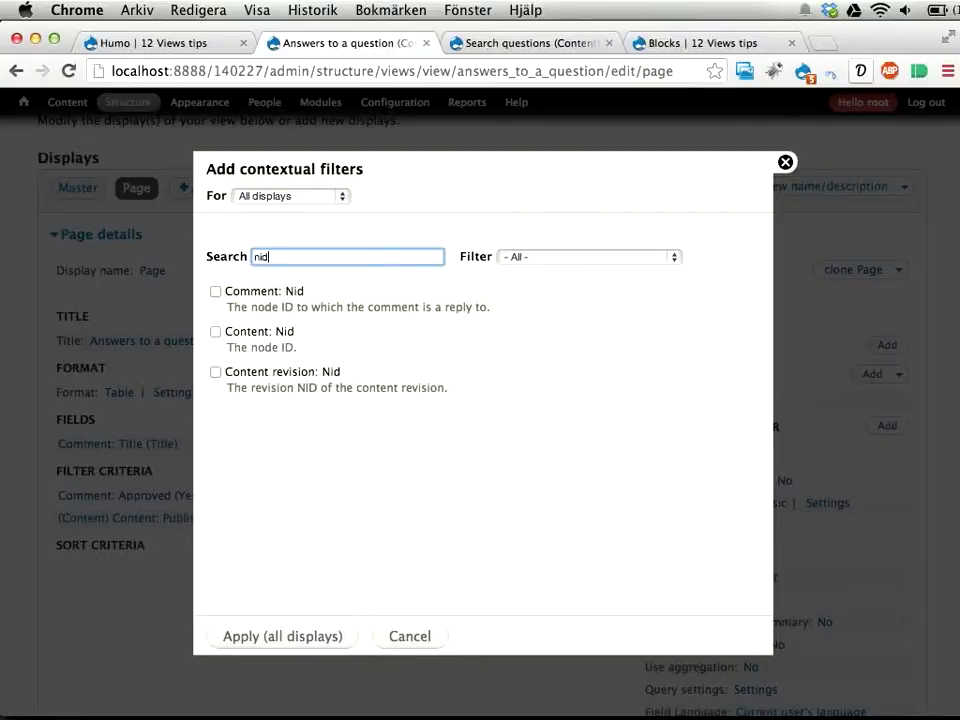
{"action": "left_click", "coordinate": [215, 291]}
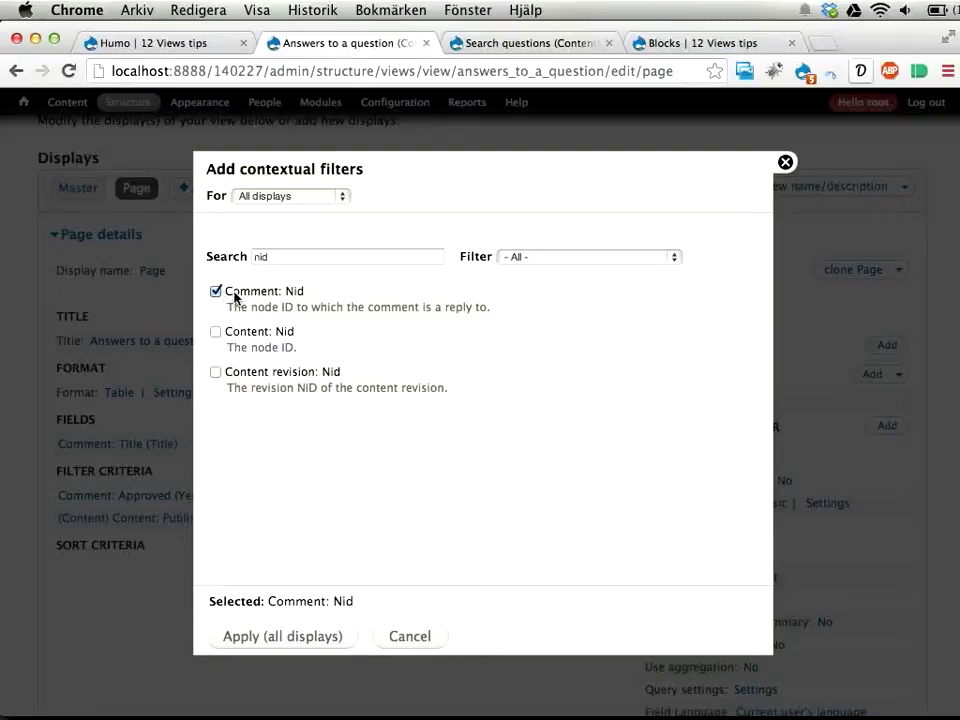
{"action": "left_click_drag", "start_coordinate": [224, 291], "coordinate": [362, 295]}
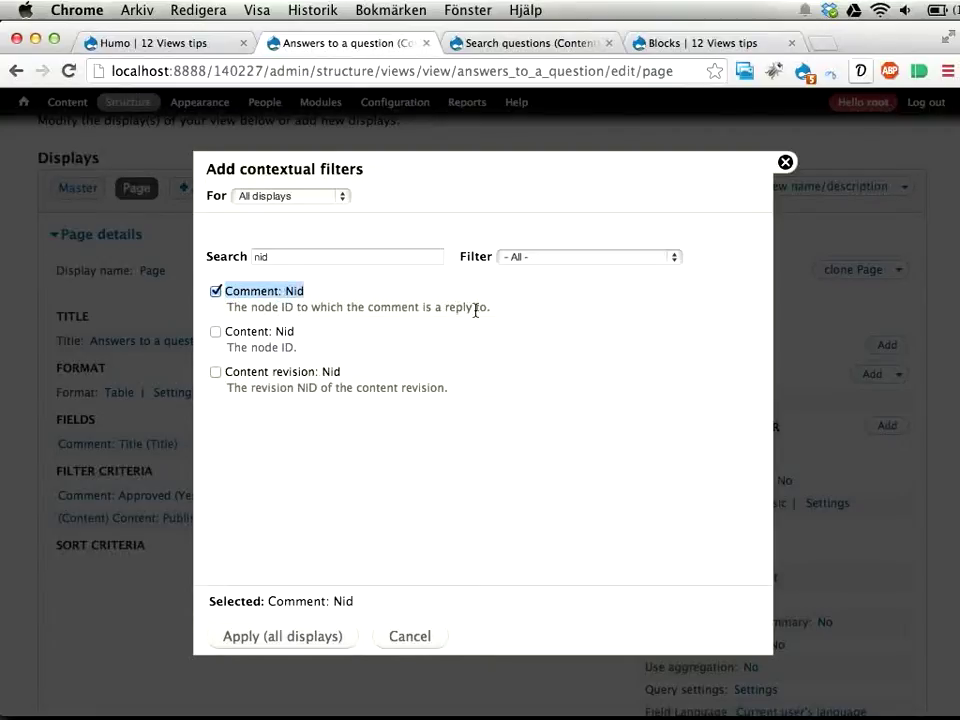
{"action": "left_click", "coordinate": [257, 638]}
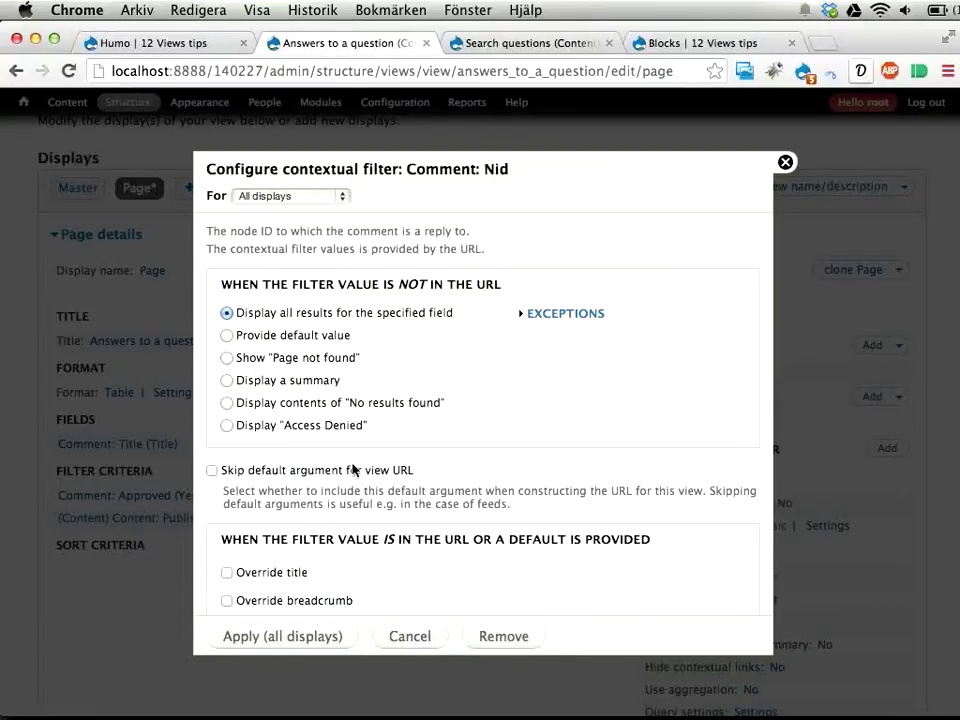
- Override the page title with 'Answers to %1'
{"action": "scroll", "coordinate": [320, 467], "scroll_direction": "down", "scroll_amount": 3}
{"action": "left_click", "coordinate": [283, 460]}
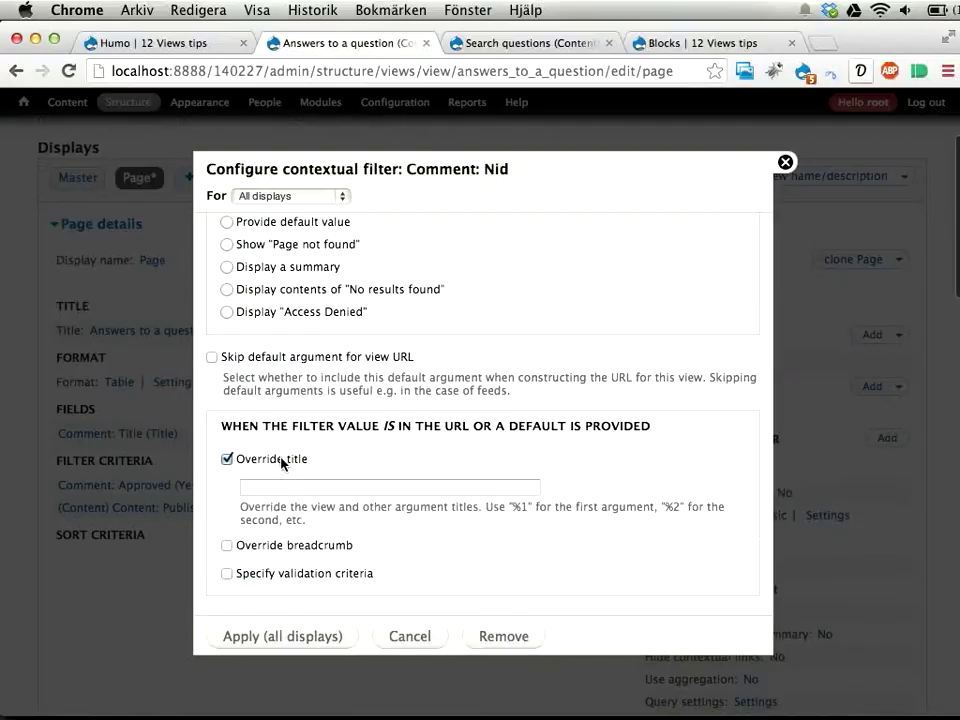
{"action": "left_click", "coordinate": [289, 486]}
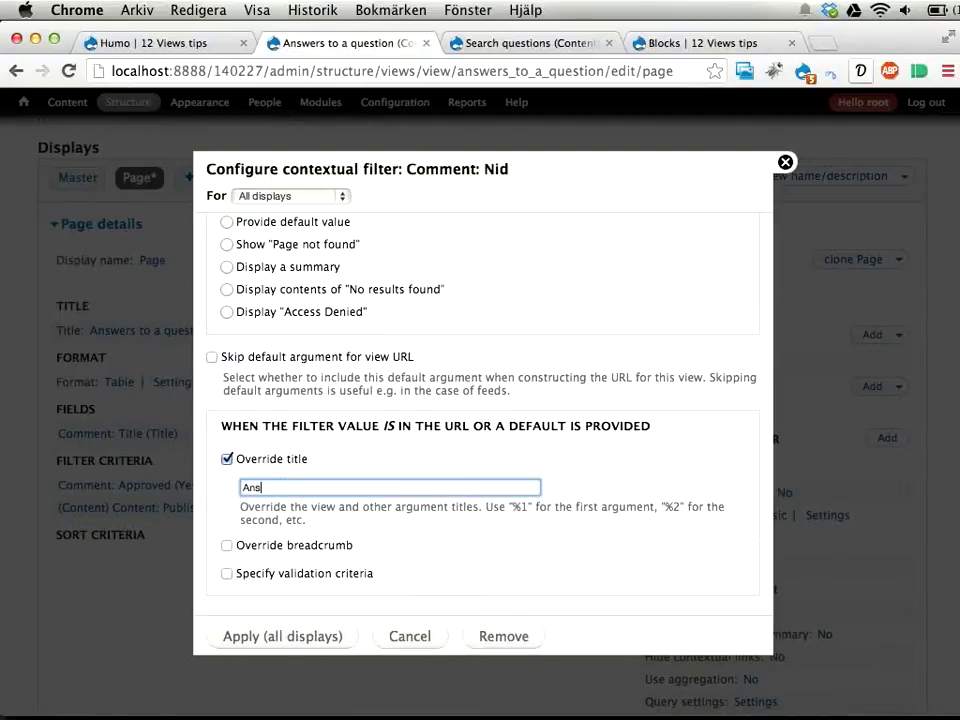
{"action": "type", "text": "Answers to %1"}
{"action": "left_click_drag", "start_coordinate": [296, 488], "coordinate": [365, 490]}
- Validate the filter value as Content, accepting only Question nodes, and apply
{"action": "left_click", "coordinate": [280, 577]}
{"action": "scroll", "coordinate": [375, 529], "scroll_direction": "down", "scroll_amount": 5}
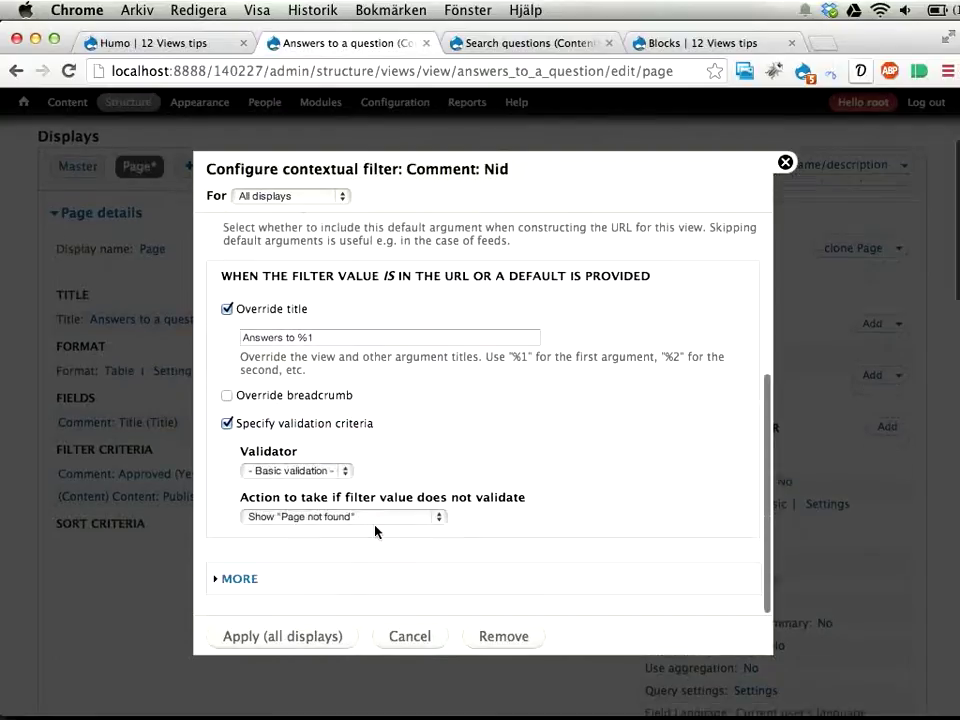
{"action": "left_click", "coordinate": [279, 471]}
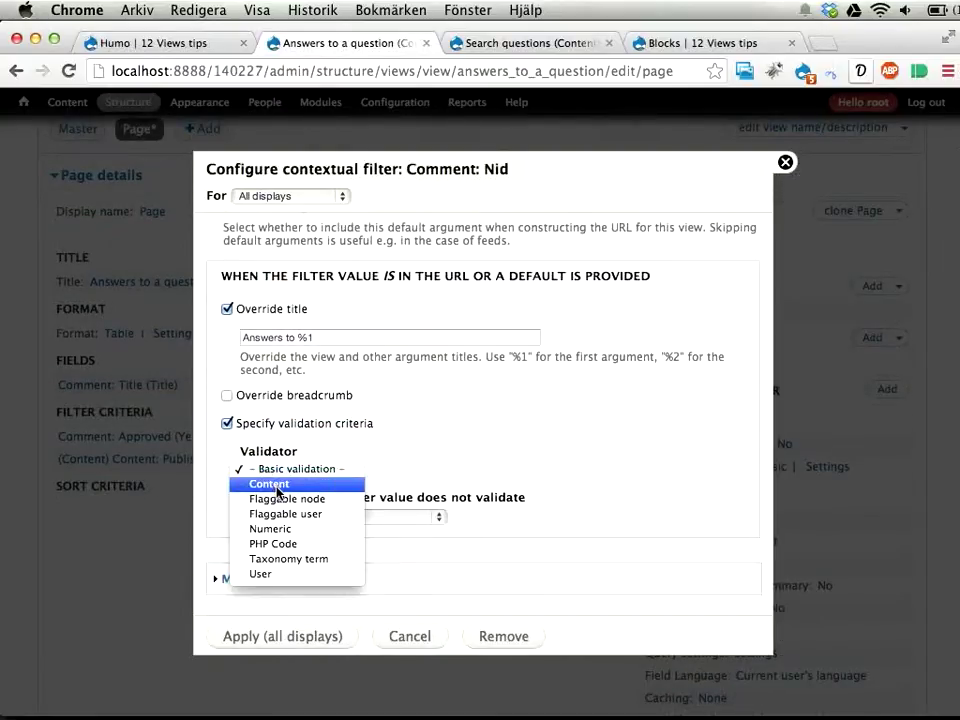
{"action": "left_click", "coordinate": [279, 487]}
{"action": "scroll", "coordinate": [380, 508], "scroll_direction": "down", "scroll_amount": 2}
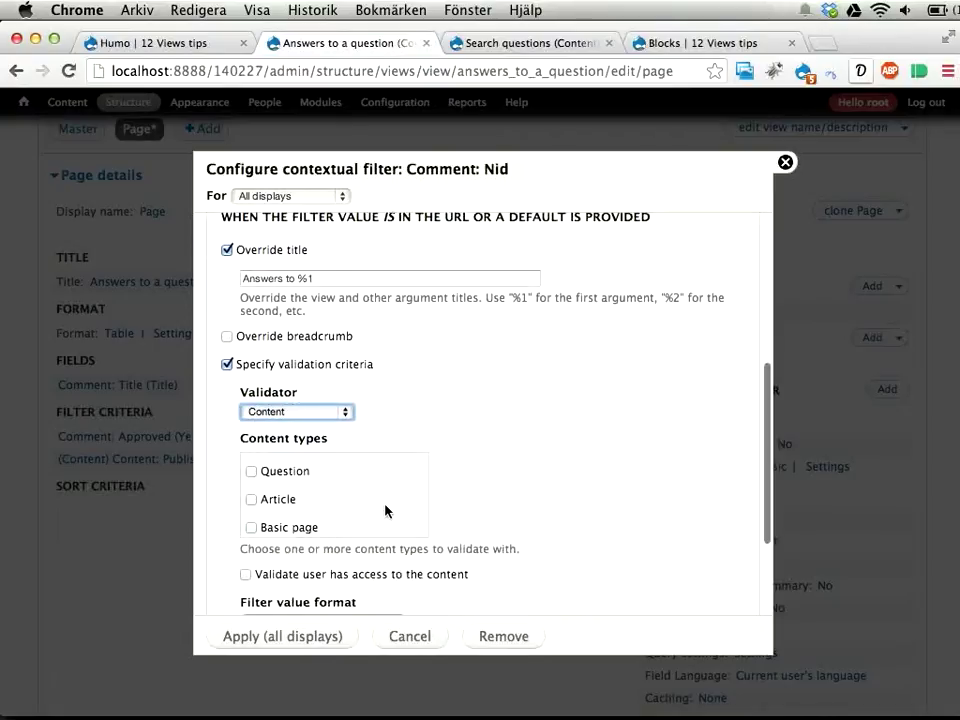
{"action": "left_click", "coordinate": [288, 471]}
{"action": "scroll", "coordinate": [397, 452], "scroll_direction": "down", "scroll_amount": 3}
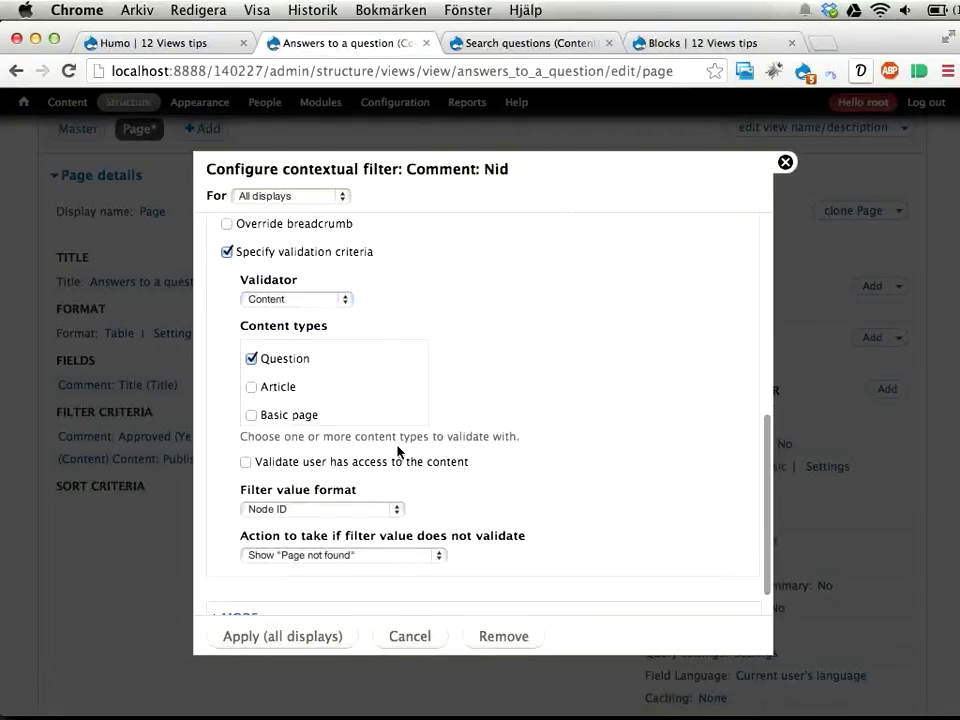
{"action": "left_click", "coordinate": [246, 643]}
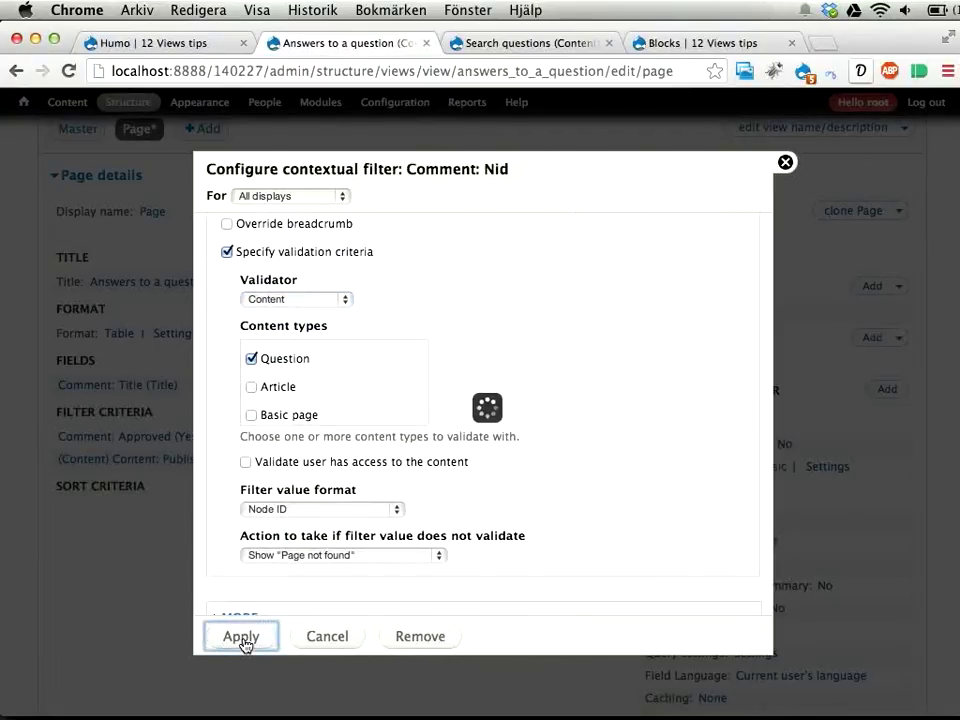
- Preview the view with contextual filter 36, copied from the Humo question's address
{"action": "key", "text": "super+1"}
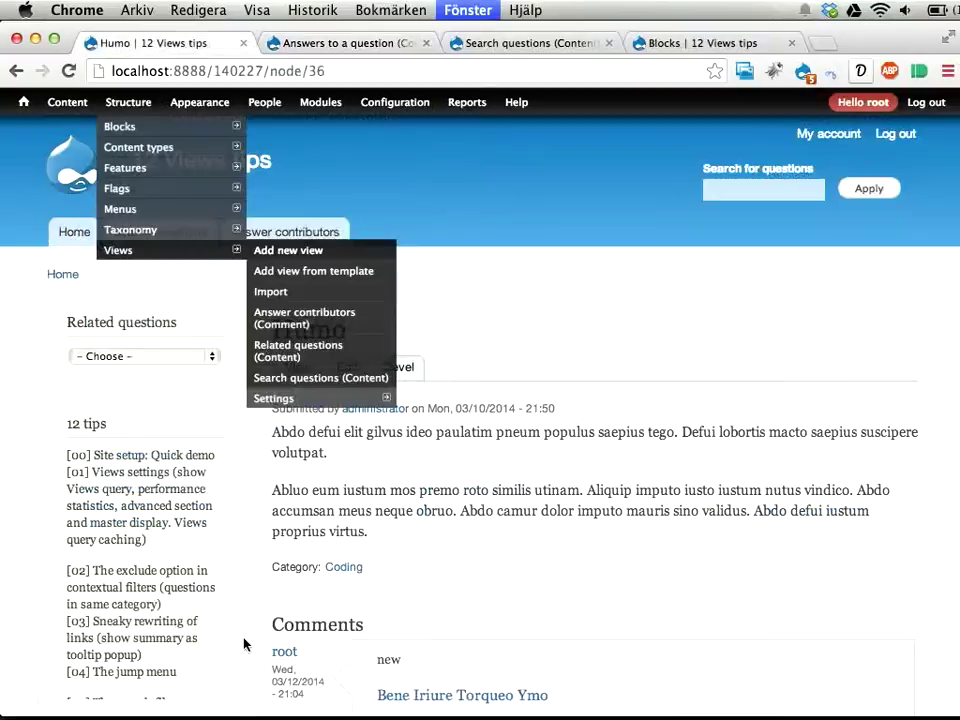
{"action": "left_click_drag", "start_coordinate": [309, 71], "coordinate": [357, 71]}
{"action": "key", "text": "super+2"}
{"action": "scroll", "coordinate": [388, 596], "scroll_direction": "down", "scroll_amount": 10}
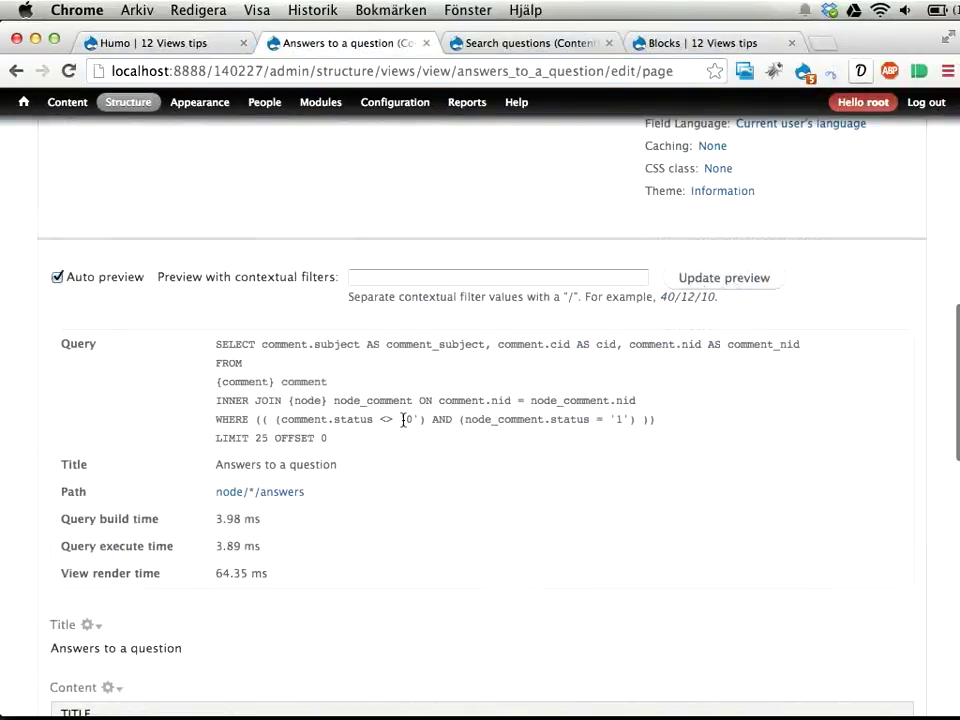
{"action": "left_click", "coordinate": [402, 278]}
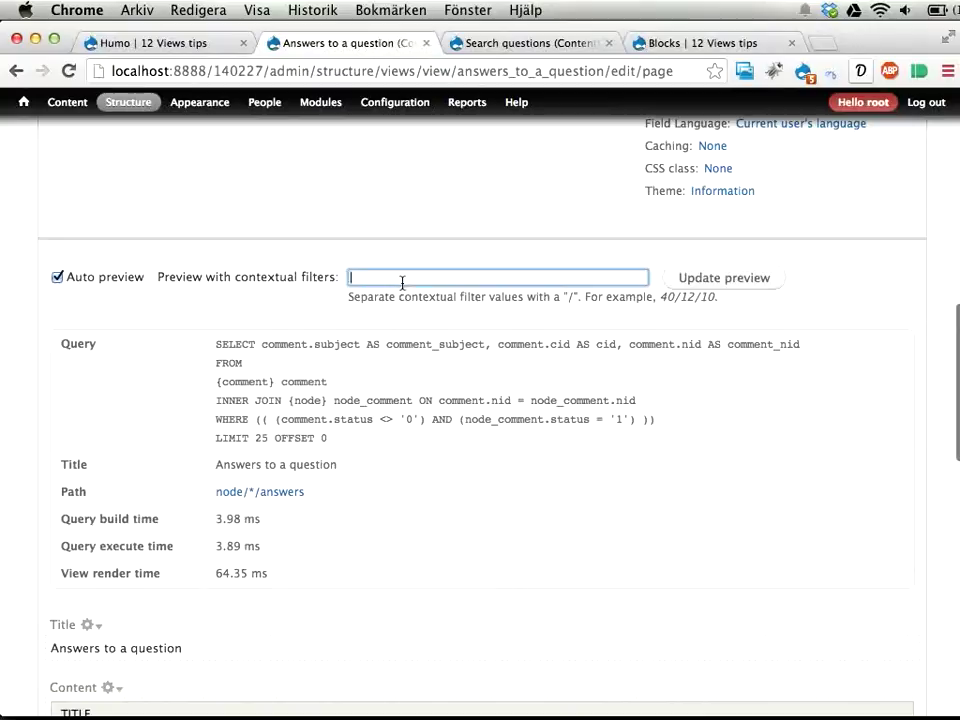
{"action": "left_click", "coordinate": [731, 280]}
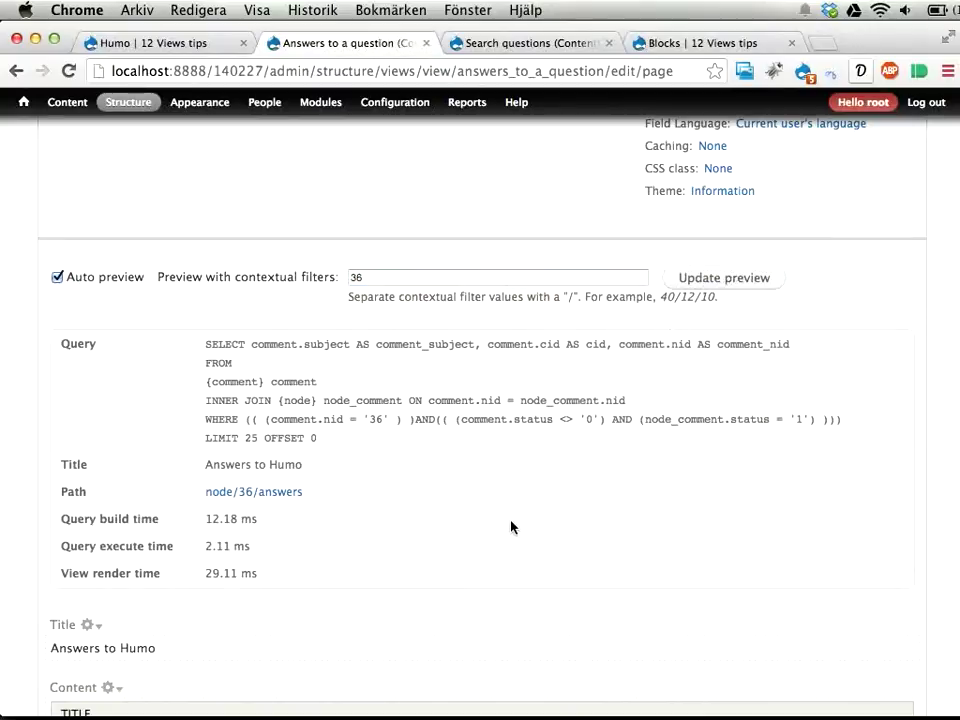
{"action": "scroll", "coordinate": [511, 527], "scroll_direction": "down", "scroll_amount": 5}
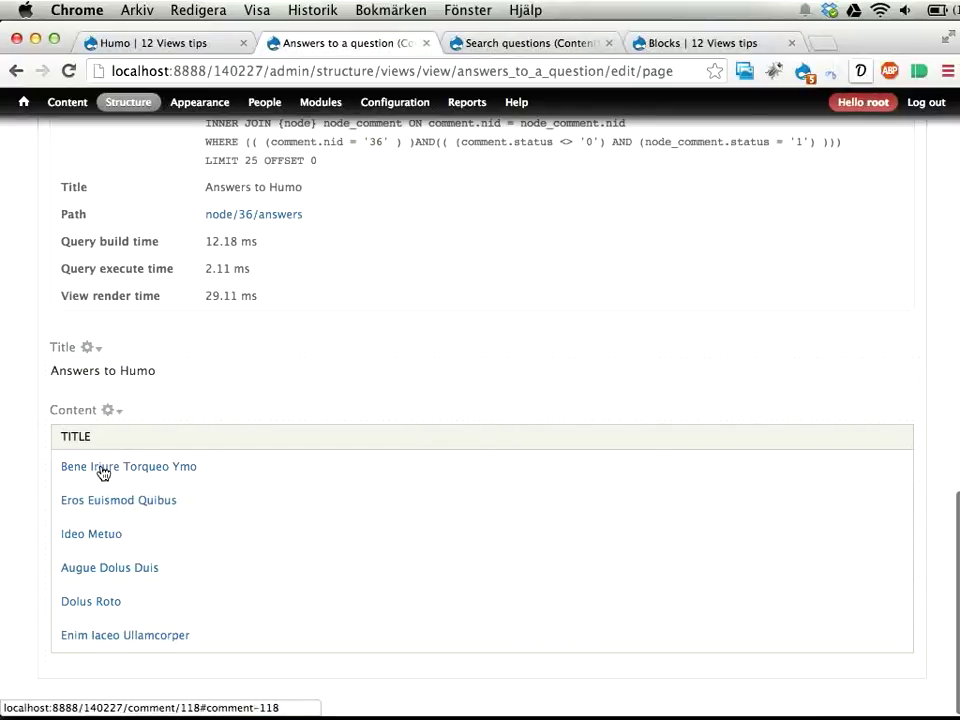
{"action": "scroll", "coordinate": [416, 568], "scroll_direction": "up", "scroll_amount": 10}
{"action": "scroll", "coordinate": [470, 545], "scroll_direction": "up", "scroll_amount": 3}
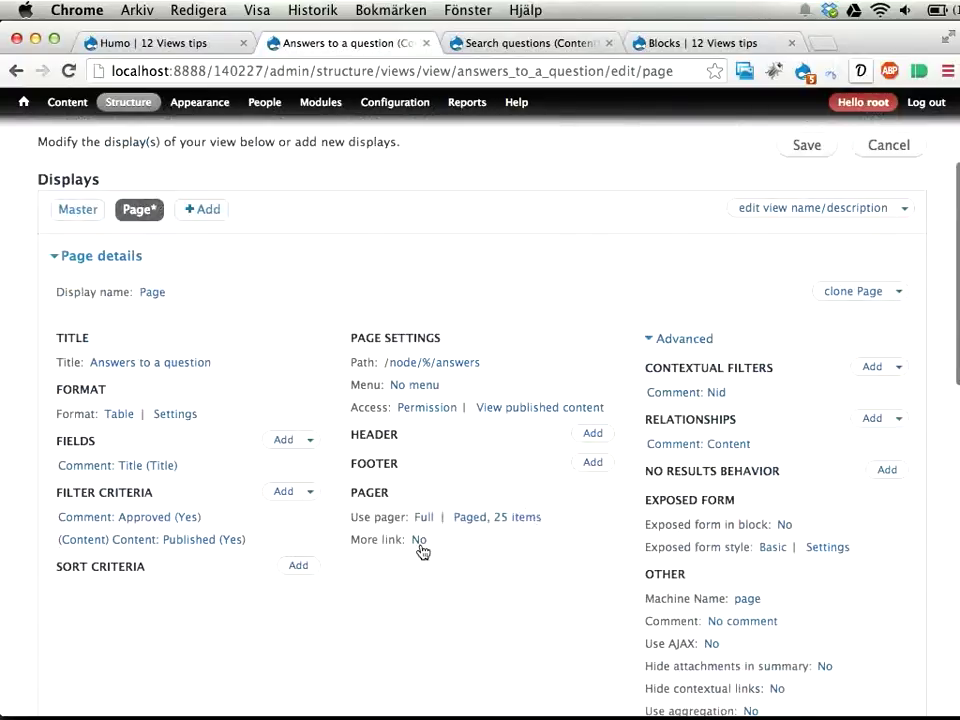
- Replace the Comment: Content relationship with a Comment flag counter on the Awesome answer flag
{"action": "left_click", "coordinate": [694, 446]}
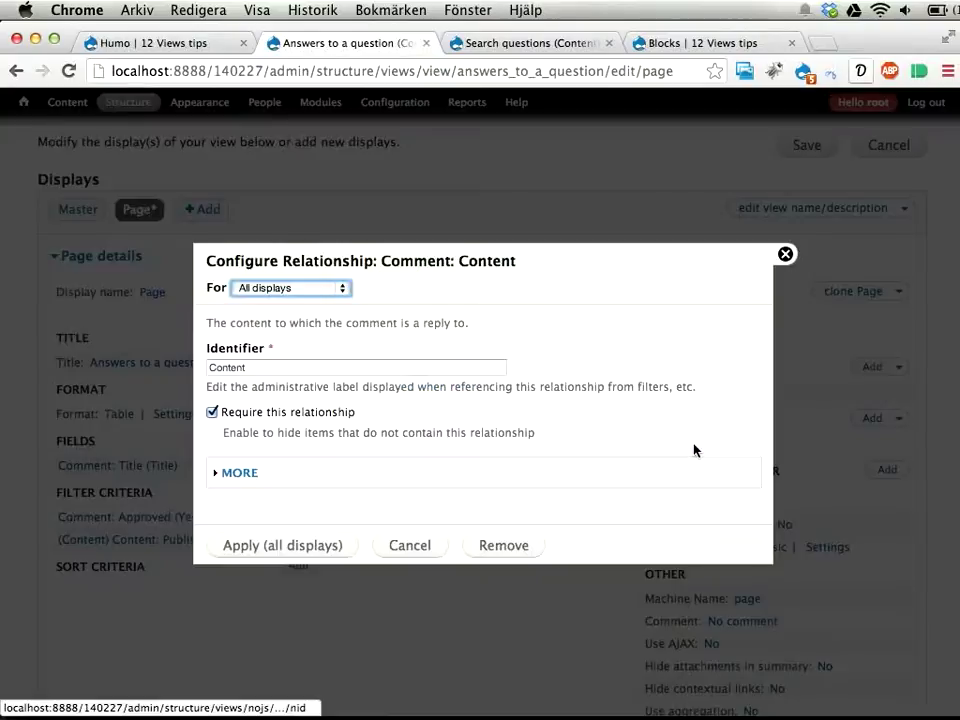
{"action": "left_click", "coordinate": [514, 548]}
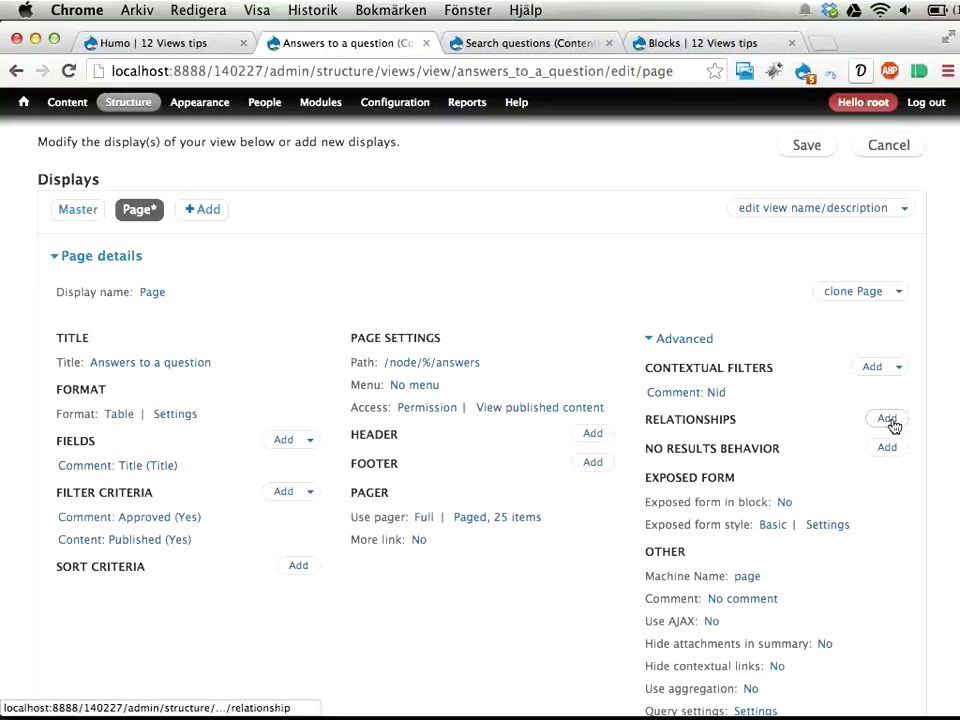
{"action": "left_click", "coordinate": [889, 420]}
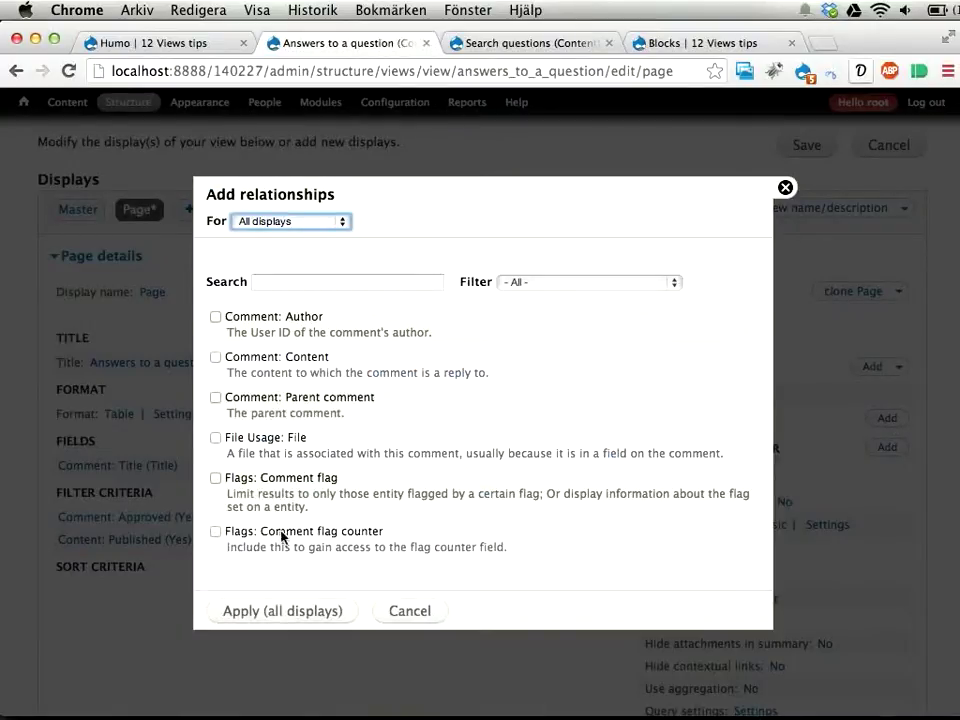
{"action": "left_click", "coordinate": [214, 532]}
{"action": "left_click", "coordinate": [267, 628]}
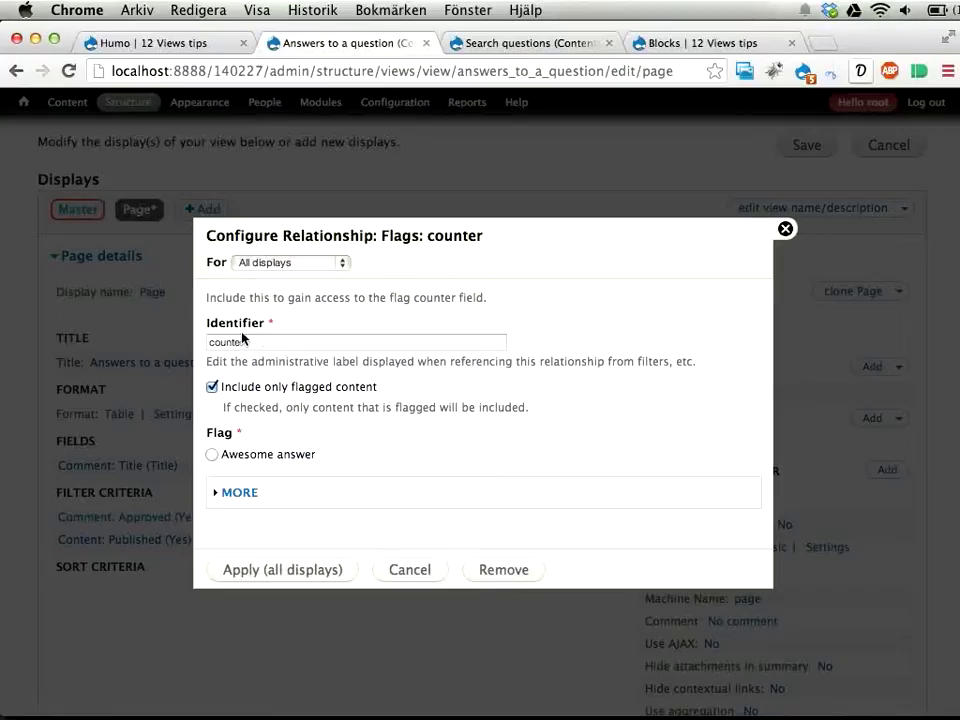
{"action": "left_click", "coordinate": [248, 456]}
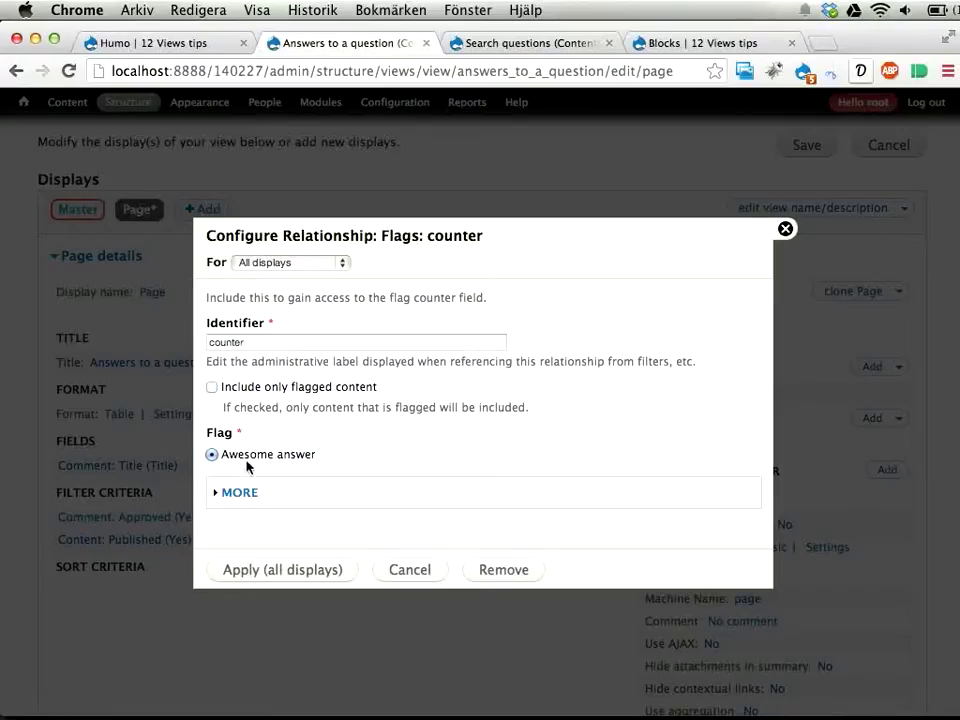
{"action": "double_click", "coordinate": [261, 340]}
{"action": "type", "text": "Awesoe cou"}
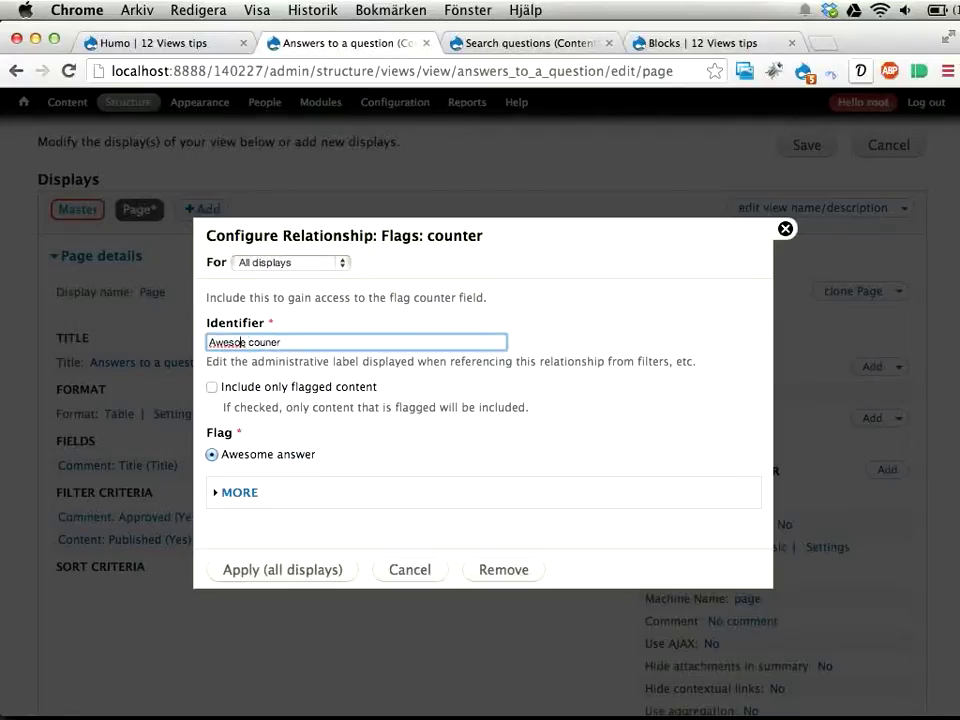
{"action": "type", "text": "m"}
{"action": "left_click", "coordinate": [258, 576]}
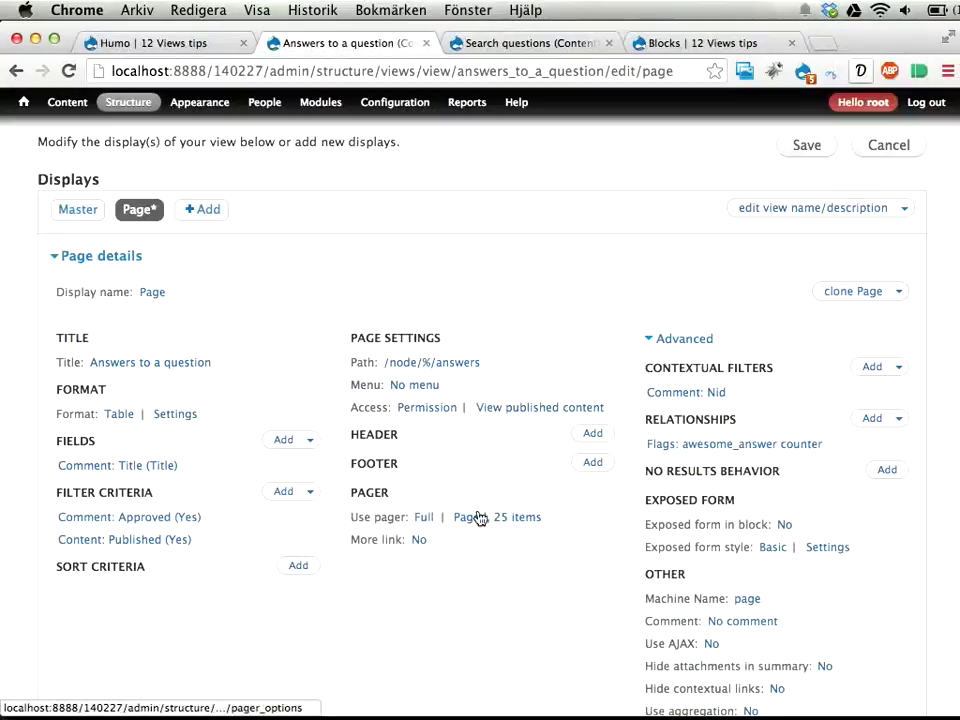
- Add a Flags: Flag counter field labelled 'Awsome count'
{"action": "left_click", "coordinate": [281, 443]}
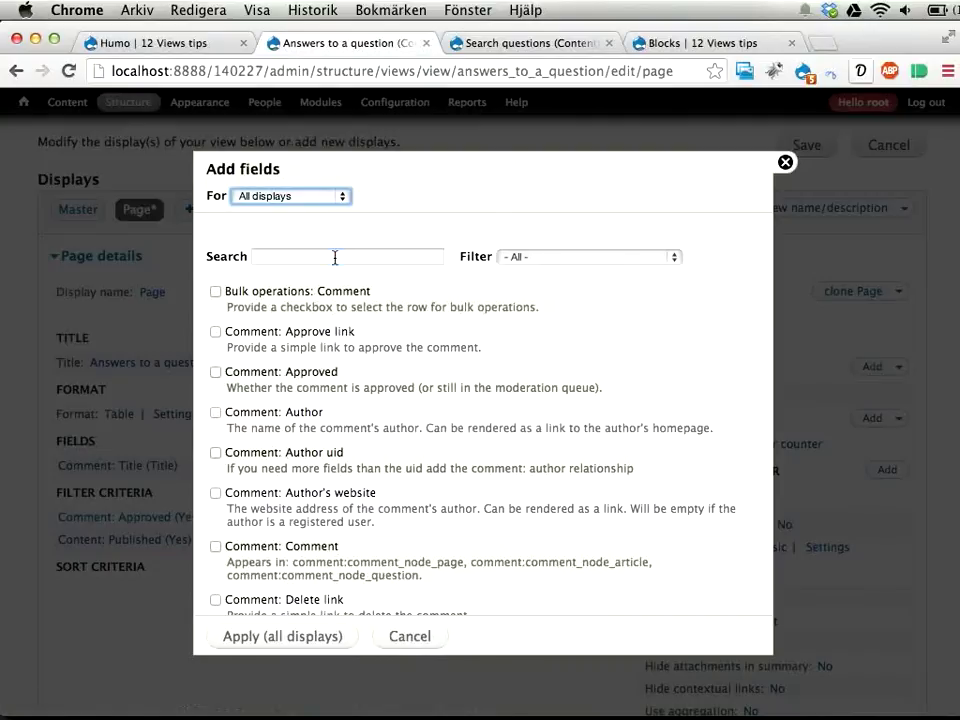
{"action": "left_click", "coordinate": [274, 257]}
{"action": "type", "text": "counter"}
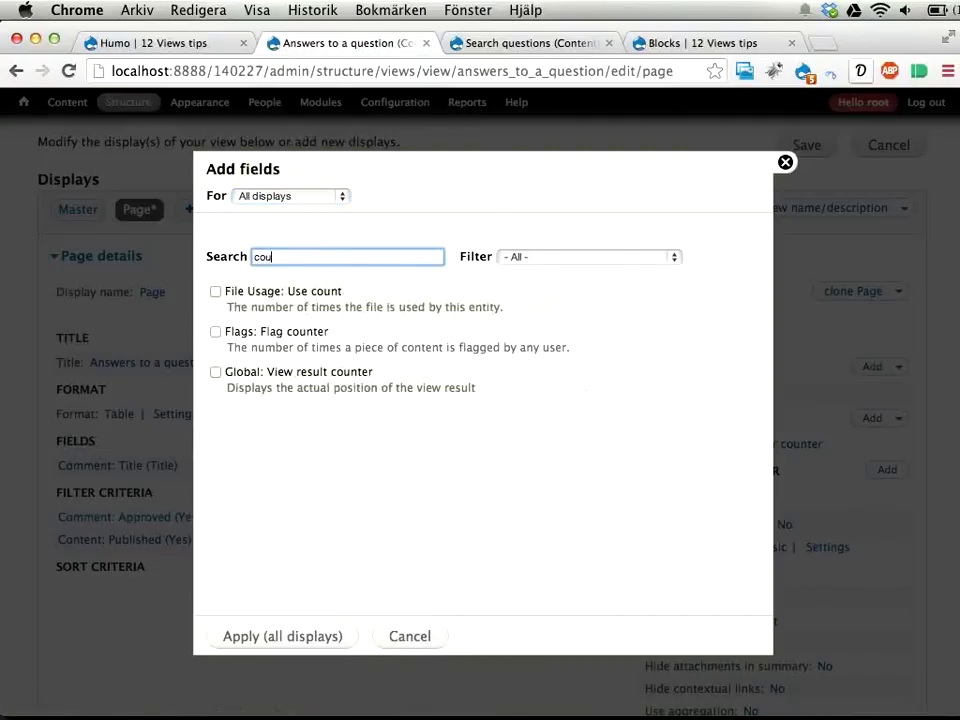
{"action": "left_click", "coordinate": [306, 294]}
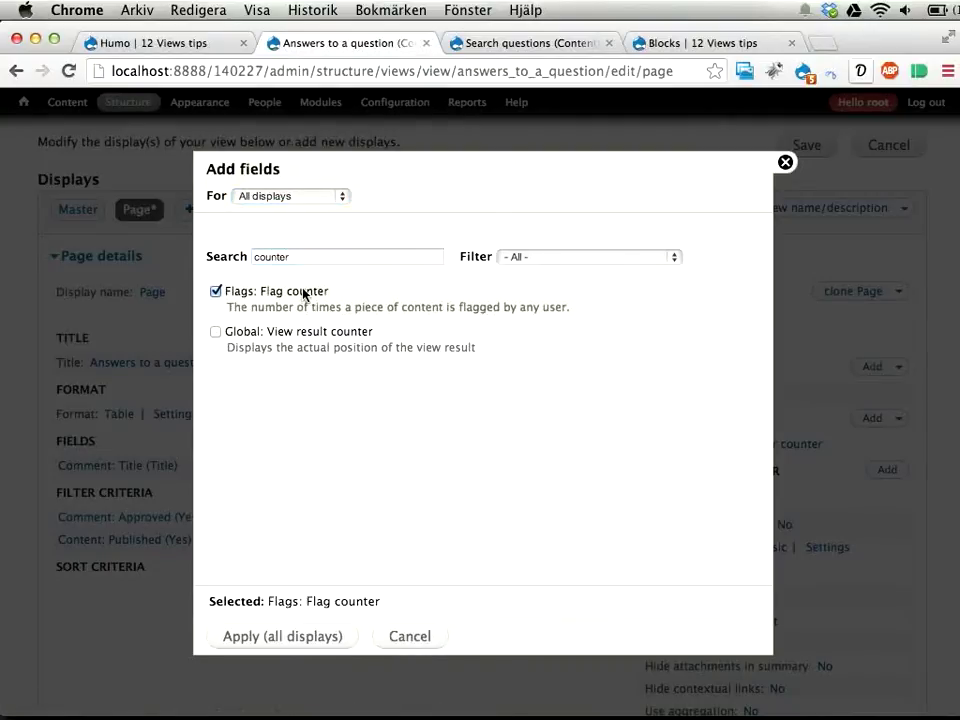
{"action": "left_click", "coordinate": [268, 636]}
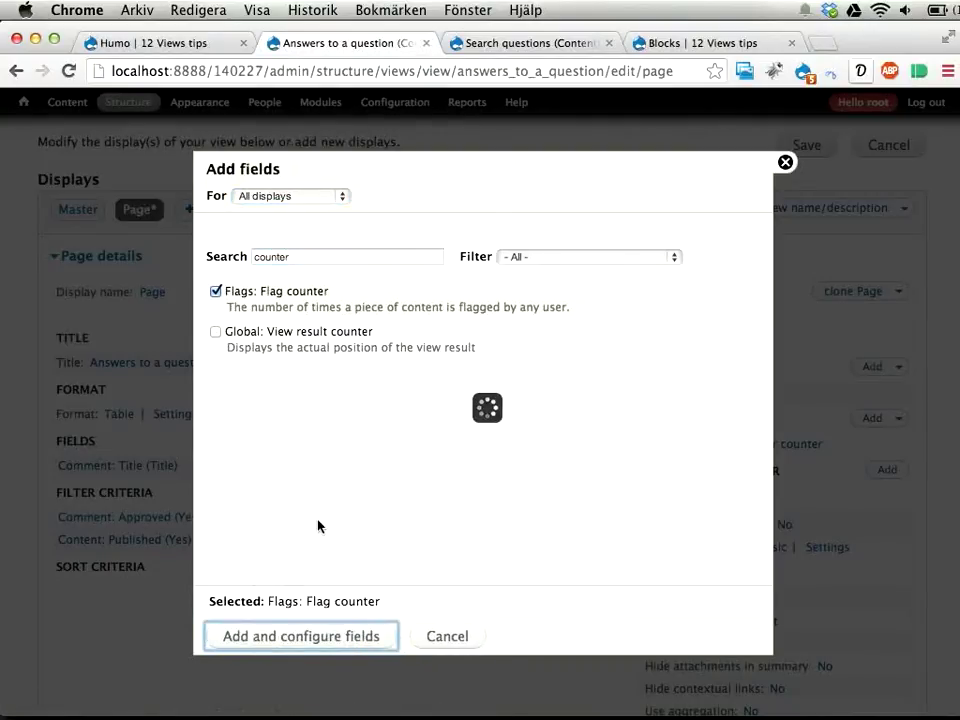
{"action": "left_click", "coordinate": [306, 367]}
{"action": "key", "text": "super+a"}
{"action": "type", "text": "A"}
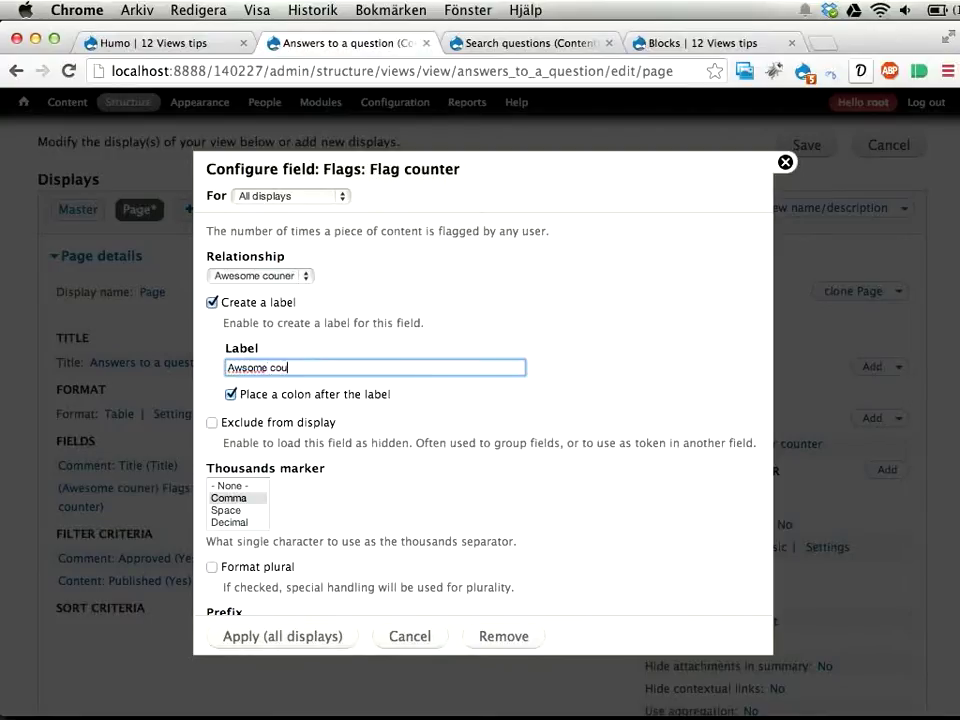
{"action": "left_click", "coordinate": [253, 636]}
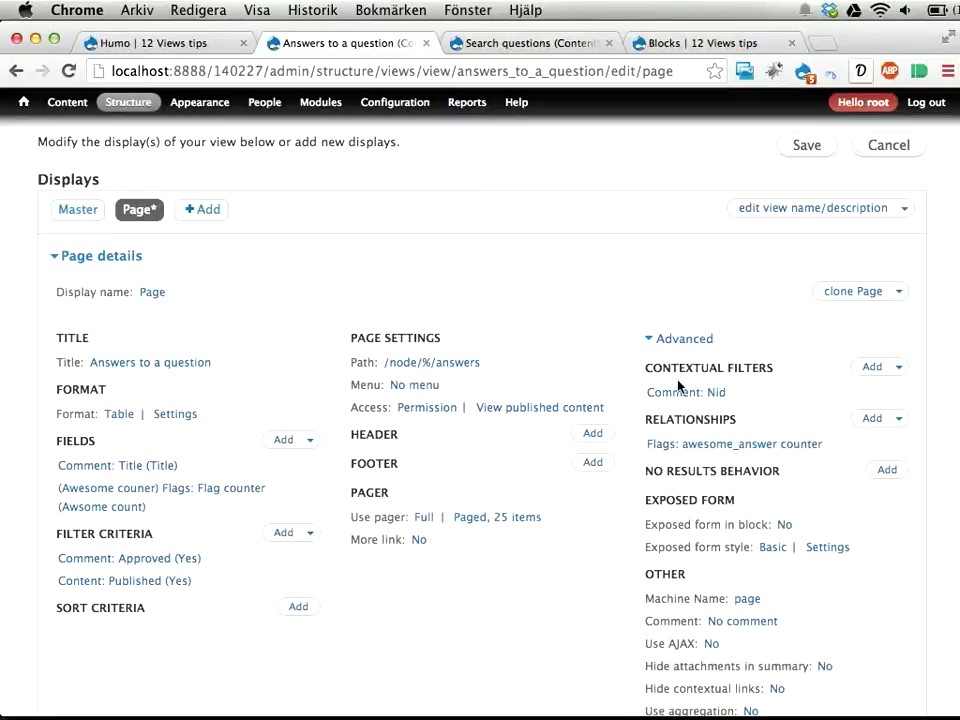
- Save the view and preview node 36, where all six answers show Awsome count 0
{"action": "left_click", "coordinate": [807, 150]}
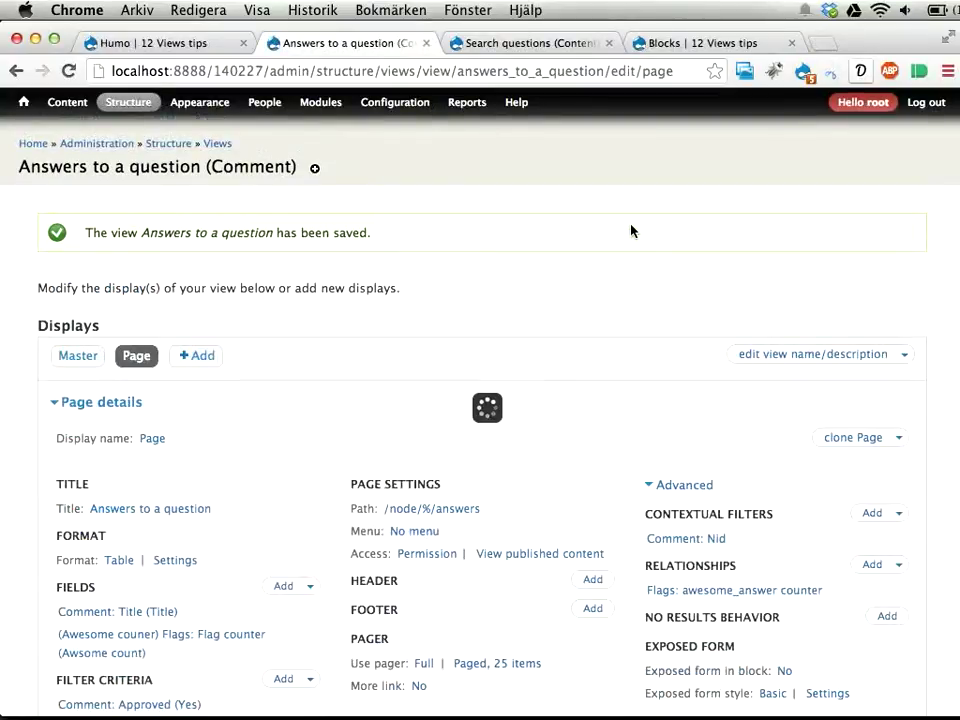
{"action": "scroll", "coordinate": [465, 419], "scroll_direction": "down", "scroll_amount": 15}
{"action": "left_click", "coordinate": [437, 322]}
{"action": "type", "text": "36"}
{"action": "left_click", "coordinate": [758, 322]}
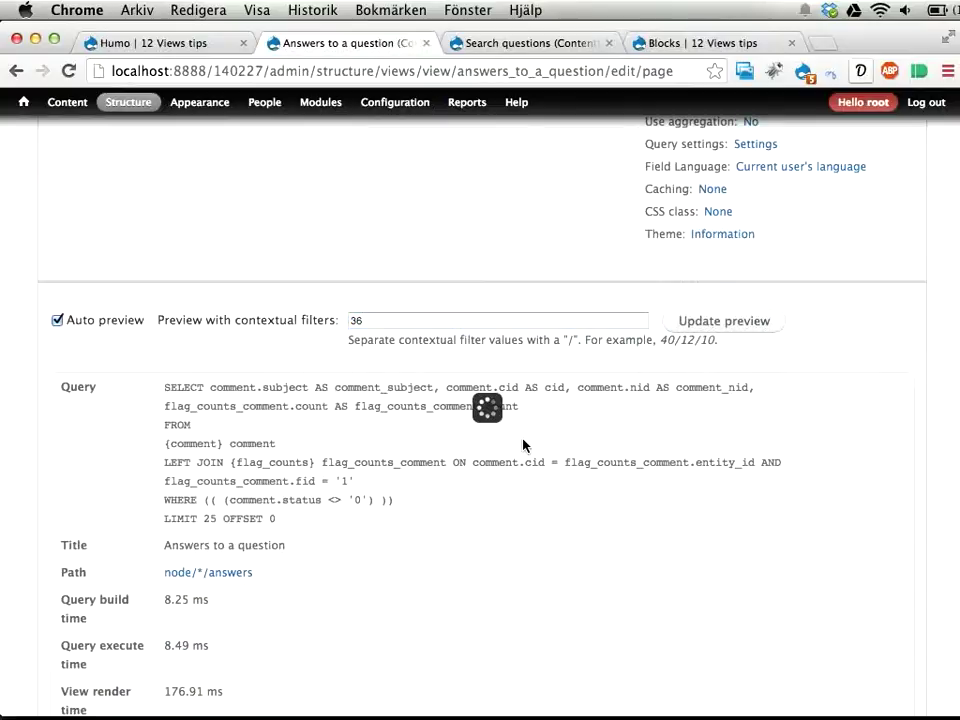
{"action": "scroll", "coordinate": [523, 444], "scroll_direction": "down", "scroll_amount": 5}
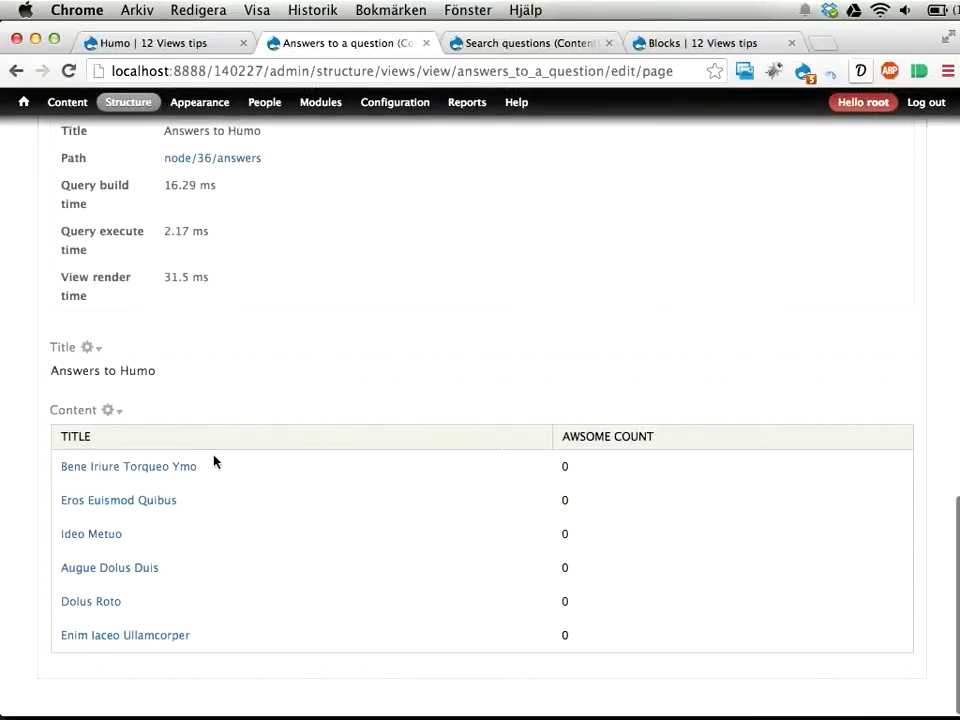
{"action": "left_click_drag", "start_coordinate": [583, 463], "coordinate": [585, 611]}
{"action": "left_click", "coordinate": [585, 611]}
{"action": "scroll", "coordinate": [491, 424], "scroll_direction": "up", "scroll_amount": 10}
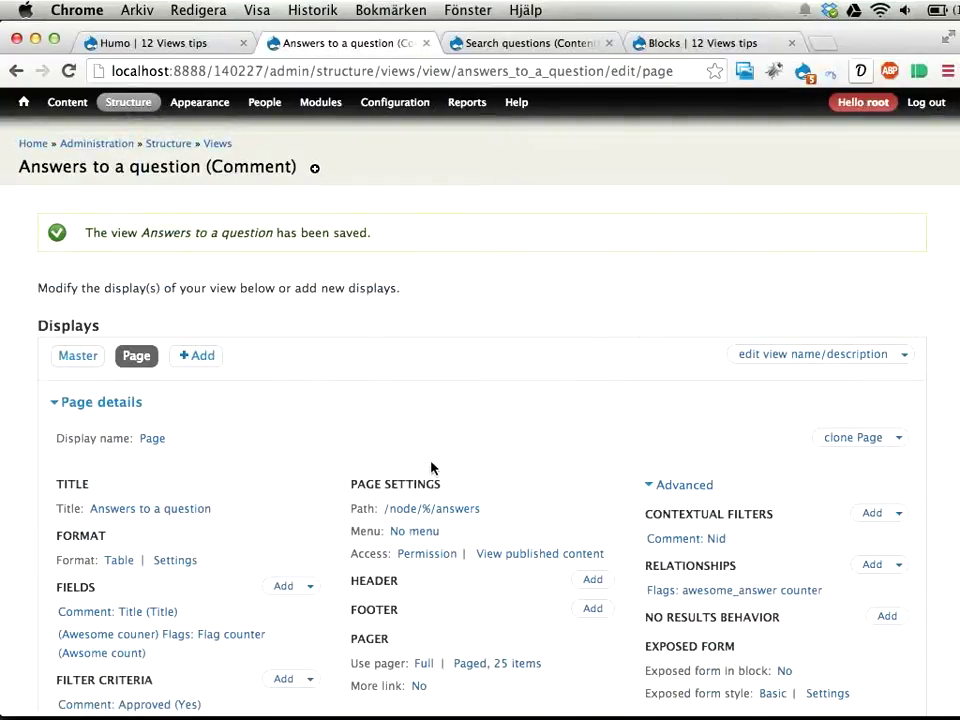
- Make the answers page a menu tab titled Answers
{"action": "key", "text": "super+1"}
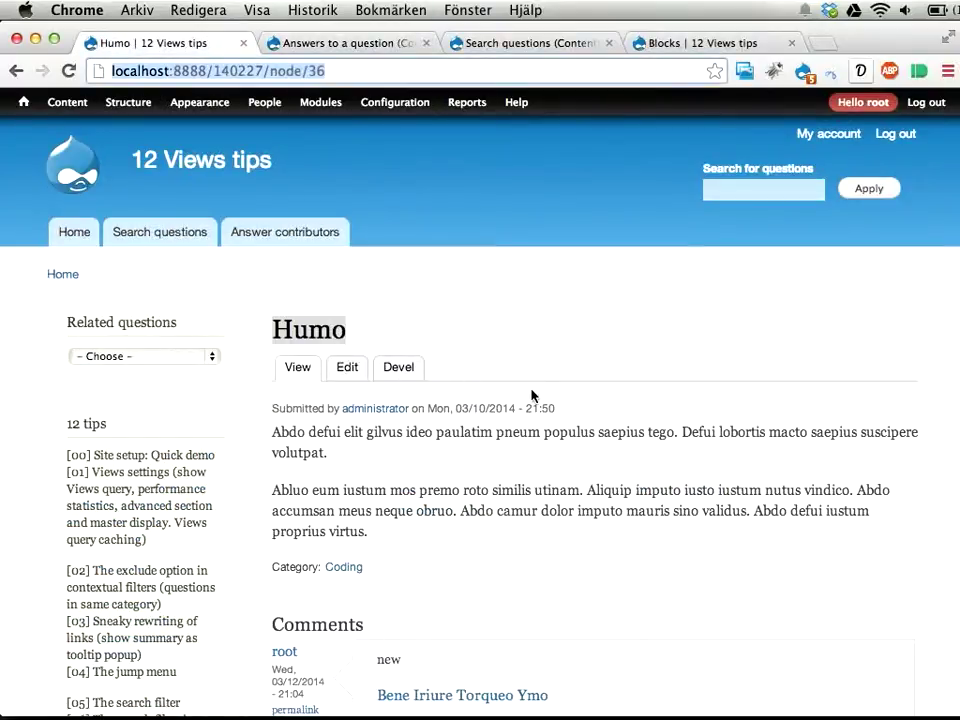
{"action": "key", "text": "super+2"}
{"action": "scroll", "coordinate": [516, 437], "scroll_direction": "down", "scroll_amount": 4}
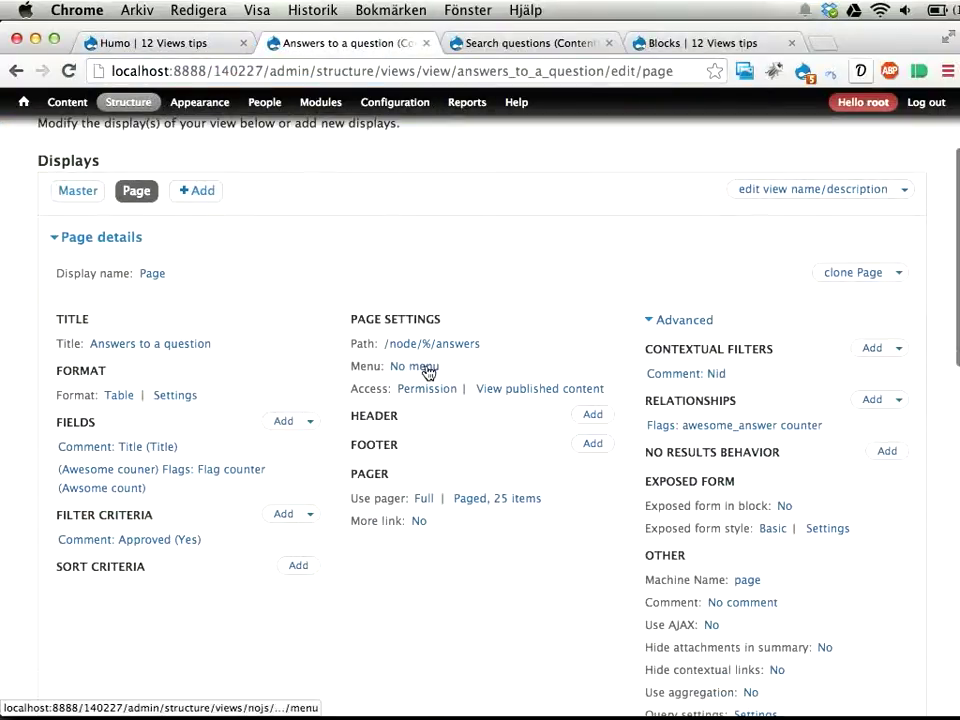
{"action": "left_click", "coordinate": [426, 369]}
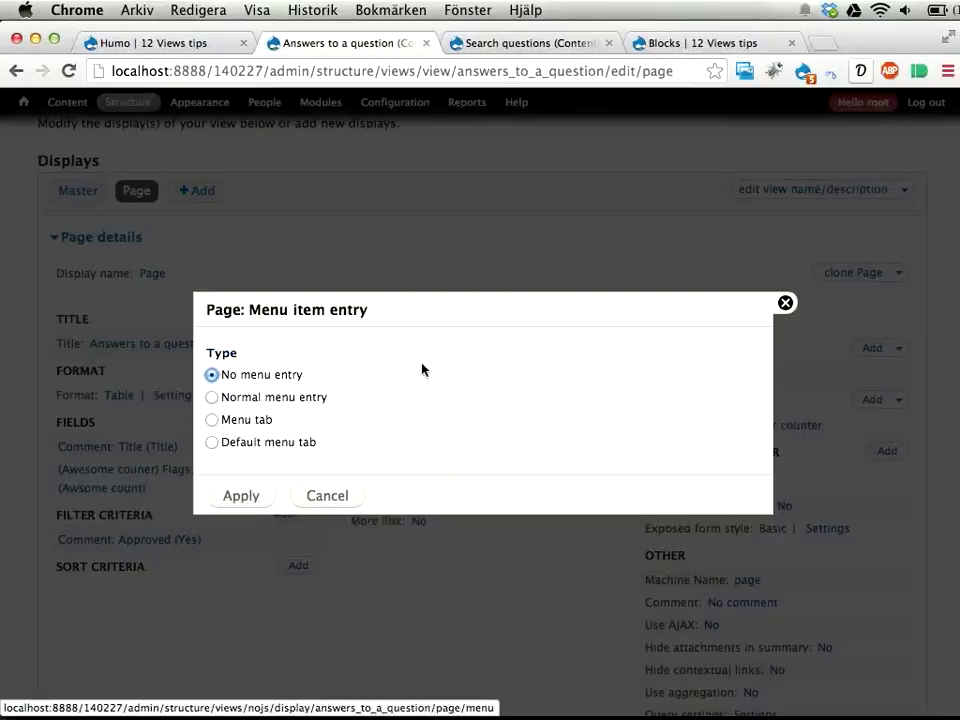
{"action": "left_click", "coordinate": [212, 421]}
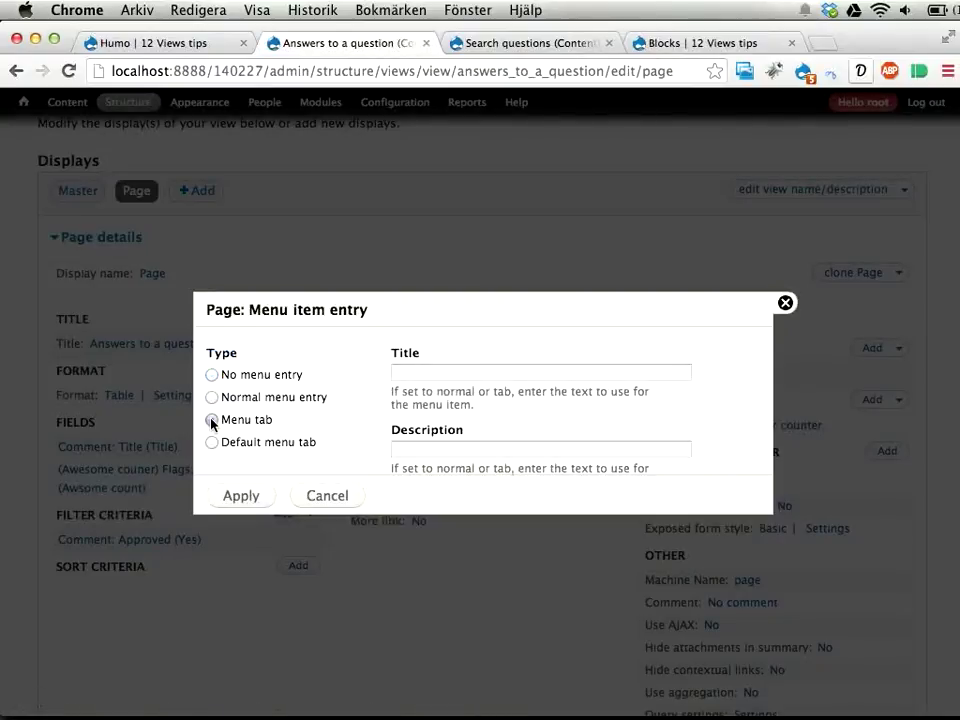
{"action": "left_click", "coordinate": [486, 370]}
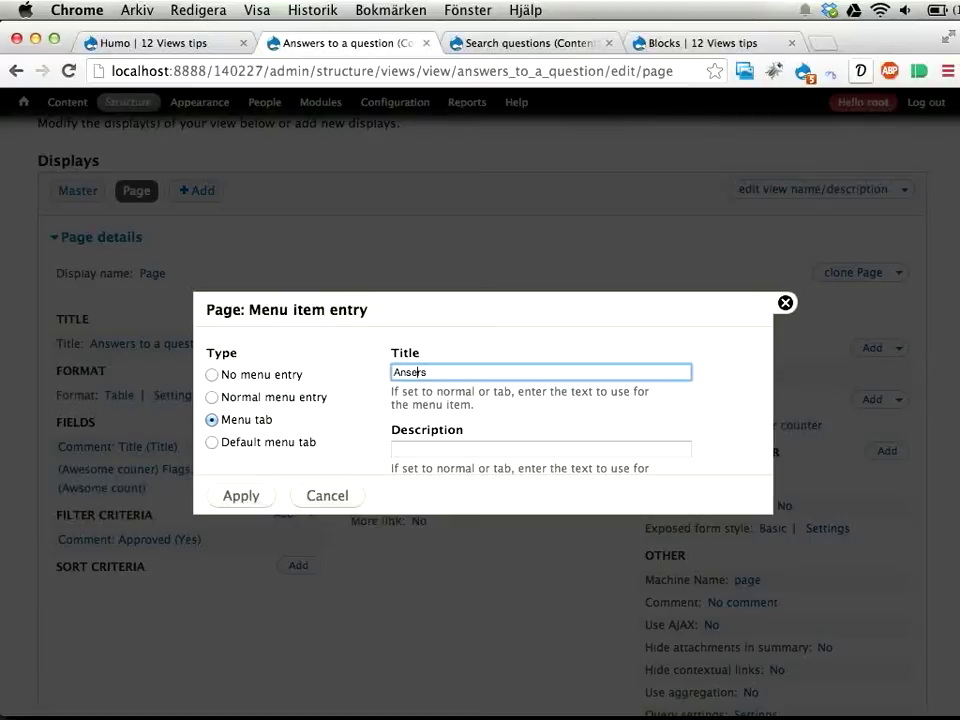
- Place the tab in the Main menu with weight 5, then save the view
{"action": "scroll", "coordinate": [664, 364], "scroll_direction": "down", "scroll_amount": 4}
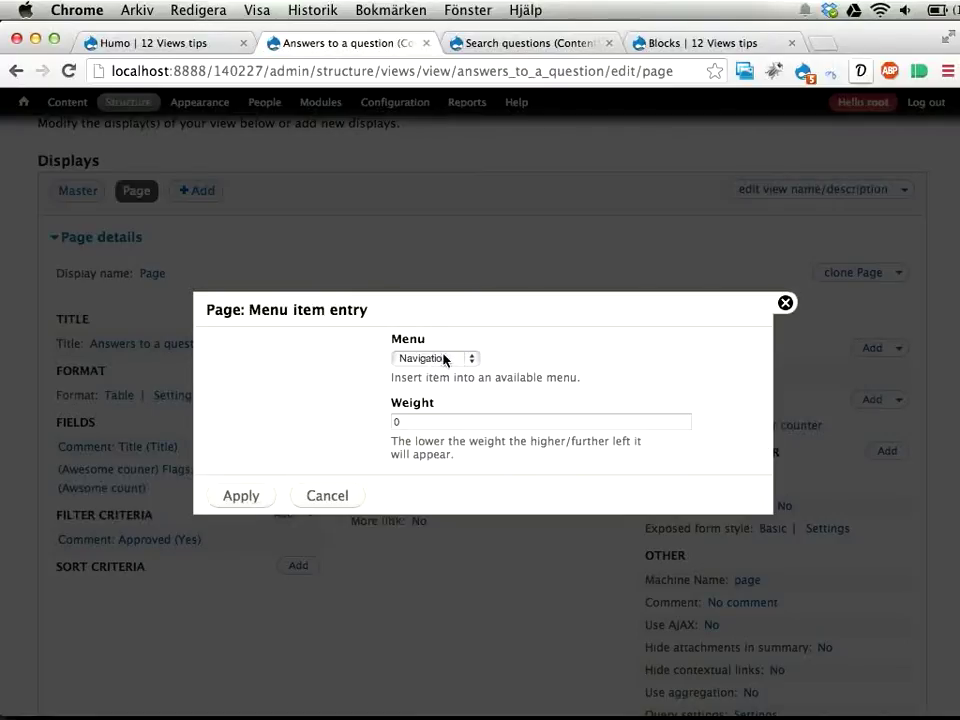
{"action": "left_click", "coordinate": [436, 360]}
{"action": "left_click", "coordinate": [436, 327]}
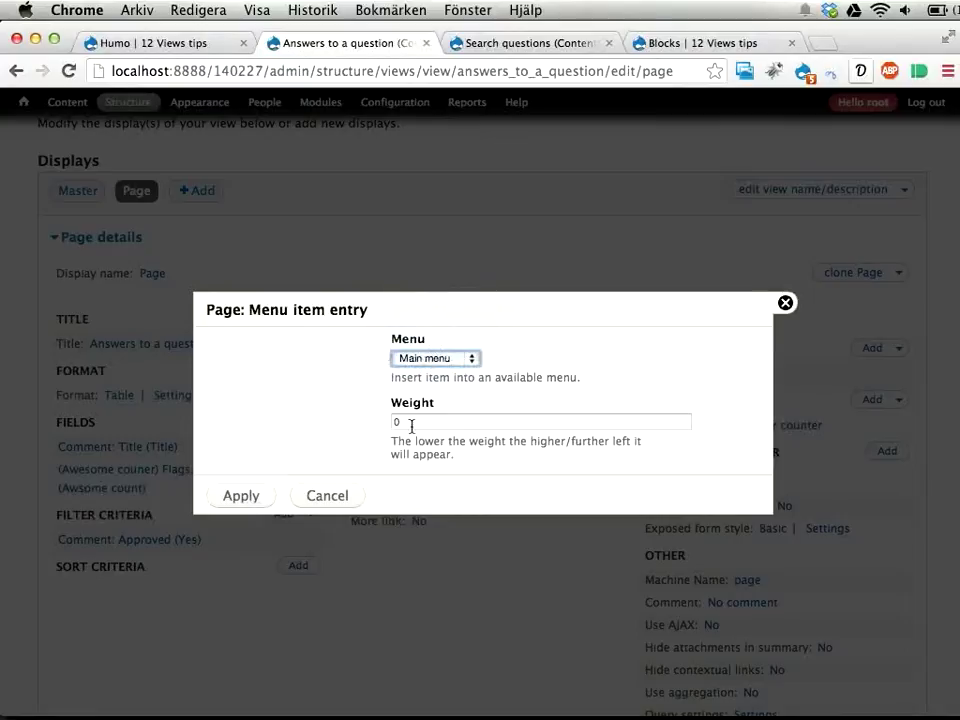
{"action": "left_click", "coordinate": [422, 422]}
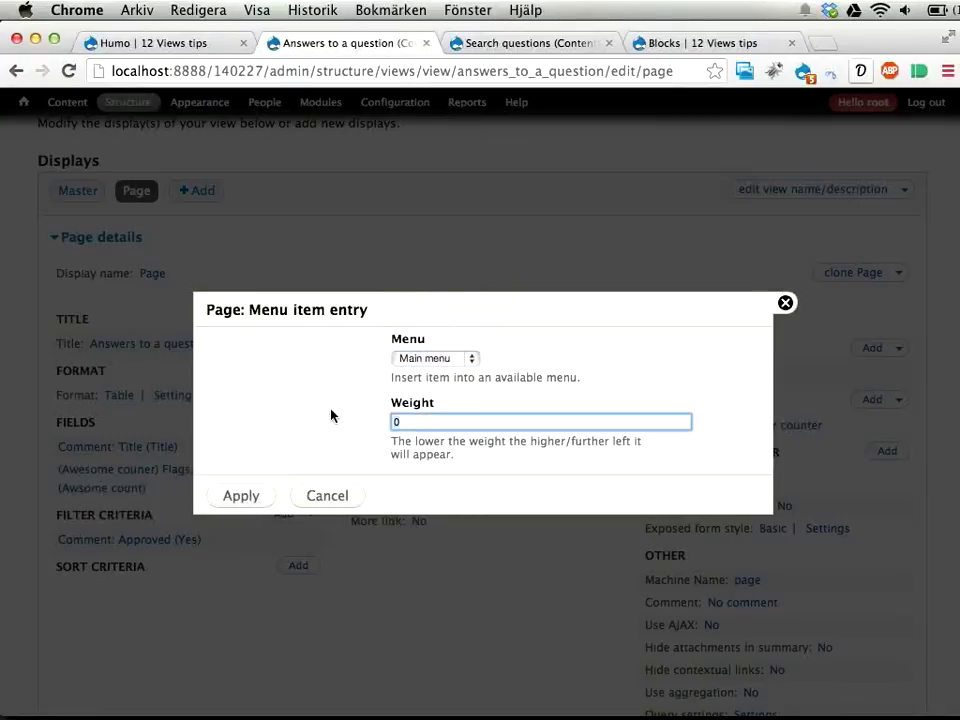
{"action": "key", "text": "BackSpace"}
{"action": "type", "text": "5"}
{"action": "left_click", "coordinate": [240, 496]}
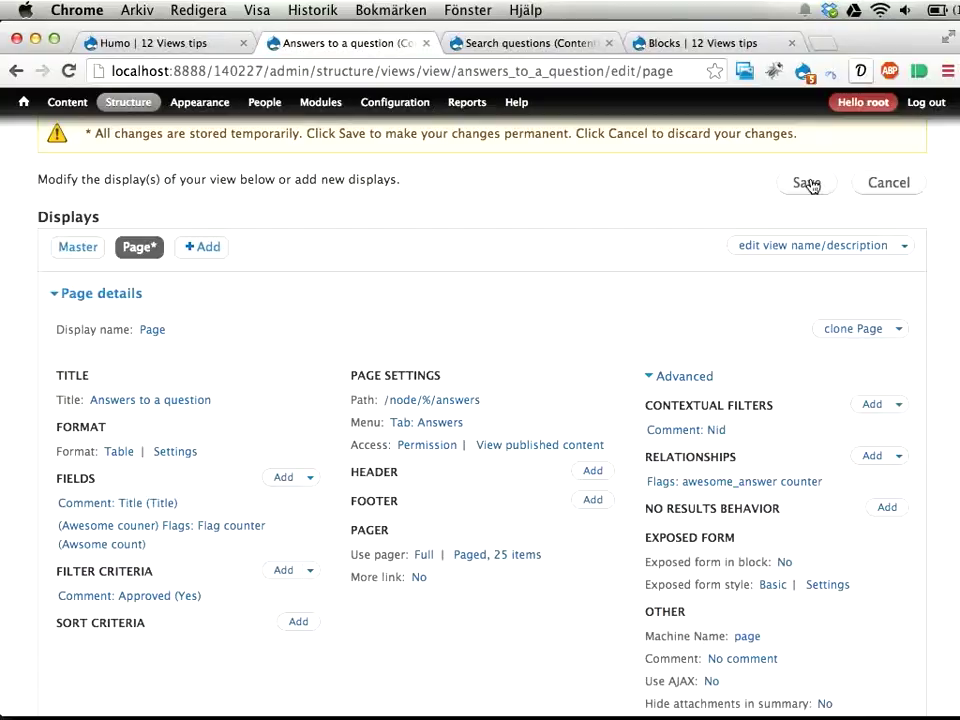
{"action": "left_click", "coordinate": [807, 183]}
- Reload the Humo question page and open its new Answers tab
{"action": "key", "text": "super+1"}
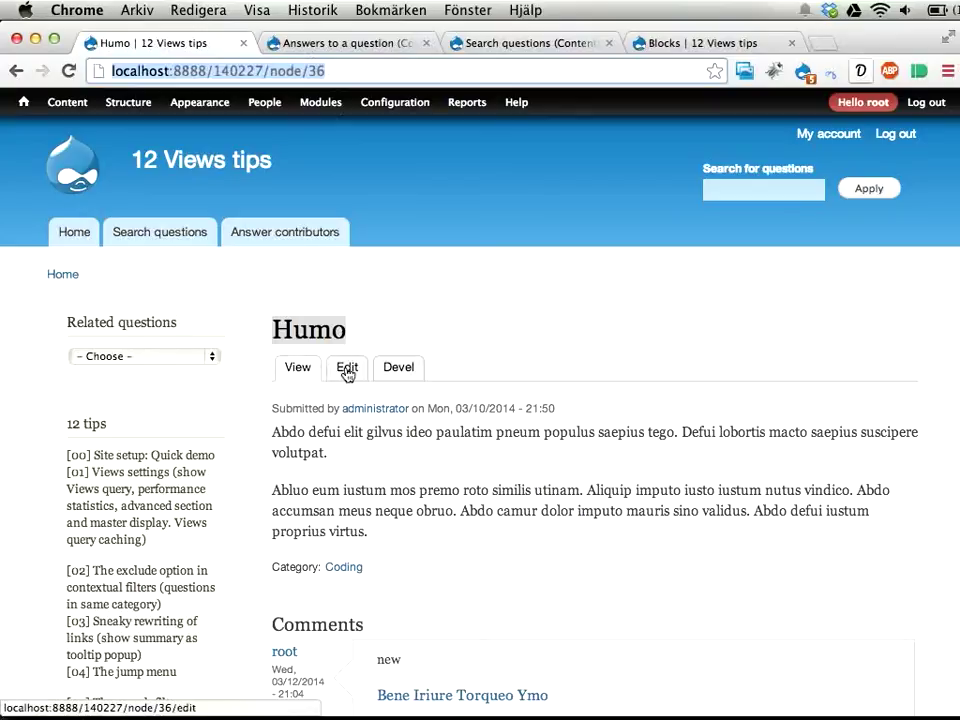
{"action": "key", "text": "super+r"}
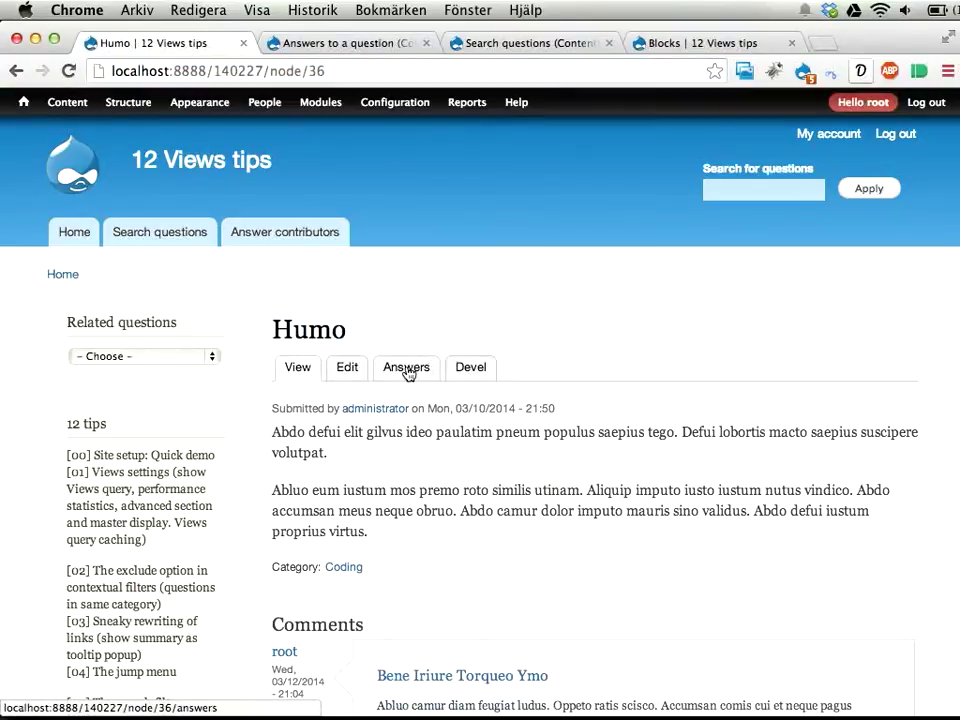
{"action": "left_click", "coordinate": [406, 368]}
{"action": "scroll", "coordinate": [561, 428], "scroll_direction": "down", "scroll_amount": 3}
{"action": "scroll", "coordinate": [377, 385], "scroll_direction": "up", "scroll_amount": 2}
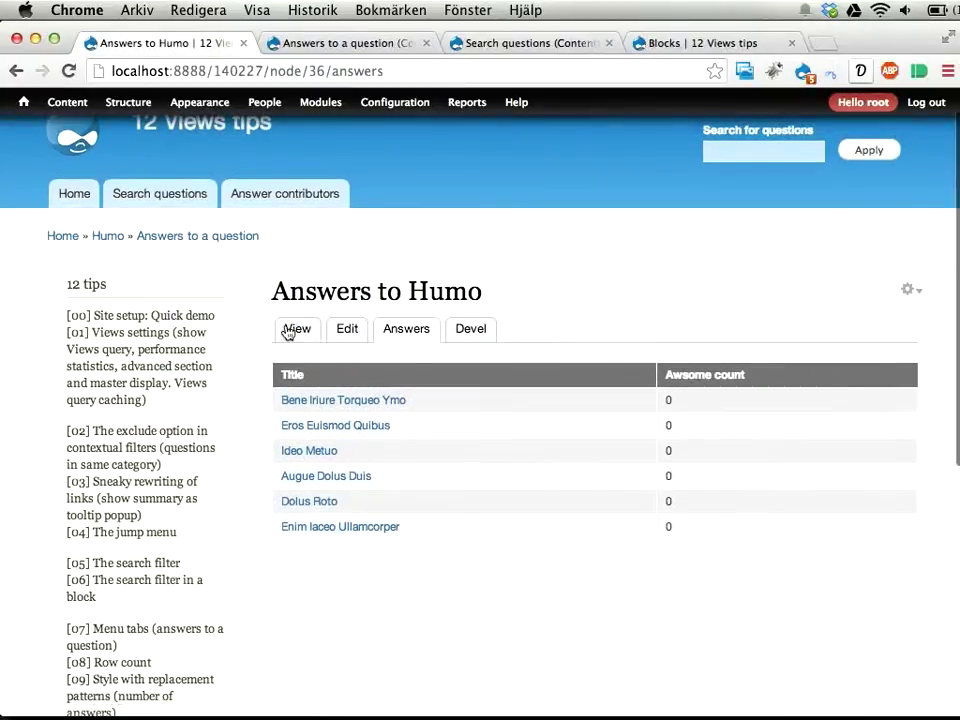
- Back on the Humo question, vote one answer as Awesome
{"action": "left_click", "coordinate": [296, 336]}
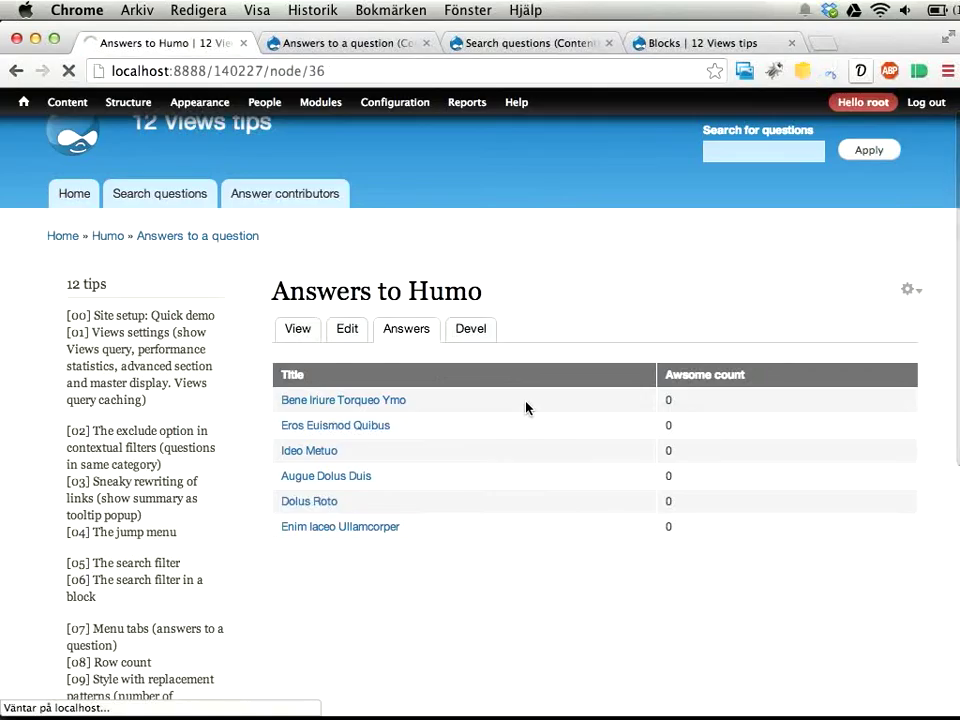
{"action": "scroll", "coordinate": [527, 407], "scroll_direction": "down", "scroll_amount": 8}
{"action": "scroll", "coordinate": [527, 405], "scroll_direction": "down", "scroll_amount": 8}
{"action": "scroll", "coordinate": [506, 341], "scroll_direction": "up", "scroll_amount": 2}
{"action": "scroll", "coordinate": [515, 218], "scroll_direction": "down", "scroll_amount": 1}
{"action": "scroll", "coordinate": [522, 215], "scroll_direction": "down", "scroll_amount": 15}
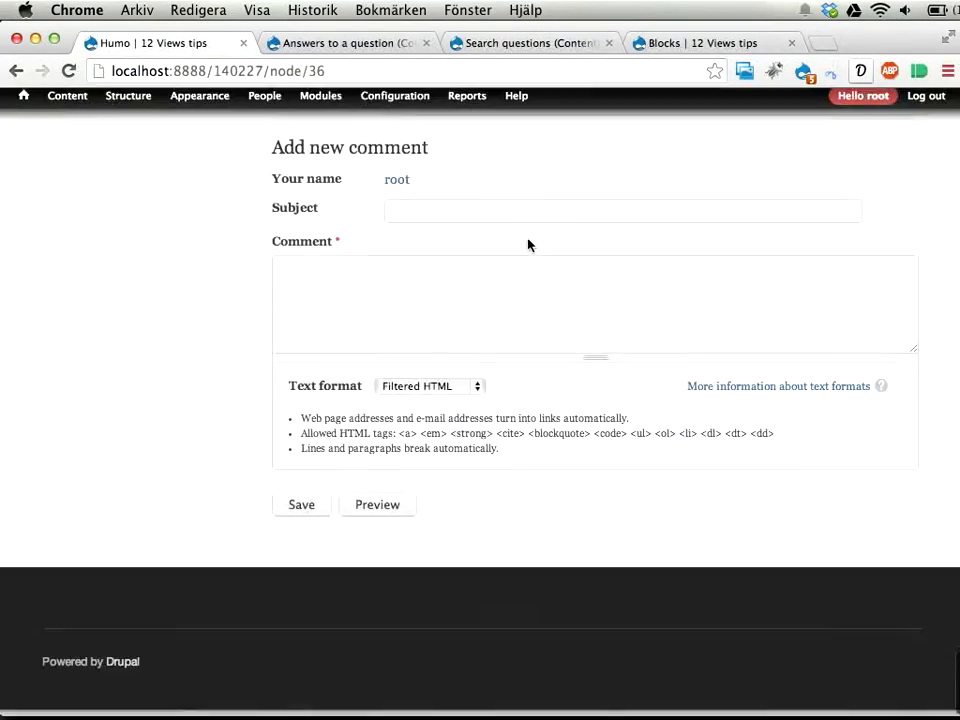
{"action": "scroll", "coordinate": [536, 274], "scroll_direction": "up", "scroll_amount": 3}
{"action": "left_click", "coordinate": [563, 361]}
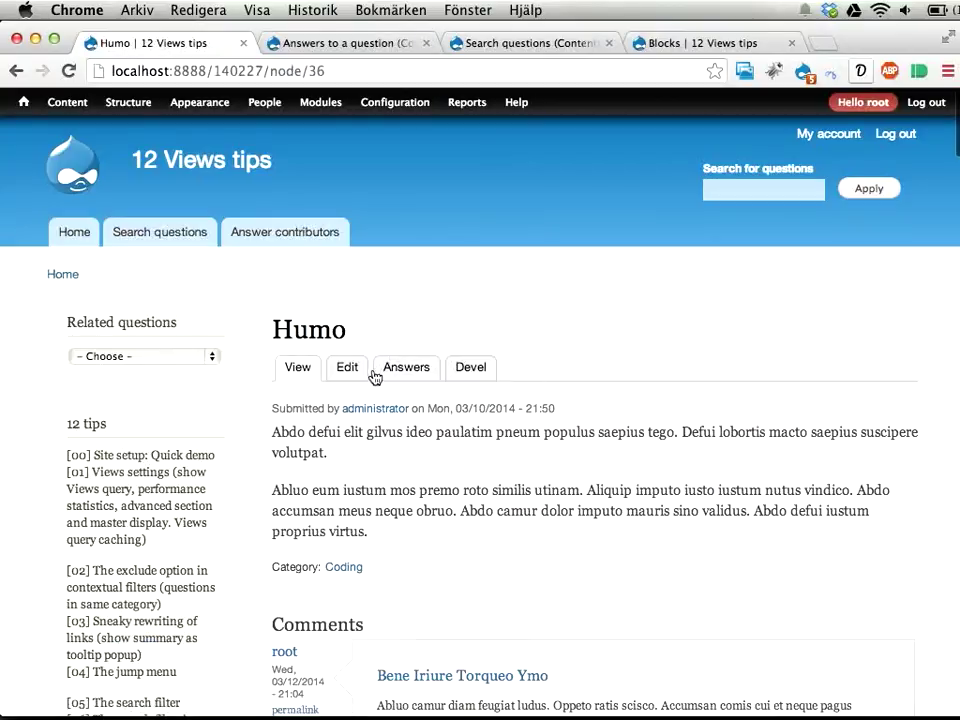
- Reopen the Answers tab and check the Awsome count column now shows 1
{"action": "left_click", "coordinate": [409, 378]}
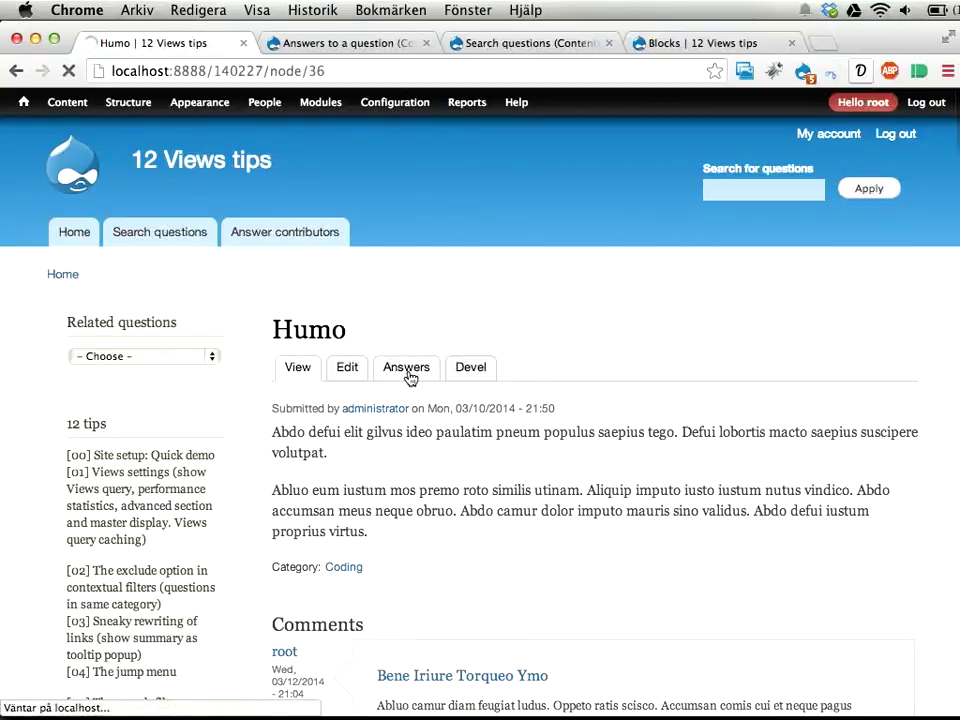
{"action": "scroll", "coordinate": [602, 439], "scroll_direction": "down", "scroll_amount": 3}
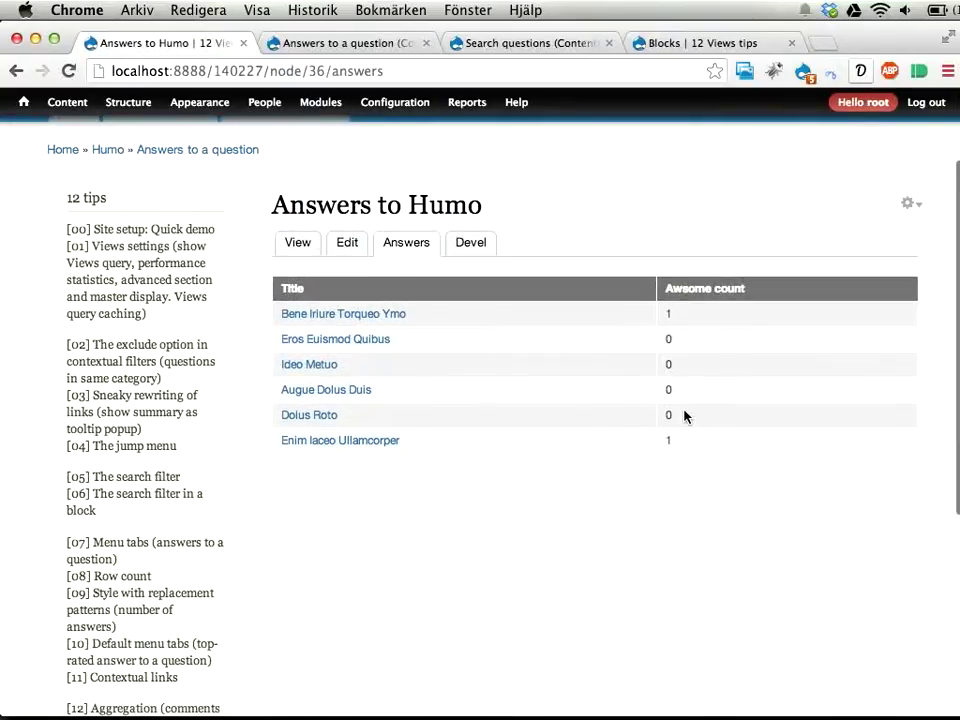
{"action": "left_click_drag", "start_coordinate": [677, 287], "coordinate": [748, 292]}
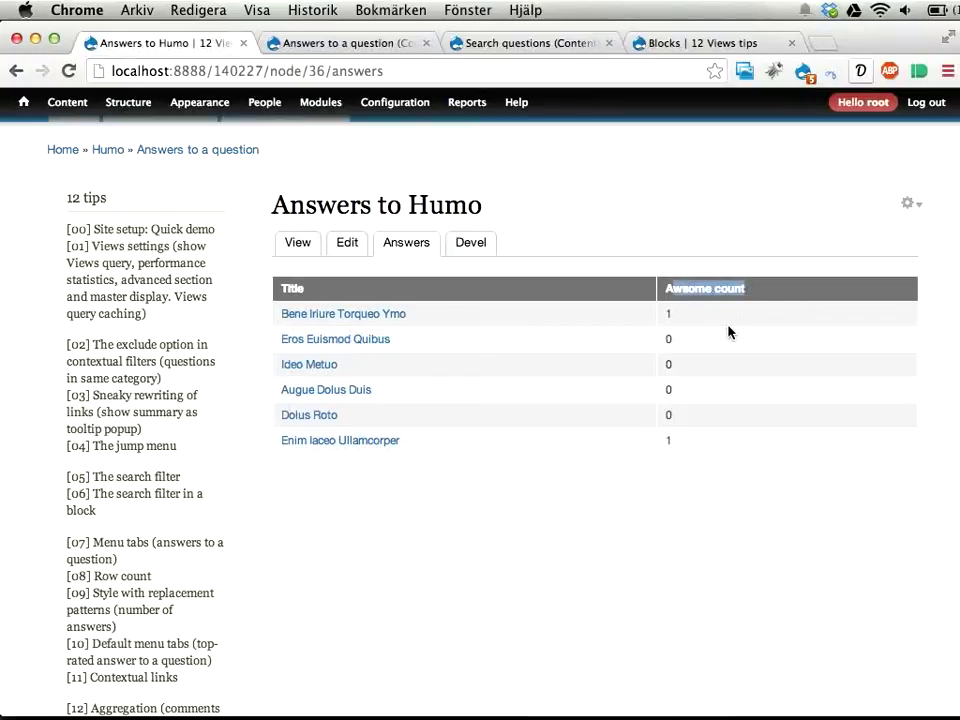
{"action": "key", "text": "super+alt+Right"}
{"action": "key", "text": "super+alt+Left"}
{"action": "scroll", "coordinate": [113, 487], "scroll_direction": "down", "scroll_amount": 3}
{"action": "left_click_drag", "start_coordinate": [67, 413], "coordinate": [120, 430]}
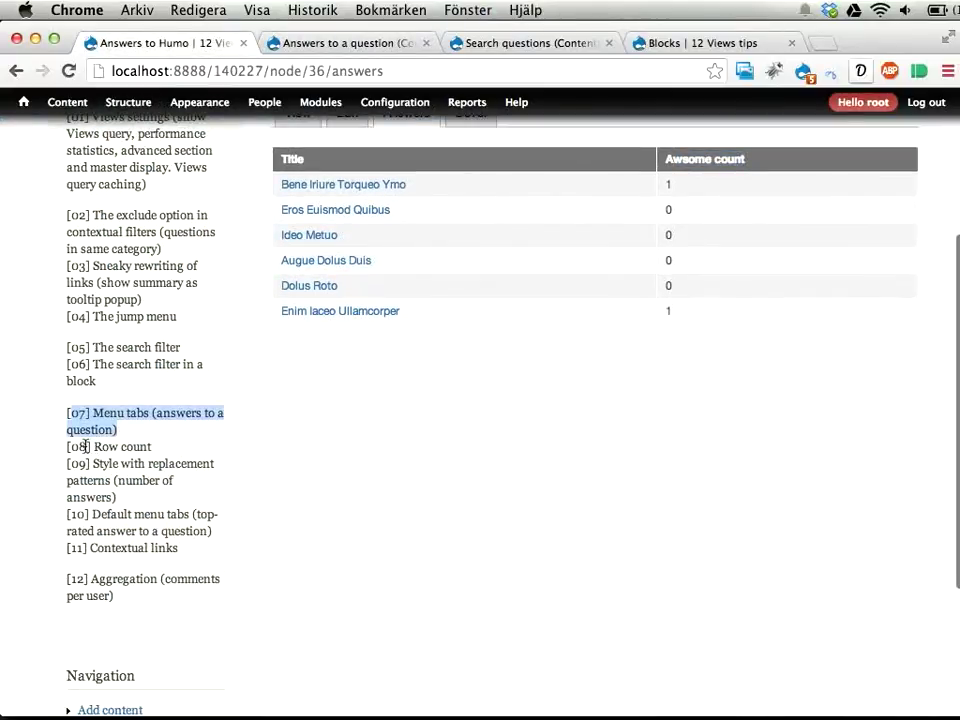
{"action": "left_click_drag", "start_coordinate": [67, 447], "coordinate": [154, 447]}
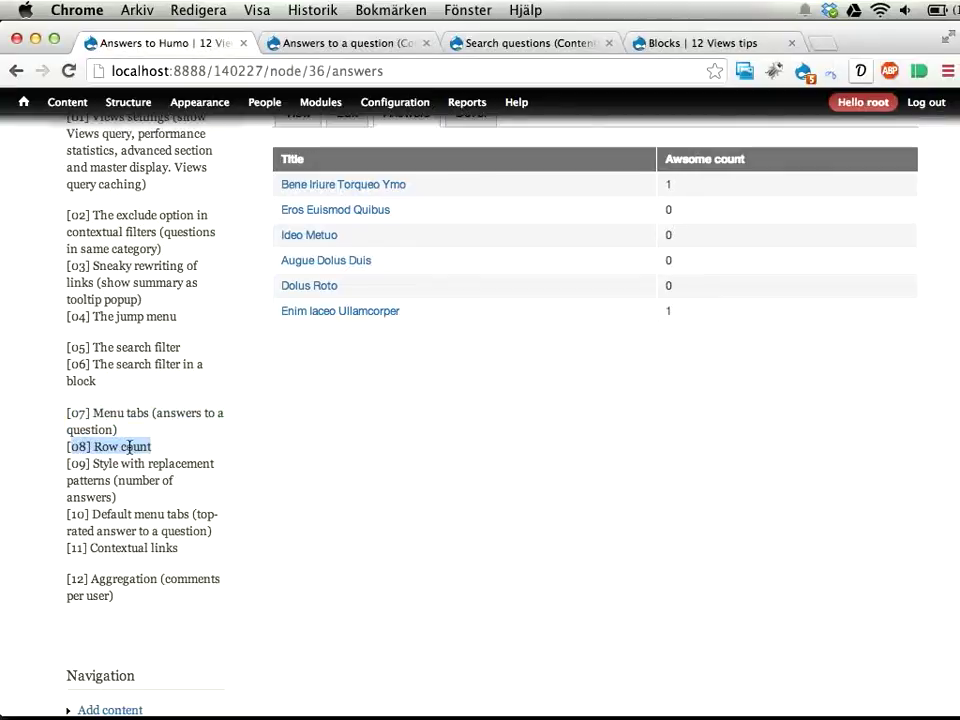
- Add a Flags: Flag counter sort criterion in descending order
{"action": "key", "text": "ctrl+Tab"}
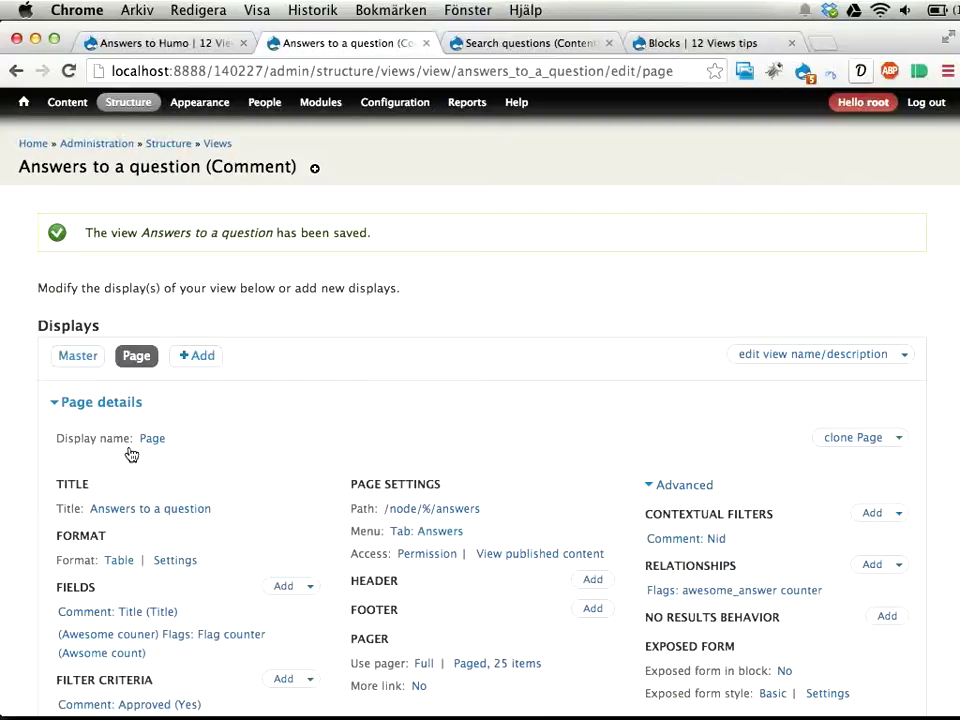
{"action": "scroll", "coordinate": [204, 538], "scroll_direction": "down", "scroll_amount": 5}
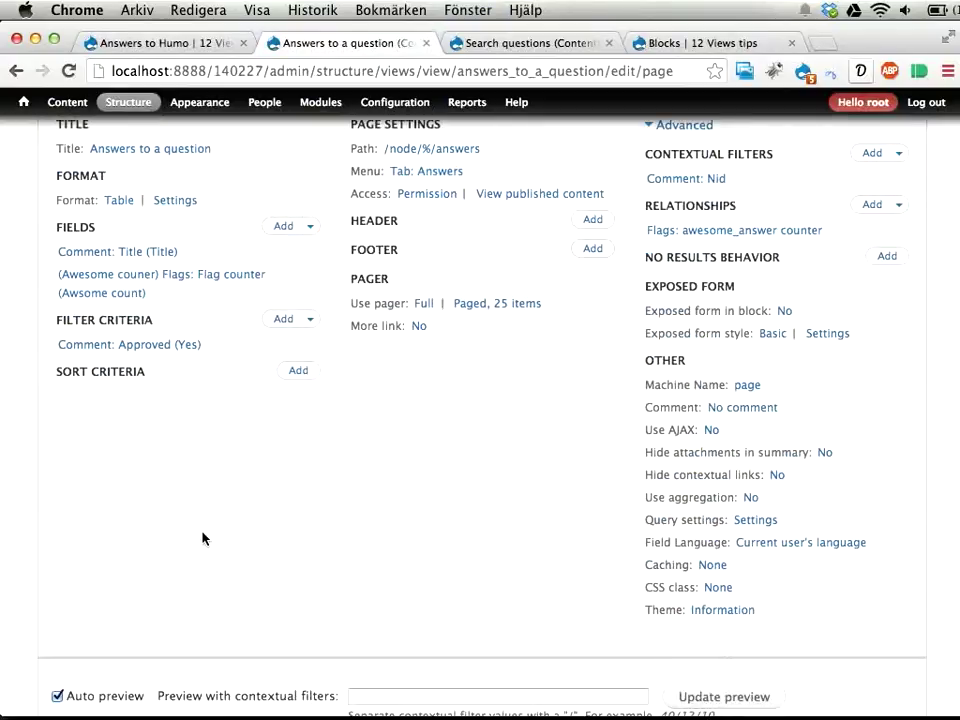
{"action": "scroll", "coordinate": [299, 375], "scroll_direction": "up", "scroll_amount": 1}
{"action": "scroll", "coordinate": [302, 379], "scroll_direction": "up", "scroll_amount": 3}
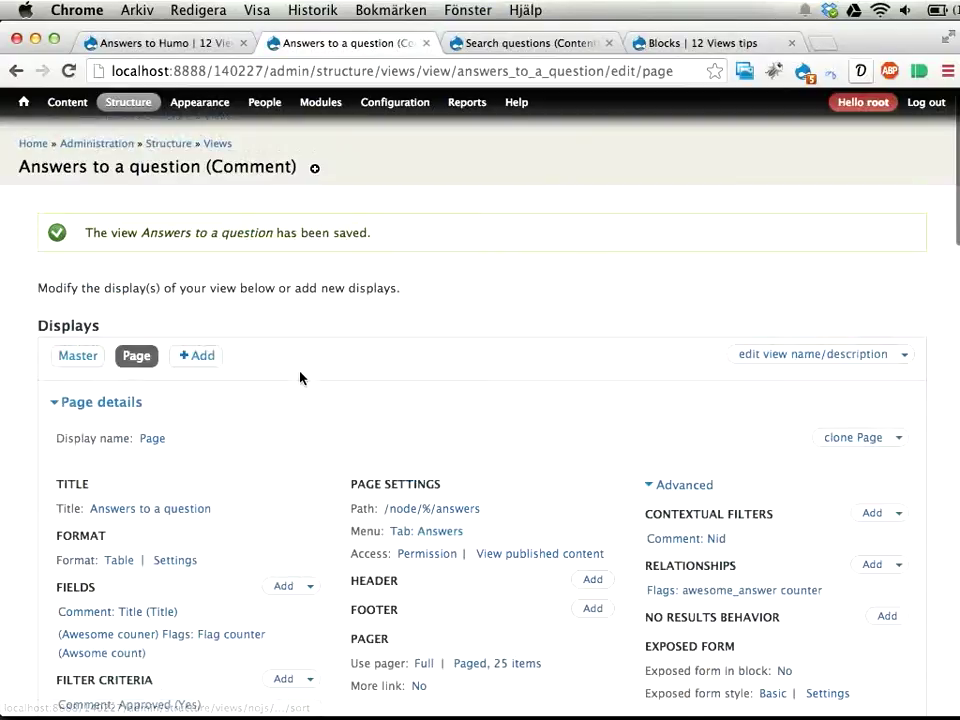
{"action": "scroll", "coordinate": [276, 343], "scroll_direction": "down", "scroll_amount": 3}
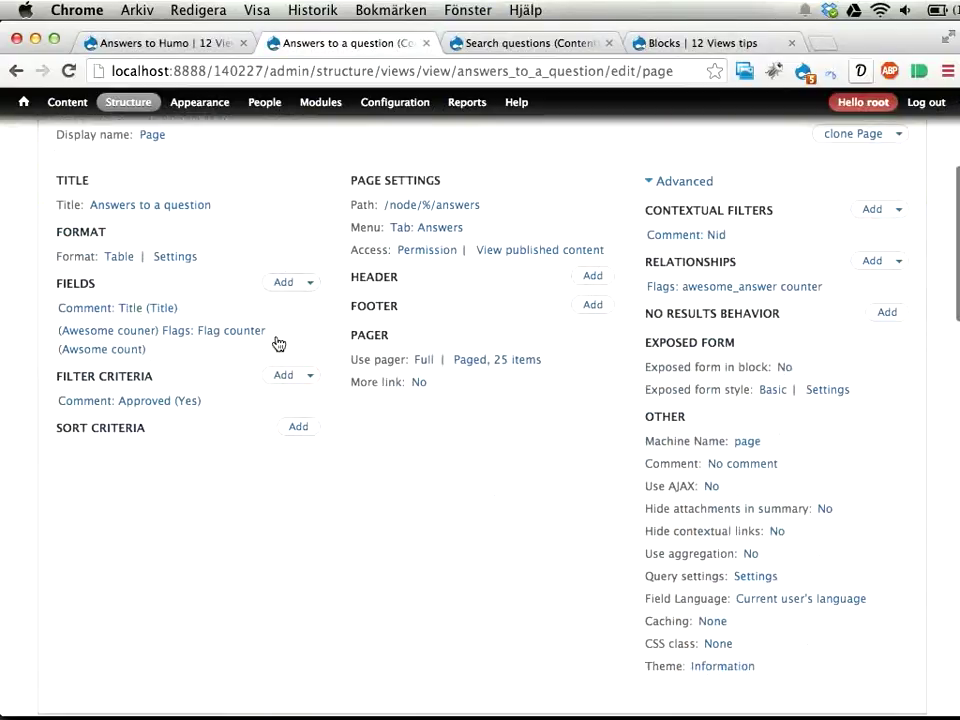
{"action": "left_click", "coordinate": [296, 427]}
{"action": "left_click", "coordinate": [302, 256]}
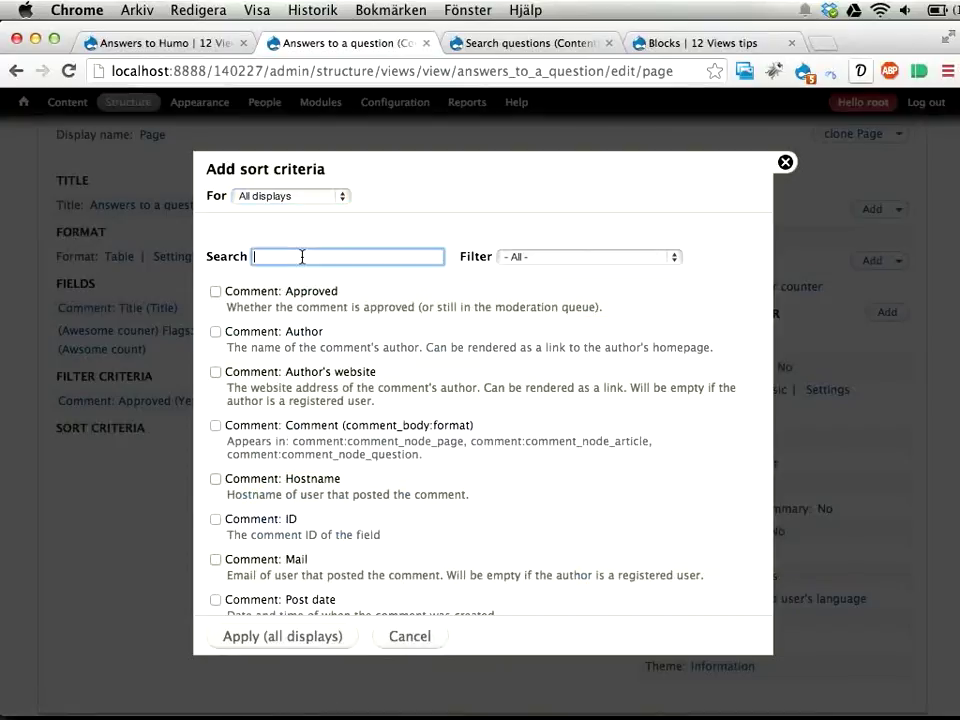
{"action": "type", "text": "count"}
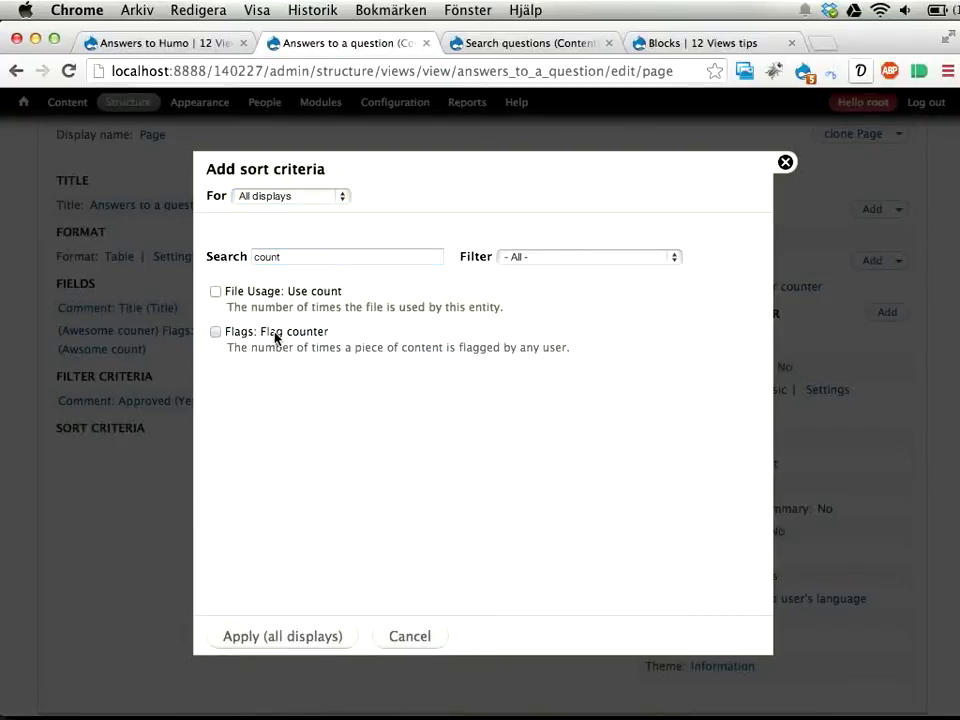
{"action": "left_click", "coordinate": [272, 332]}
{"action": "left_click", "coordinate": [252, 646]}
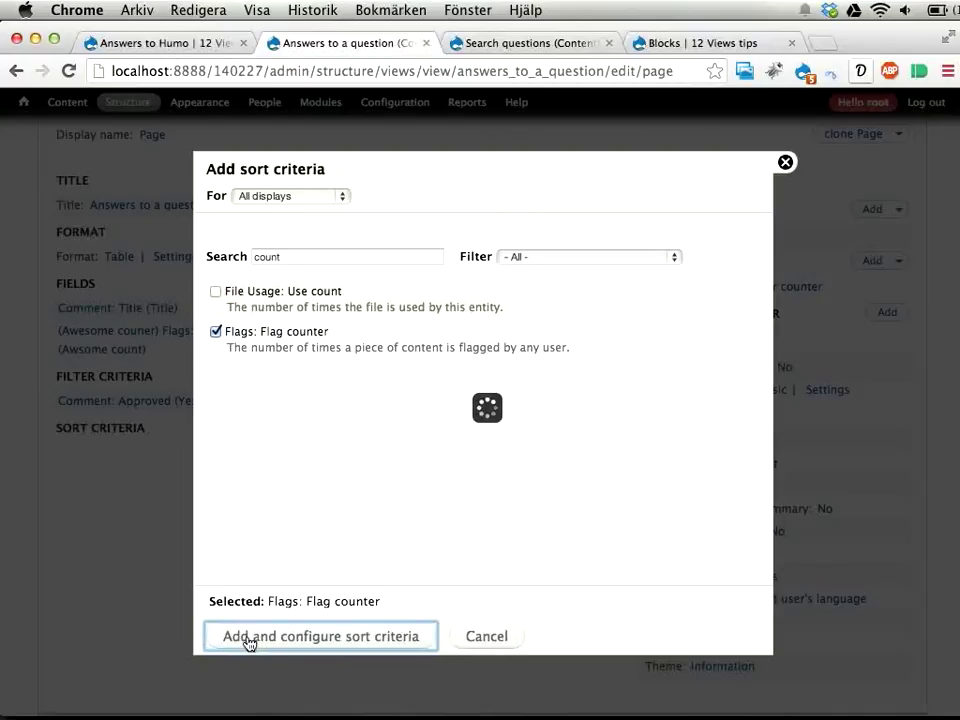
{"action": "left_click", "coordinate": [258, 444]}
{"action": "left_click", "coordinate": [262, 545]}
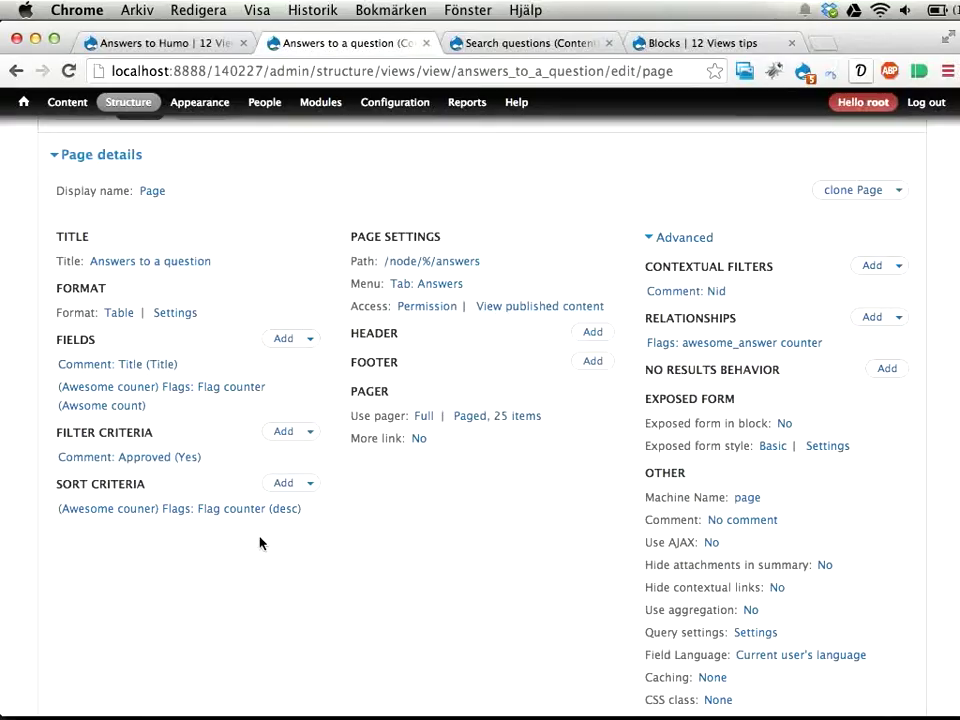
- Preview node 36 to confirm answers with count 1 are listed first
{"action": "scroll", "coordinate": [407, 339], "scroll_direction": "down", "scroll_amount": 10}
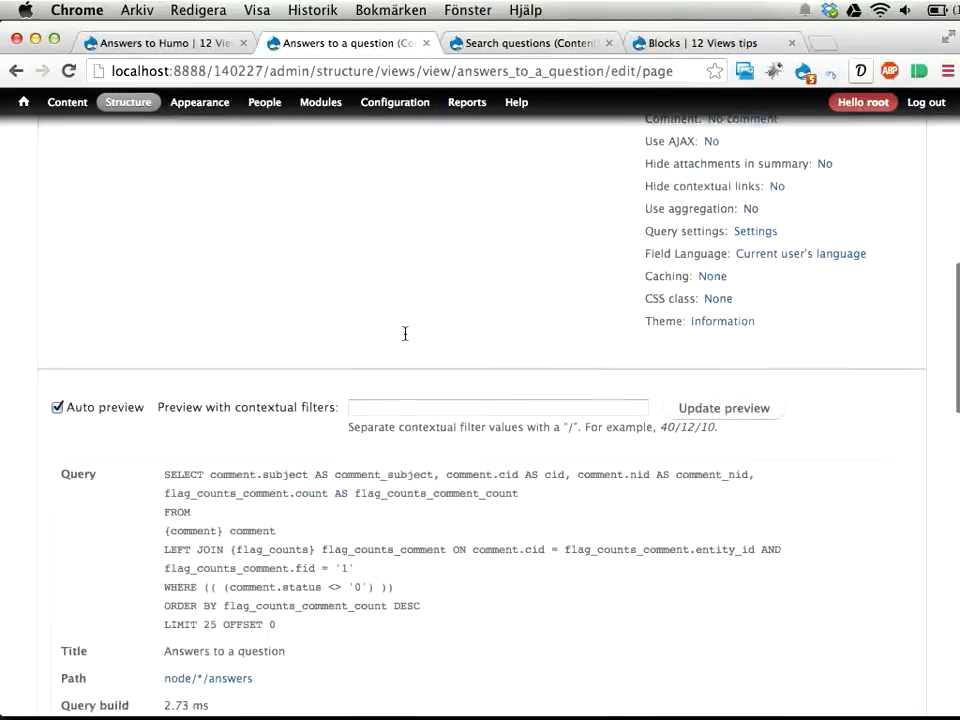
{"action": "left_click", "coordinate": [401, 334]}
{"action": "type", "text": "36"}
{"action": "left_click", "coordinate": [731, 335]}
{"action": "scroll", "coordinate": [490, 446], "scroll_direction": "down", "scroll_amount": 5}
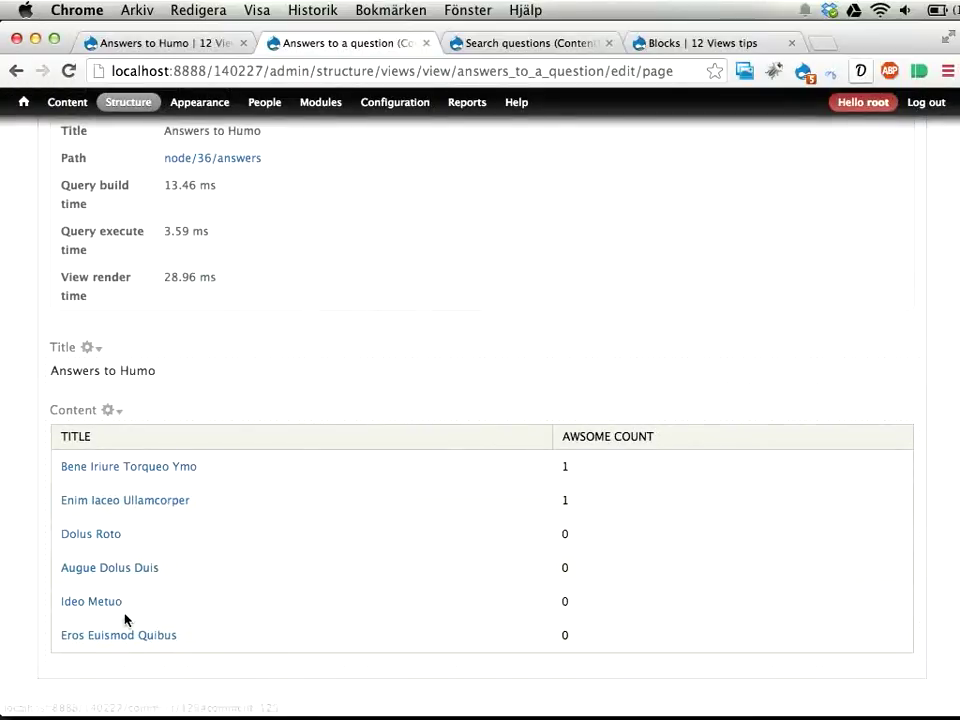
{"action": "scroll", "coordinate": [407, 606], "scroll_direction": "up", "scroll_amount": 10}
{"action": "scroll", "coordinate": [406, 612], "scroll_direction": "up", "scroll_amount": 2}
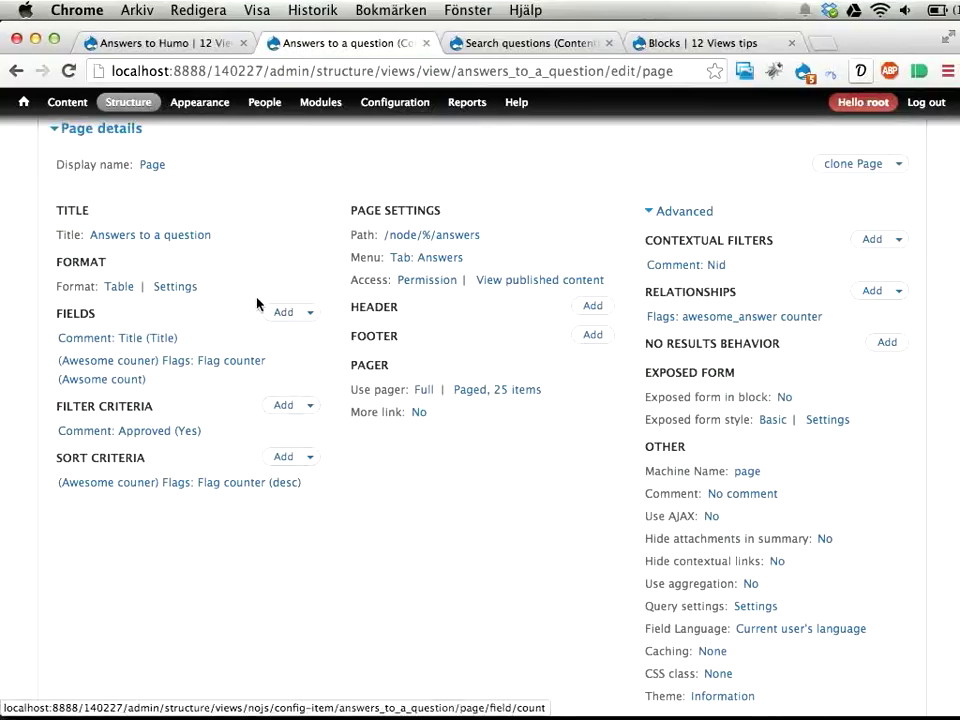
- Add the Global: View result counter field with its label turned off
{"action": "left_click", "coordinate": [283, 314]}
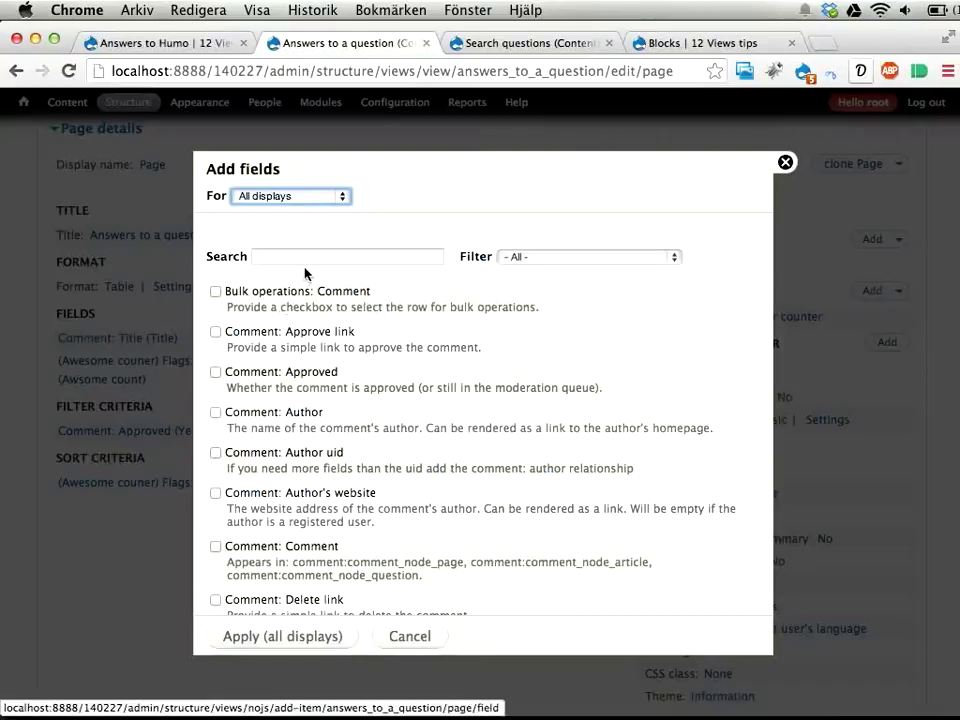
{"action": "left_click", "coordinate": [302, 258]}
{"action": "type", "text": "count"}
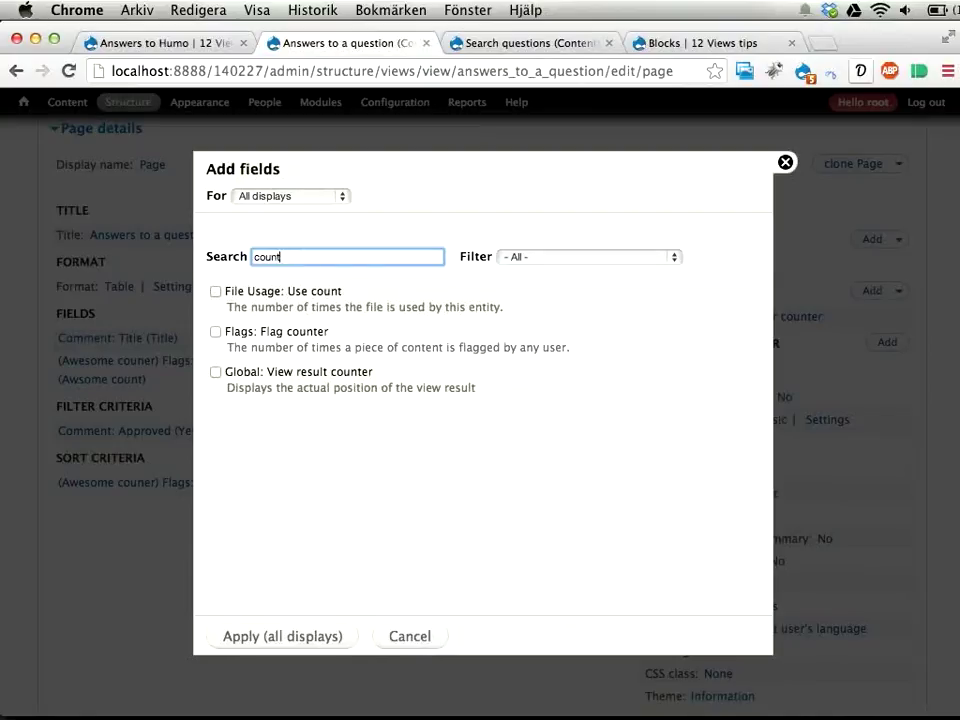
{"action": "key", "text": "super+a"}
{"action": "left_click", "coordinate": [309, 374]}
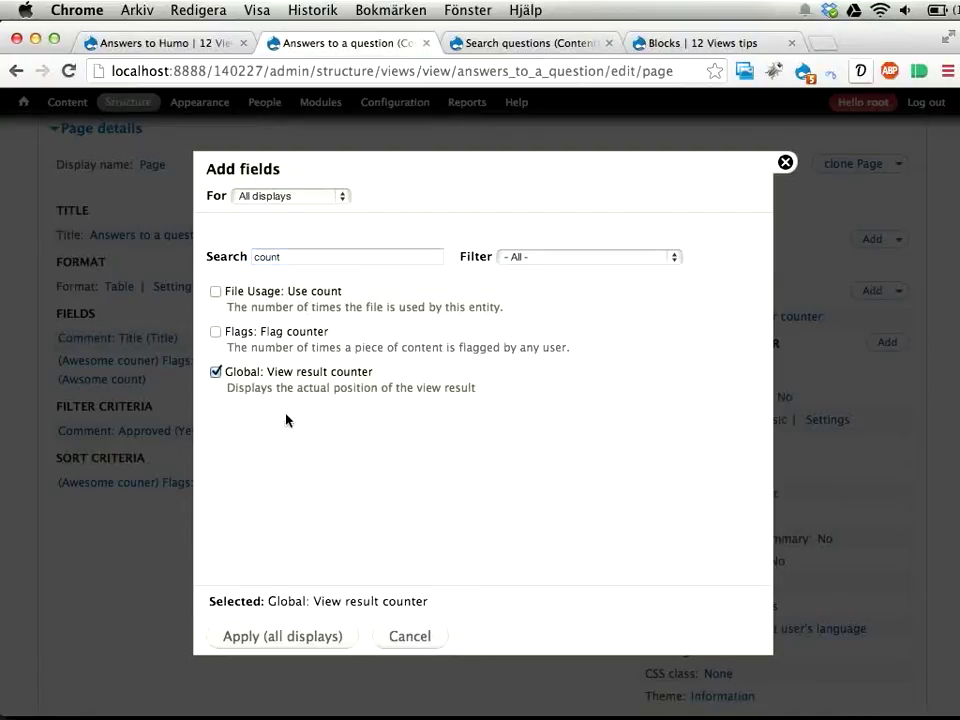
{"action": "left_click", "coordinate": [279, 638]}
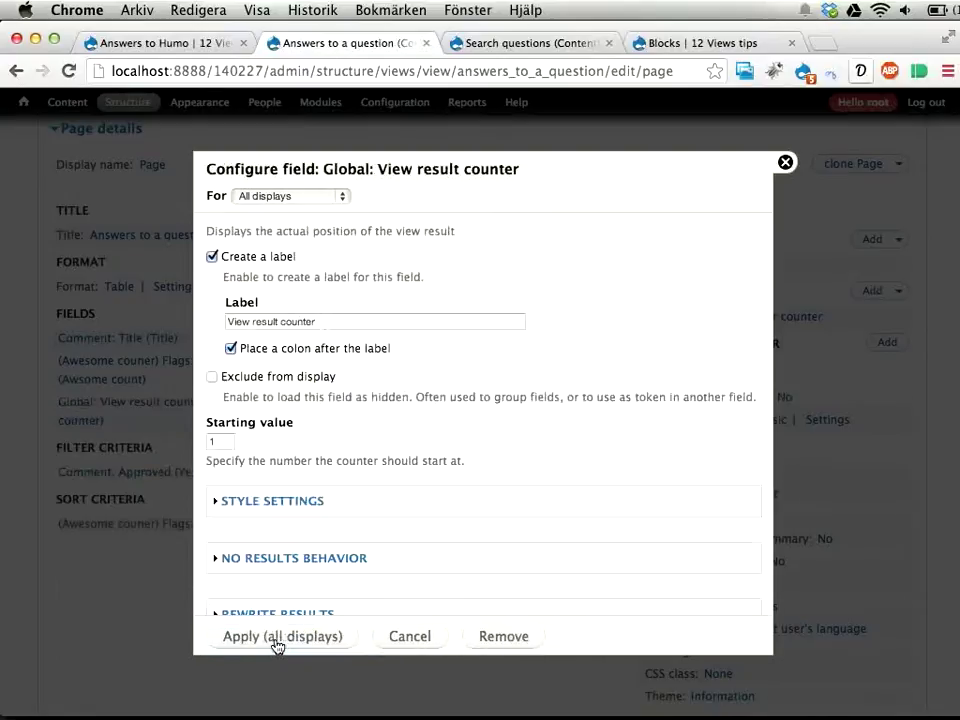
{"action": "triple_click", "coordinate": [357, 320]}
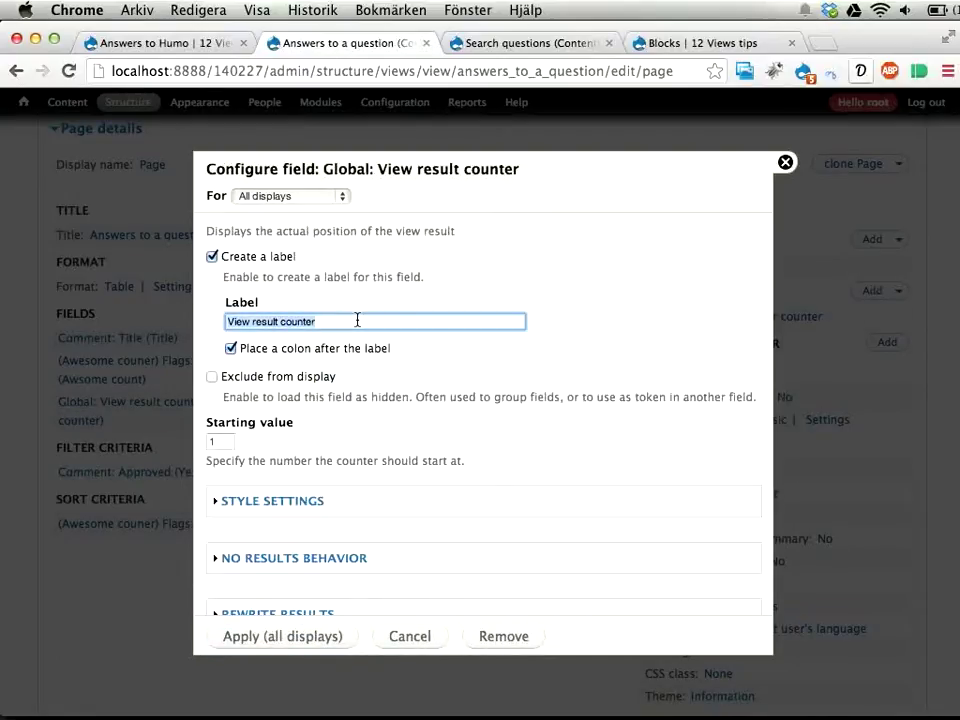
{"action": "left_click", "coordinate": [255, 257]}
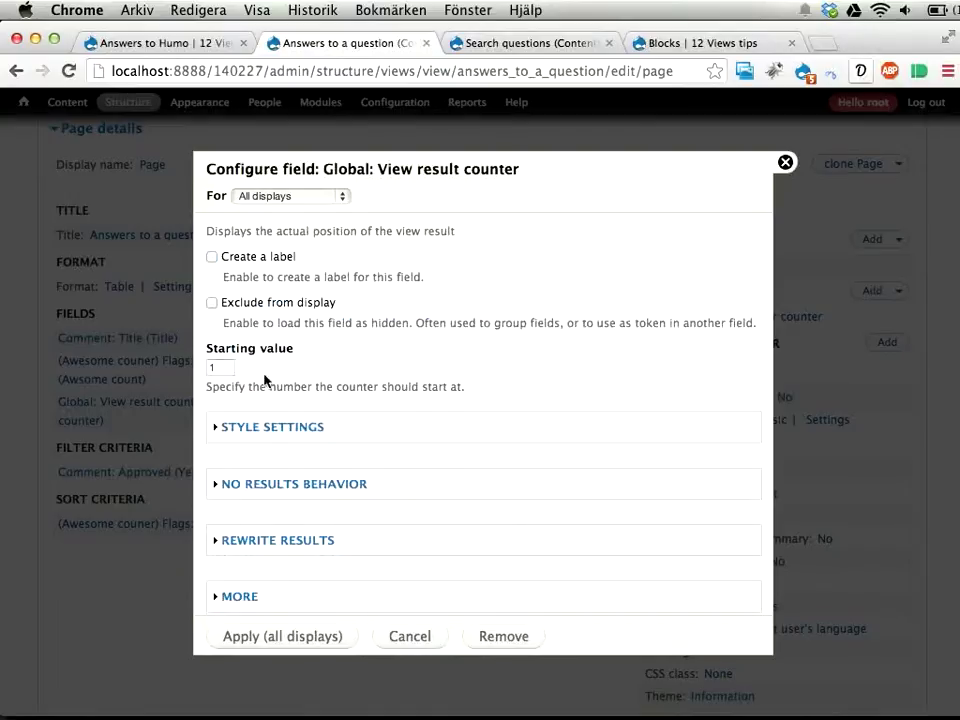
{"action": "left_click", "coordinate": [251, 644]}
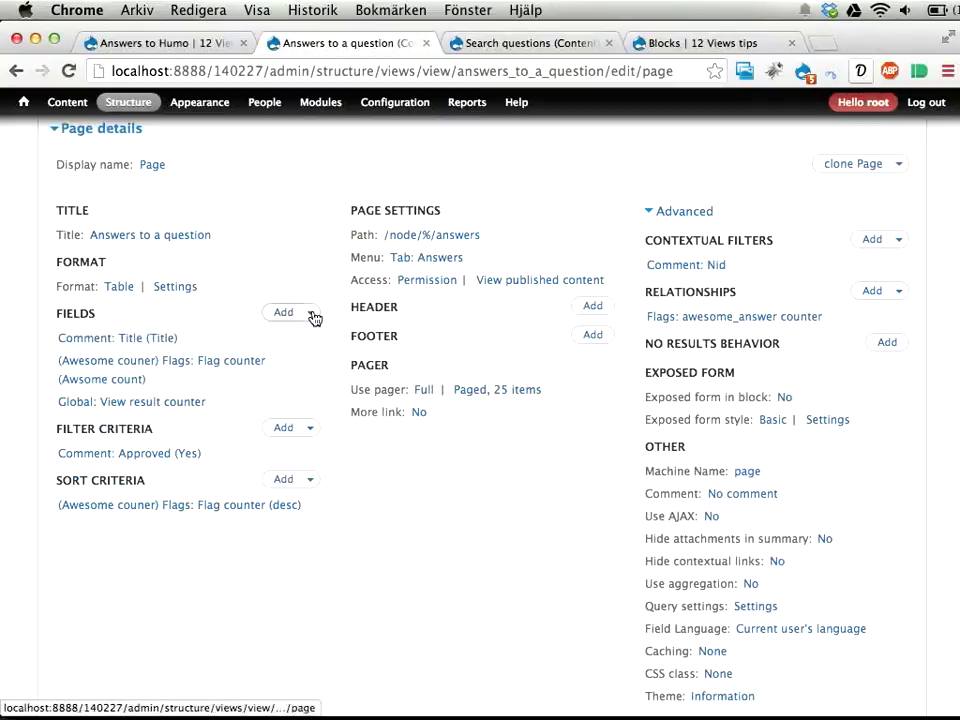
- Move View result counter to the top of the field order and apply
{"action": "left_click", "coordinate": [311, 315]}
{"action": "left_click", "coordinate": [268, 334]}
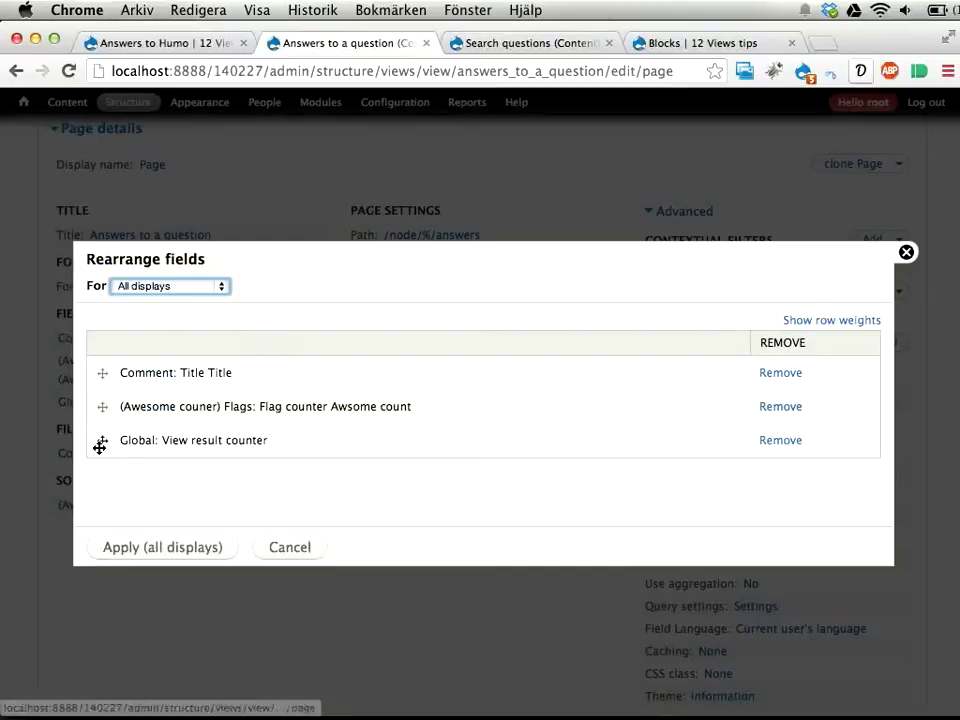
{"action": "left_click_drag", "start_coordinate": [99, 440], "coordinate": [99, 386]}
{"action": "left_click", "coordinate": [141, 553]}
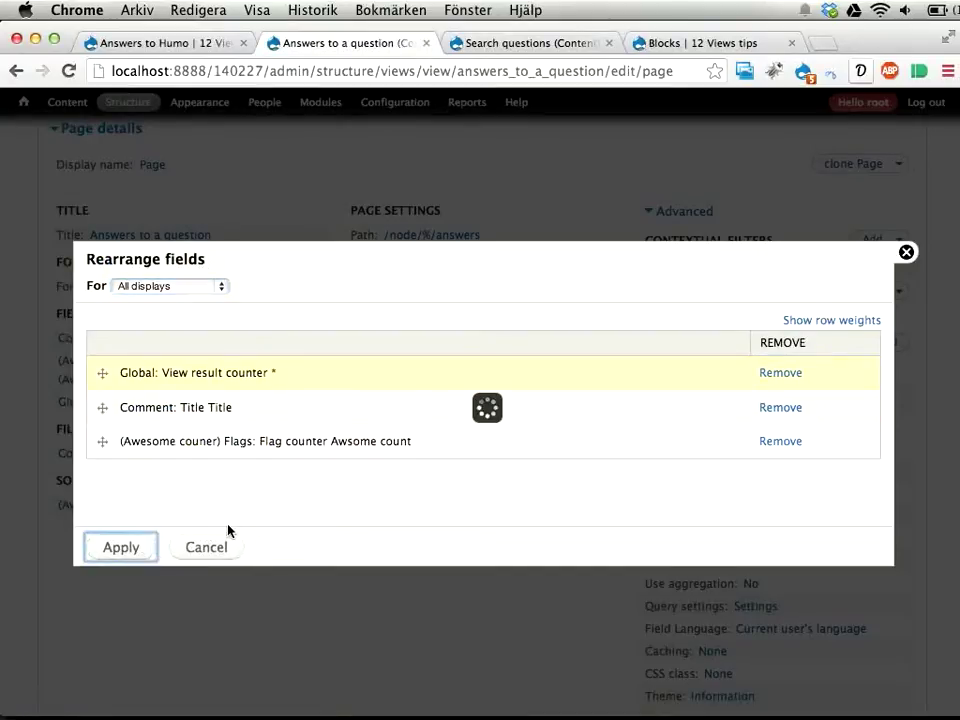
{"action": "scroll", "coordinate": [760, 300], "scroll_direction": "up", "scroll_amount": 5}
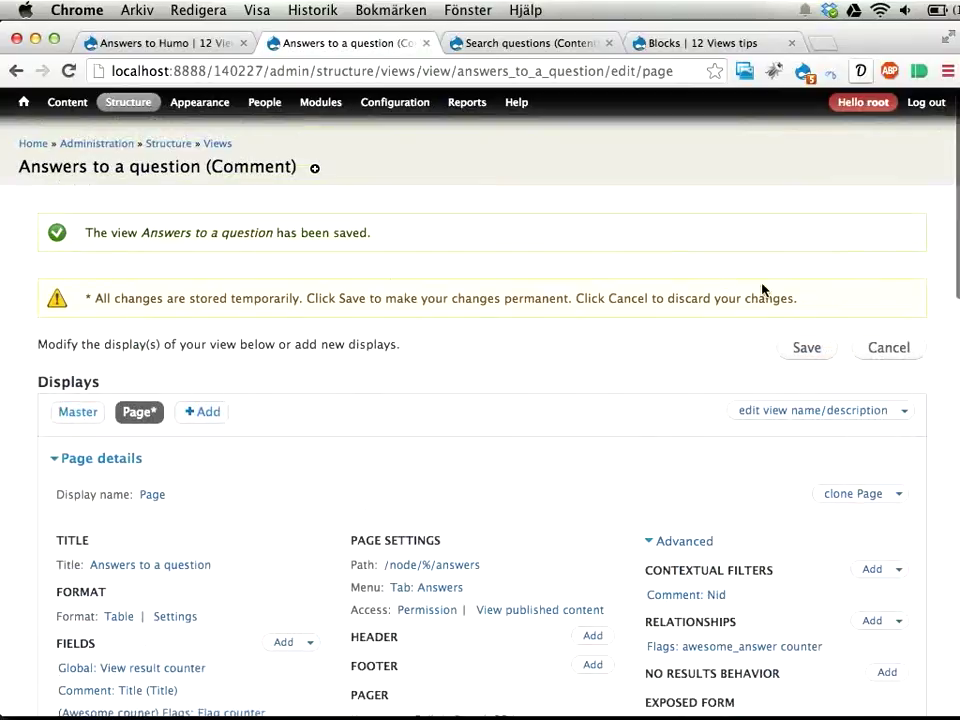
- Save the view and reload the Answers to Humo page
{"action": "left_click", "coordinate": [805, 348]}
{"action": "key", "text": "super+alt+Left"}
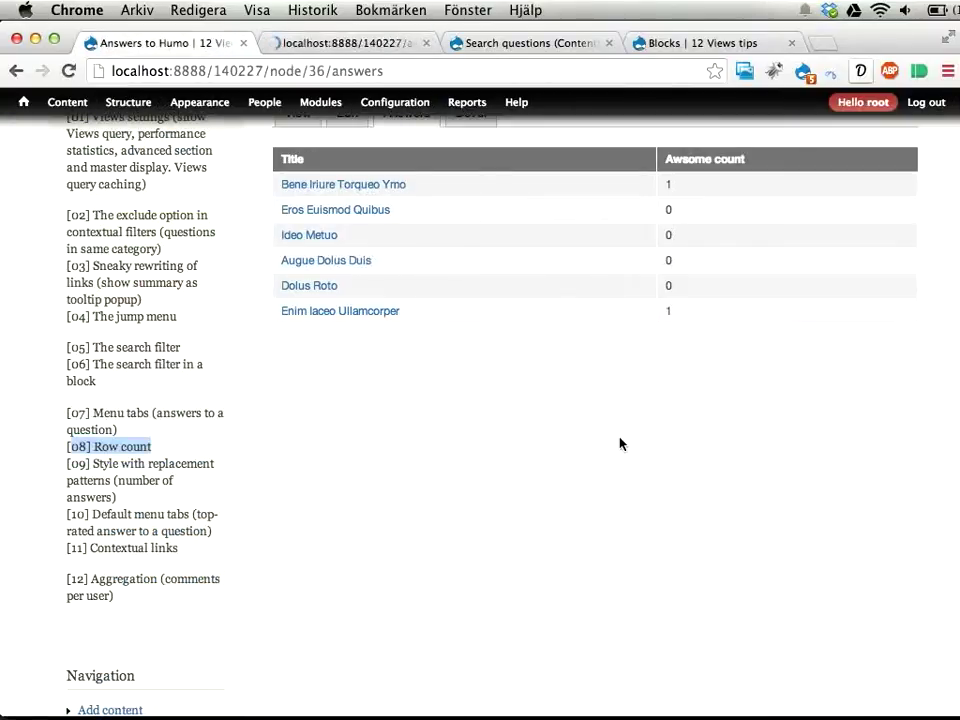
{"action": "key", "text": "super+r"}
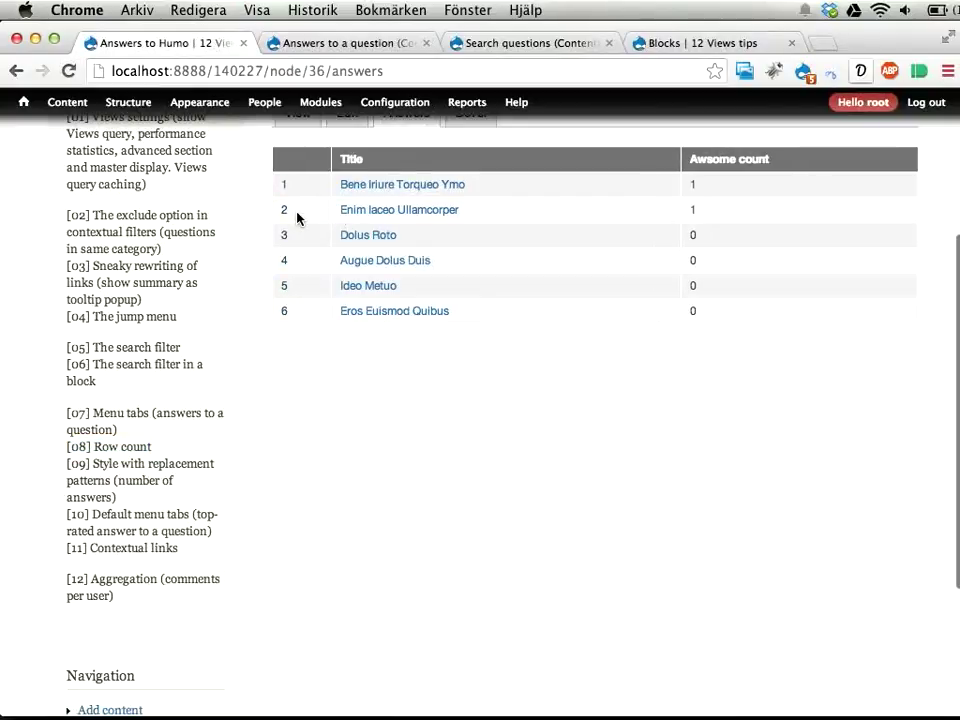
- Inspect the answers table's rows numbered 1–6, the sidebar tips and a user's 0 count
{"action": "left_click_drag", "start_coordinate": [291, 184], "coordinate": [319, 313]}
{"action": "left_click", "coordinate": [727, 231]}
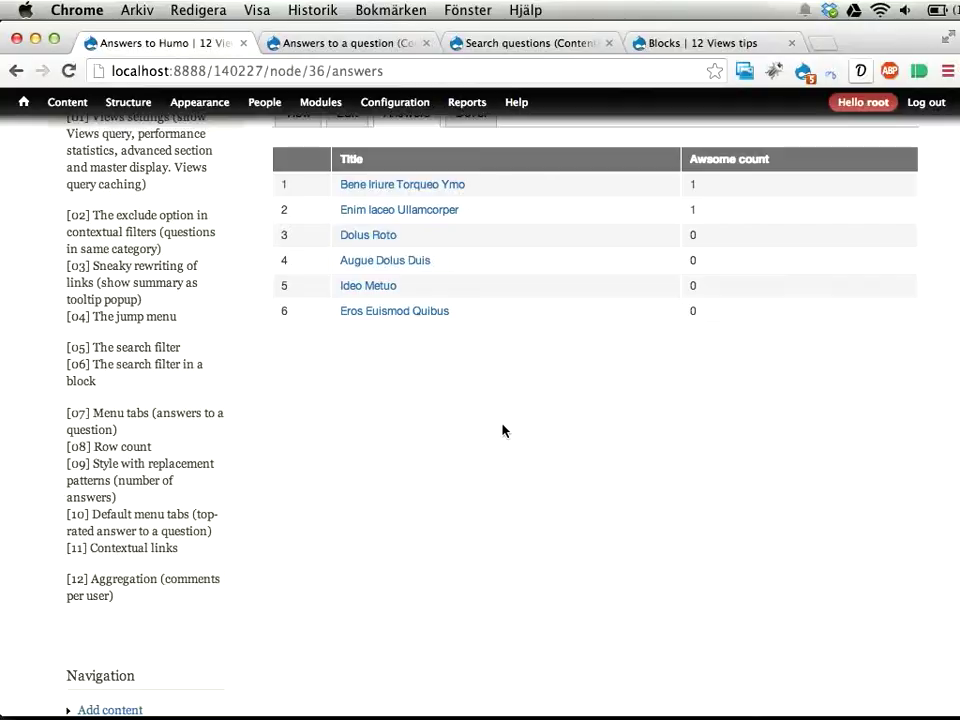
{"action": "key", "text": "ctrl+Tab"}
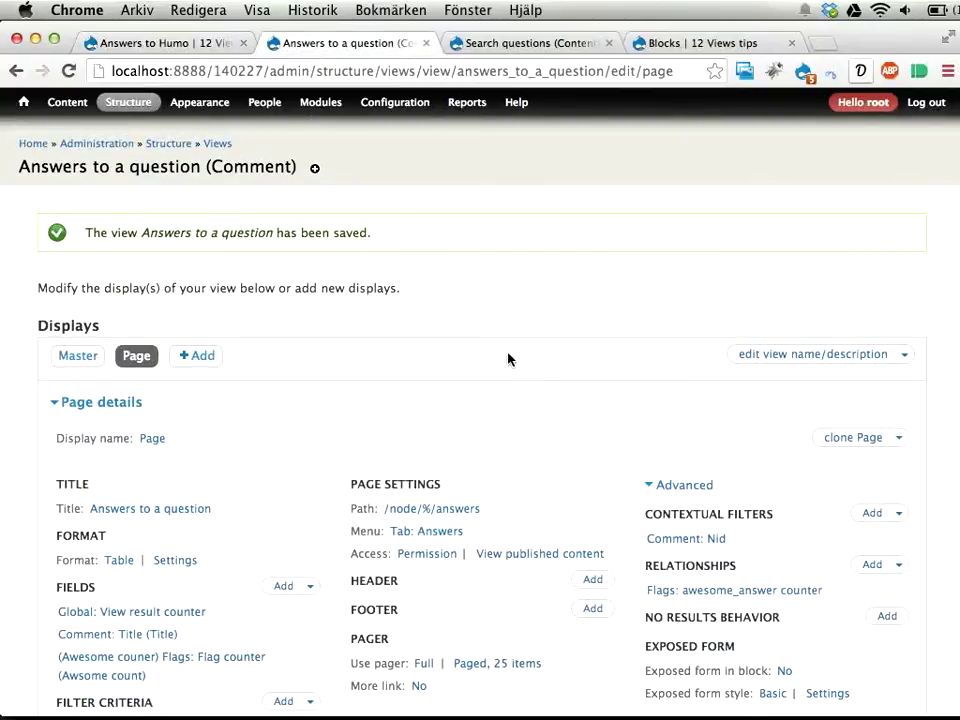
{"action": "key", "text": "ctrl+shift+Tab"}
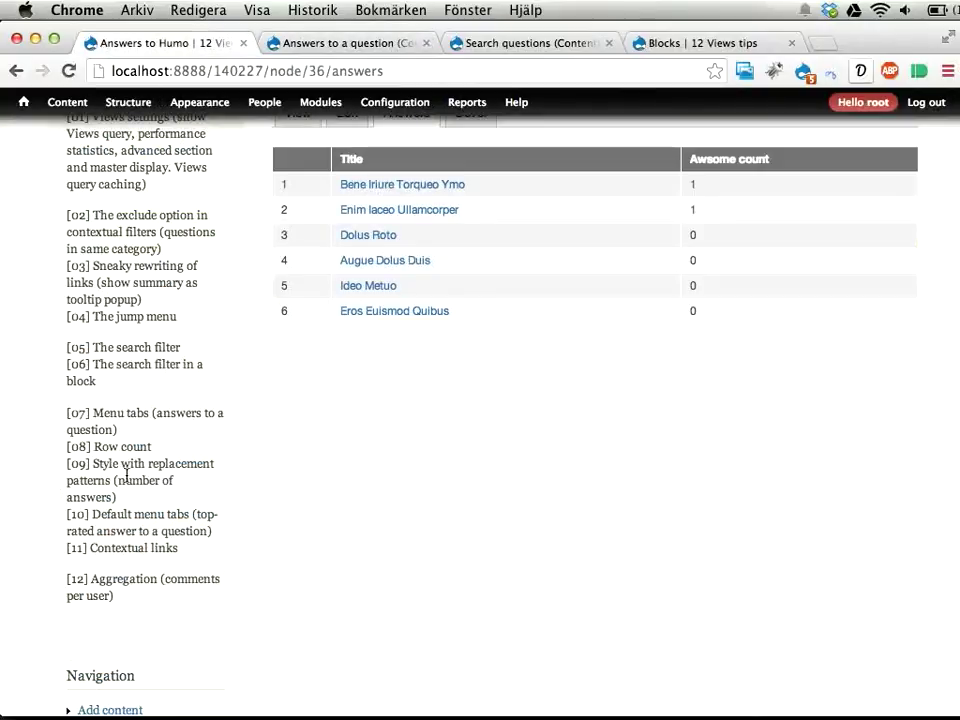
{"action": "left_click_drag", "start_coordinate": [88, 412], "coordinate": [188, 496]}
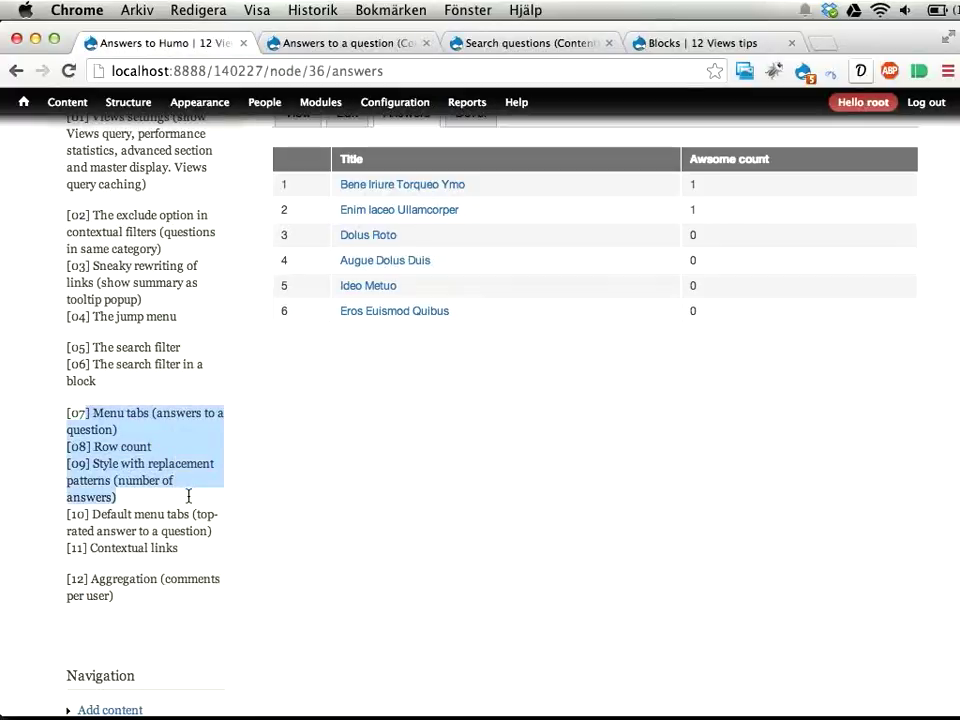
{"action": "left_click", "coordinate": [128, 462]}
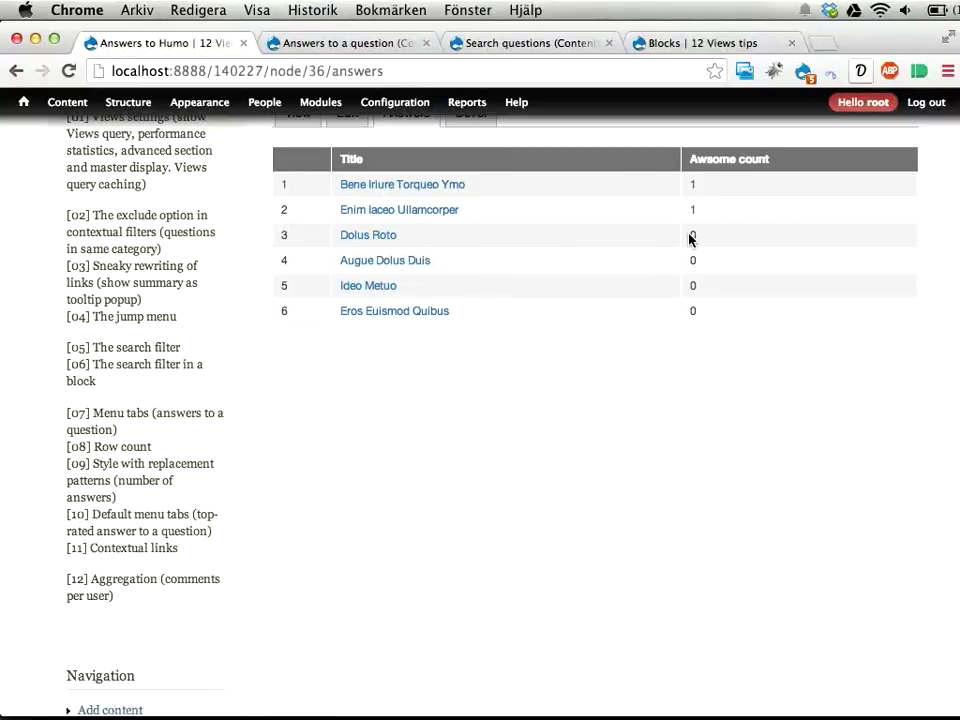
{"action": "left_click_drag", "start_coordinate": [689, 237], "coordinate": [704, 237]}
- Drag the Awesome count flag counter above Comment: Title so it comes second
{"action": "key", "text": "ctrl+Tab"}
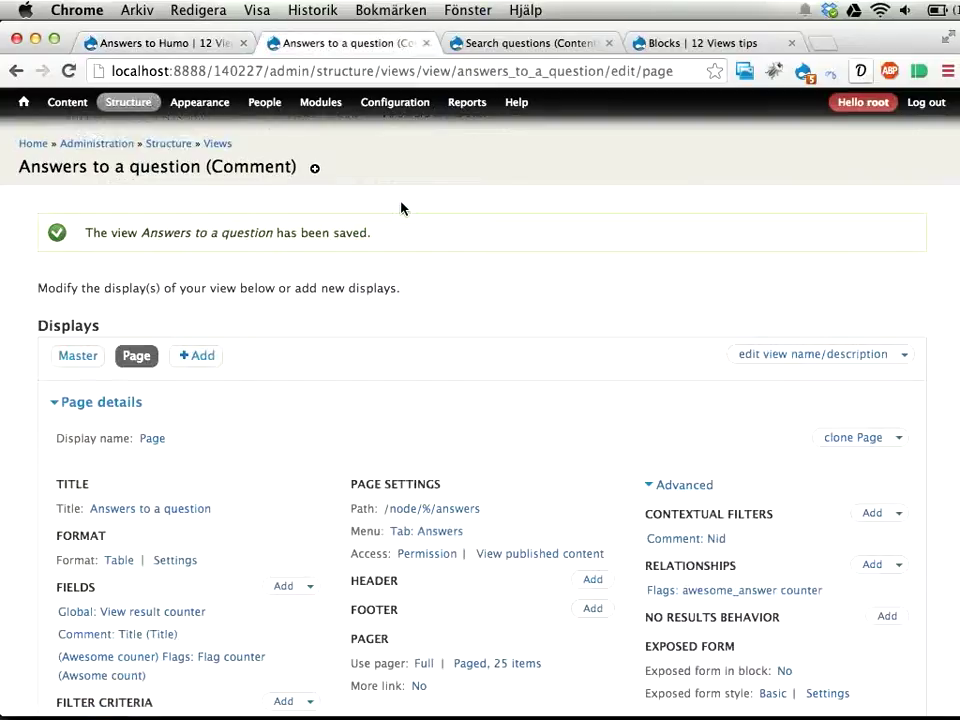
{"action": "scroll", "coordinate": [425, 398], "scroll_direction": "down", "scroll_amount": 5}
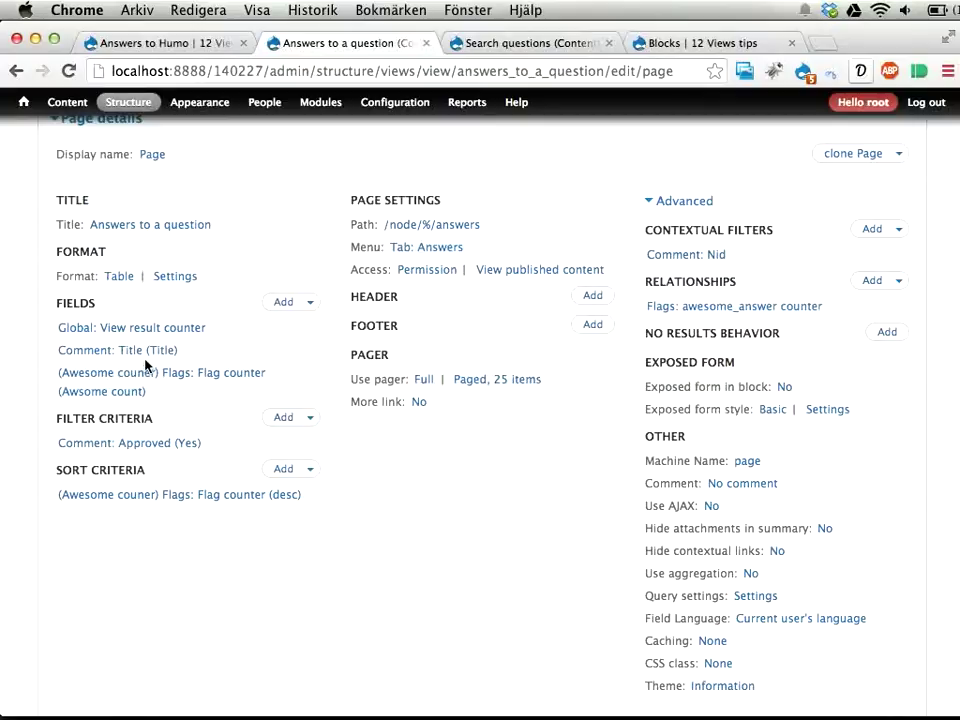
{"action": "left_click", "coordinate": [311, 303]}
{"action": "left_click", "coordinate": [281, 324]}
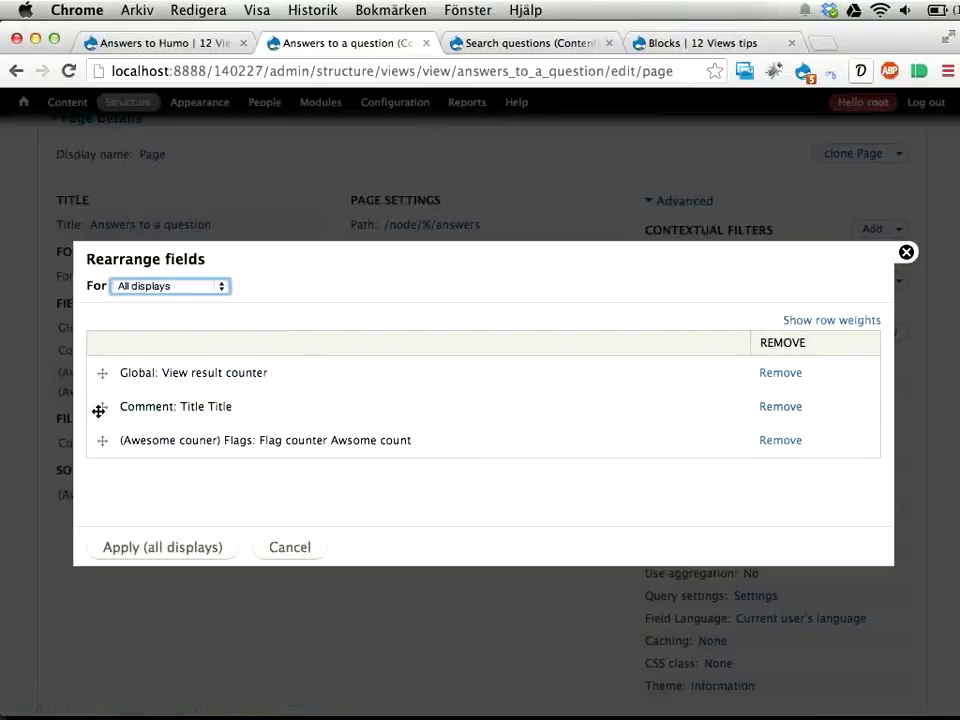
{"action": "left_click_drag", "start_coordinate": [102, 443], "coordinate": [101, 406]}
{"action": "left_click", "coordinate": [135, 551]}
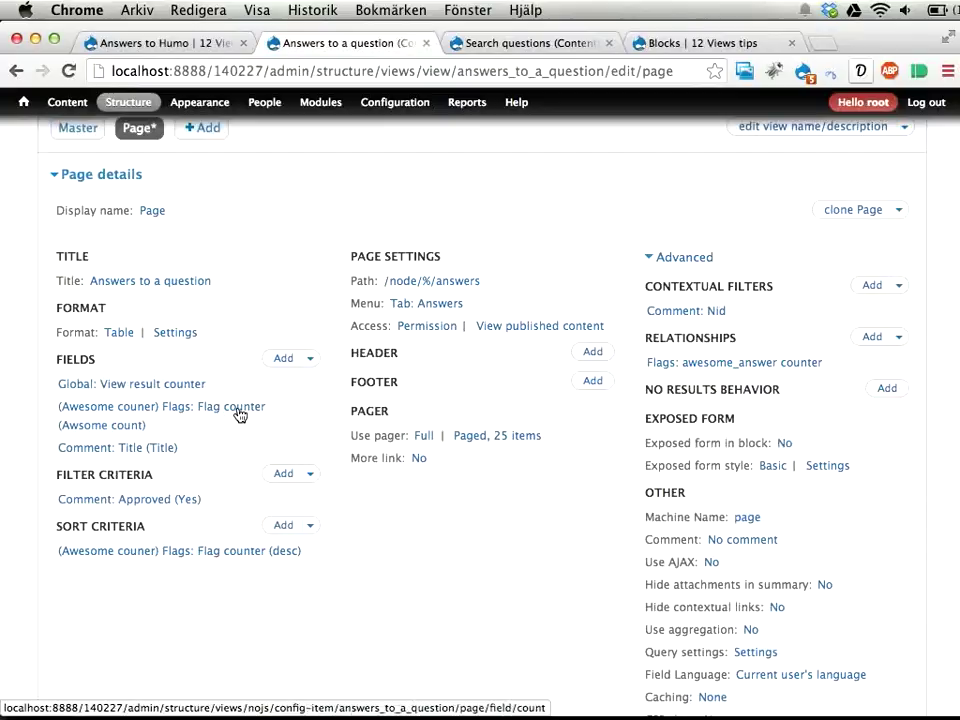
- In Comment: Title's Style settings, enable Customize field HTML and Create a CSS class
{"action": "left_click", "coordinate": [90, 452]}
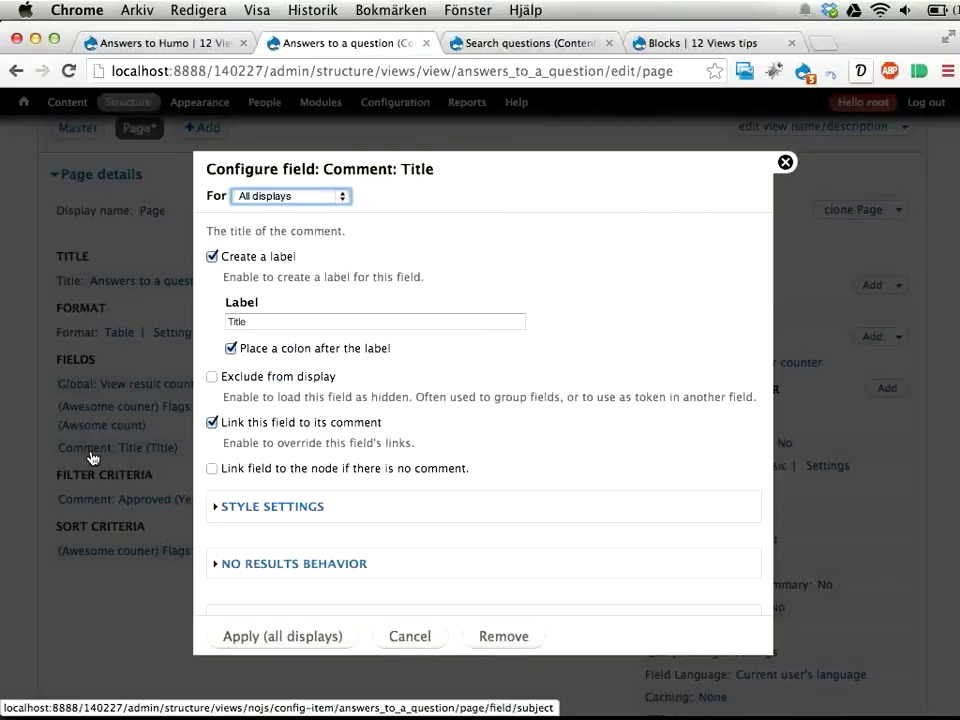
{"action": "scroll", "coordinate": [370, 428], "scroll_direction": "down", "scroll_amount": 2}
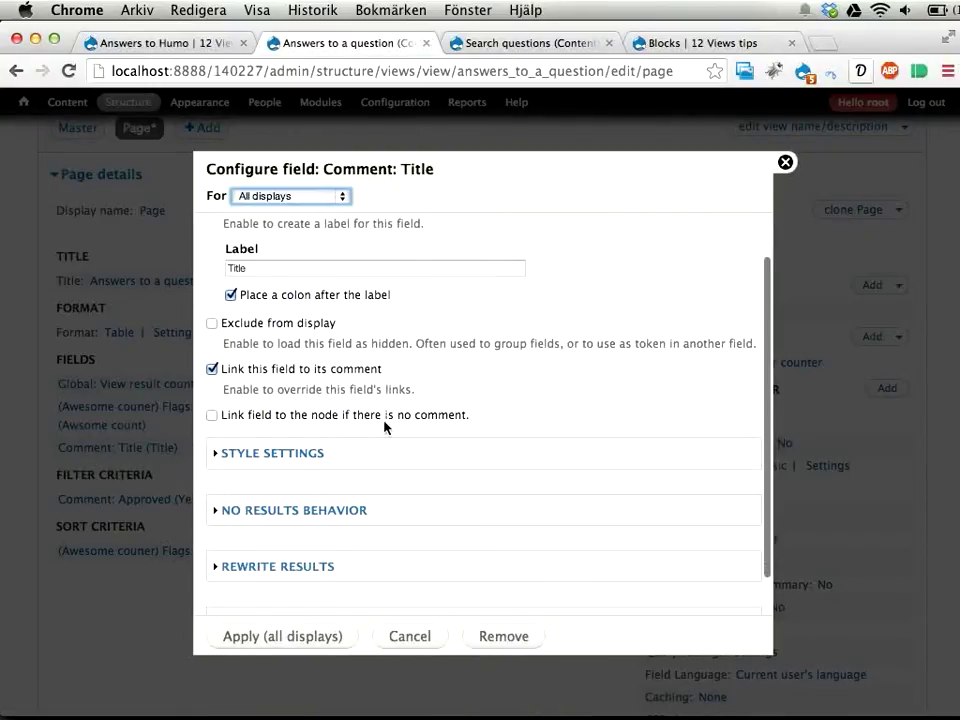
{"action": "left_click", "coordinate": [266, 454]}
{"action": "scroll", "coordinate": [410, 437], "scroll_direction": "down", "scroll_amount": 1}
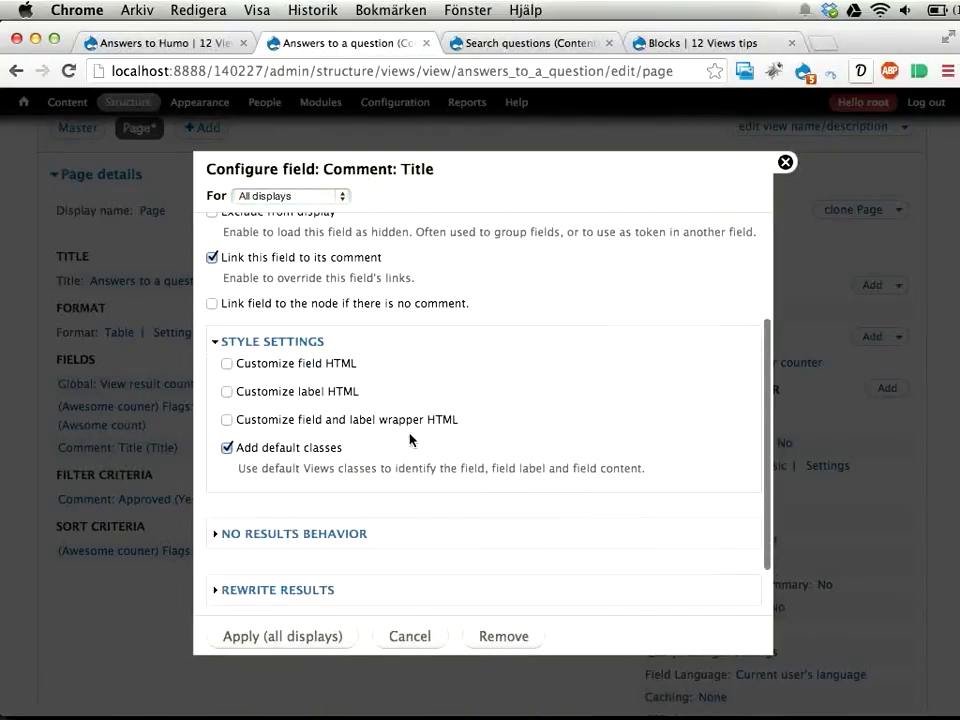
{"action": "left_click", "coordinate": [285, 366]}
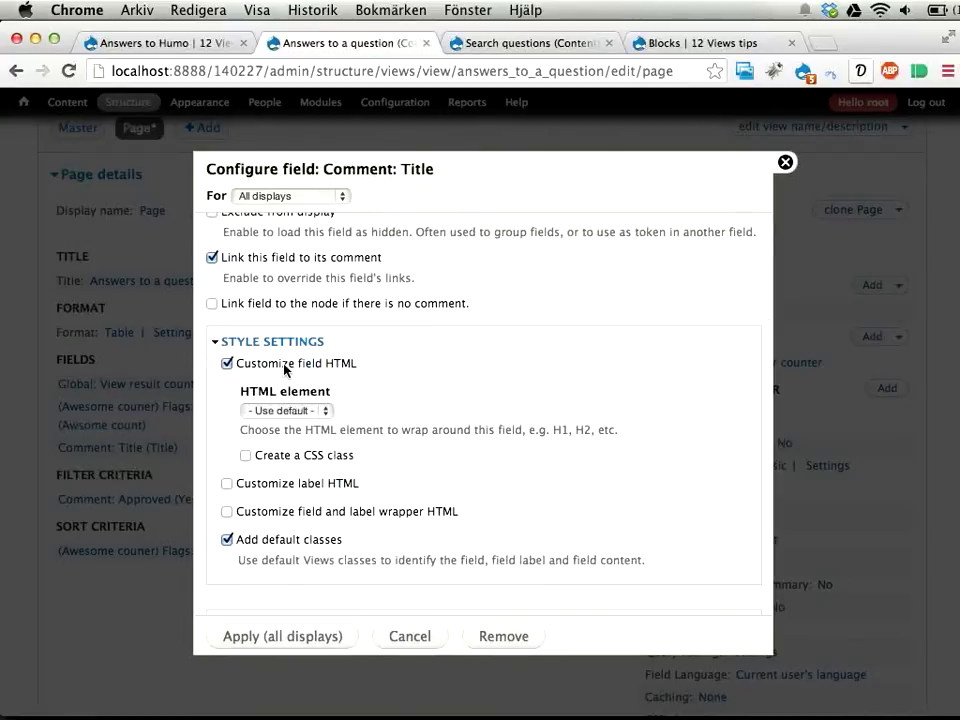
{"action": "left_click", "coordinate": [280, 458]}
{"action": "left_click", "coordinate": [338, 497]}
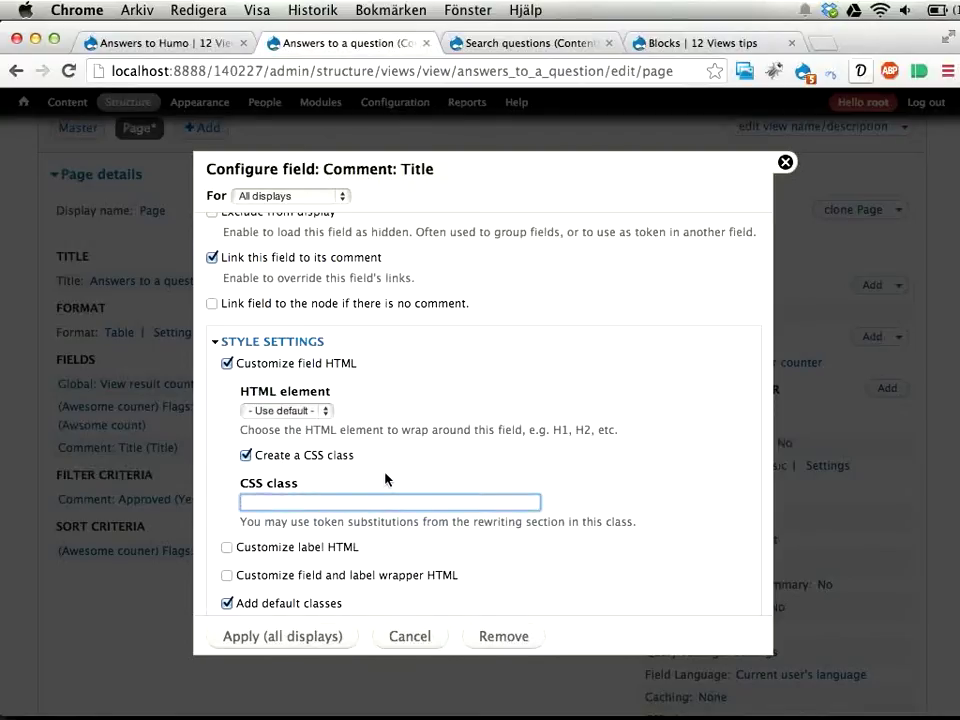
- Check the rewrite replacement tokens [counter] and [count], leaving output rewriting turned off
{"action": "scroll", "coordinate": [385, 480], "scroll_direction": "down", "scroll_amount": 5}
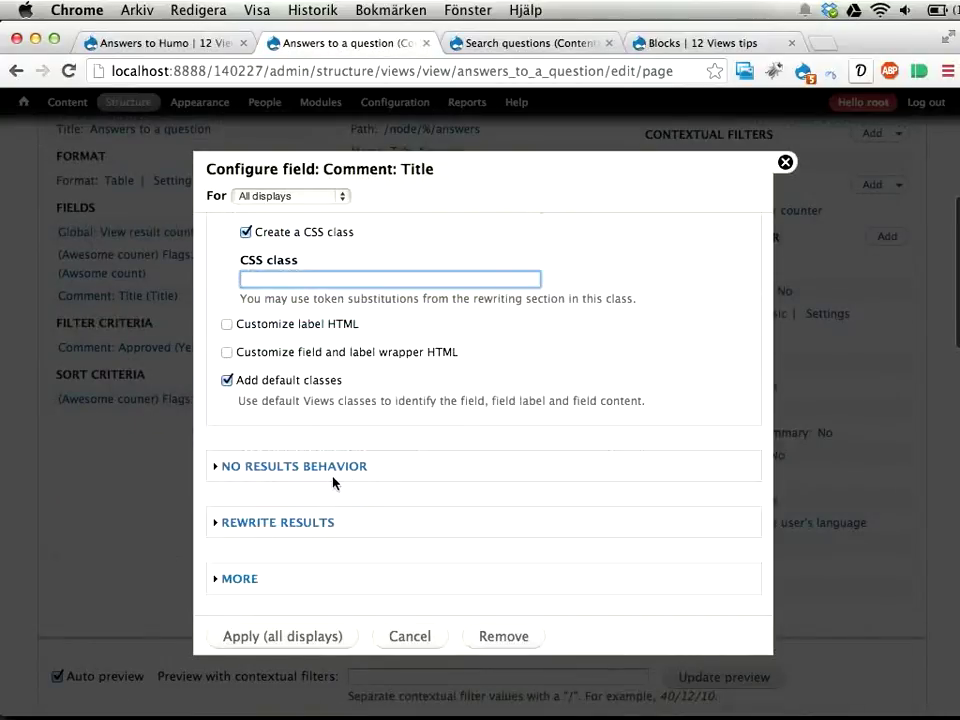
{"action": "left_click", "coordinate": [306, 523]}
{"action": "scroll", "coordinate": [355, 517], "scroll_direction": "down", "scroll_amount": 5}
{"action": "left_click", "coordinate": [306, 262]}
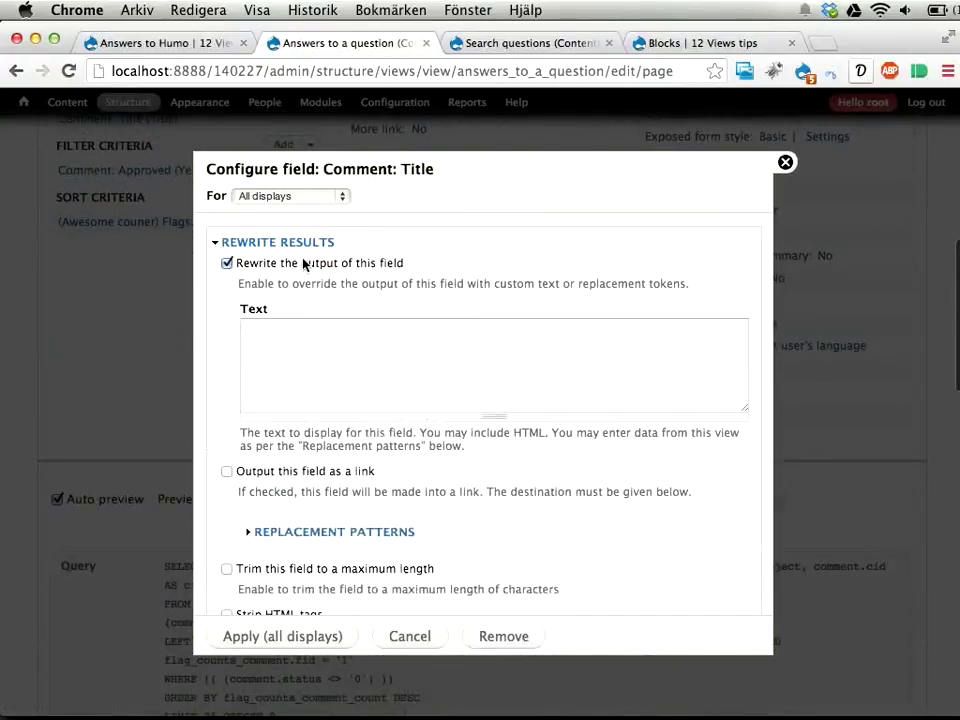
{"action": "scroll", "coordinate": [349, 363], "scroll_direction": "down", "scroll_amount": 2}
{"action": "scroll", "coordinate": [342, 385], "scroll_direction": "down", "scroll_amount": 1}
{"action": "left_click", "coordinate": [336, 381]}
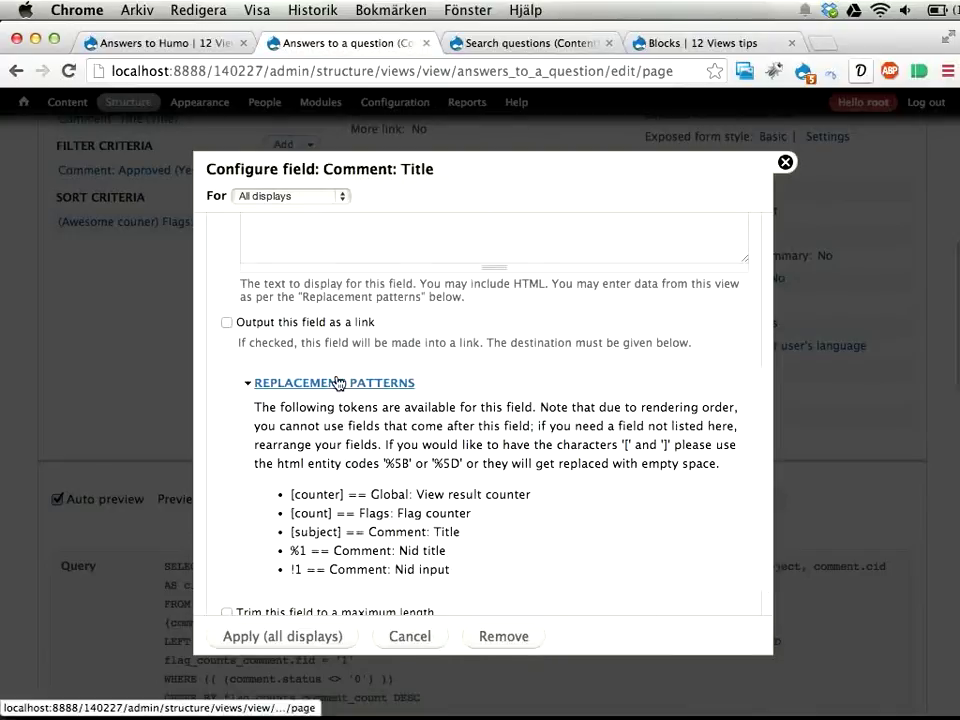
{"action": "scroll", "coordinate": [338, 380], "scroll_direction": "down", "scroll_amount": 2}
{"action": "left_click_drag", "start_coordinate": [291, 399], "coordinate": [344, 400]}
{"action": "scroll", "coordinate": [422, 330], "scroll_direction": "up", "scroll_amount": 1}
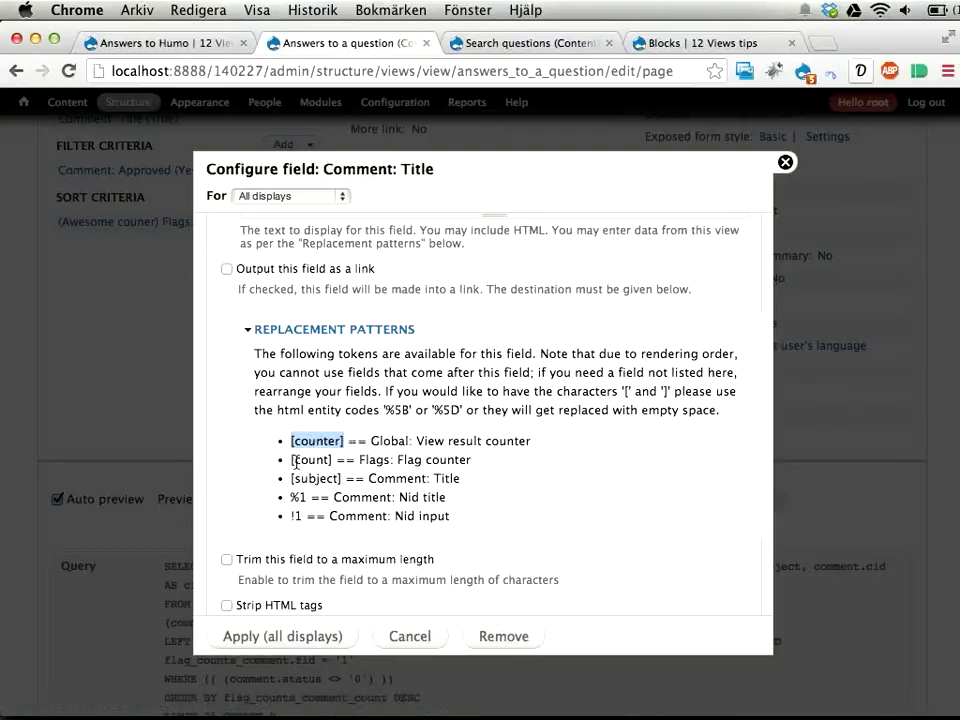
{"action": "left_click_drag", "start_coordinate": [291, 460], "coordinate": [336, 462]}
{"action": "scroll", "coordinate": [405, 458], "scroll_direction": "up", "scroll_amount": 3}
{"action": "left_click", "coordinate": [395, 461]}
{"action": "scroll", "coordinate": [285, 545], "scroll_direction": "up", "scroll_amount": 8}
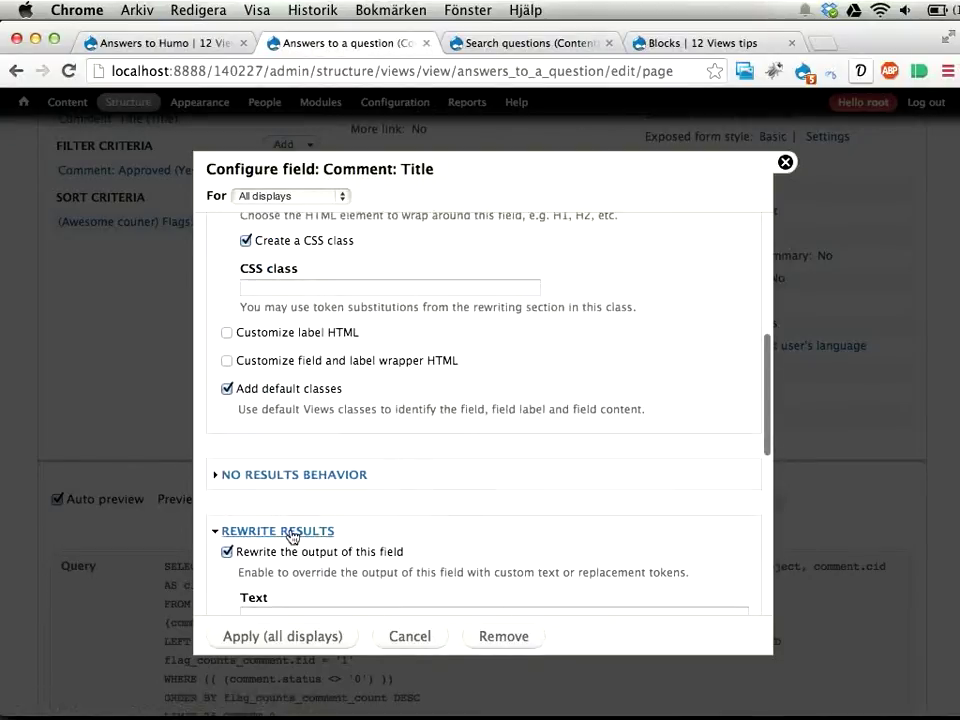
{"action": "left_click", "coordinate": [236, 551]}
{"action": "left_click", "coordinate": [268, 532]}
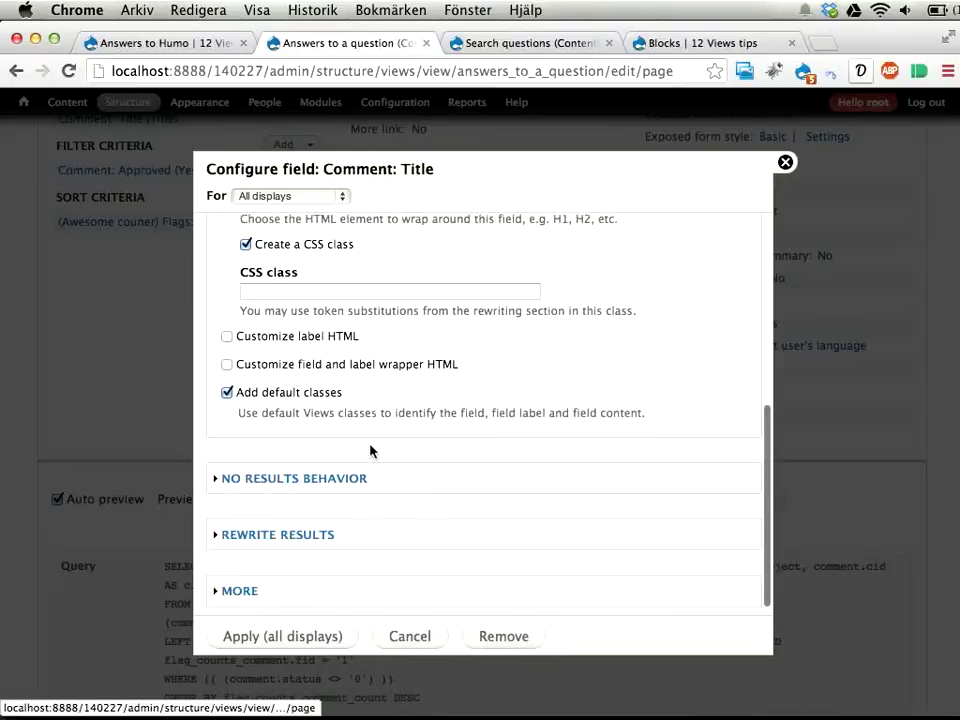
{"action": "scroll", "coordinate": [398, 336], "scroll_direction": "up", "scroll_amount": 1}
- Enter the CSS class flag-count-[count] and apply the field settings
{"action": "left_click", "coordinate": [332, 352]}
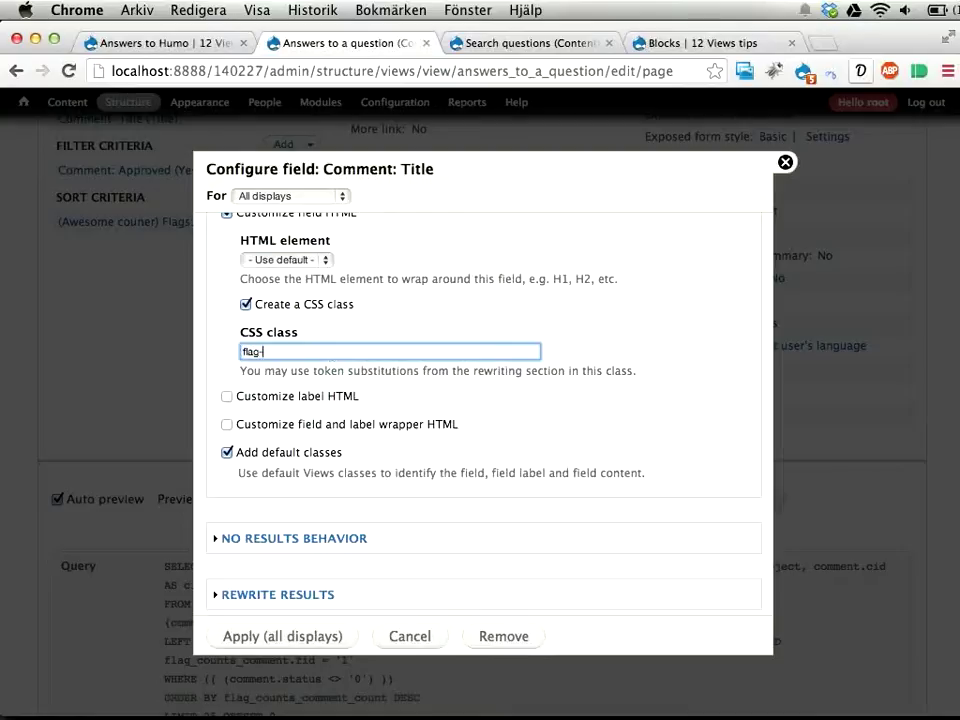
{"action": "type", "text": "flag-count-[count]"}
{"action": "left_click_drag", "start_coordinate": [241, 352], "coordinate": [322, 352]}
{"action": "key", "text": "shift+Left"}
{"action": "key", "text": "shift+Left"}
{"action": "key", "text": "shift+Left"}
{"action": "key", "text": "shift+Left"}
{"action": "key", "text": "shift+Left"}
{"action": "key", "text": "shift+Left"}
{"action": "key", "text": "shift+Left"}
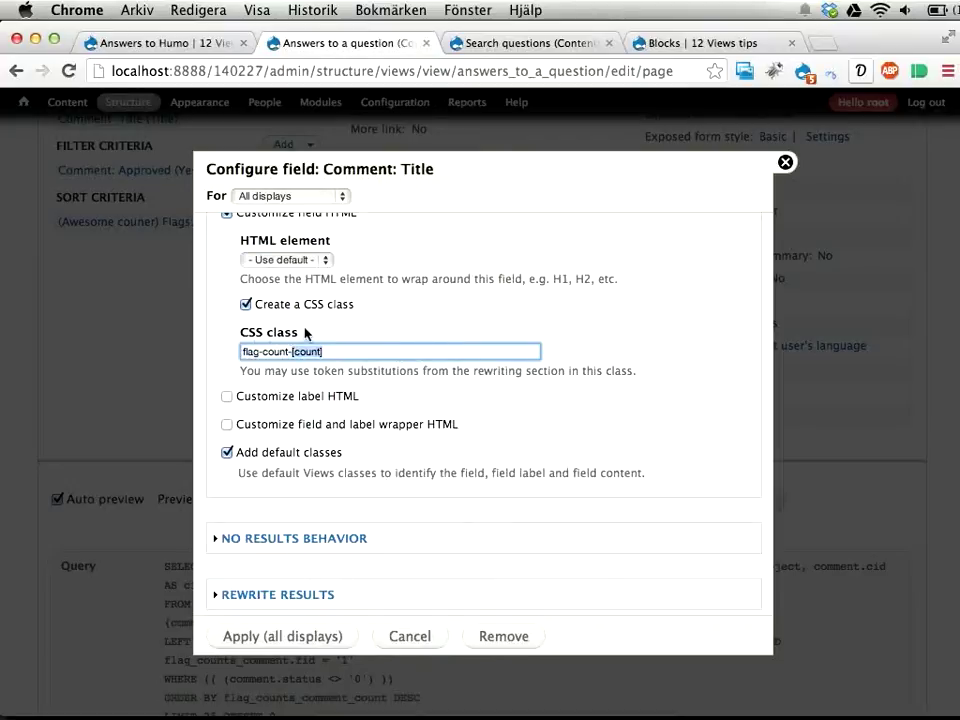
{"action": "left_click", "coordinate": [253, 637]}
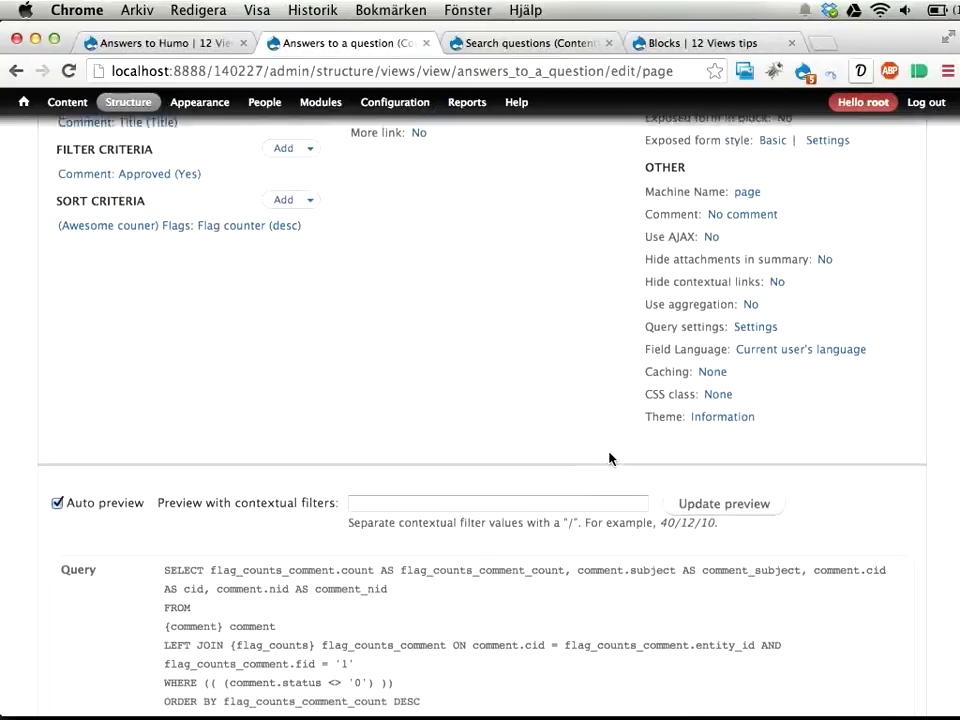
- Save the view and review the tips on the Humo answers page
{"action": "left_click", "coordinate": [797, 305]}
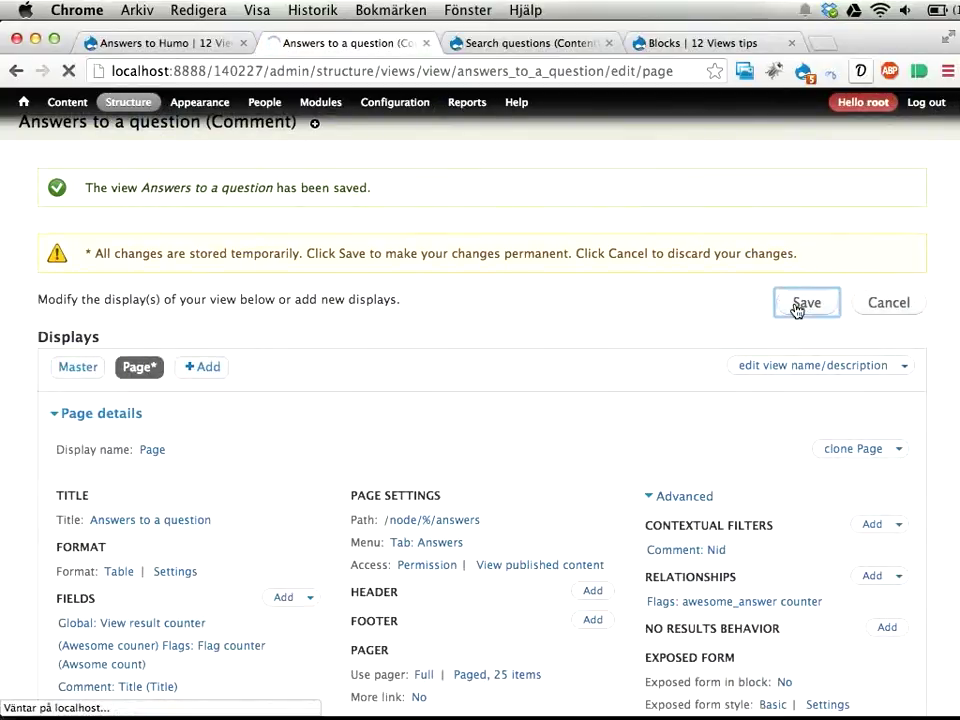
{"action": "key", "text": "super+1"}
{"action": "scroll", "coordinate": [690, 356], "scroll_direction": "up", "scroll_amount": 3}
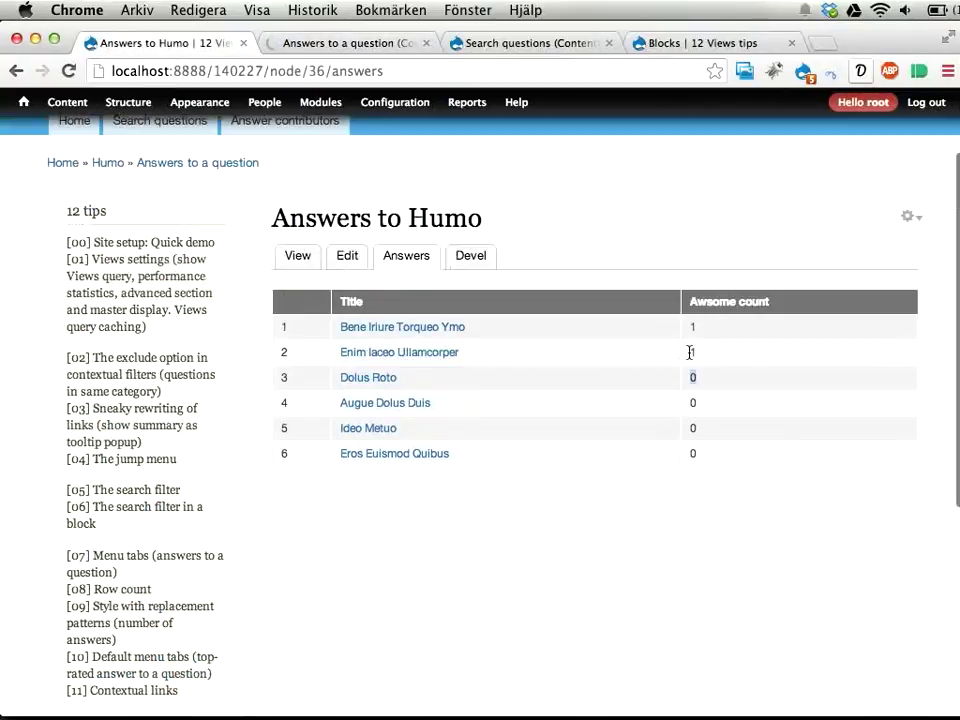
{"action": "scroll", "coordinate": [573, 443], "scroll_direction": "up", "scroll_amount": 2}
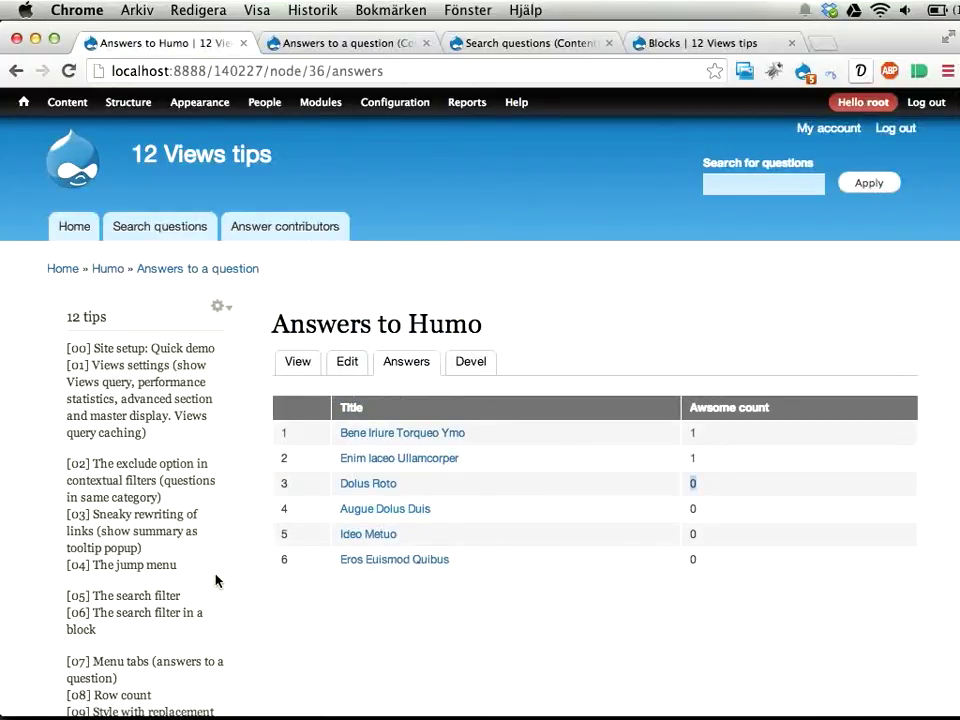
{"action": "scroll", "coordinate": [216, 580], "scroll_direction": "down", "scroll_amount": 4}
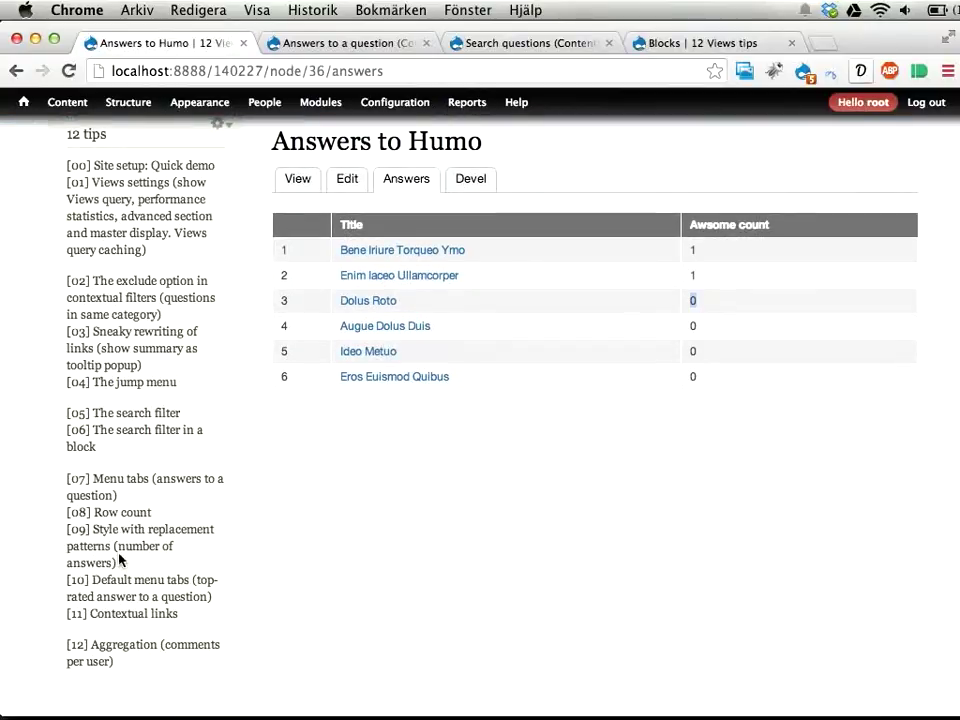
{"action": "left_click_drag", "start_coordinate": [118, 561], "coordinate": [92, 530]}
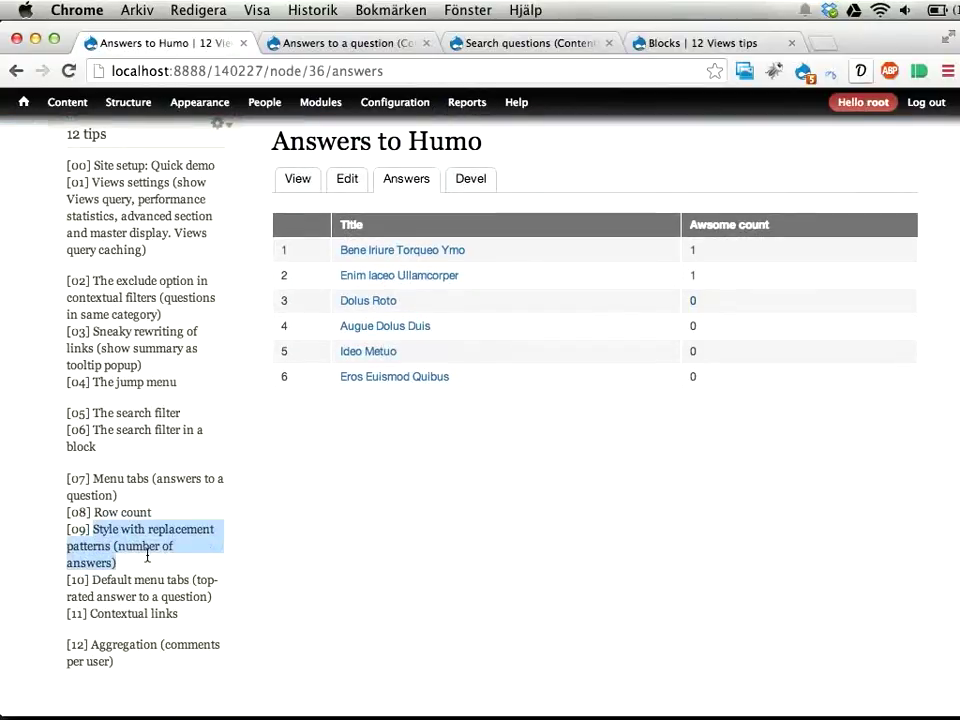
{"action": "triple_click", "coordinate": [80, 590]}
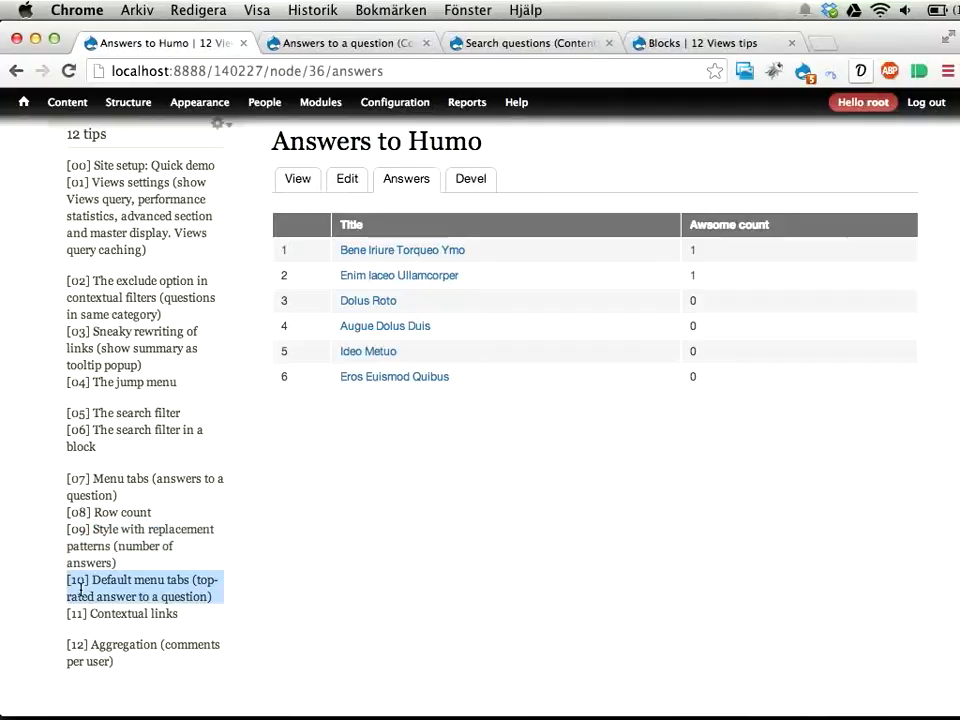
- Reload the Humo answers page to show the Awsome count column before Title
{"action": "key", "text": "ctrl+Tab"}
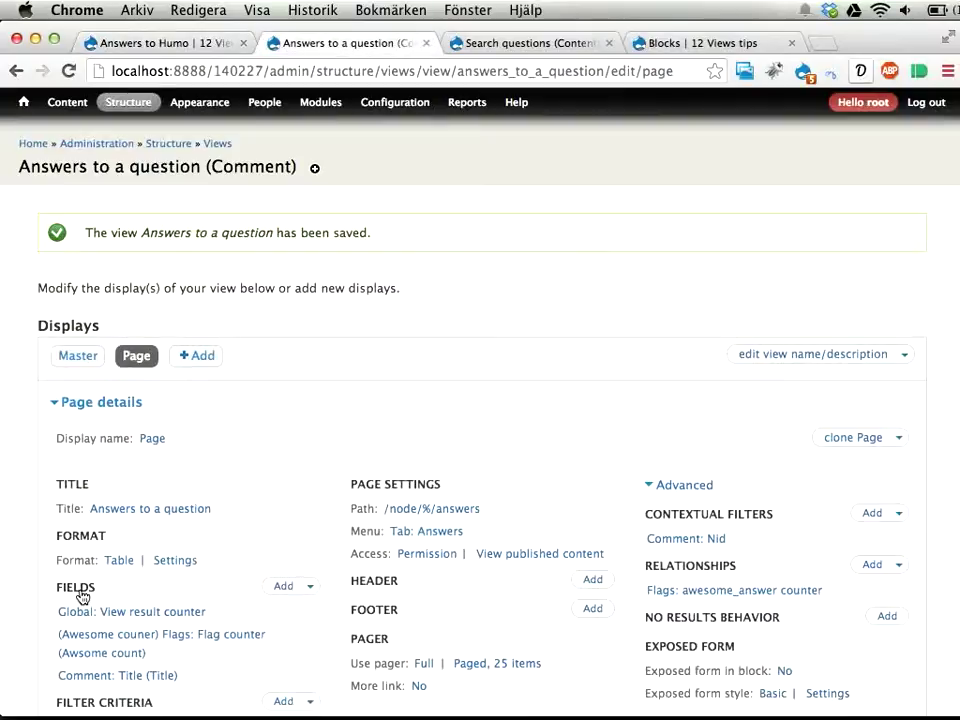
{"action": "key", "text": "ctrl+shift+Tab"}
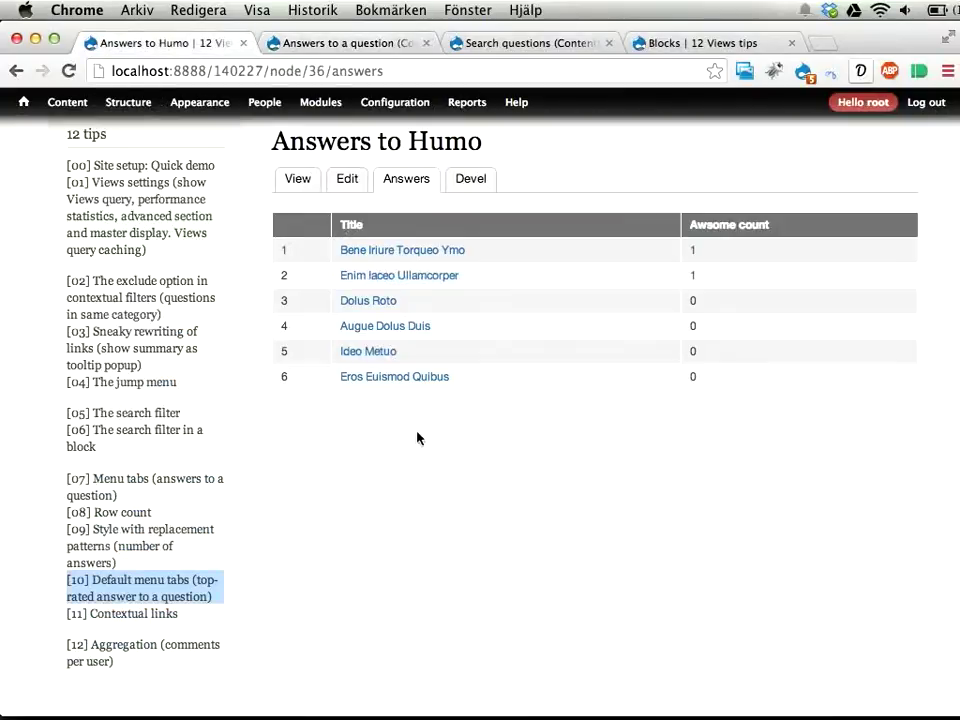
{"action": "scroll", "coordinate": [473, 437], "scroll_direction": "up", "scroll_amount": 3}
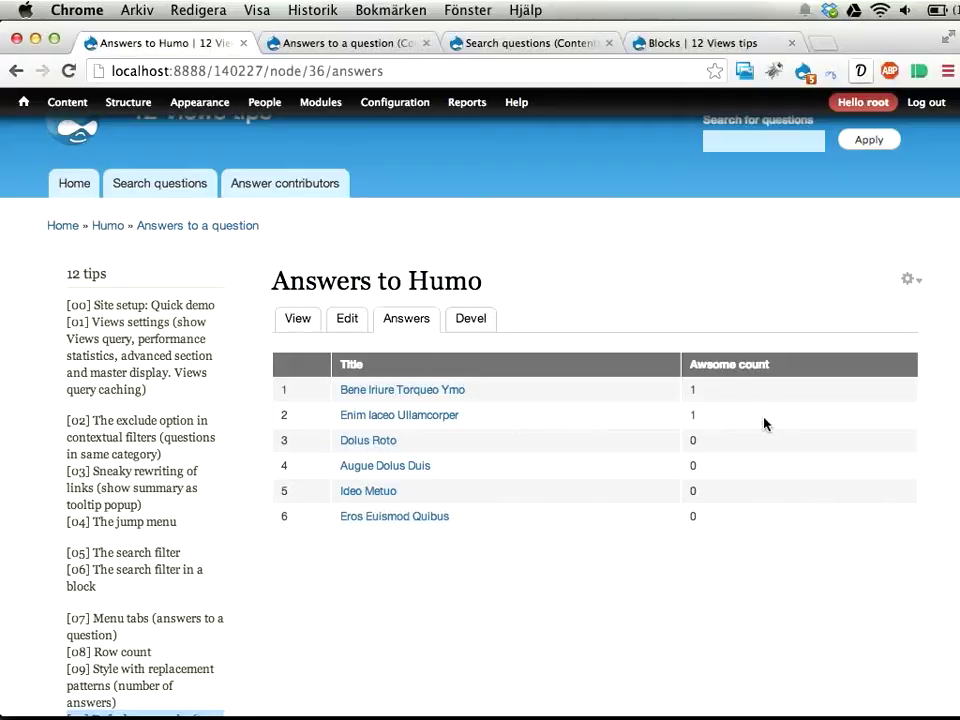
{"action": "left_click_drag", "start_coordinate": [689, 391], "coordinate": [736, 395]}
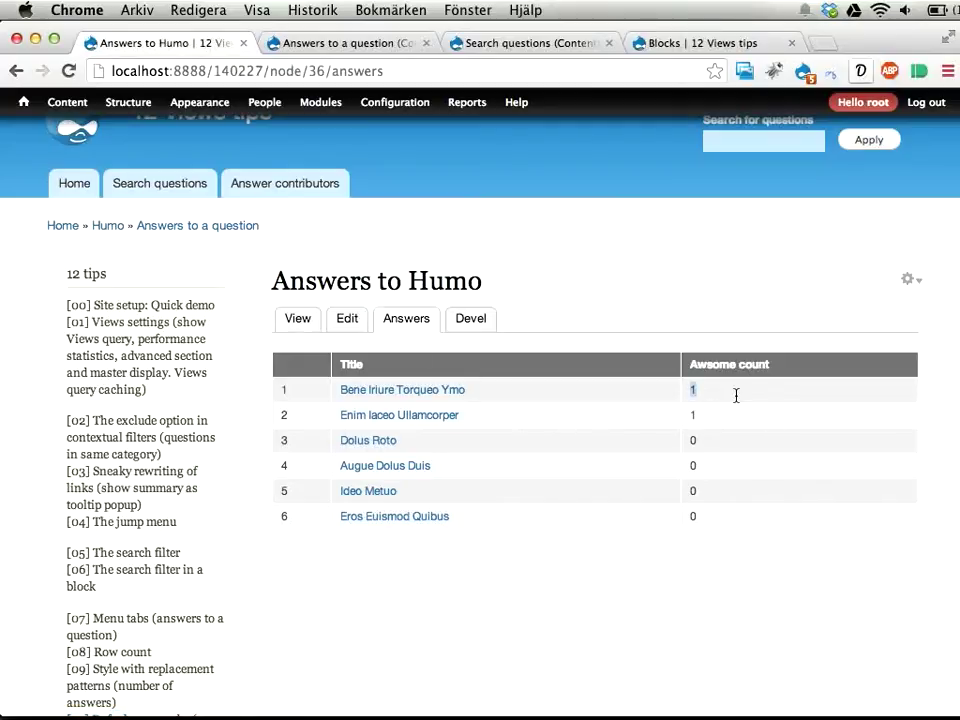
{"action": "left_click", "coordinate": [400, 320]}
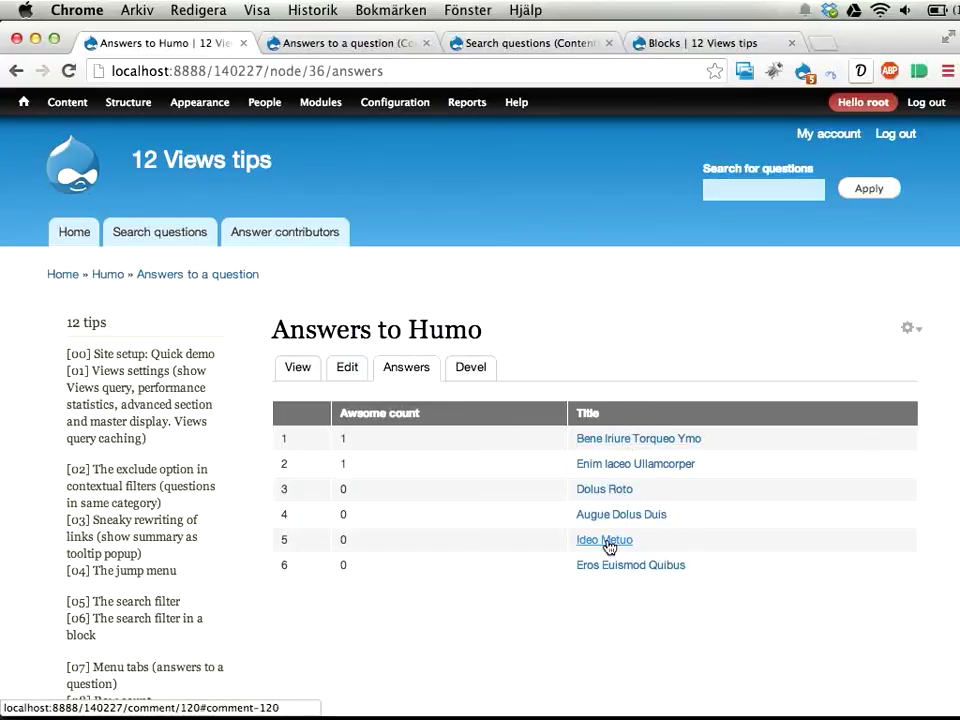
- Duplicate the Page display to create a second page display
{"action": "key", "text": "ctrl+Tab"}
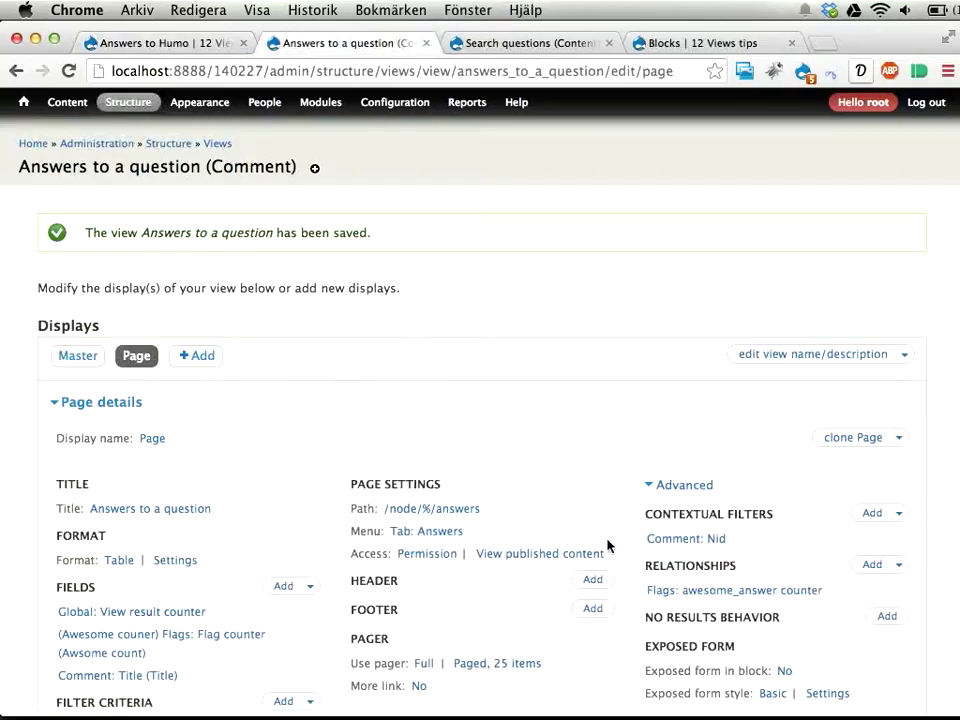
{"action": "left_click", "coordinate": [851, 443]}
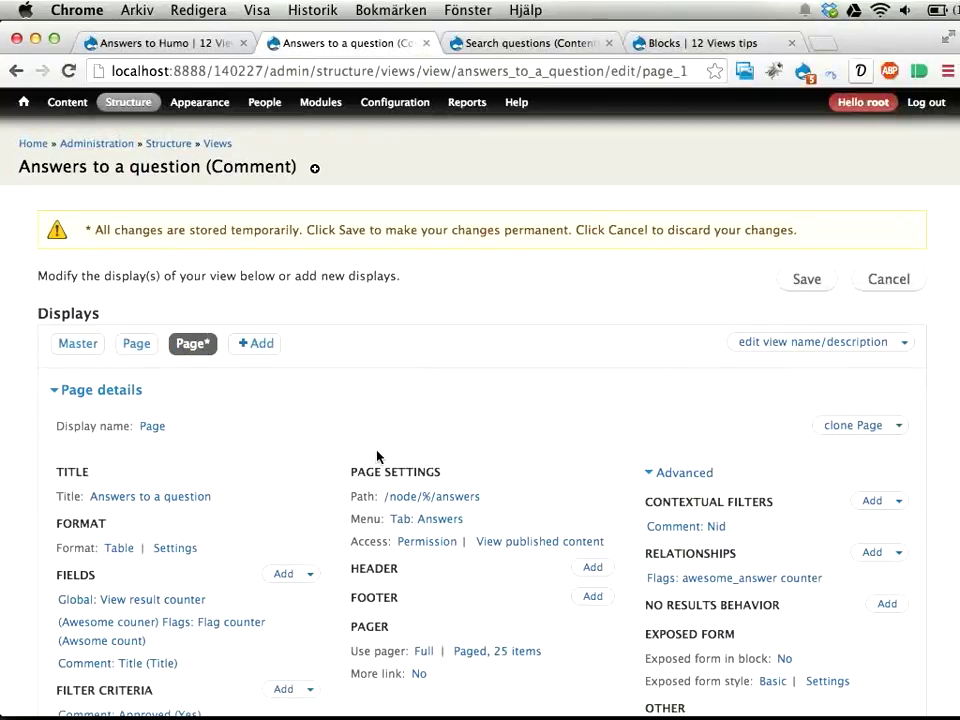
{"action": "scroll", "coordinate": [377, 456], "scroll_direction": "down", "scroll_amount": 5}
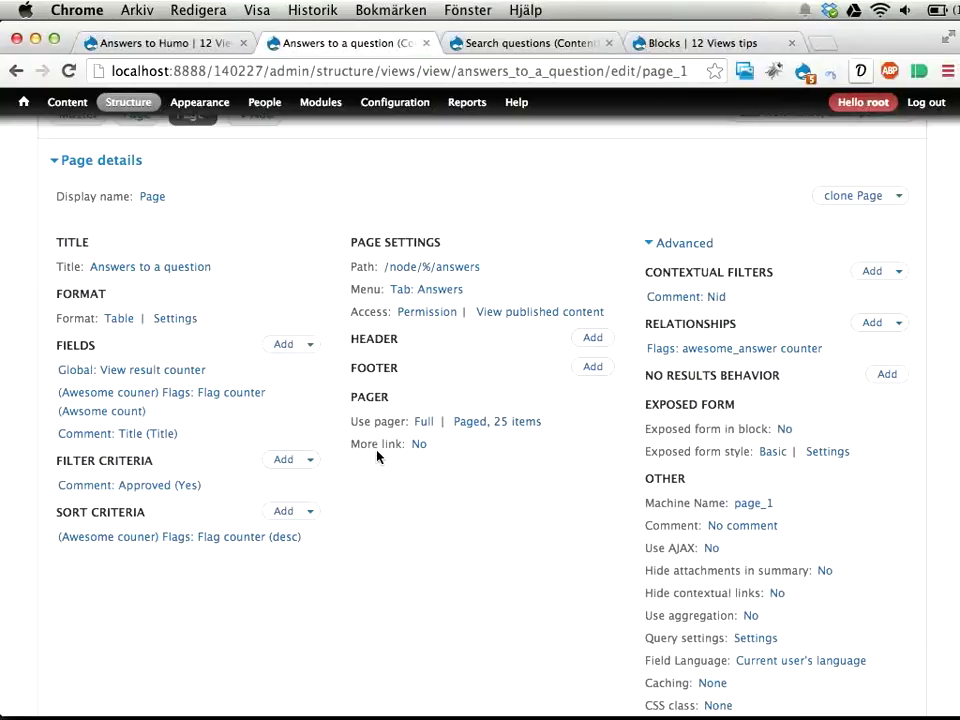
{"action": "scroll", "coordinate": [377, 450], "scroll_direction": "up", "scroll_amount": 2}
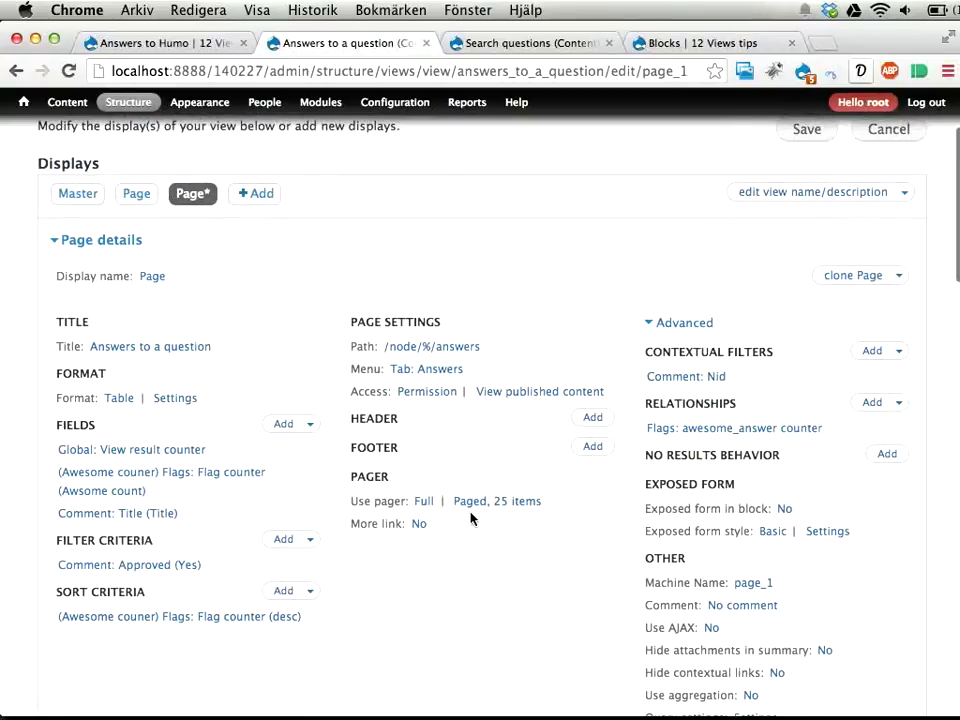
- Override this page's pager to display a specified number of items: 1
{"action": "left_click", "coordinate": [428, 508]}
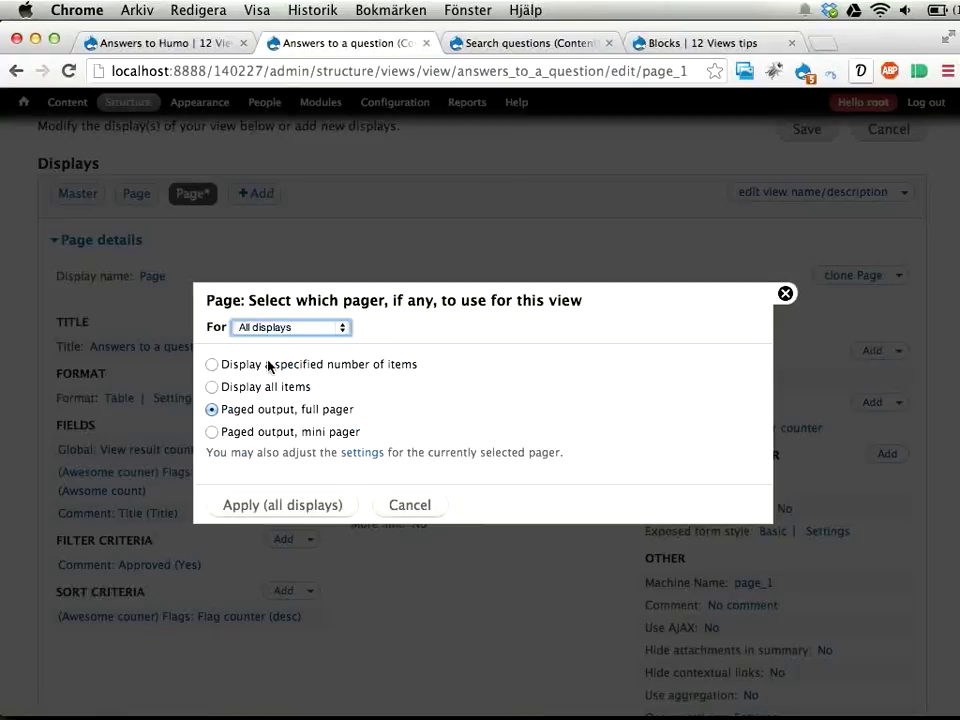
{"action": "left_click", "coordinate": [270, 366]}
{"action": "left_click", "coordinate": [285, 329]}
{"action": "left_click", "coordinate": [285, 342]}
{"action": "left_click", "coordinate": [280, 514]}
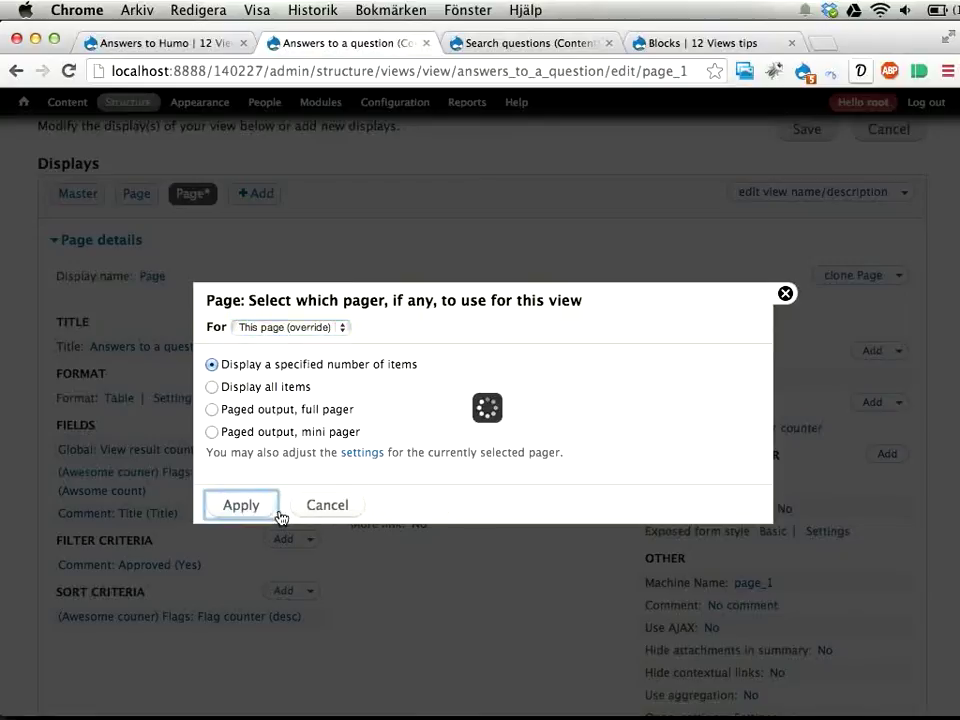
{"action": "type", "text": "1"}
{"action": "left_click", "coordinate": [253, 522]}
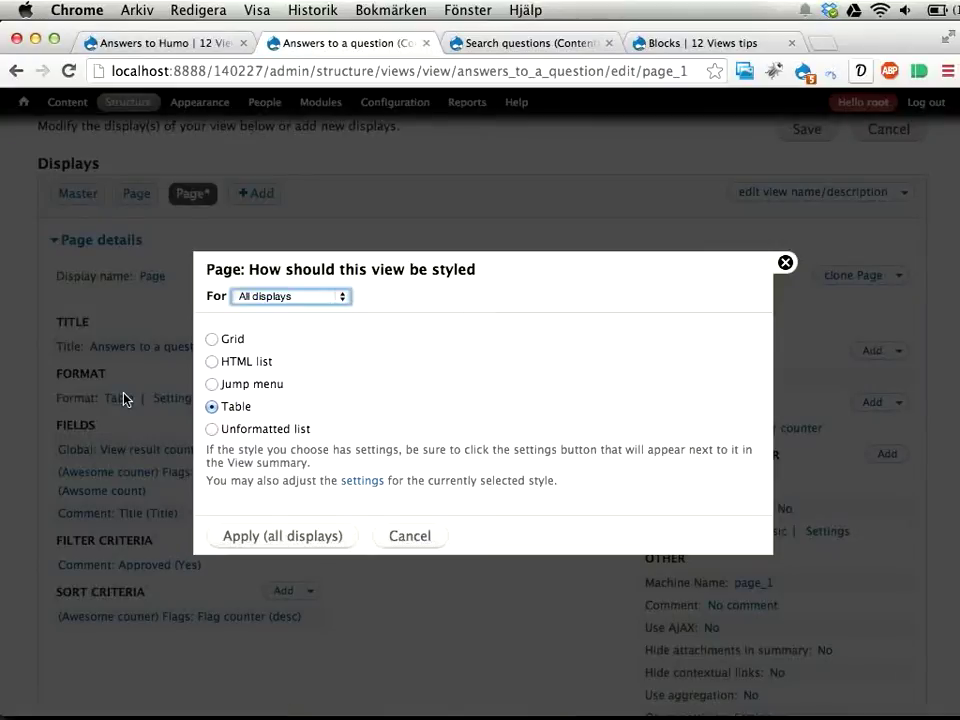
- Try the unformatted list format, then cancel to keep the table
{"action": "left_click", "coordinate": [212, 430]}
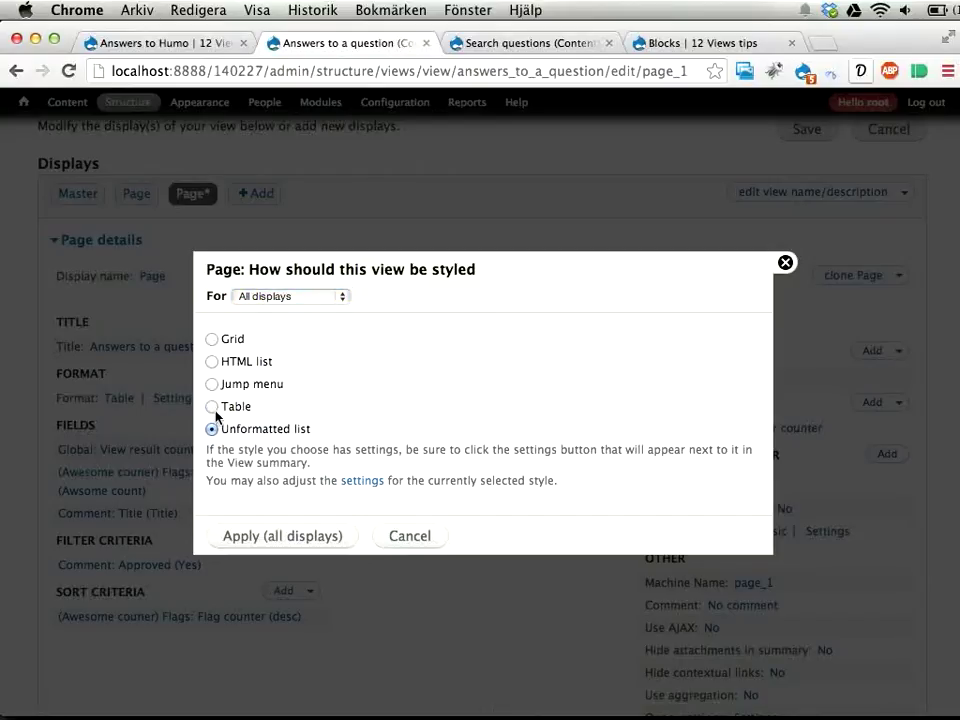
{"action": "left_click", "coordinate": [213, 407]}
{"action": "left_click", "coordinate": [407, 543]}
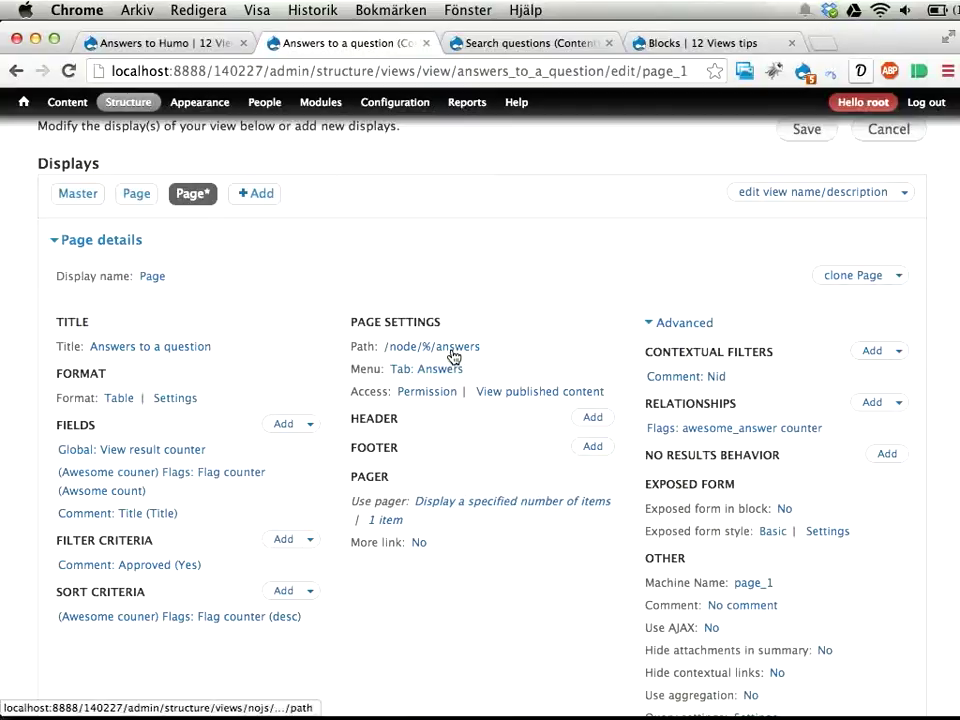
- Change the second display's path to node/%/answers/top
{"action": "left_click", "coordinate": [160, 43]}
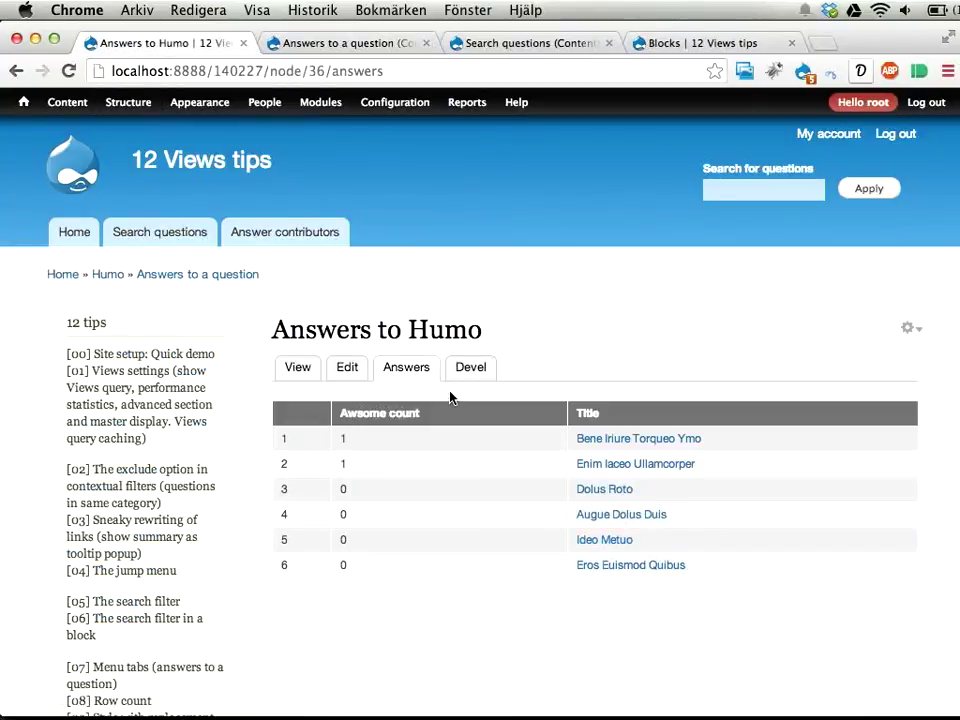
{"action": "key", "text": "ctrl+Tab"}
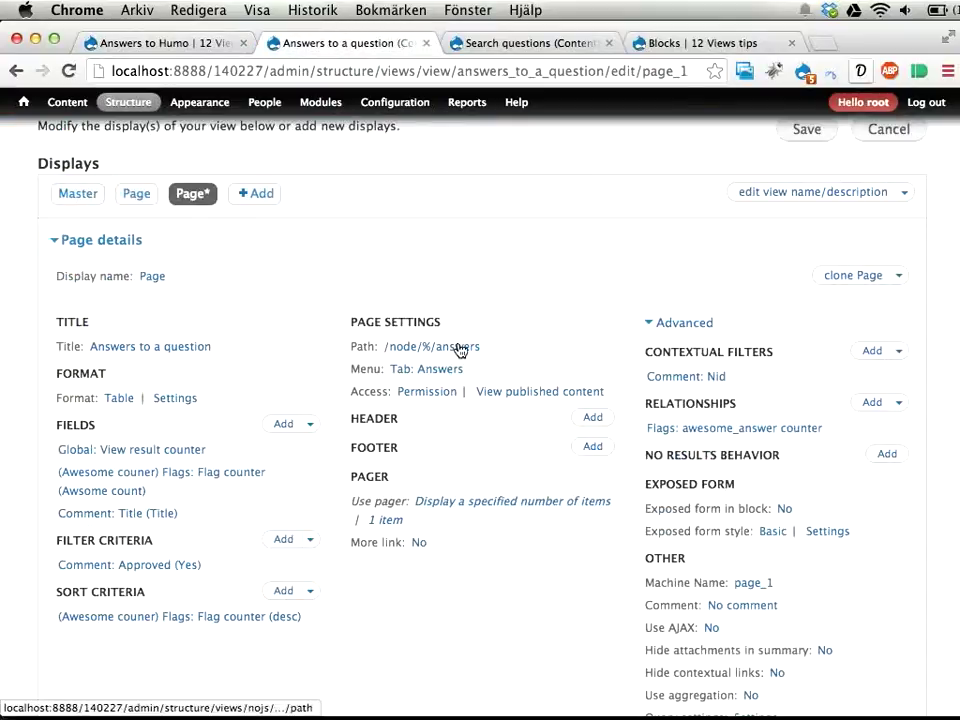
{"action": "left_click", "coordinate": [460, 348]}
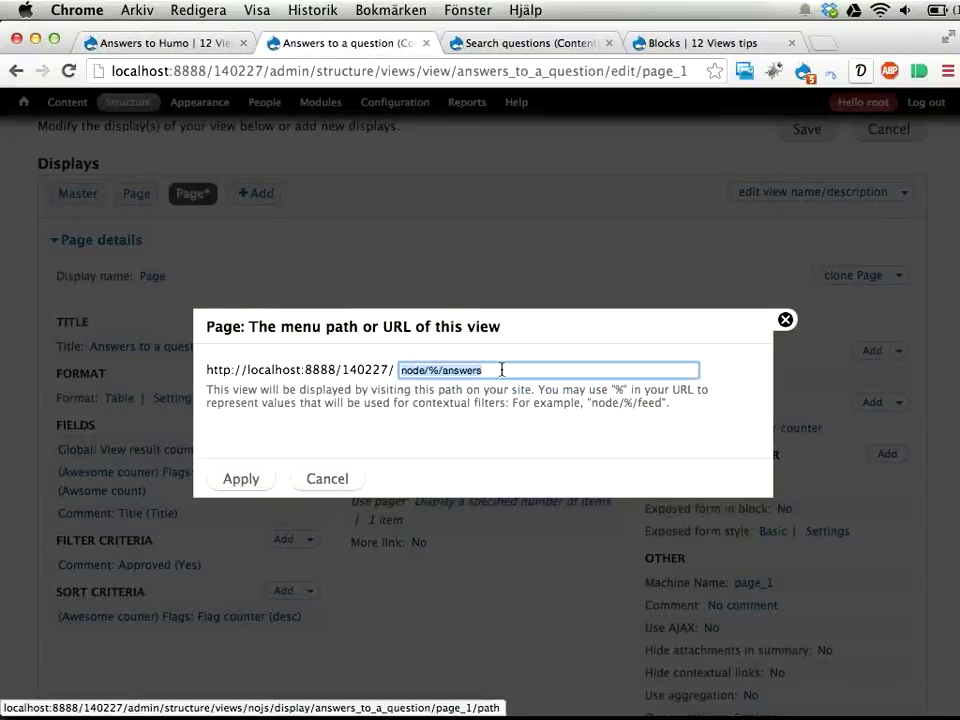
{"action": "left_click", "coordinate": [502, 370]}
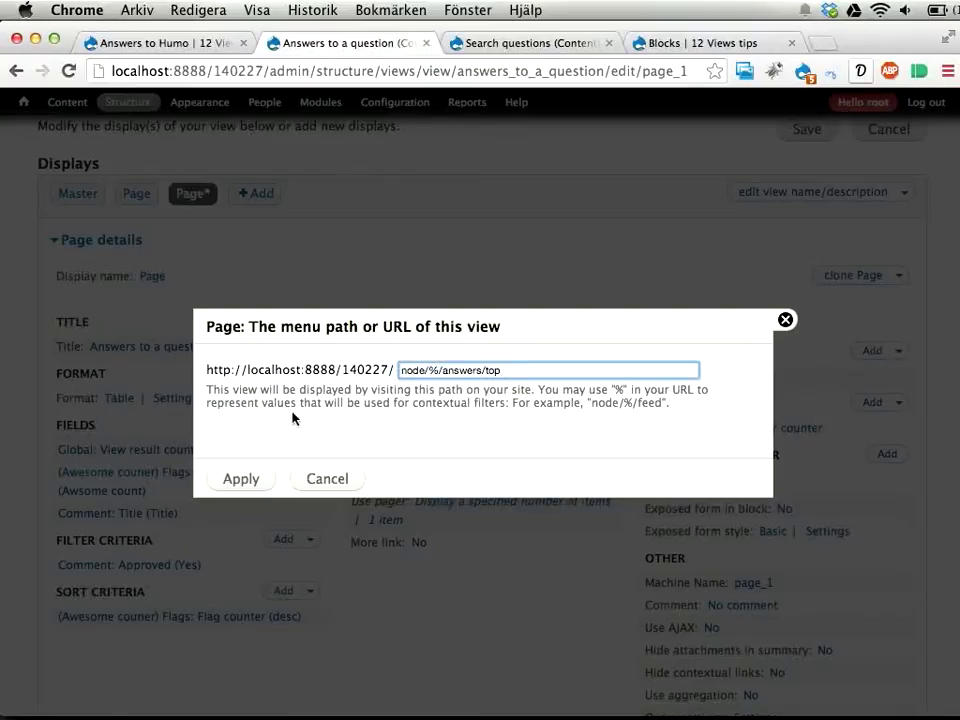
{"action": "key", "text": "BackSpace"}
{"action": "key", "text": "BackSpace"}
{"action": "key", "text": "BackSpace"}
{"action": "left_click", "coordinate": [232, 481]}
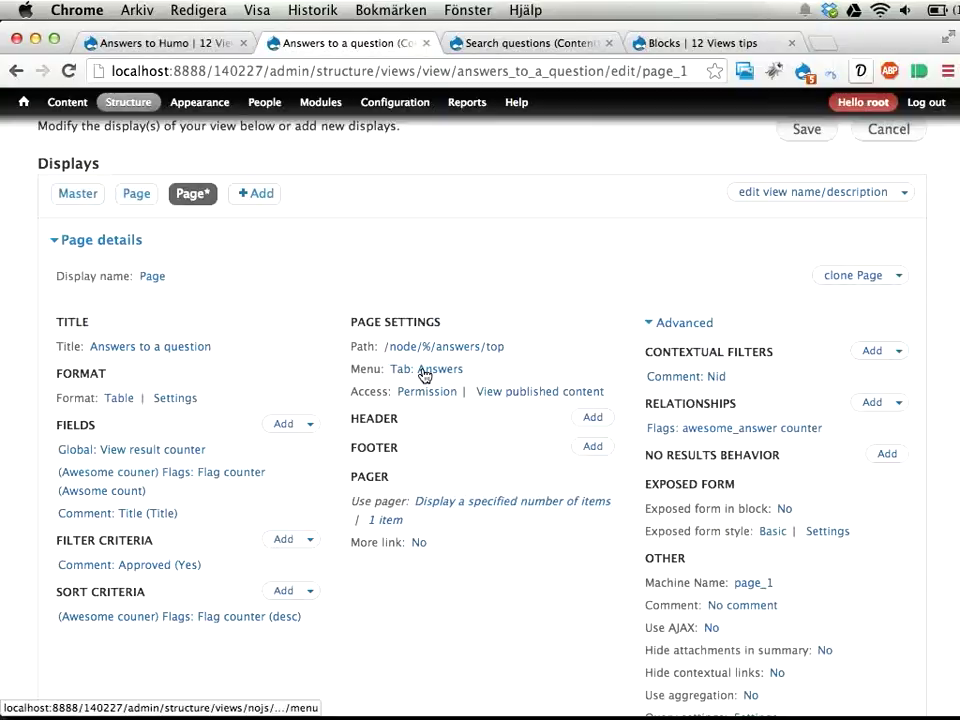
- Make the display a default menu tab titled 'Top answer' with weight 0
{"action": "left_click", "coordinate": [424, 374]}
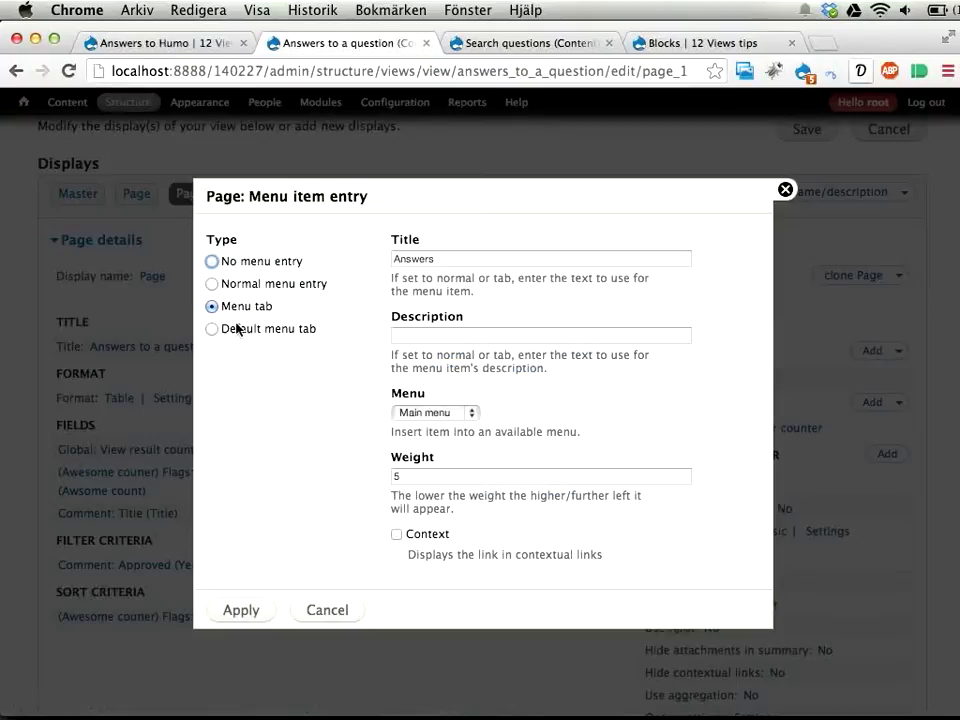
{"action": "left_click", "coordinate": [246, 334]}
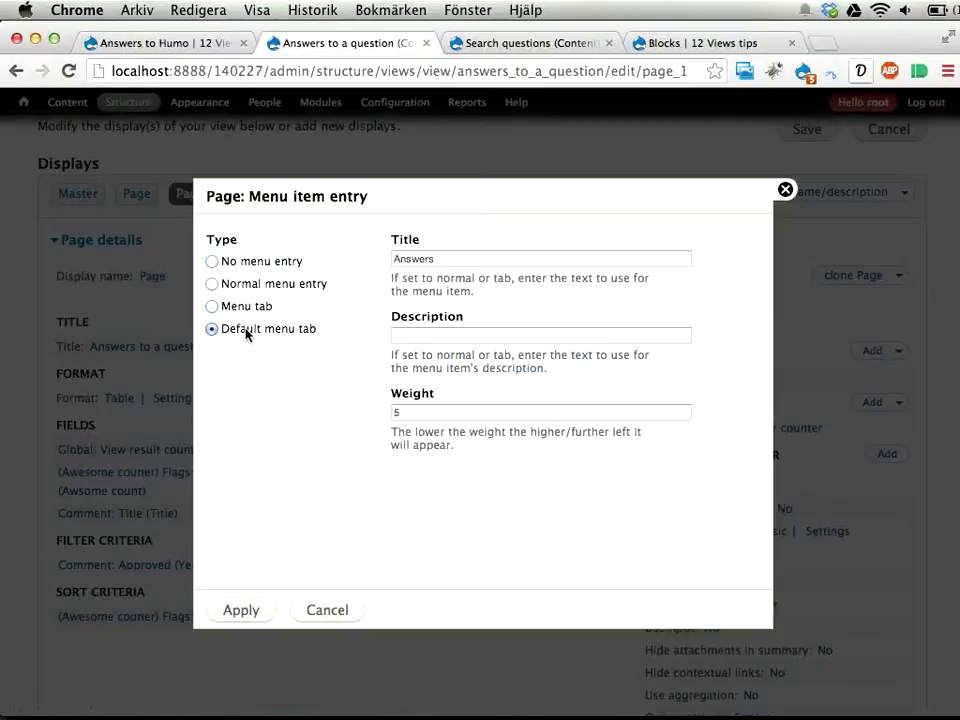
{"action": "left_click_drag", "start_coordinate": [467, 259], "coordinate": [266, 261]}
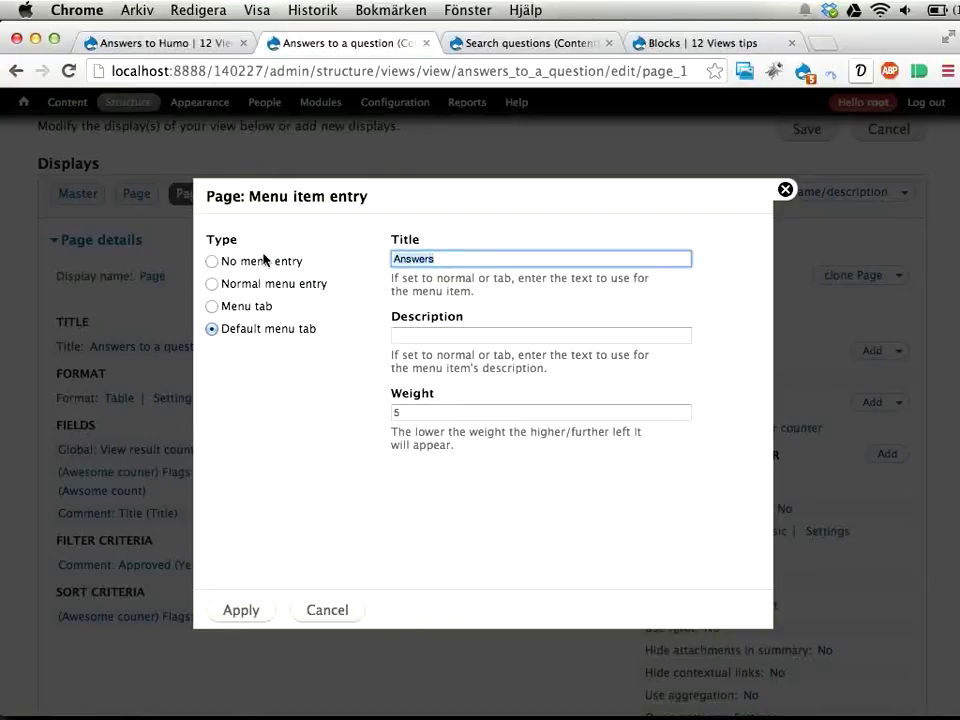
{"action": "type", "text": "Top"}
{"action": "key", "text": "Tab"}
{"action": "key", "text": "Tab"}
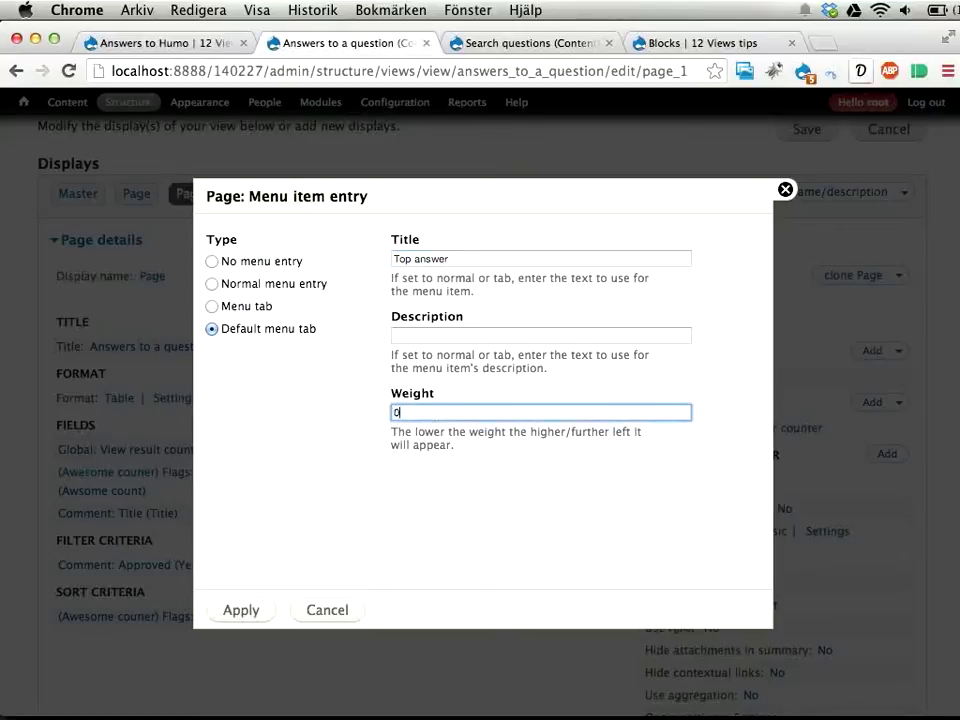
{"action": "left_click", "coordinate": [257, 610]}
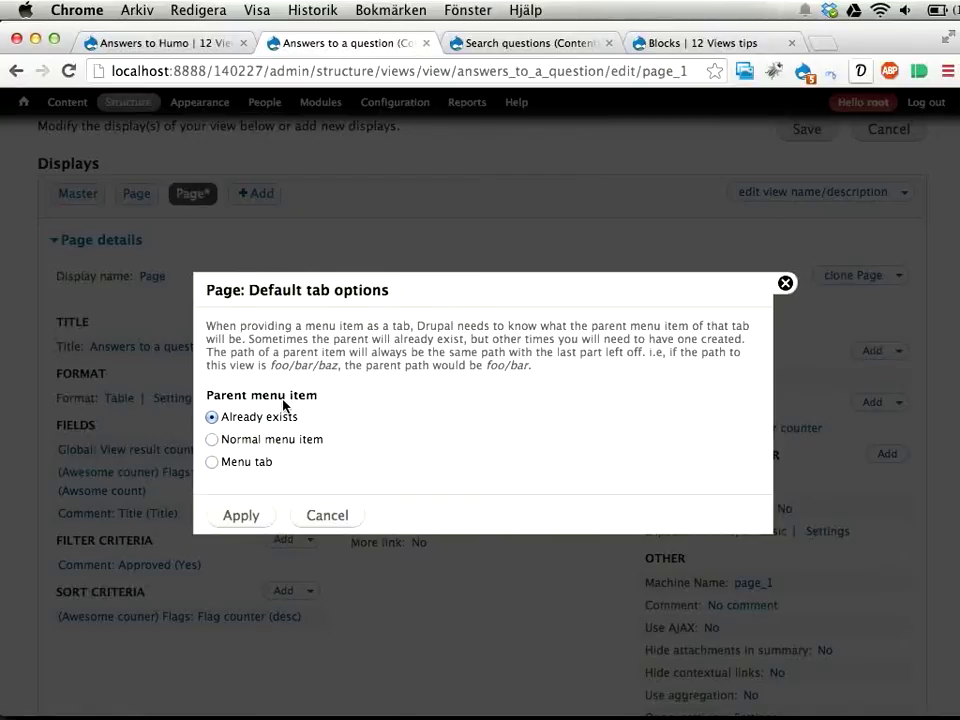
- Set the parent item to a menu tab titled 'Answers'
{"action": "left_click", "coordinate": [211, 462]}
{"action": "left_click", "coordinate": [388, 417]}
{"action": "type", "text": "Answers"}
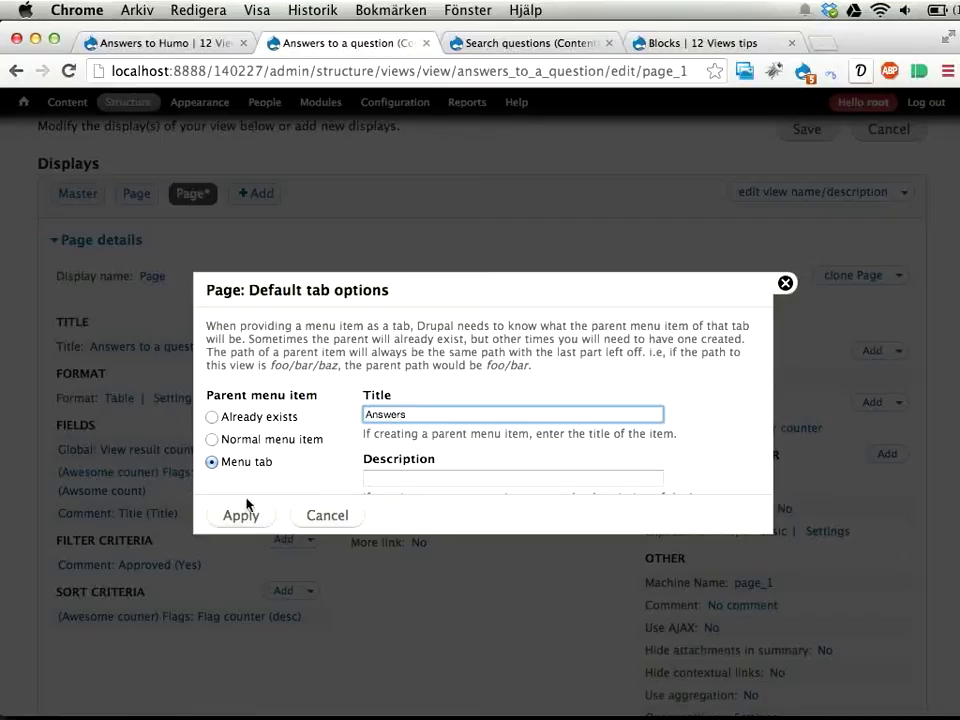
{"action": "left_click", "coordinate": [238, 514]}
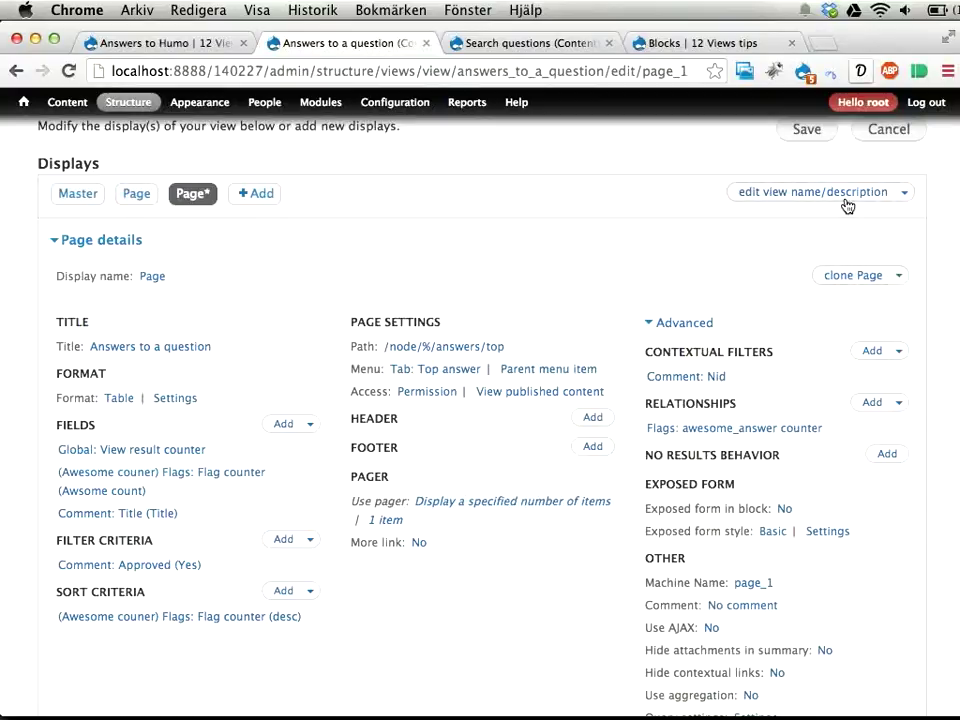
- Rename the two displays to 'Top answer' and 'All answers'
{"action": "left_click", "coordinate": [899, 276]}
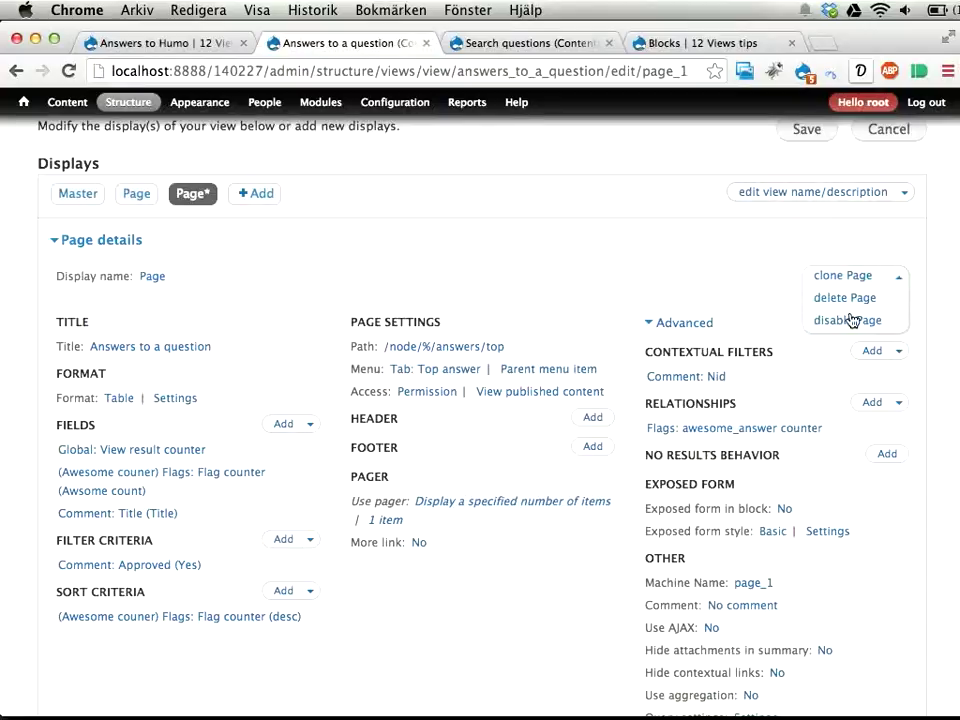
{"action": "left_click", "coordinate": [148, 277]}
{"action": "type", "text": "Top answer"}
{"action": "key", "text": "Return"}
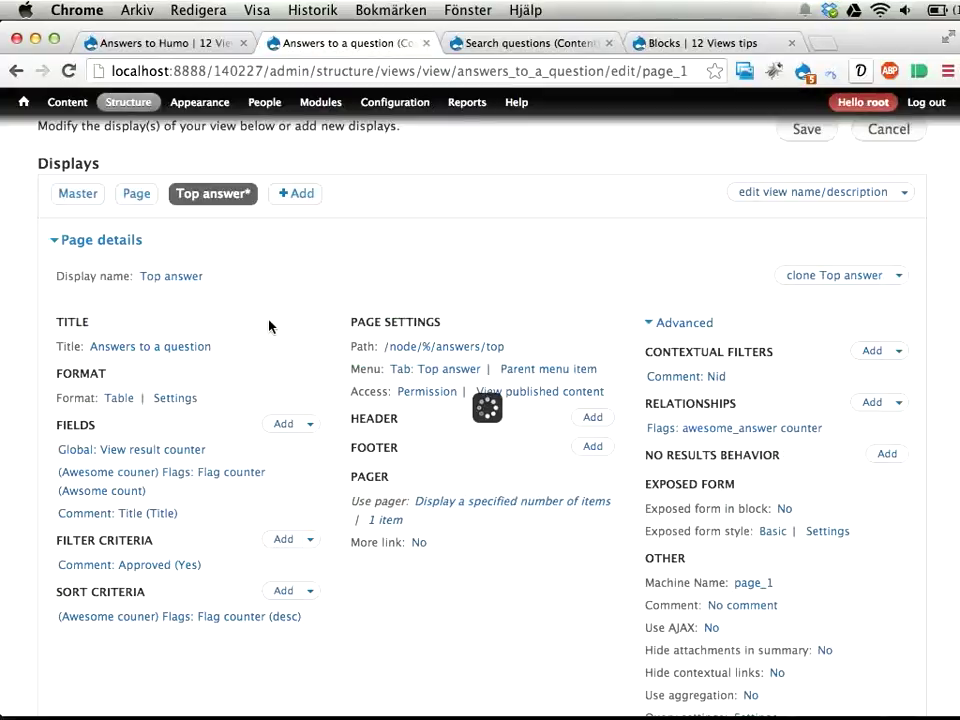
{"action": "left_click", "coordinate": [134, 197]}
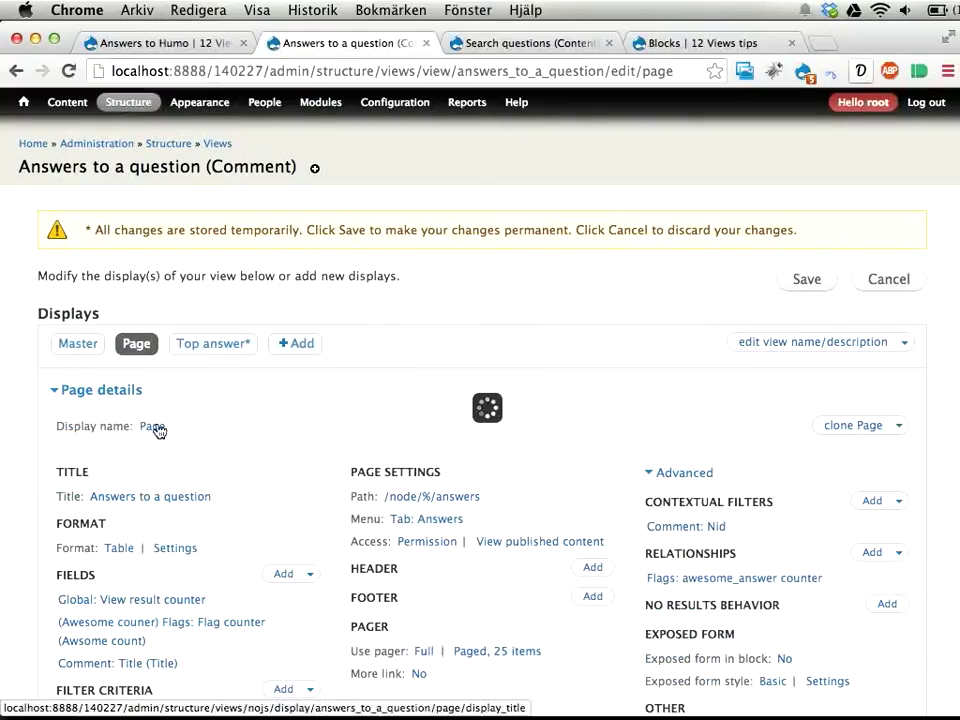
{"action": "left_click", "coordinate": [157, 430]}
{"action": "type", "text": "All answers"}
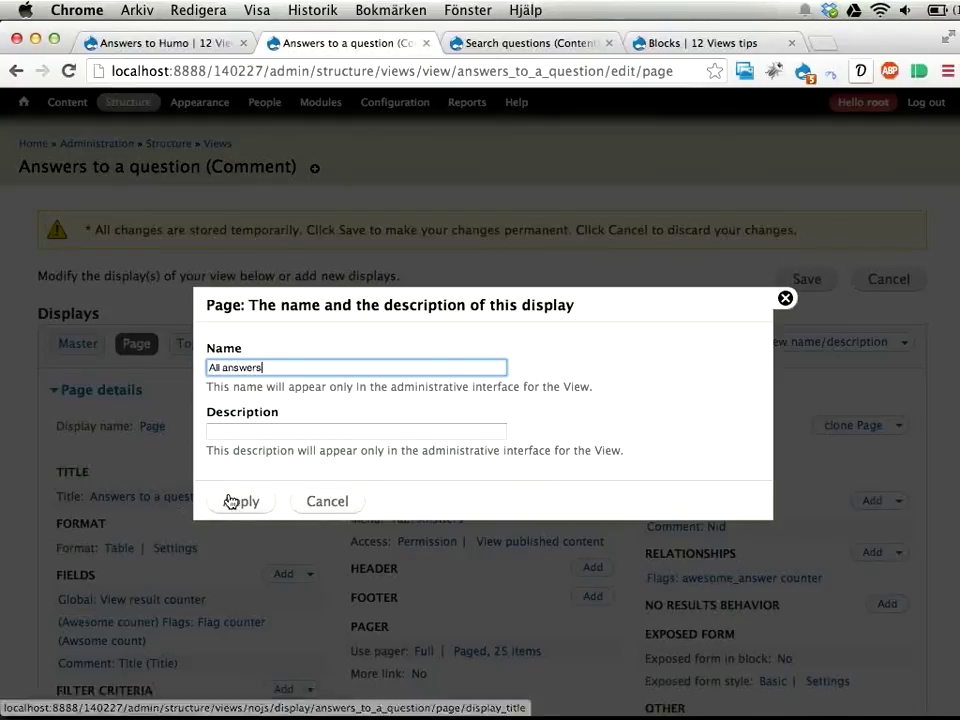
{"action": "left_click", "coordinate": [235, 503]}
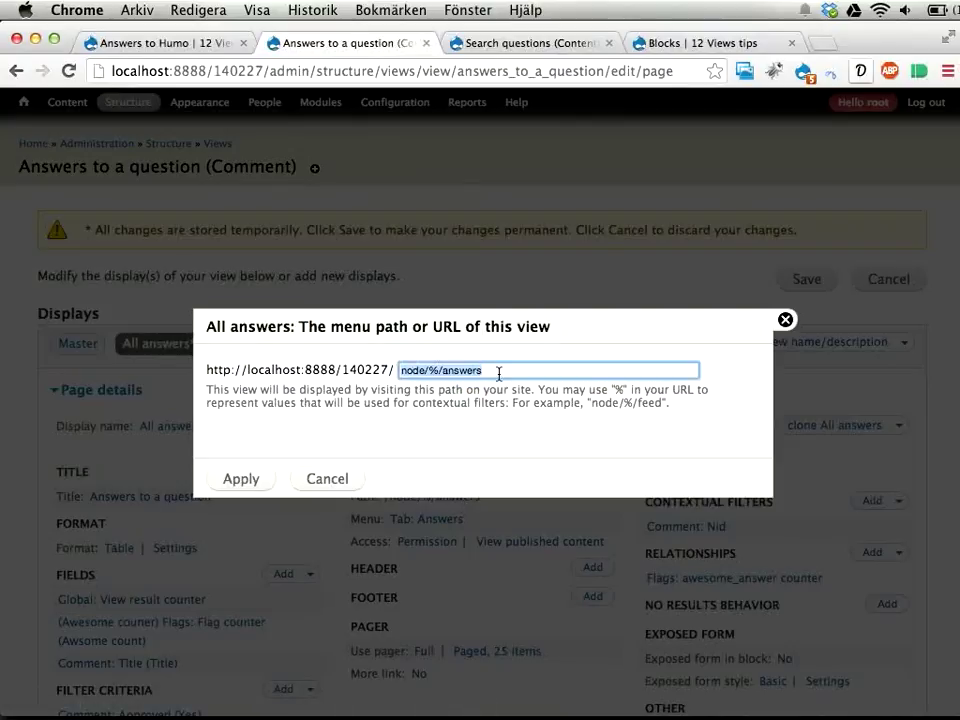
- Change the All answers path to node/%/answers/all and save the view
{"action": "left_click", "coordinate": [498, 372]}
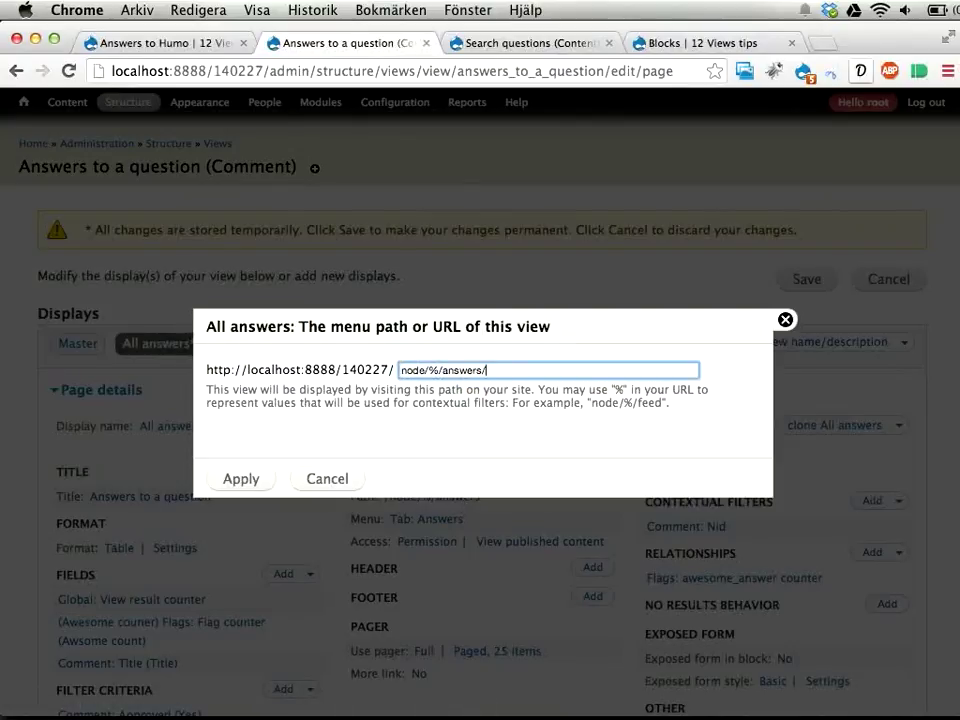
{"action": "left_click", "coordinate": [251, 479]}
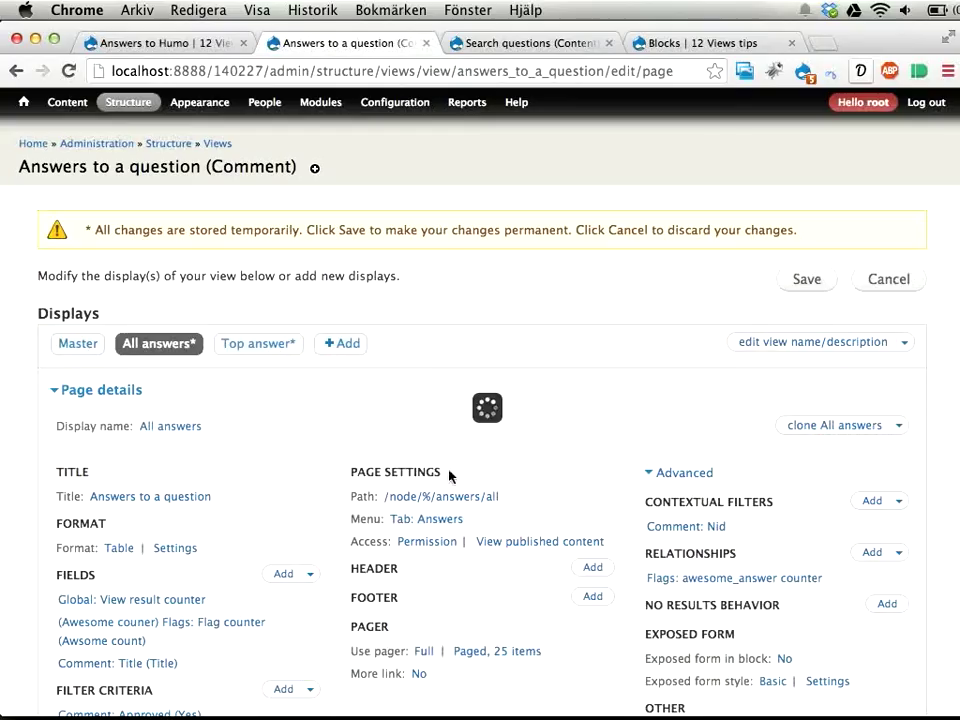
{"action": "left_click", "coordinate": [812, 282]}
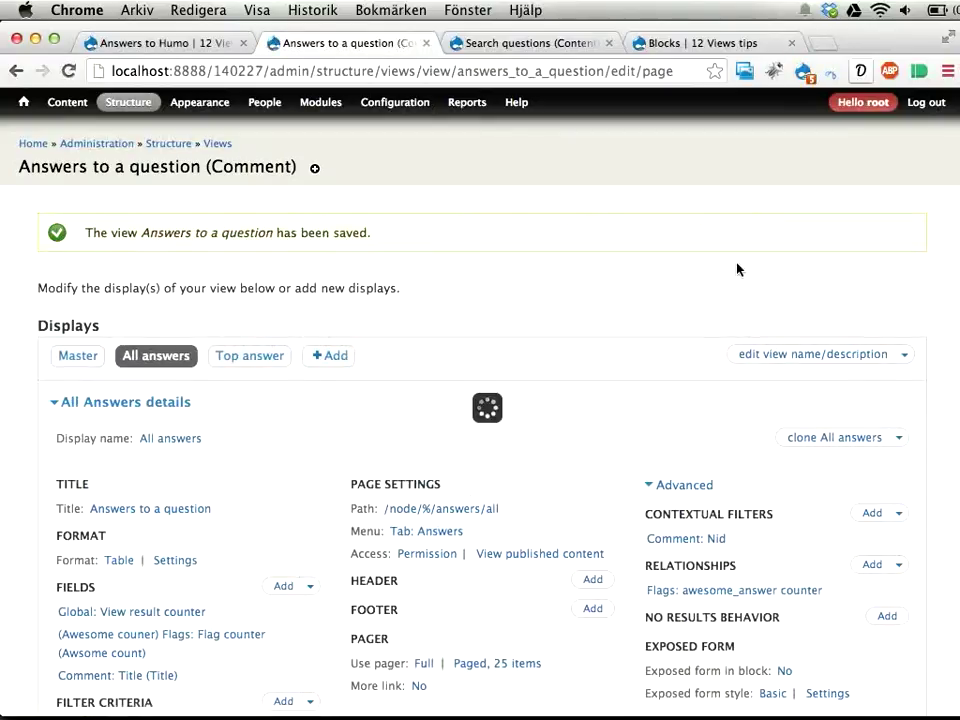
{"action": "key", "text": "ctrl+shift+Tab"}
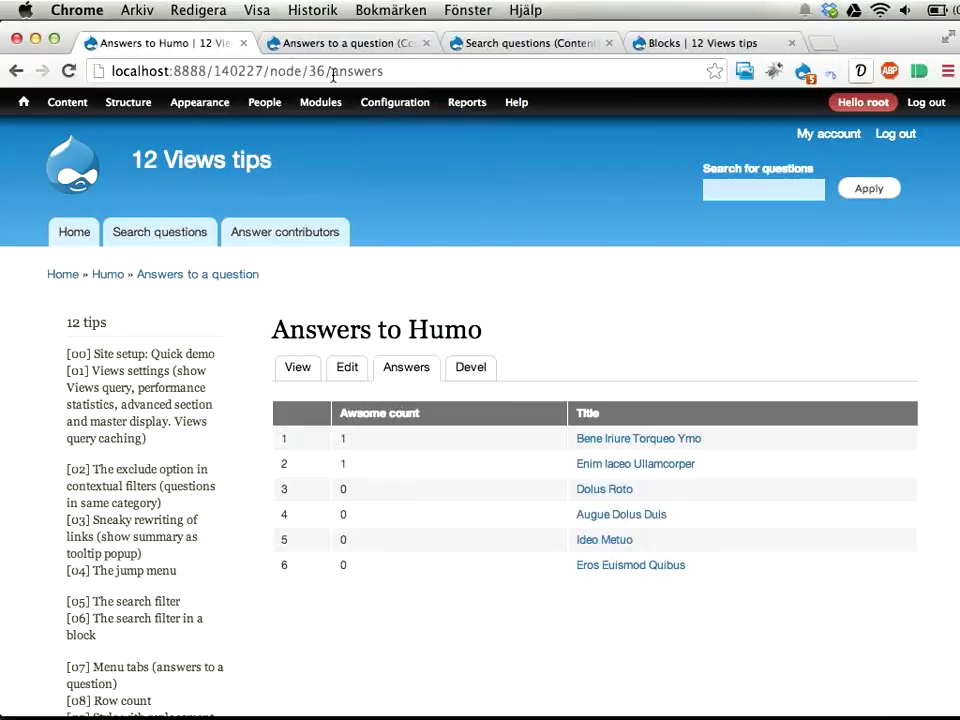
{"action": "left_click", "coordinate": [407, 69]}
{"action": "left_click", "coordinate": [407, 69]}
{"action": "type", "text": "/to"}
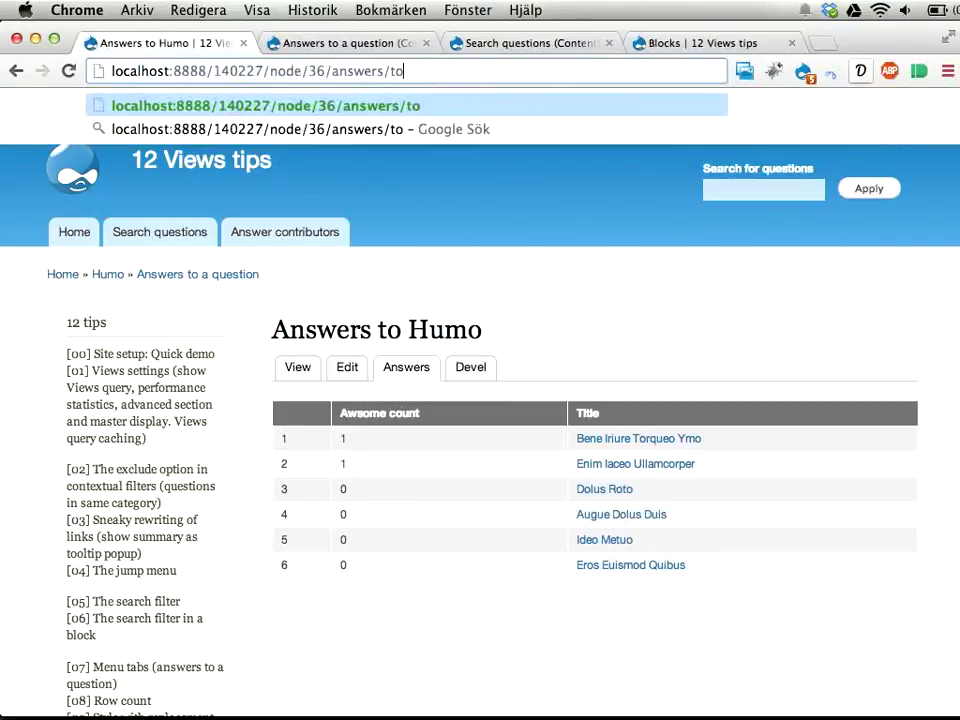
{"action": "type", "text": "p"}
{"action": "key", "text": "alt+shift+Left"}
{"action": "type", "text": "all"}
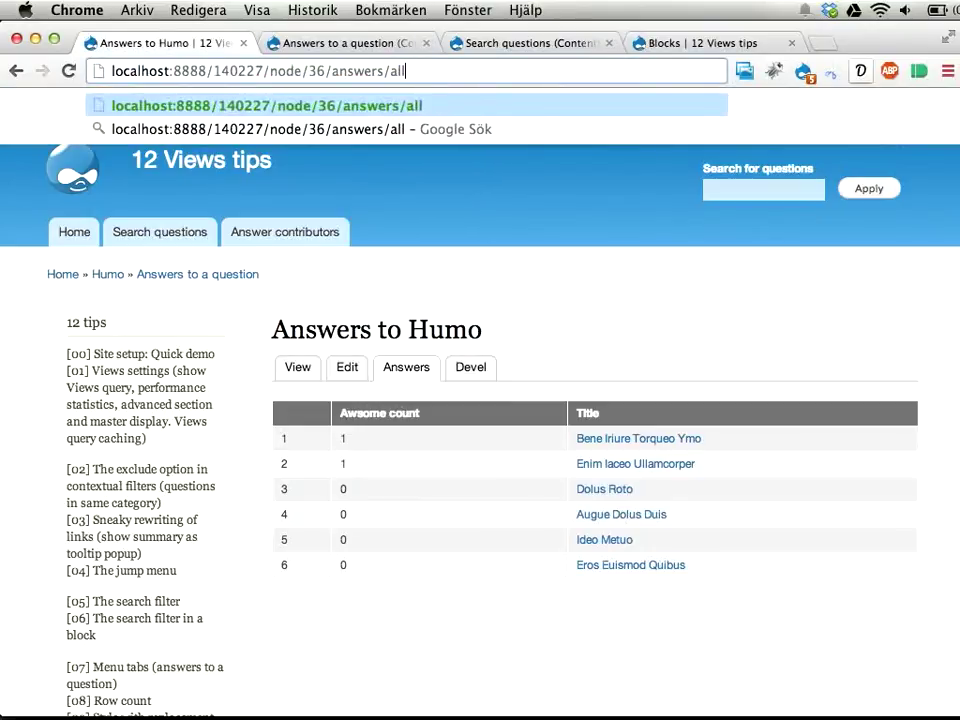
{"action": "key", "text": "alt+shift+Left"}
{"action": "type", "text": "top"}
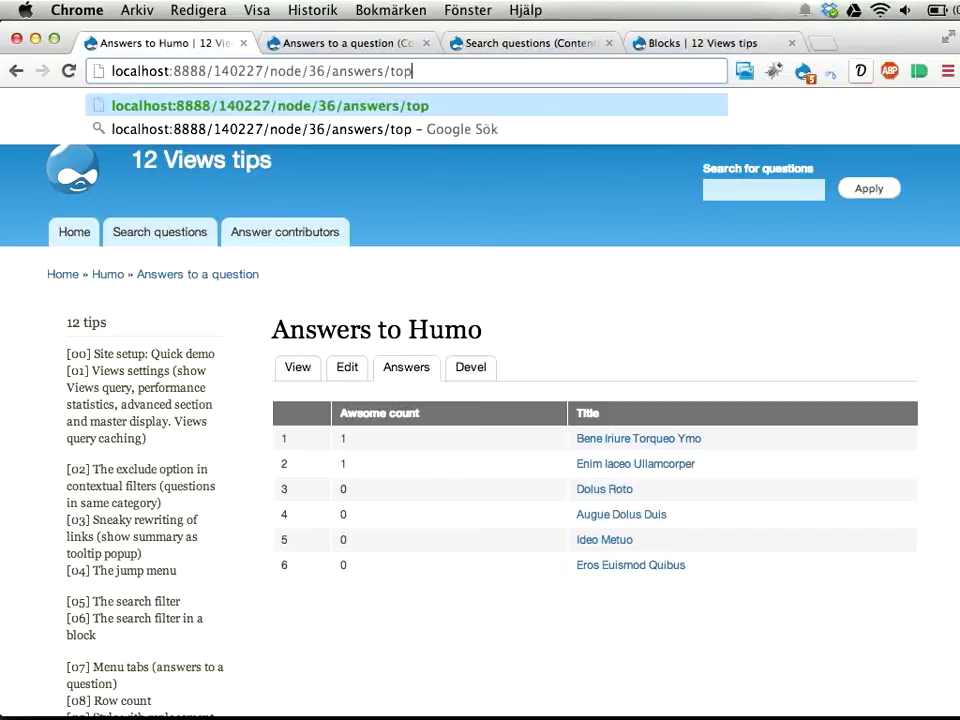
{"action": "key", "text": "Return"}
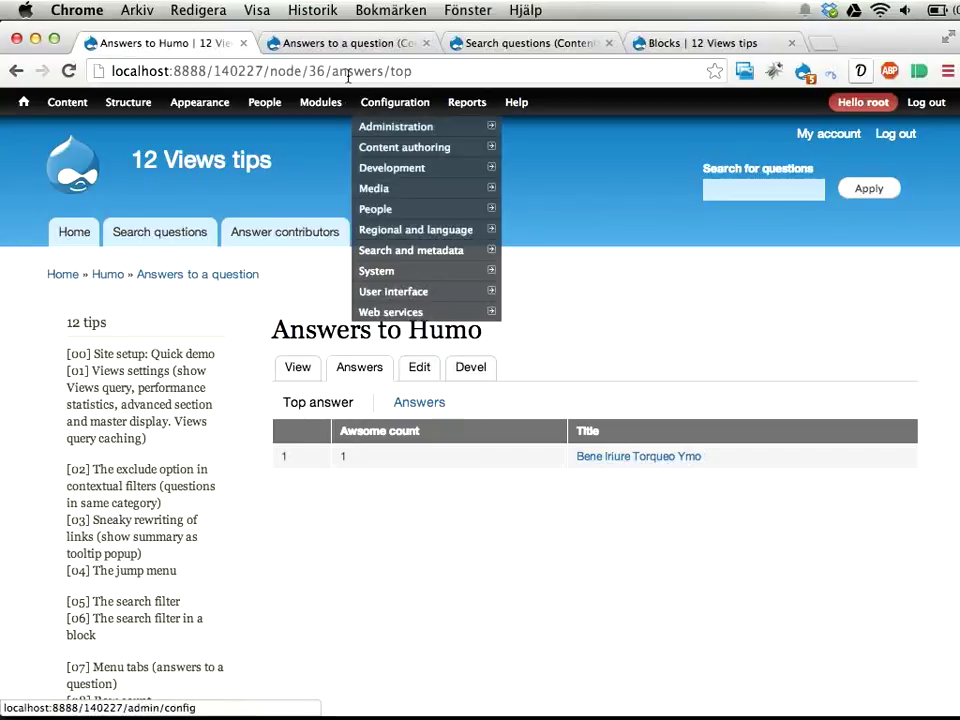
{"action": "left_click_drag", "start_coordinate": [272, 72], "coordinate": [431, 86]}
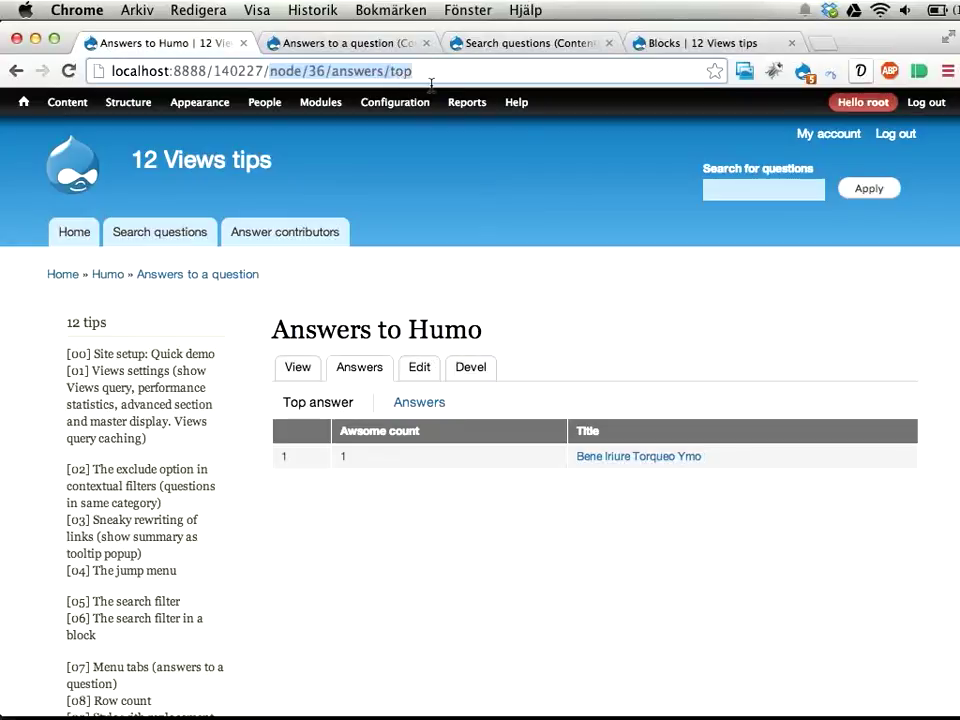
{"action": "left_click", "coordinate": [356, 370]}
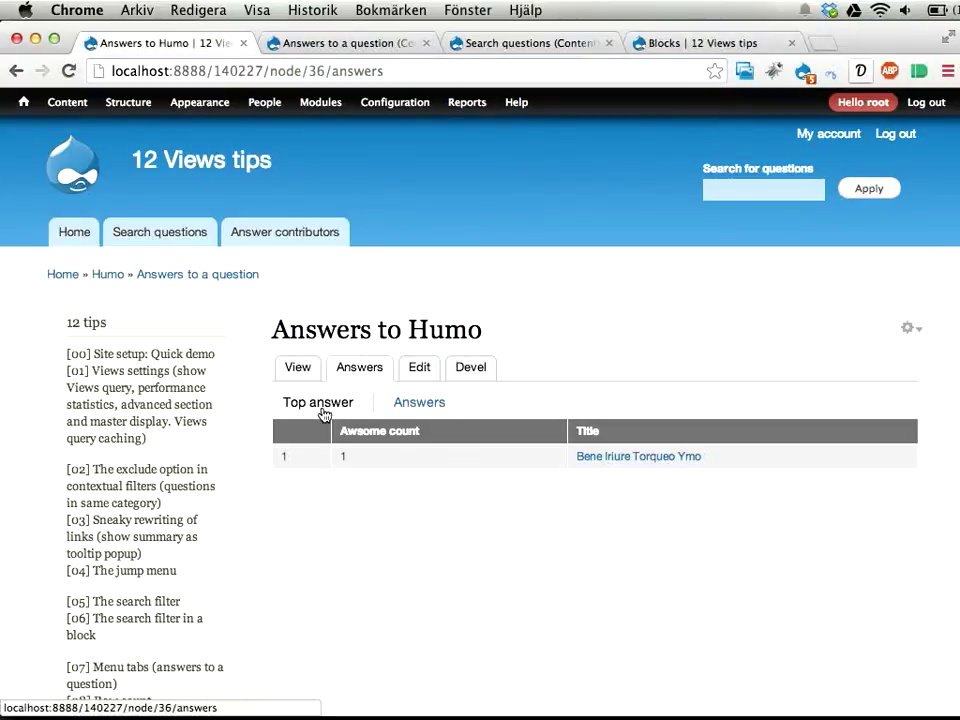
{"action": "left_click", "coordinate": [419, 404]}
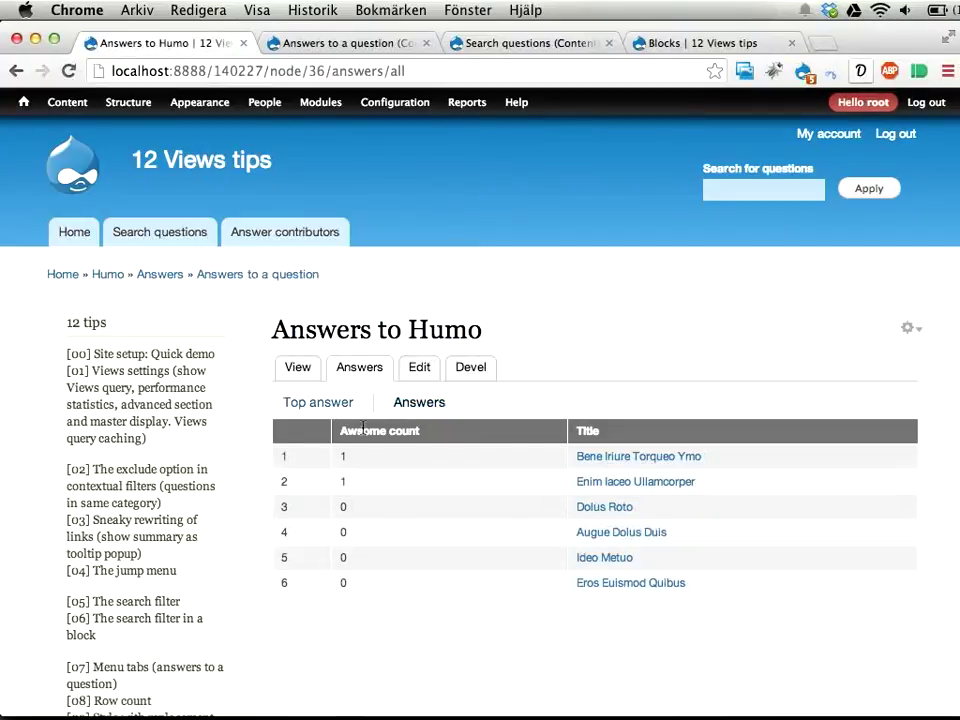
{"action": "key", "text": "ctrl+Tab"}
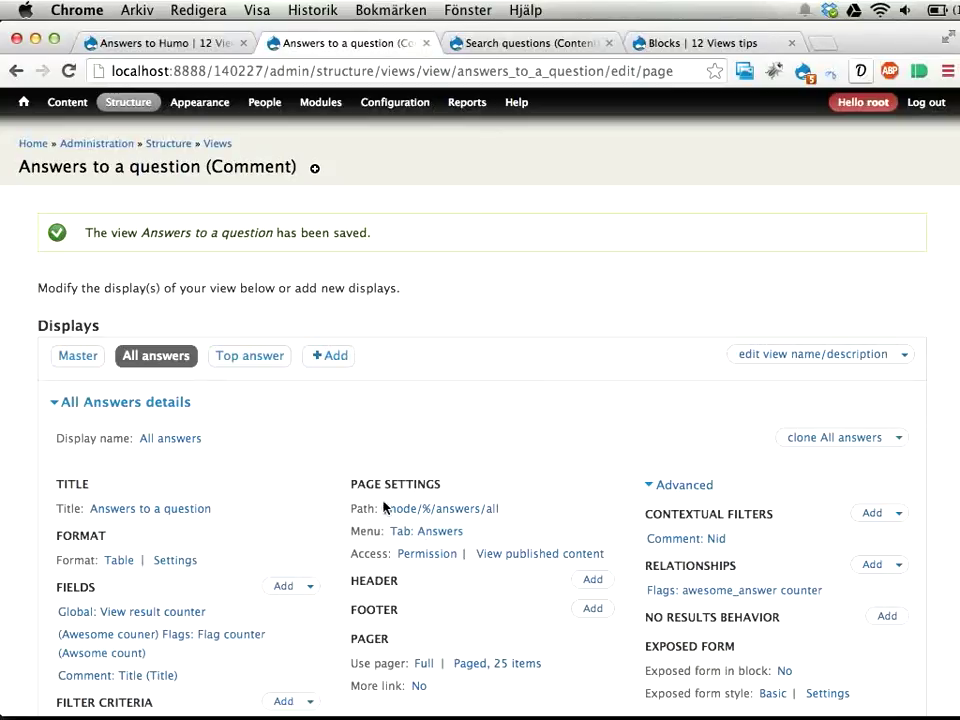
{"action": "left_click_drag", "start_coordinate": [497, 508], "coordinate": [388, 515]}
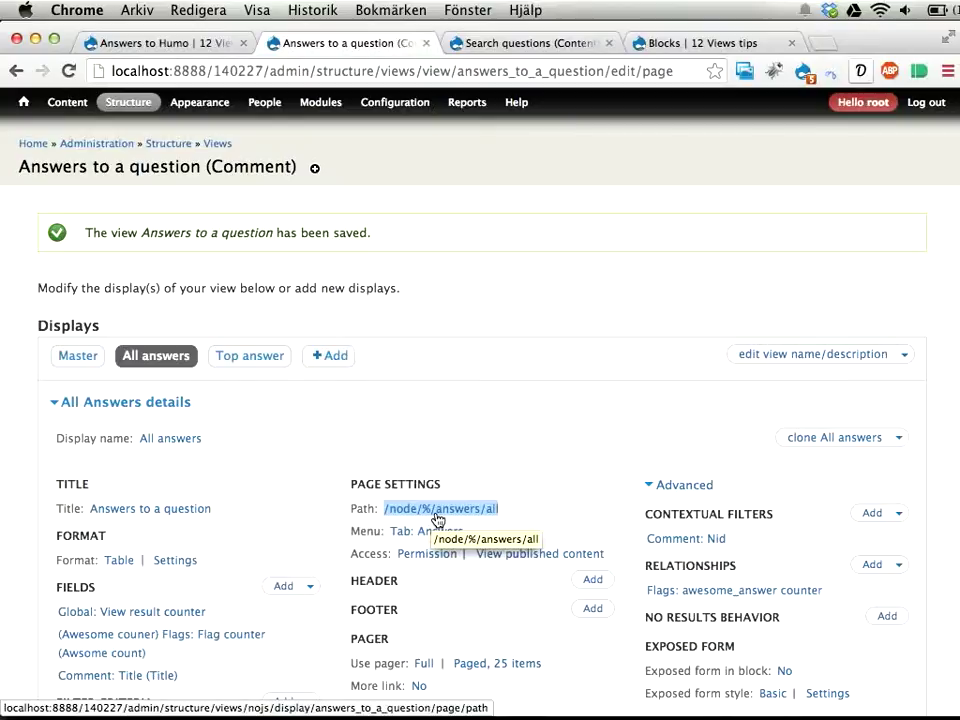
{"action": "left_click", "coordinate": [563, 497]}
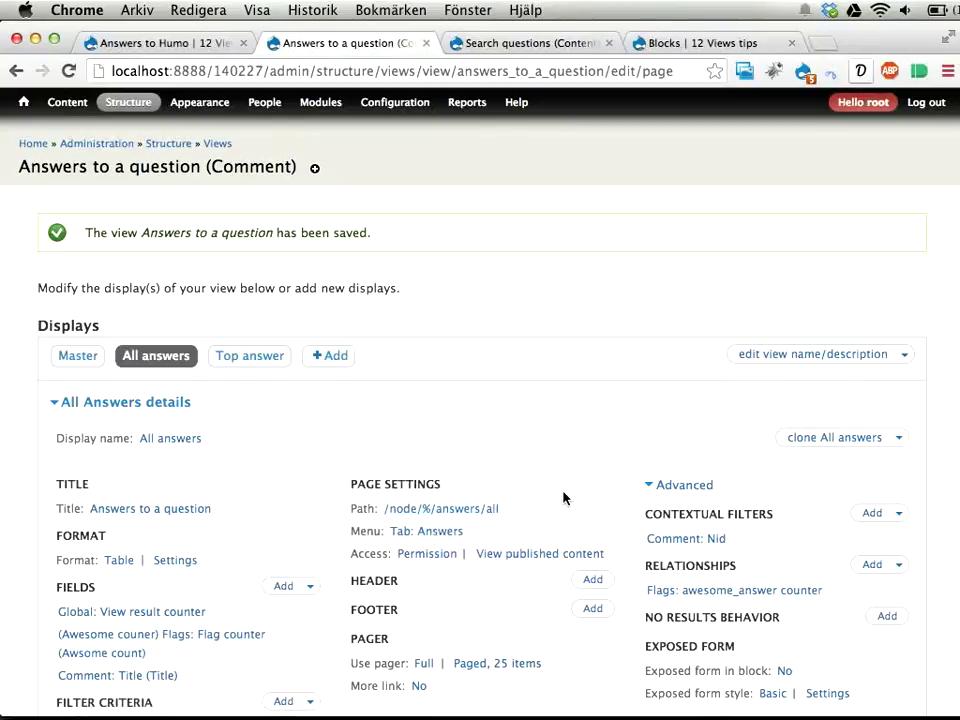
{"action": "key", "text": "super+alt+Left"}
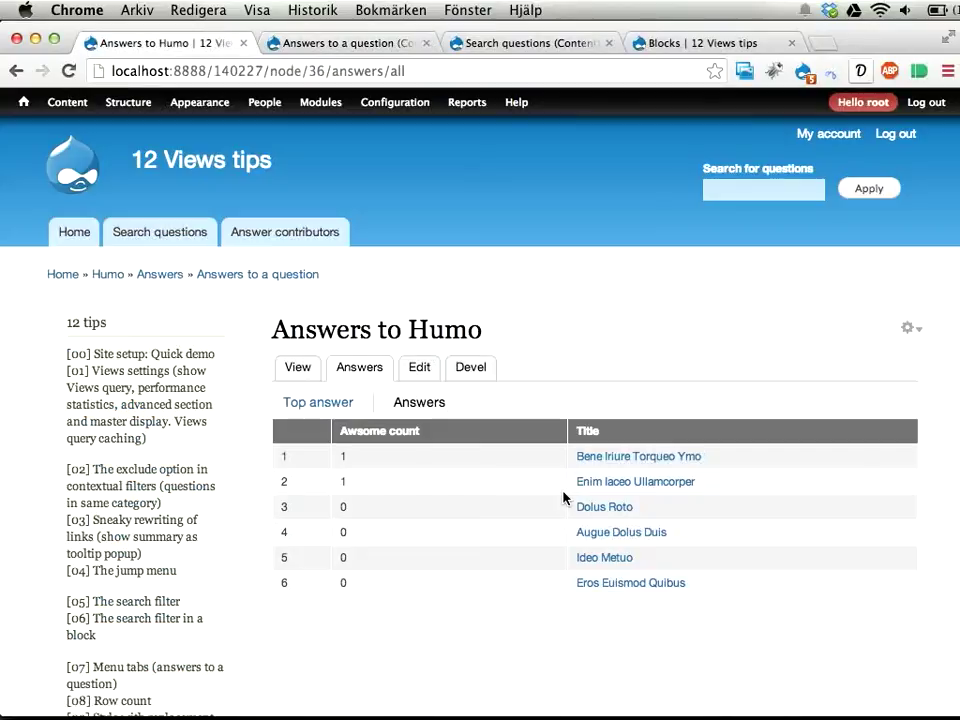
{"action": "scroll", "coordinate": [440, 543], "scroll_direction": "down", "scroll_amount": 1}
{"action": "scroll", "coordinate": [440, 543], "scroll_direction": "down", "scroll_amount": 5}
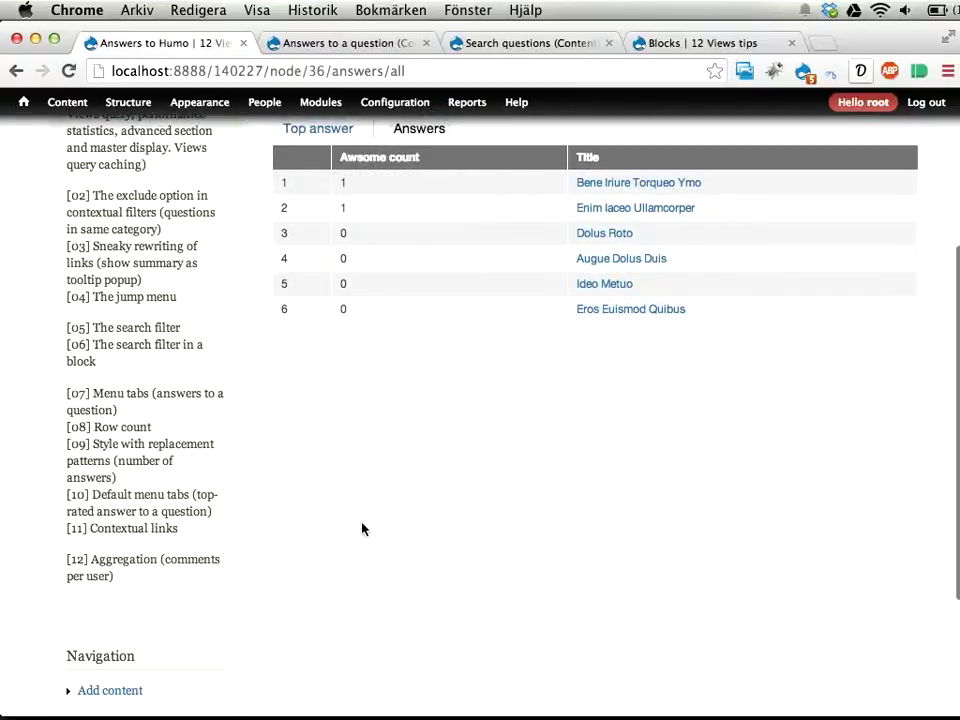
{"action": "left_click_drag", "start_coordinate": [67, 495], "coordinate": [238, 510]}
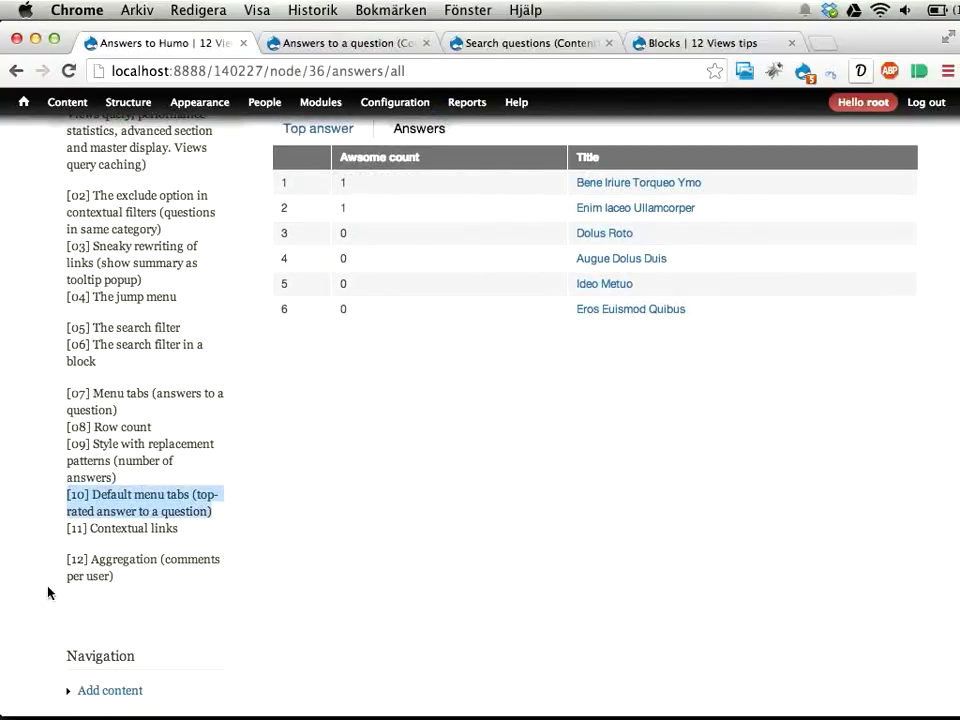
{"action": "left_click", "coordinate": [86, 525]}
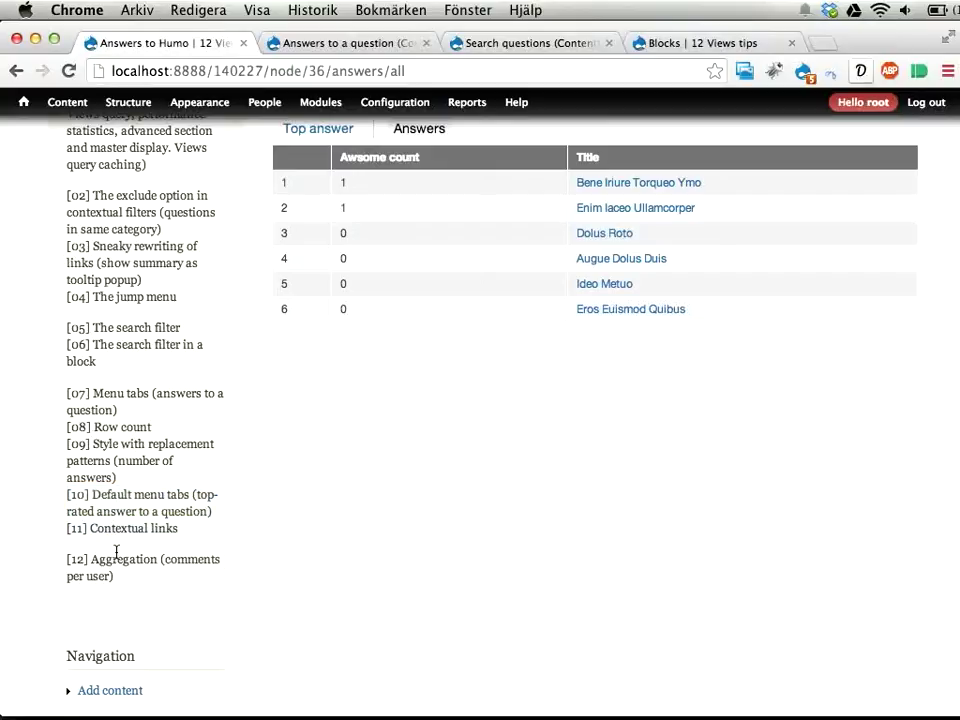
{"action": "triple_click", "coordinate": [116, 551]}
{"action": "triple_click", "coordinate": [115, 528]}
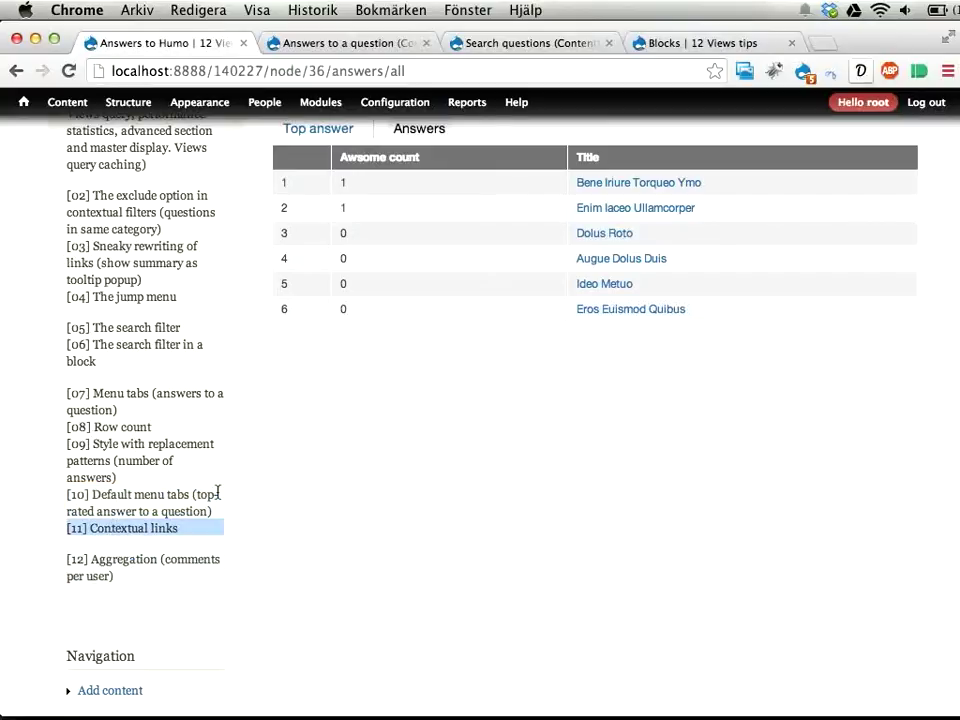
{"action": "scroll", "coordinate": [450, 490], "scroll_direction": "up", "scroll_amount": 5}
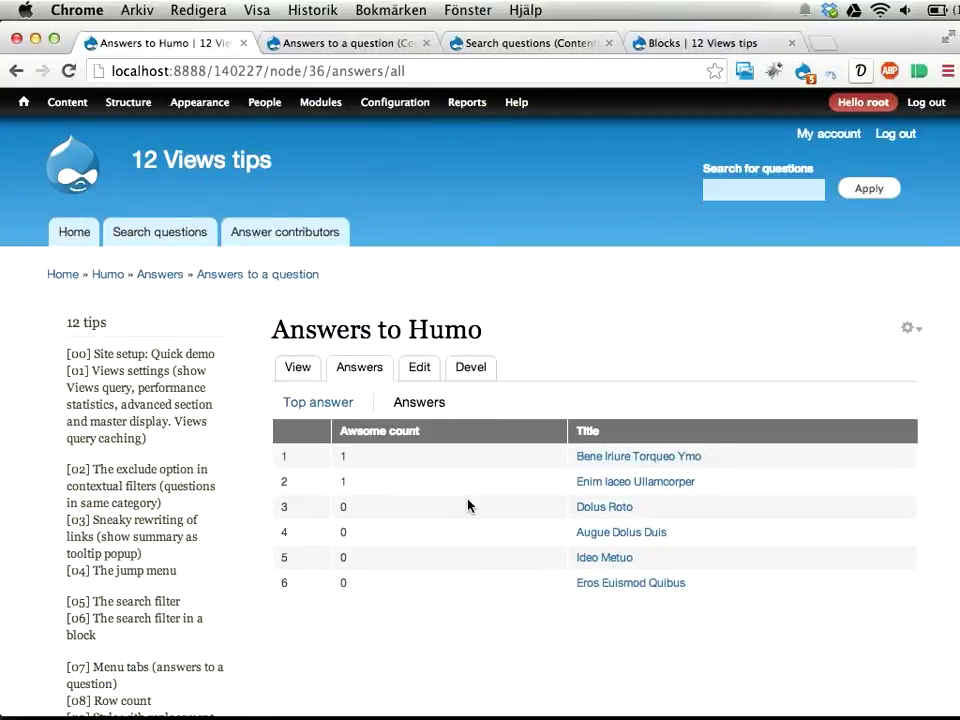
{"action": "key", "text": "ctrl+Tab"}
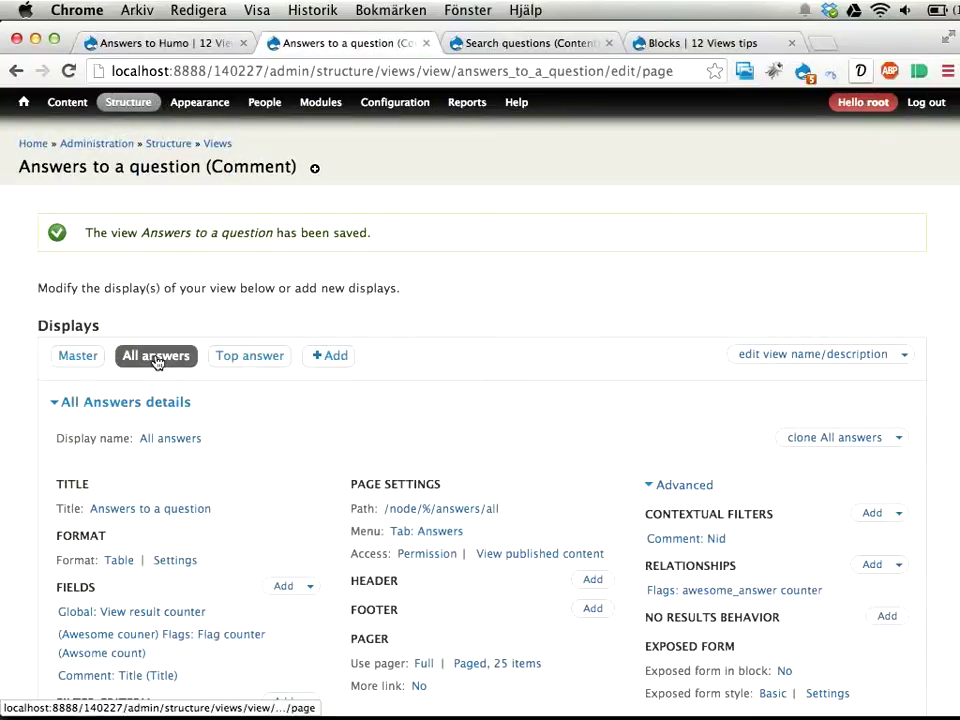
- Retitle the menu tab 'All answers', enable contextual links, and save the view
{"action": "left_click", "coordinate": [448, 535]}
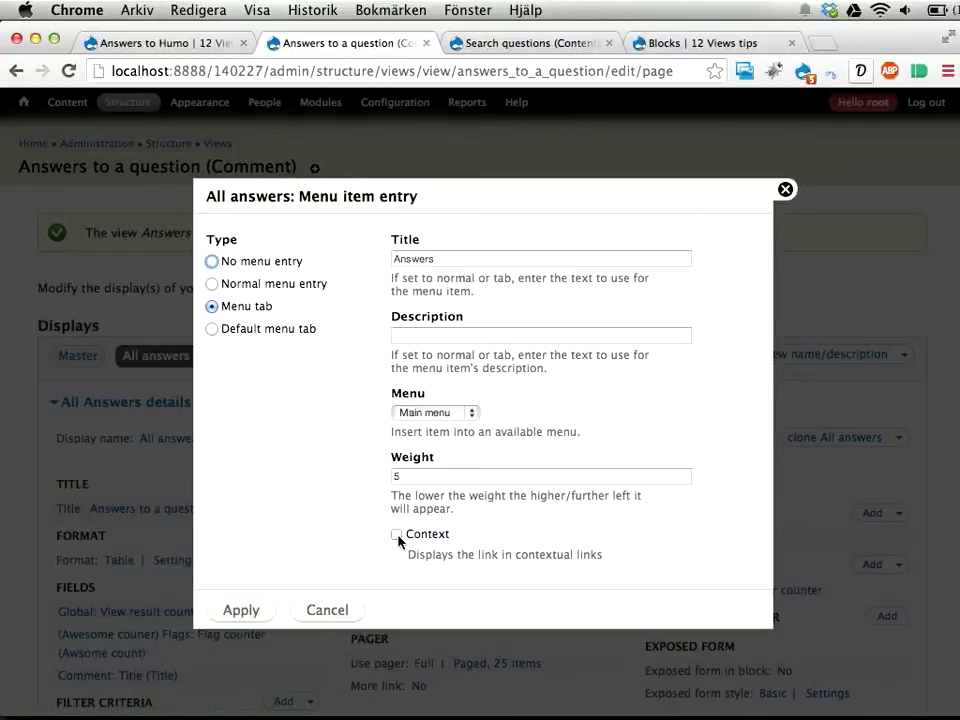
{"action": "left_click", "coordinate": [397, 535]}
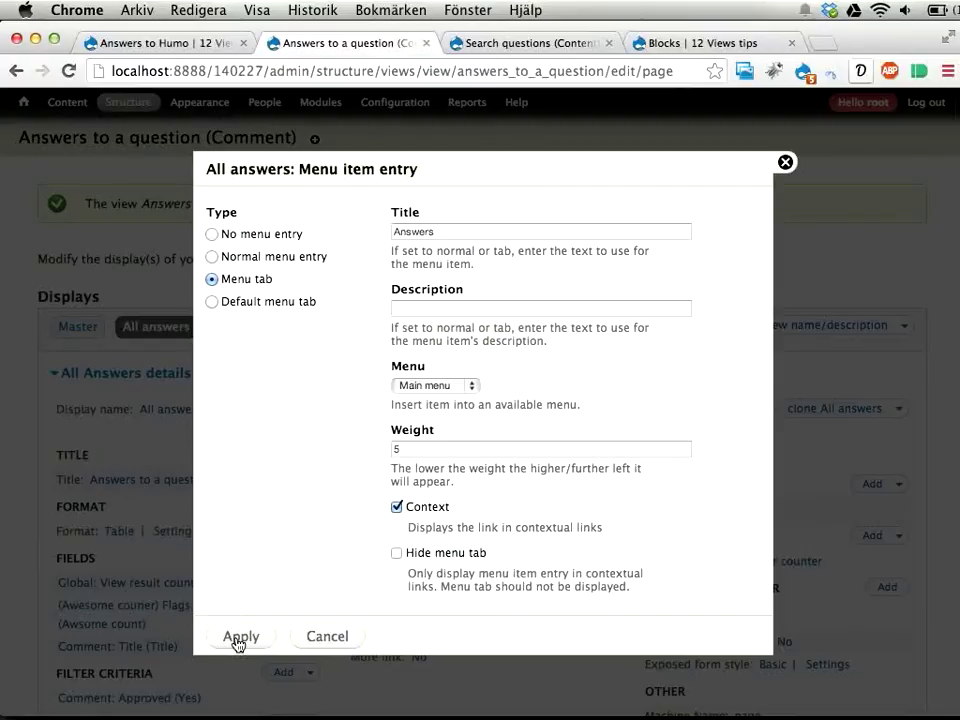
{"action": "left_click", "coordinate": [467, 236]}
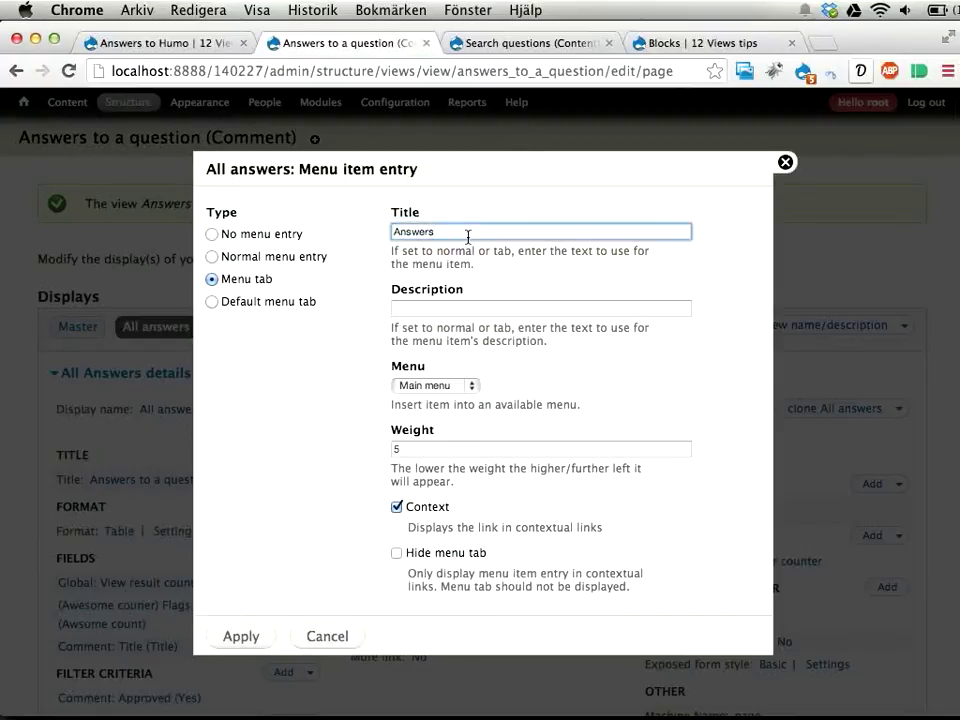
{"action": "key", "text": "Delete"}
{"action": "type", "text": "All a"}
{"action": "left_click", "coordinate": [243, 646]}
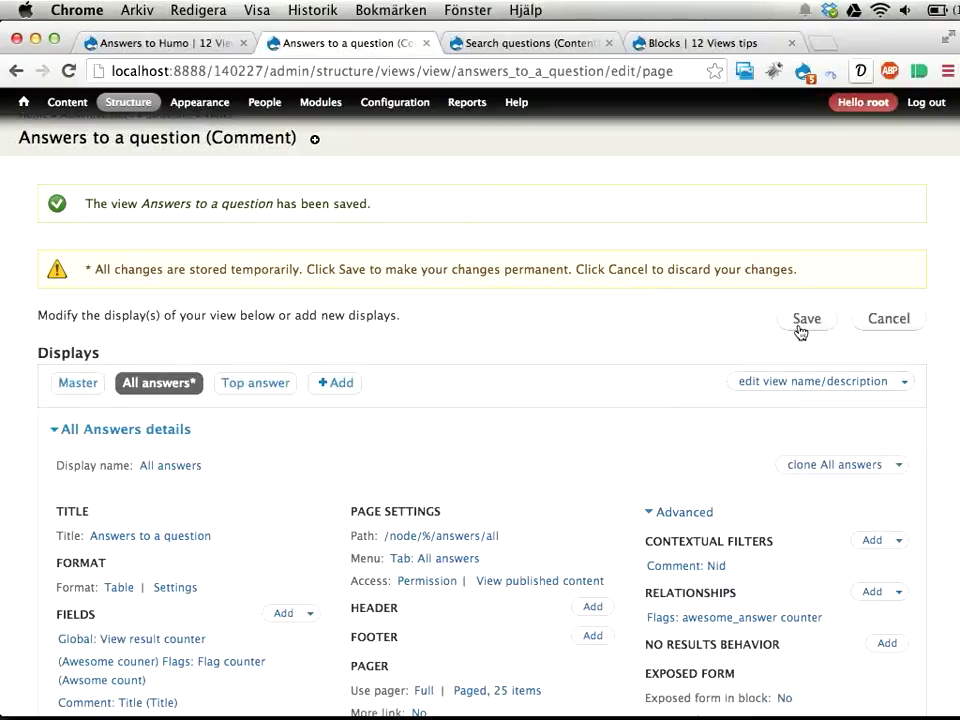
{"action": "left_click", "coordinate": [799, 326]}
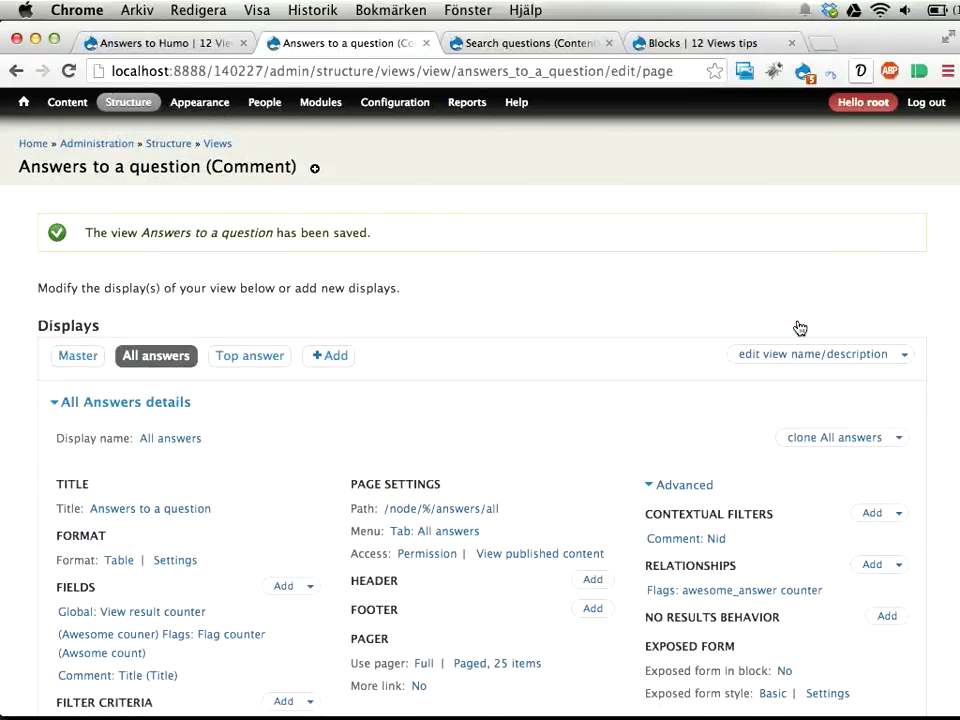
- Check the Ad Incassum Uxor article's contextual links on the front page, then return to the view editor
{"action": "key", "text": "super+1"}
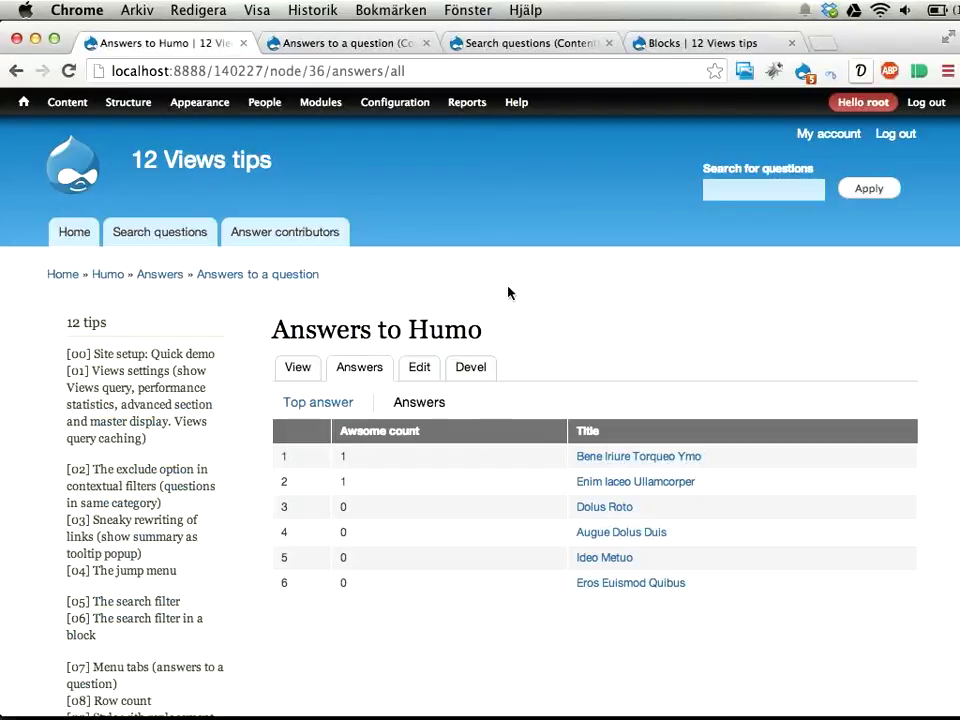
{"action": "left_click", "coordinate": [80, 240]}
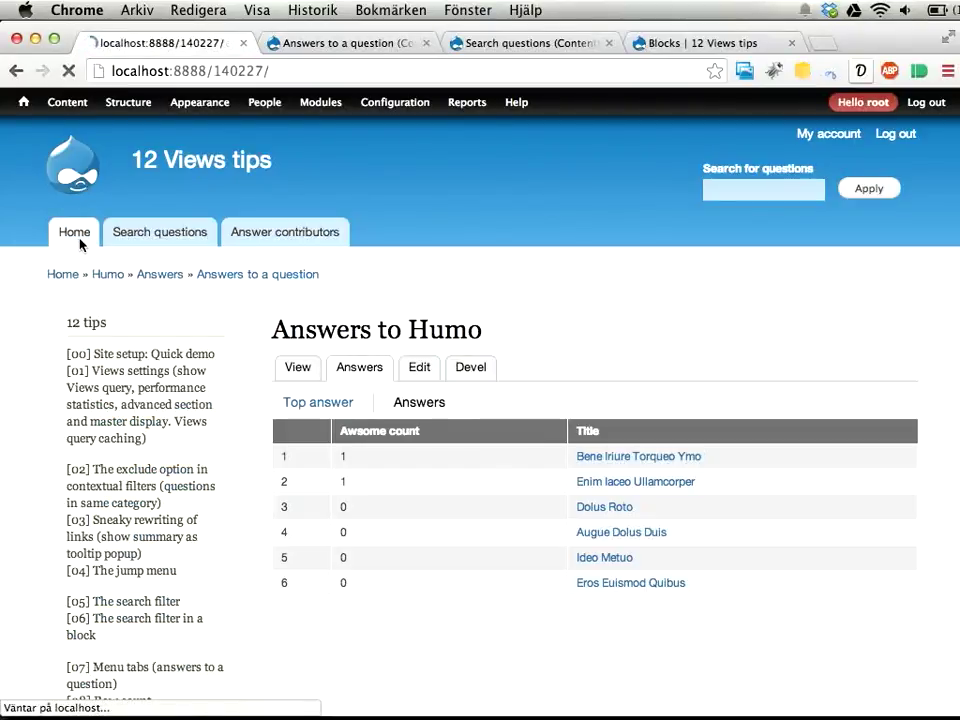
{"action": "scroll", "coordinate": [455, 457], "scroll_direction": "down", "scroll_amount": 4}
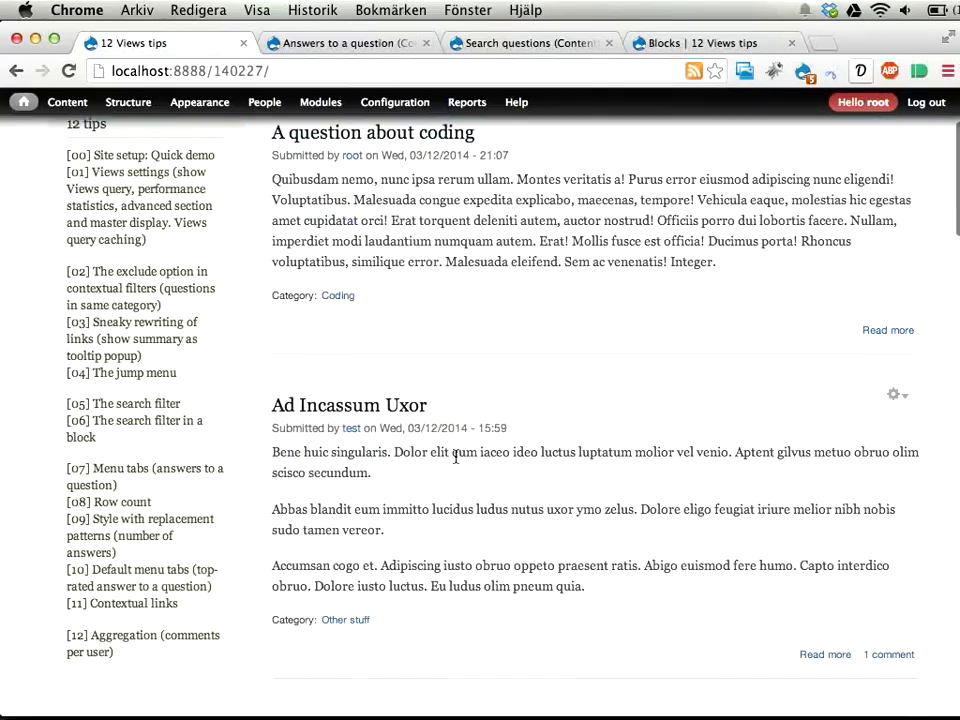
{"action": "left_click", "coordinate": [895, 398]}
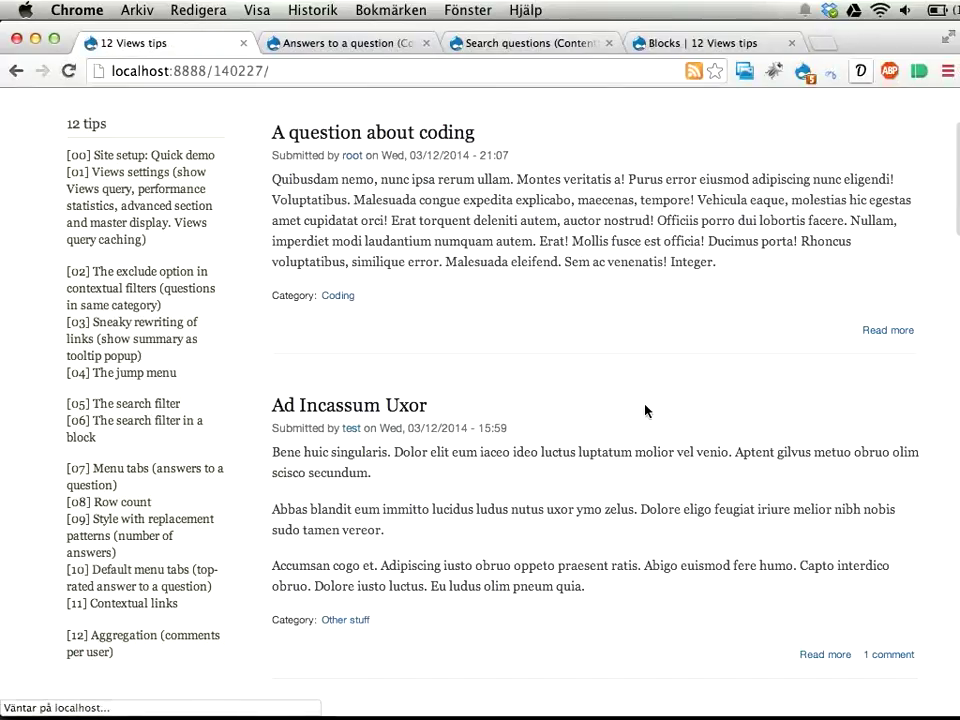
{"action": "left_click", "coordinate": [895, 395]}
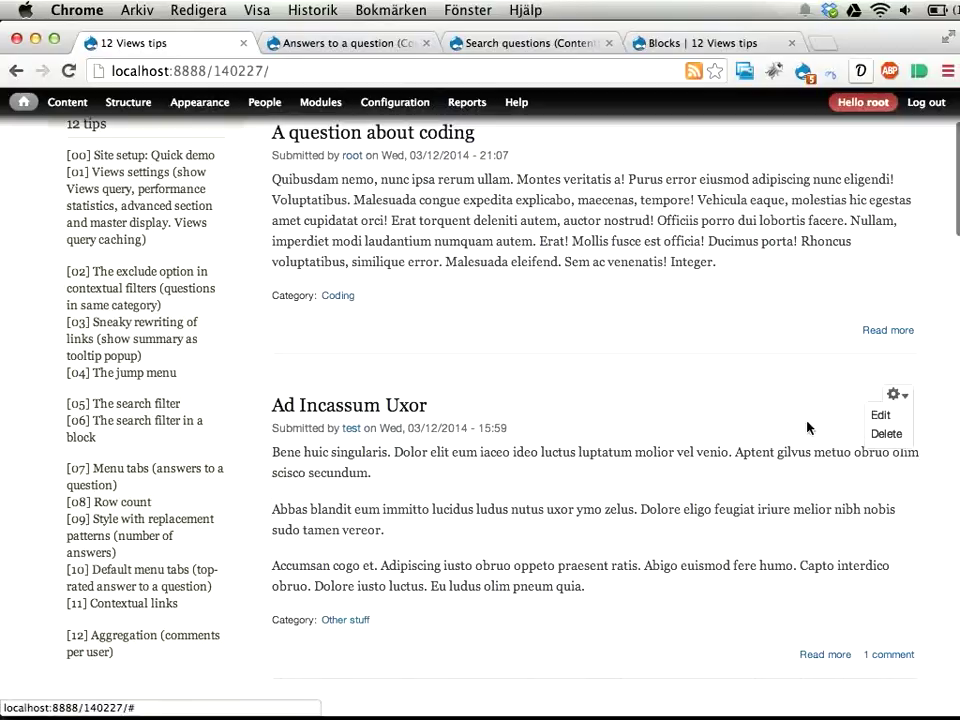
{"action": "key", "text": "ctrl+Tab"}
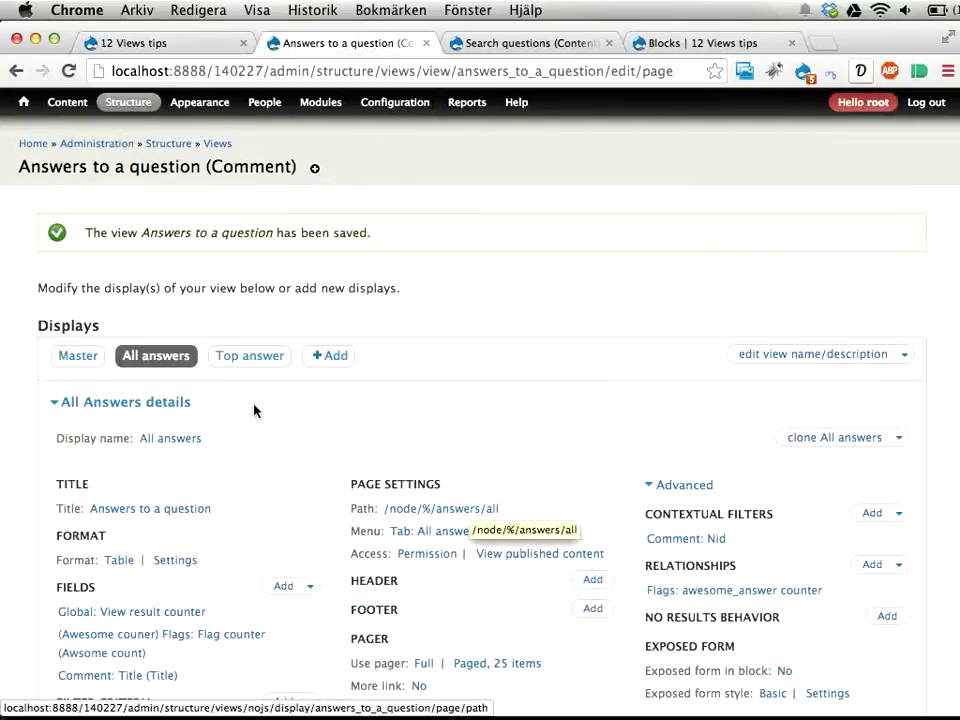
- Look over the Top answer display's menu tab settings unchanged, then clone the All answers display
{"action": "left_click", "coordinate": [250, 360]}
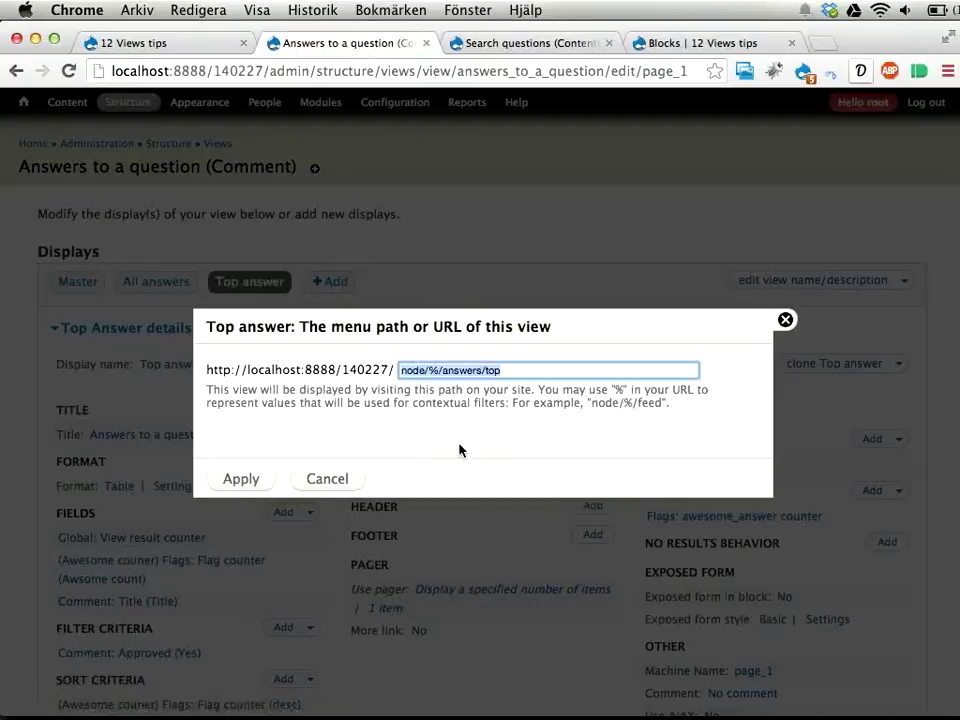
{"action": "left_click", "coordinate": [334, 482]}
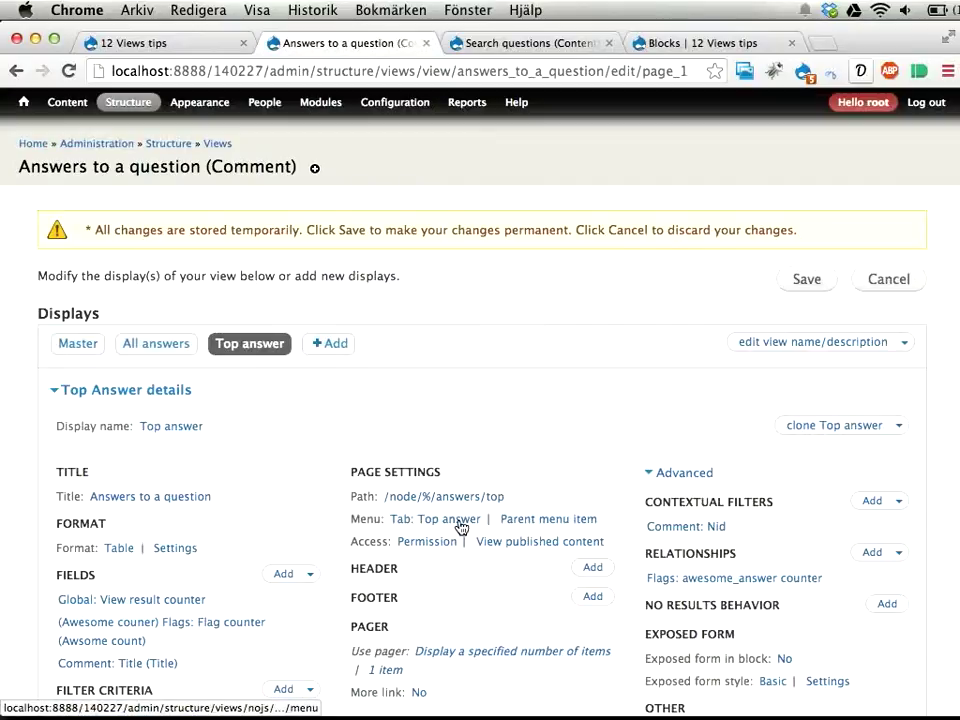
{"action": "left_click", "coordinate": [461, 527]}
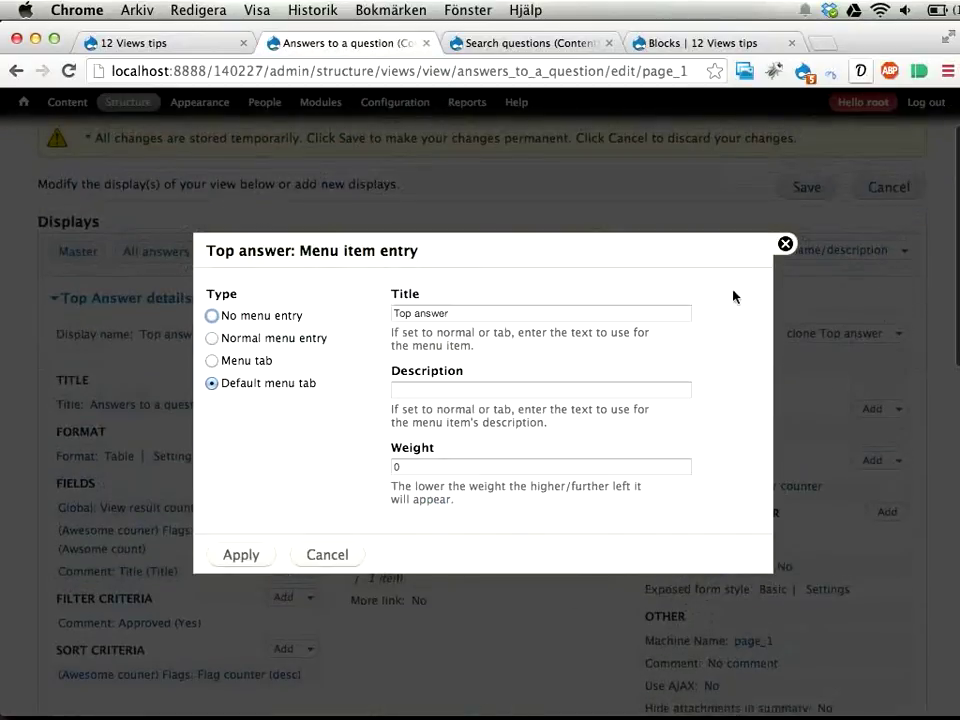
{"action": "left_click", "coordinate": [785, 243]}
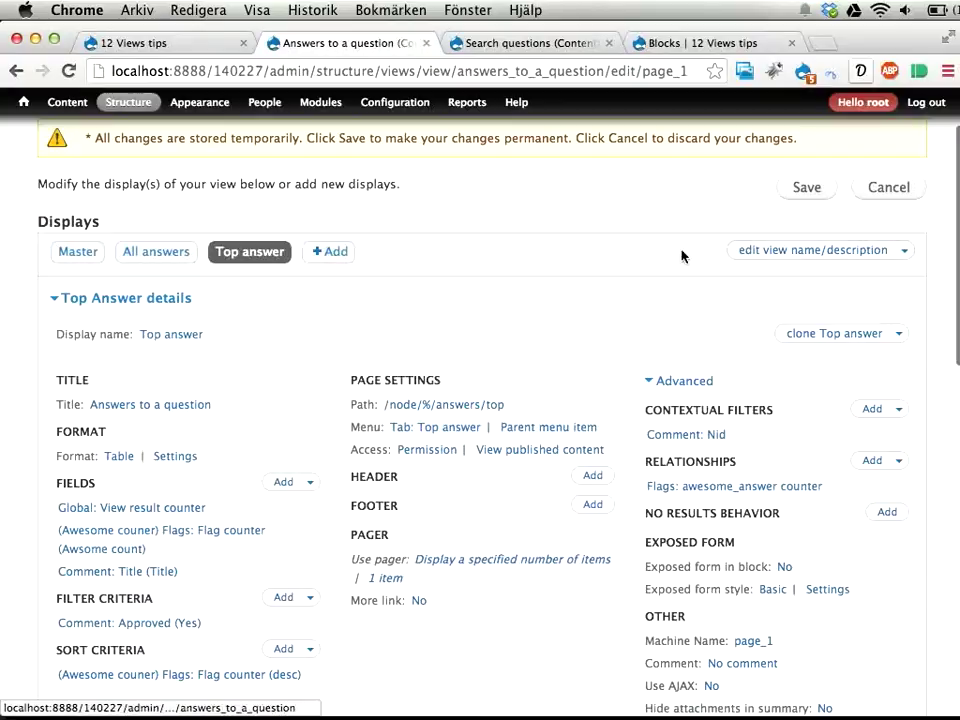
{"action": "left_click", "coordinate": [120, 253]}
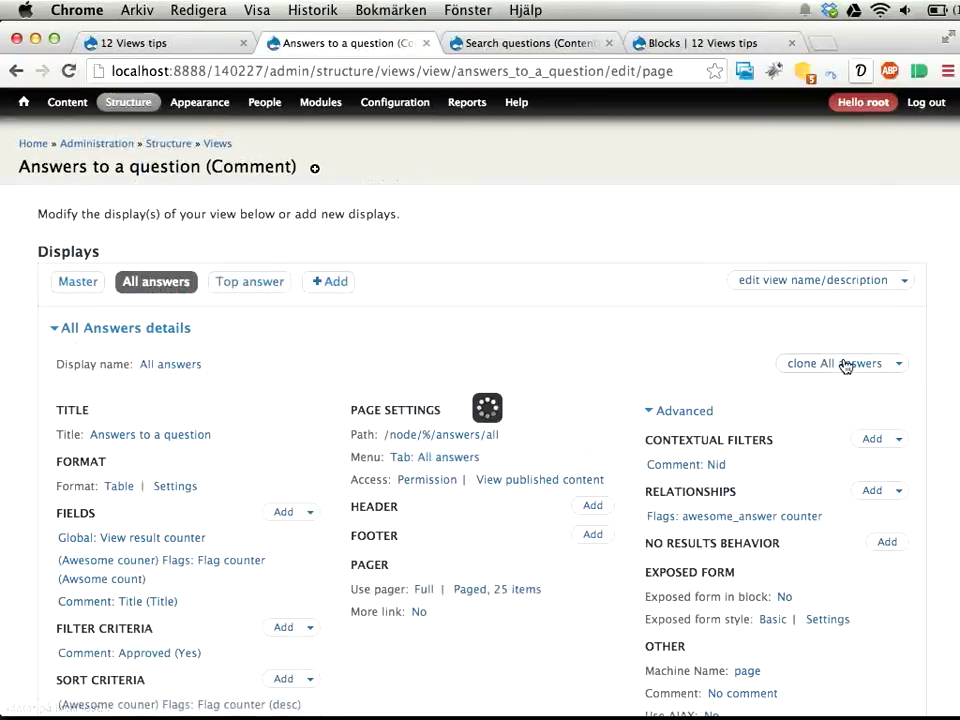
{"action": "left_click", "coordinate": [815, 370]}
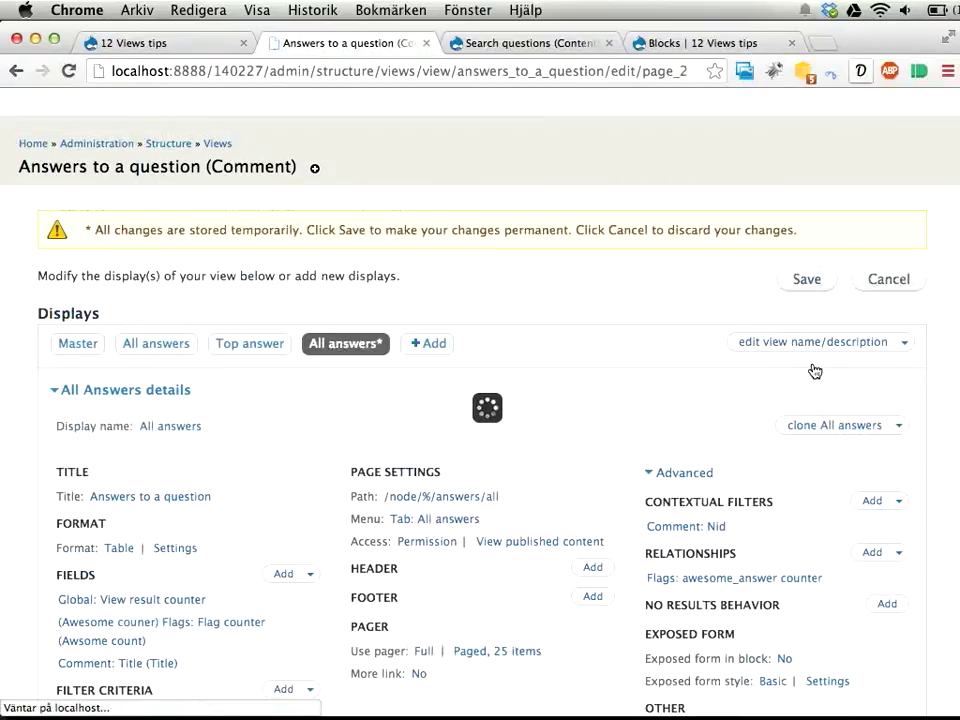
- Set the copied display's path to node/%/answers
{"action": "left_click", "coordinate": [453, 499]}
{"action": "left_click", "coordinate": [522, 368]}
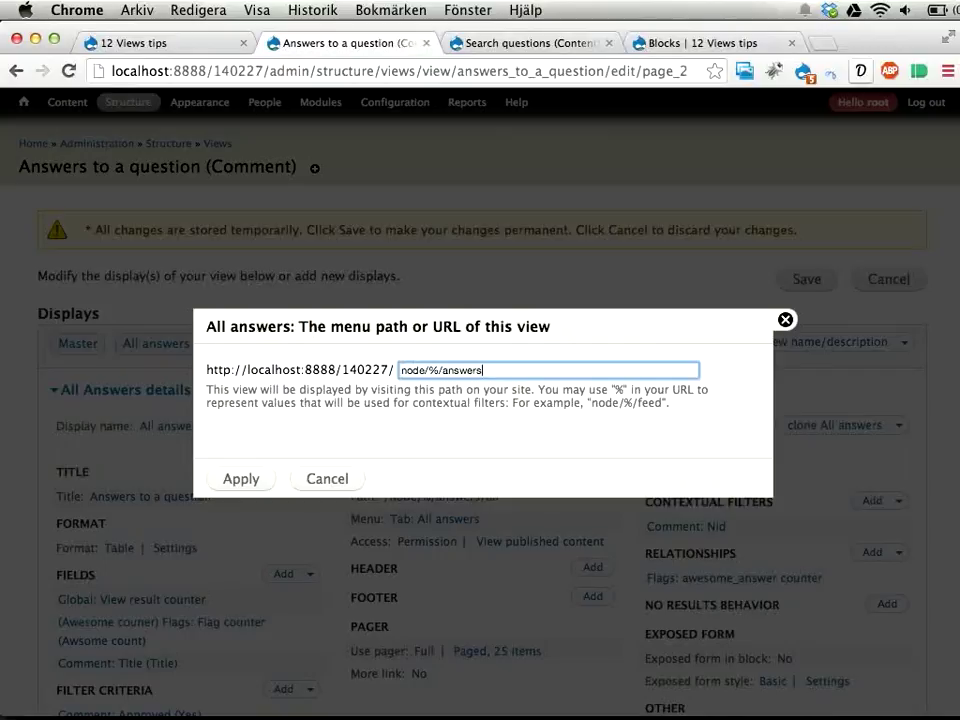
{"action": "left_click", "coordinate": [236, 479]}
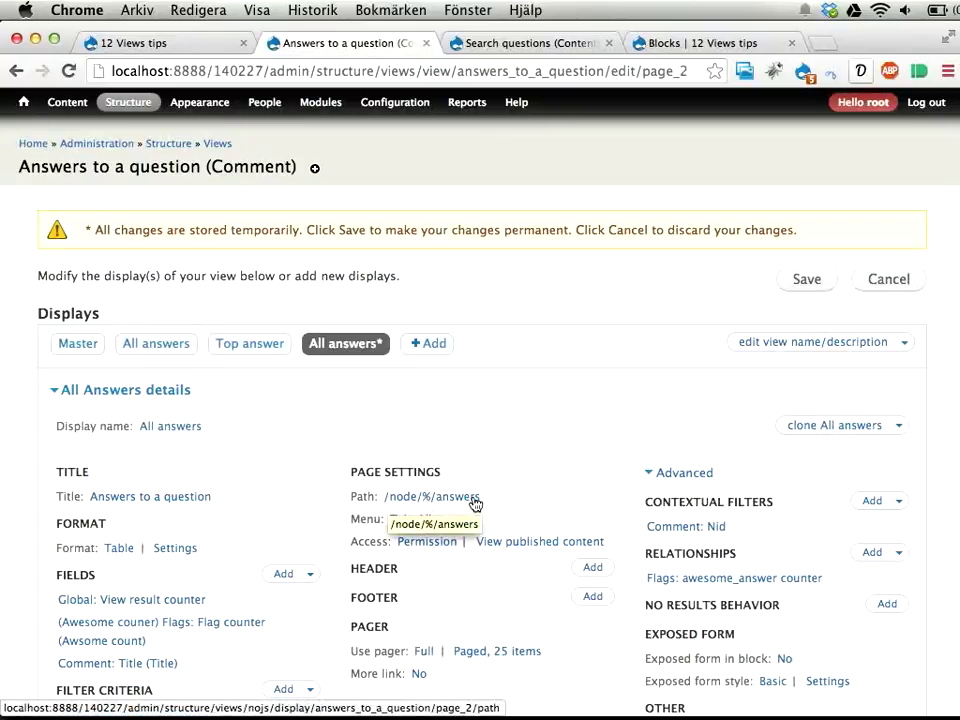
- Make its menu tab hidden and shown only in contextual links, then save the view
{"action": "left_click", "coordinate": [397, 523]}
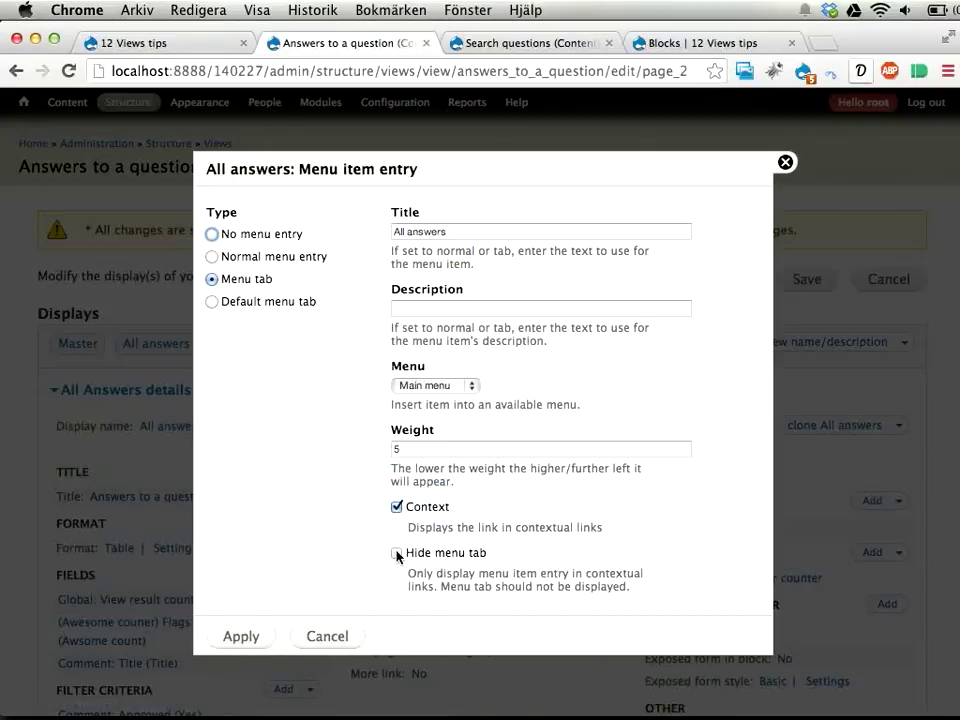
{"action": "left_click", "coordinate": [397, 553]}
{"action": "left_click", "coordinate": [397, 508]}
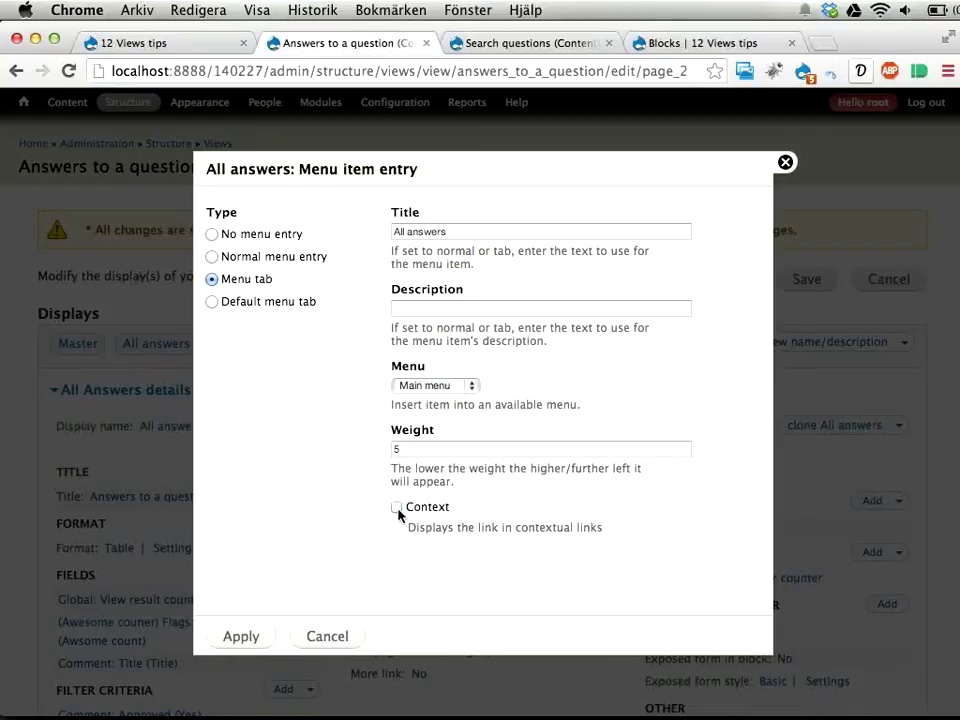
{"action": "left_click", "coordinate": [397, 508]}
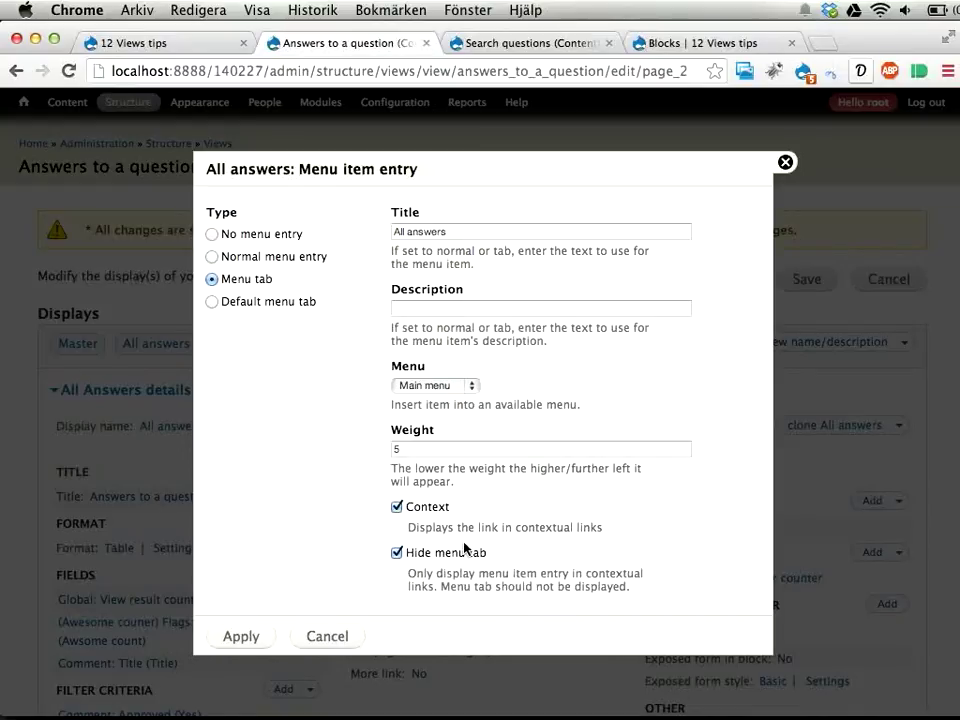
{"action": "left_click", "coordinate": [239, 638]}
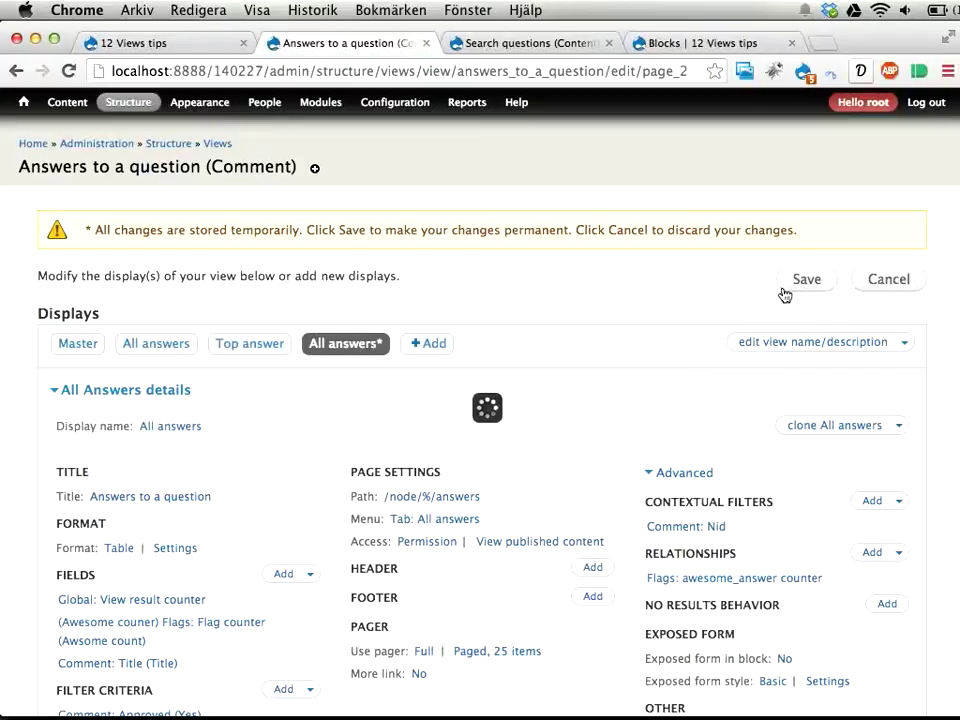
{"action": "left_click", "coordinate": [806, 281]}
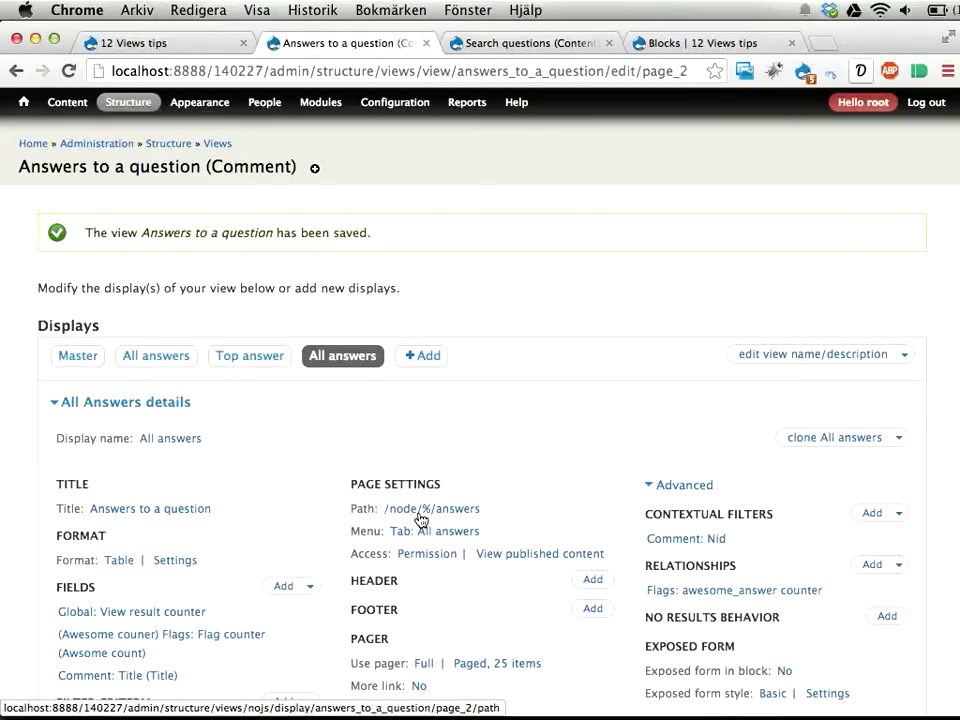
- Reload the front page, check the article's contextual links, and flush all caches
{"action": "key", "text": "ctrl+shift+Tab"}
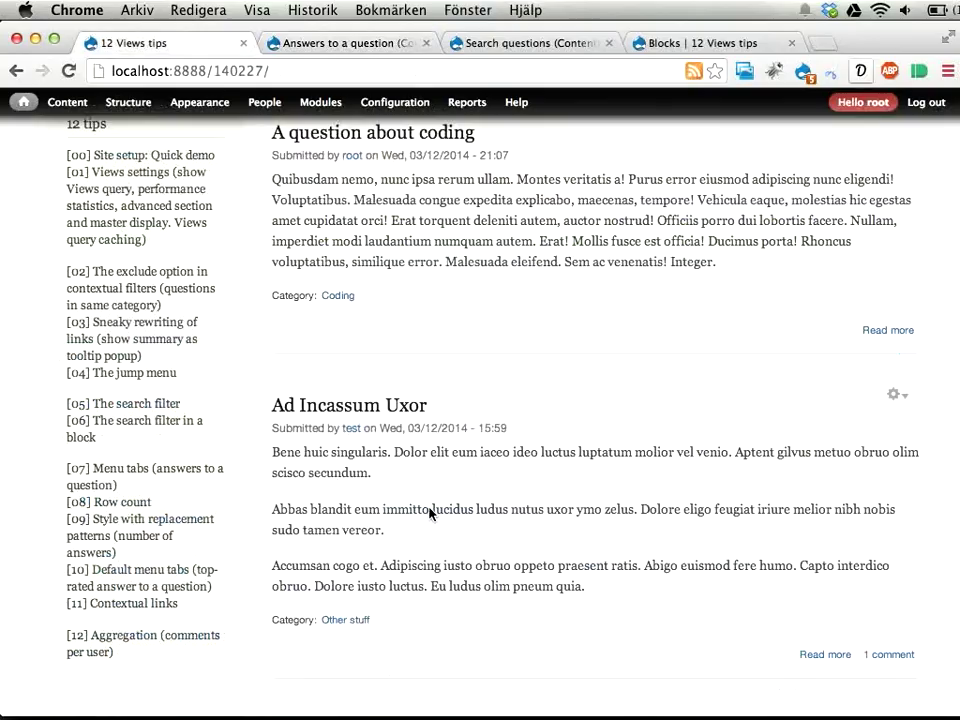
{"action": "key", "text": "super+r"}
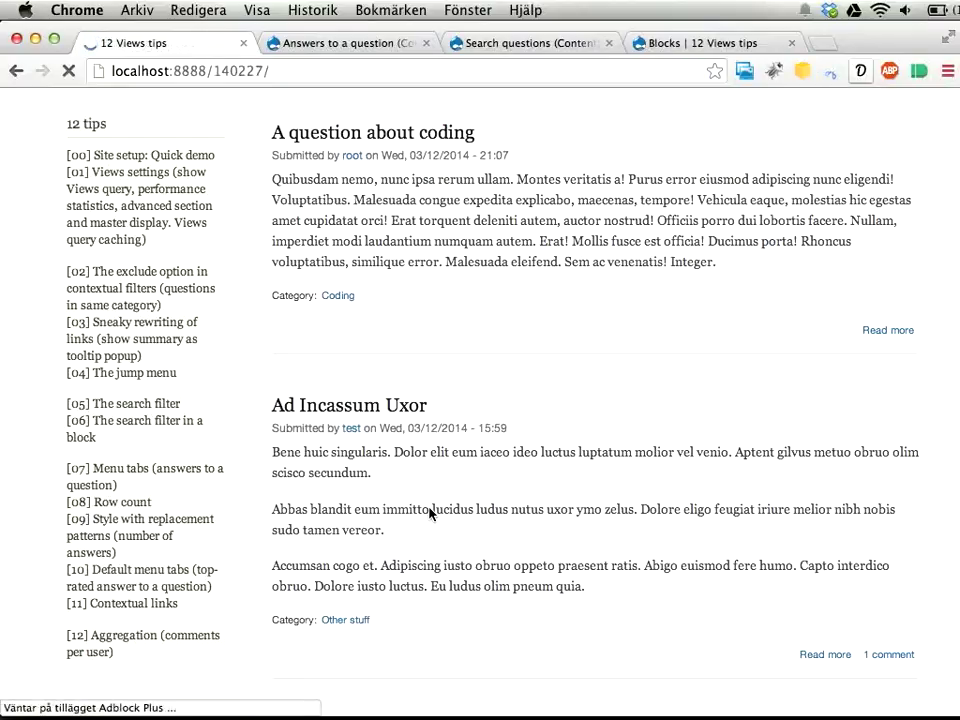
{"action": "left_click", "coordinate": [896, 395]}
{"action": "mouse_move", "coordinate": [22, 102]}
{"action": "left_click", "coordinate": [50, 146]}
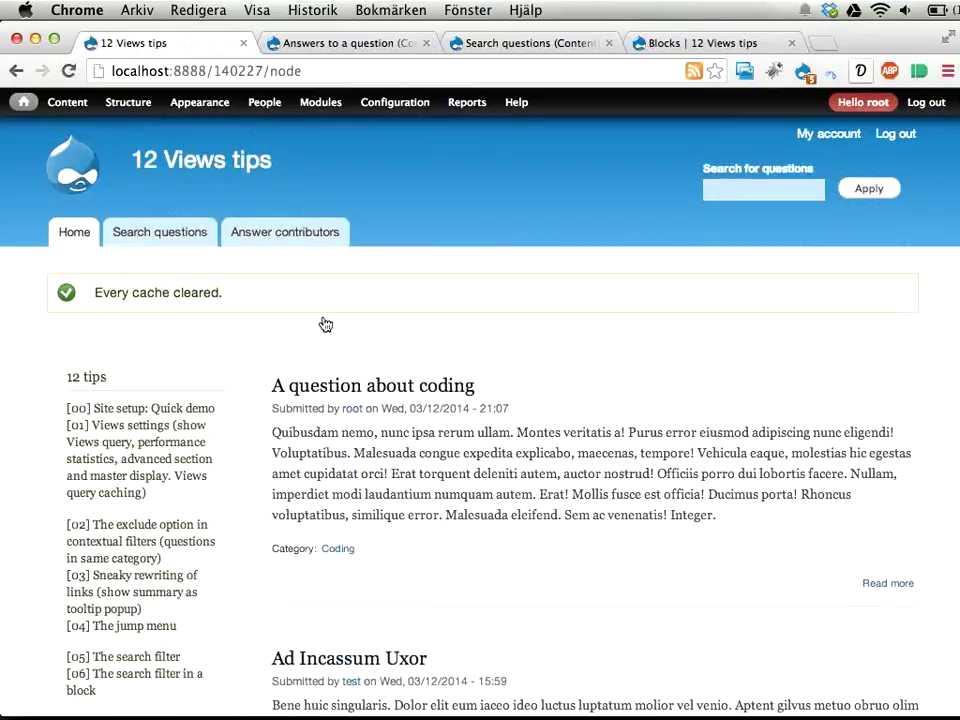
- Change the copied display's path from node/%/answers to node/%/contextual
{"action": "left_click", "coordinate": [896, 377]}
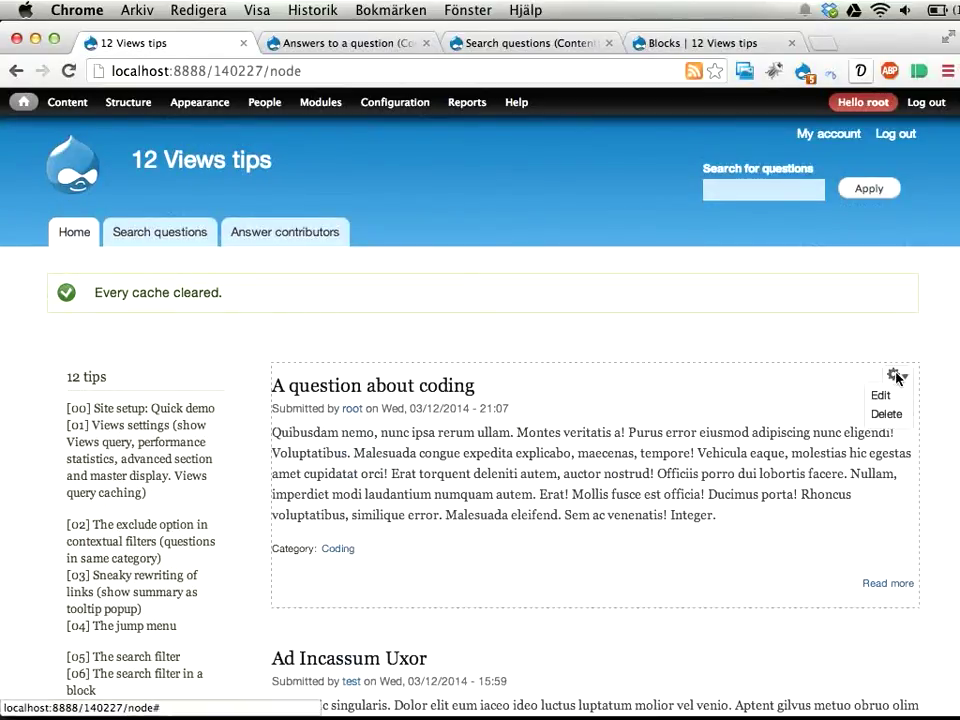
{"action": "key", "text": "ctrl+Tab"}
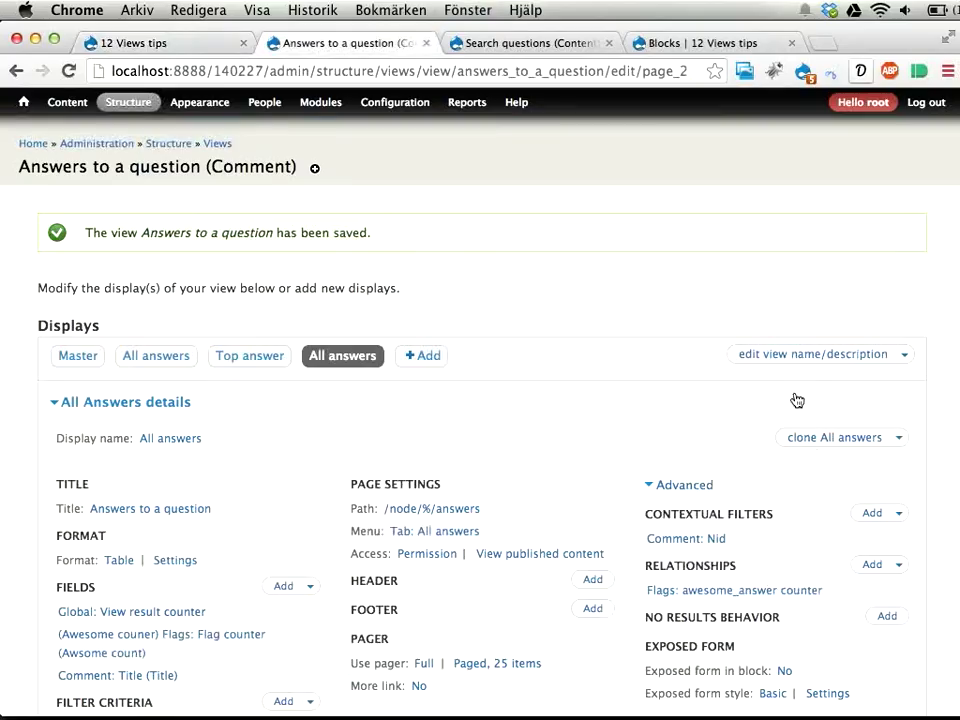
{"action": "left_click", "coordinate": [445, 510]}
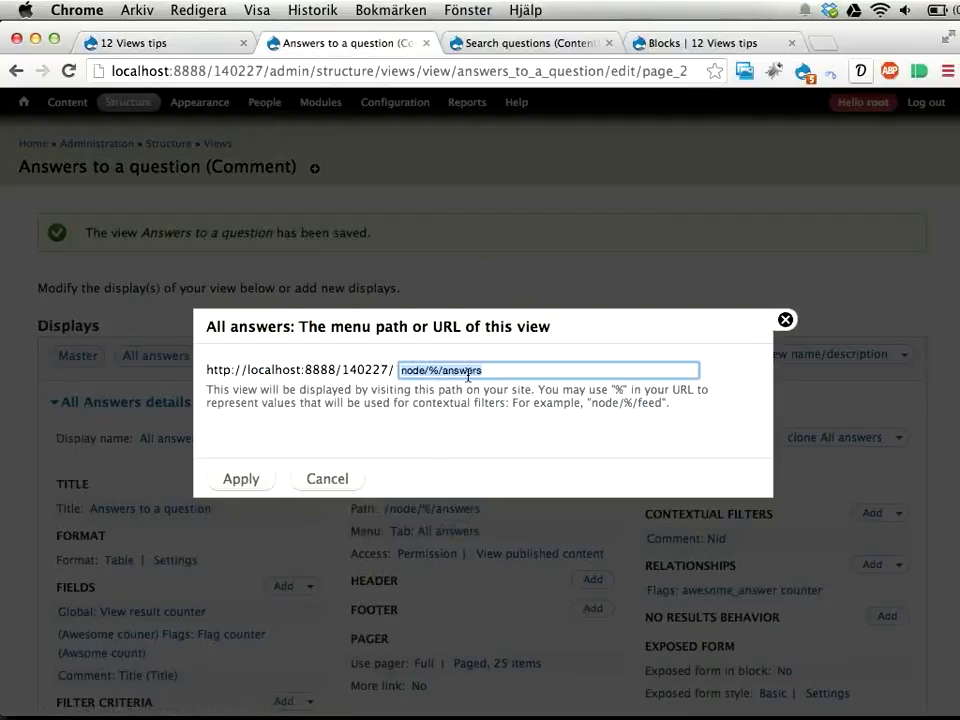
{"action": "double_click", "coordinate": [468, 376]}
{"action": "type", "text": "co"}
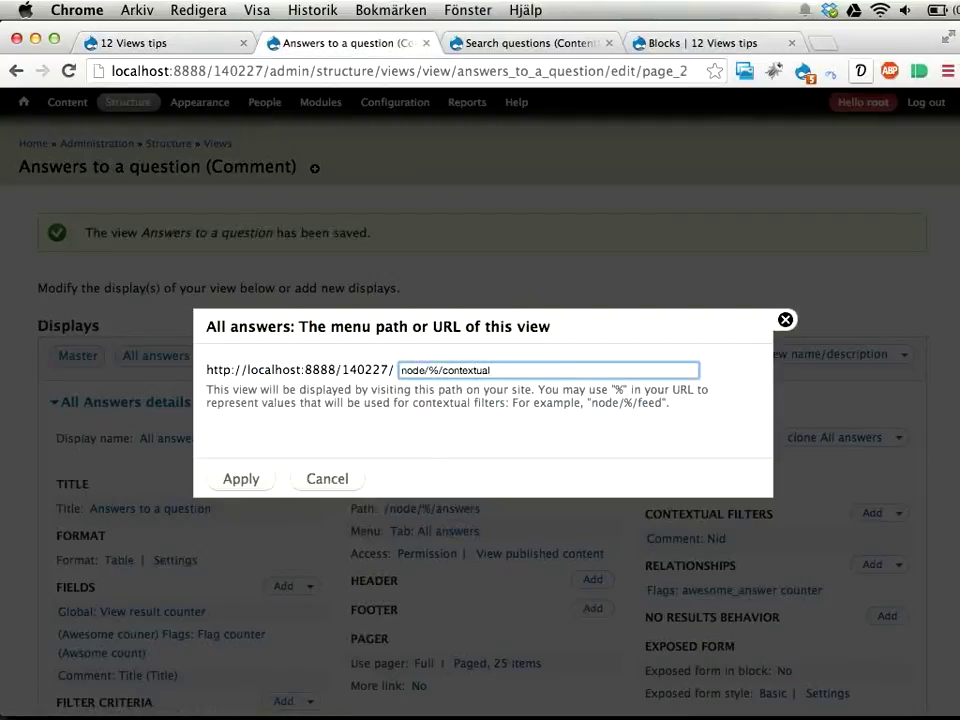
{"action": "type", "text": "ntextual"}
{"action": "left_click", "coordinate": [241, 479]}
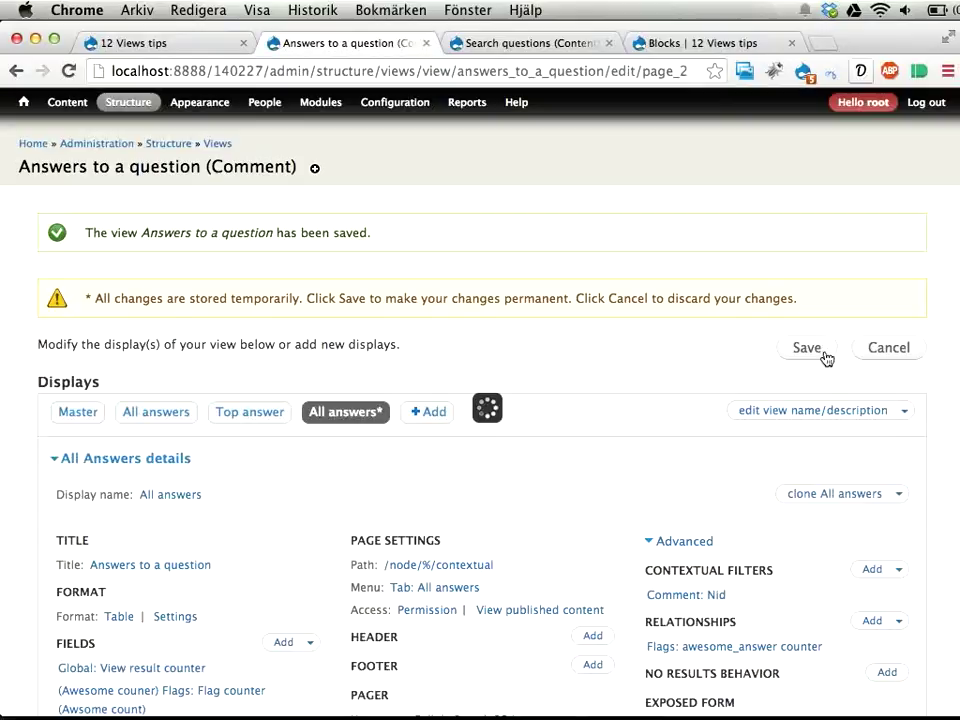
- Save the view and reload the site front page
{"action": "left_click", "coordinate": [811, 347]}
{"action": "key", "text": "ctrl+shift+Tab"}
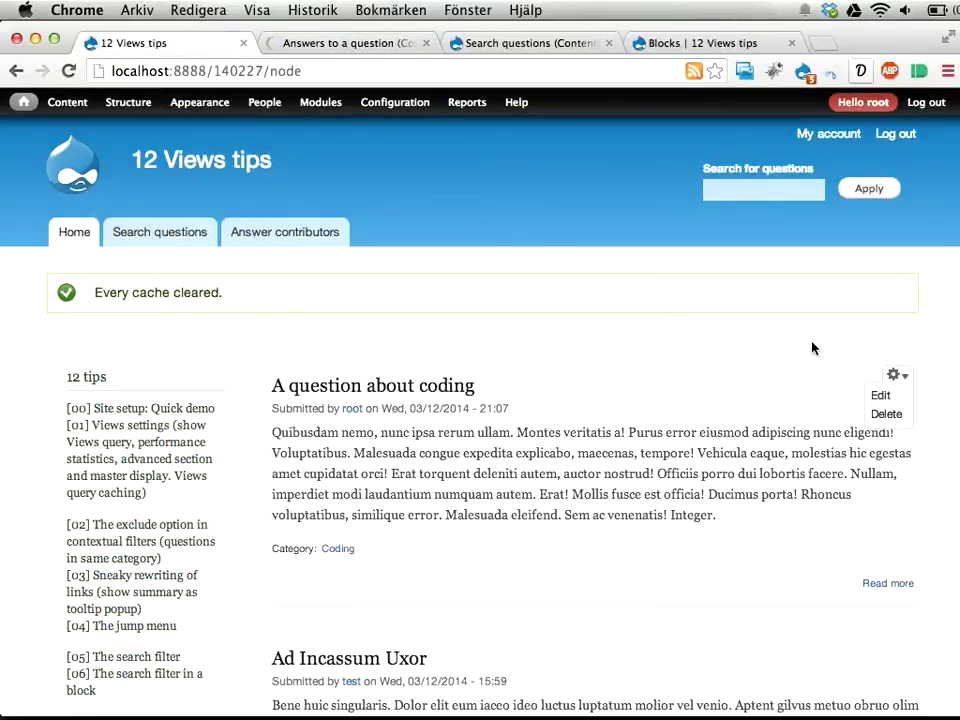
{"action": "key", "text": "super+r"}
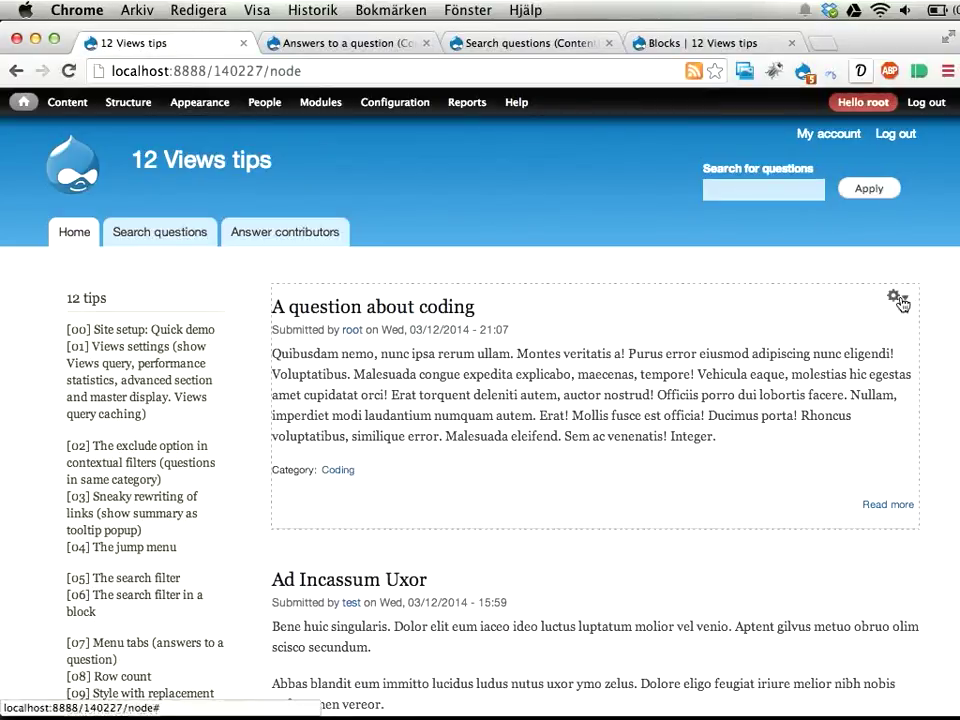
- Open the coding question's All answers page from its contextual links and inspect its contextual address
{"action": "left_click", "coordinate": [898, 297]}
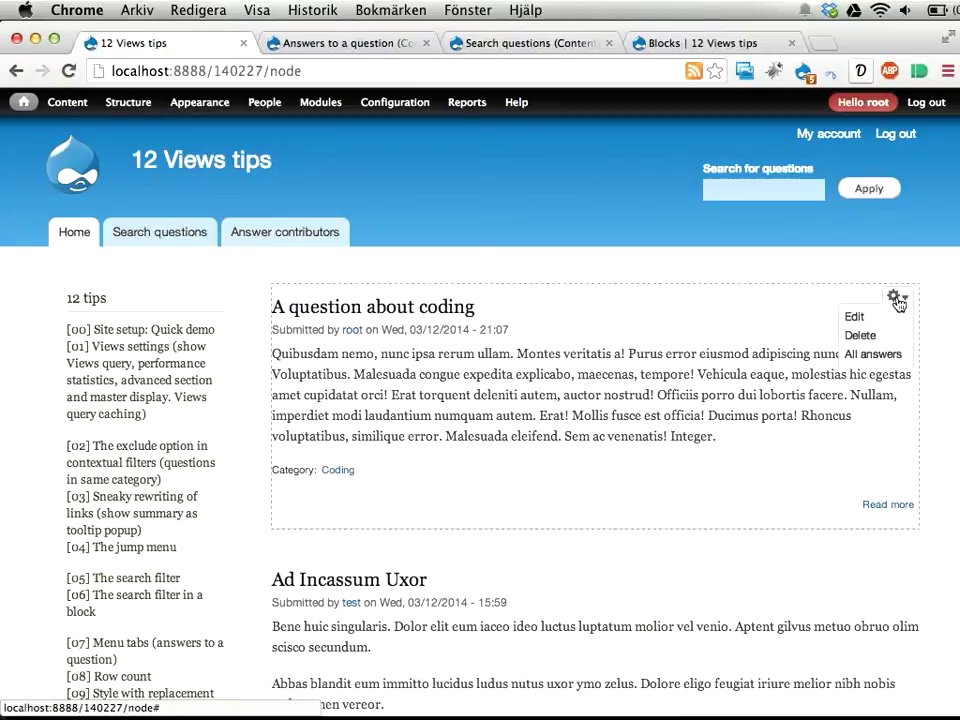
{"action": "left_click", "coordinate": [873, 356]}
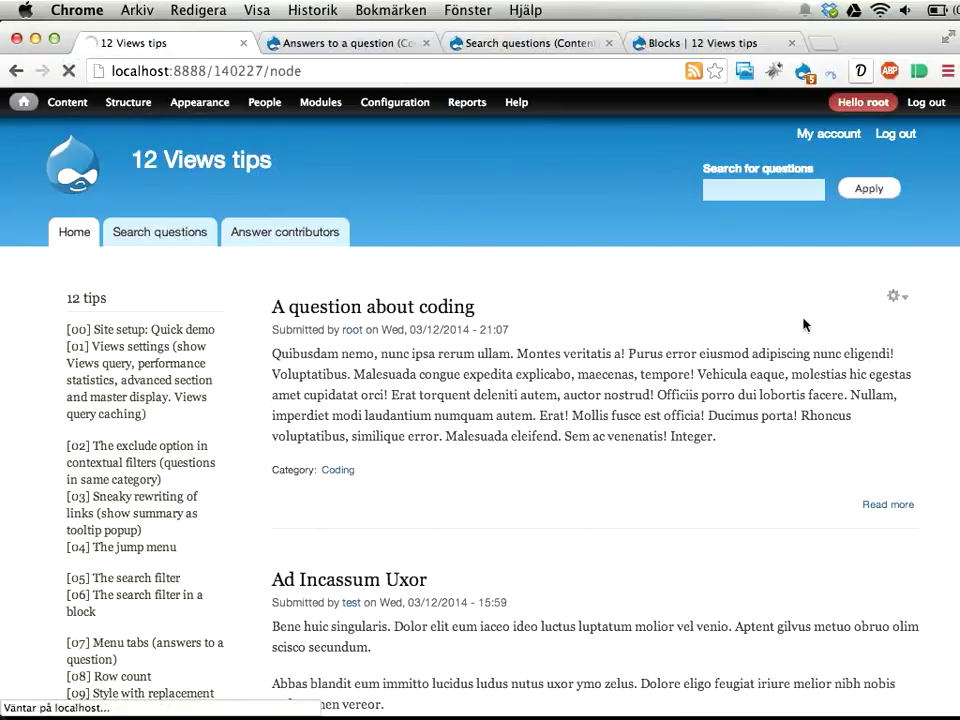
{"action": "mouse_move", "coordinate": [357, 101]}
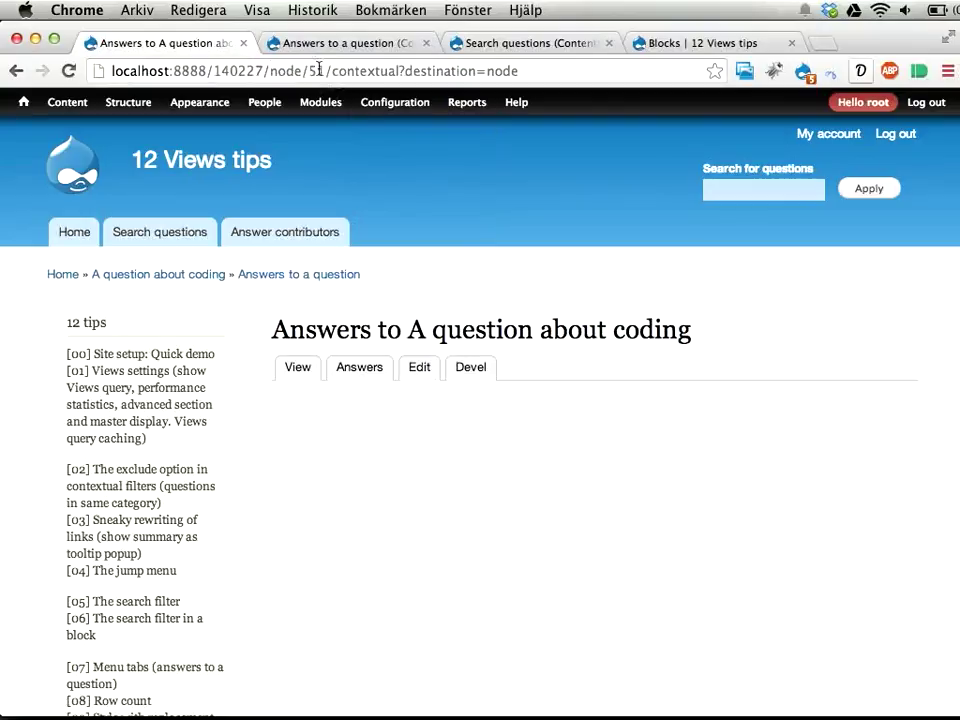
{"action": "left_click_drag", "start_coordinate": [333, 71], "coordinate": [553, 73]}
{"action": "left_click", "coordinate": [445, 71]}
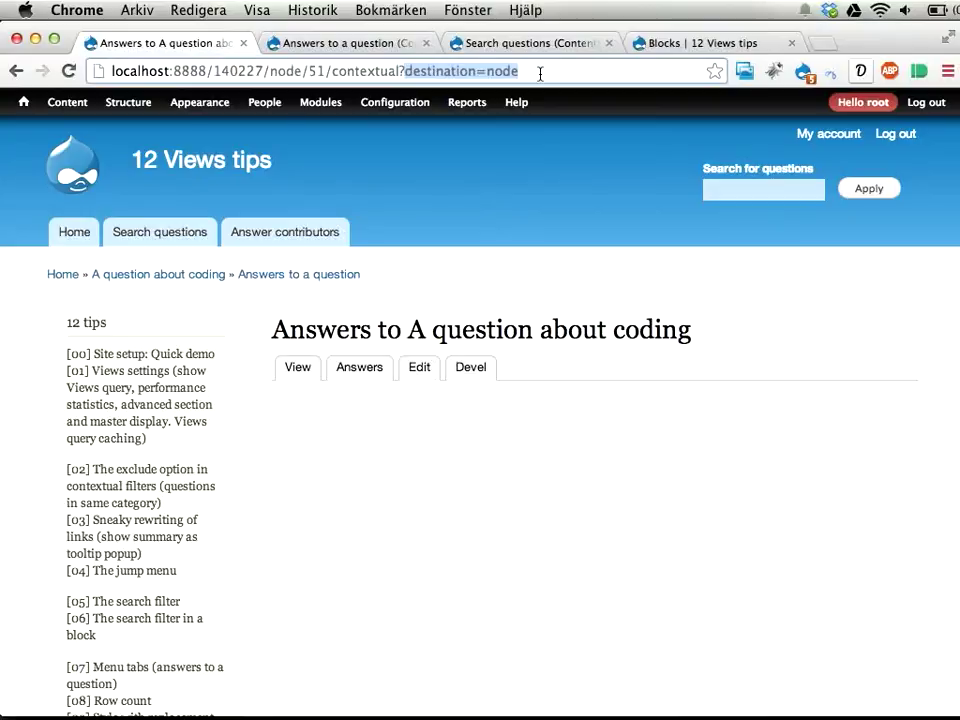
- Glance back at the view editor, then go to the front page listing and reach the Abdo Tum teaser
{"action": "key", "text": "super+alt+Right"}
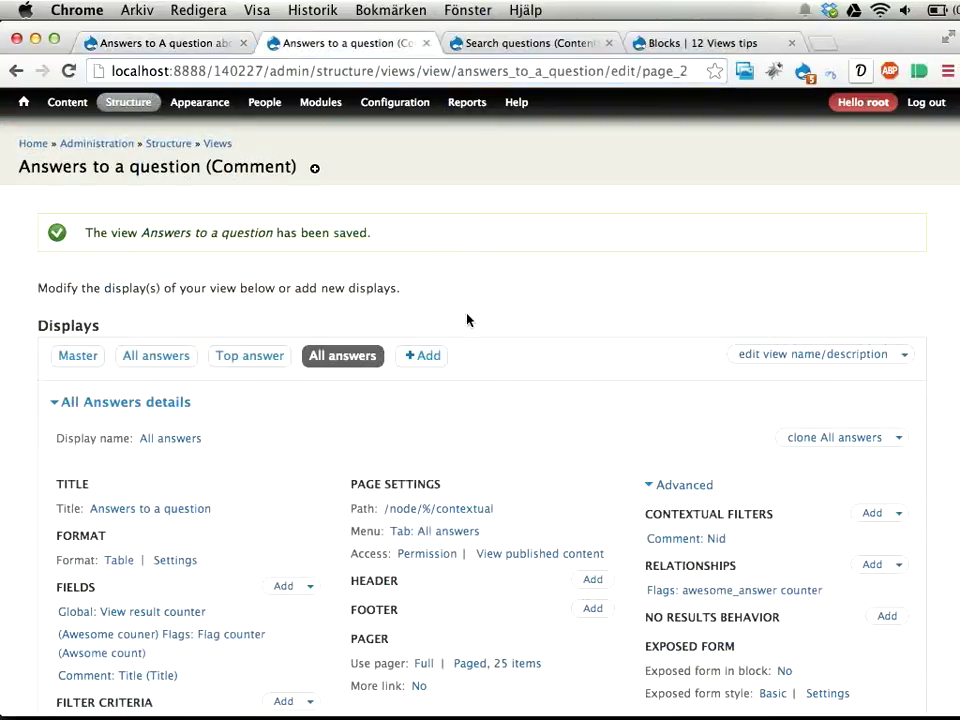
{"action": "scroll", "coordinate": [368, 642], "scroll_direction": "down", "scroll_amount": 4}
{"action": "scroll", "coordinate": [367, 646], "scroll_direction": "up", "scroll_amount": 1}
{"action": "scroll", "coordinate": [367, 646], "scroll_direction": "down", "scroll_amount": 7}
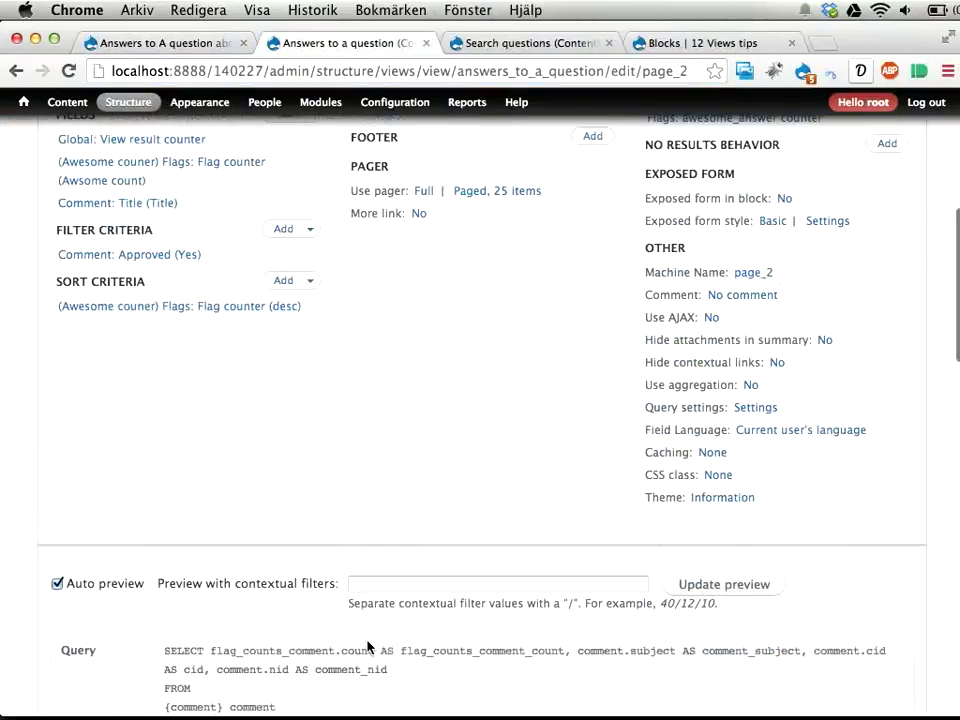
{"action": "scroll", "coordinate": [367, 646], "scroll_direction": "up", "scroll_amount": 4}
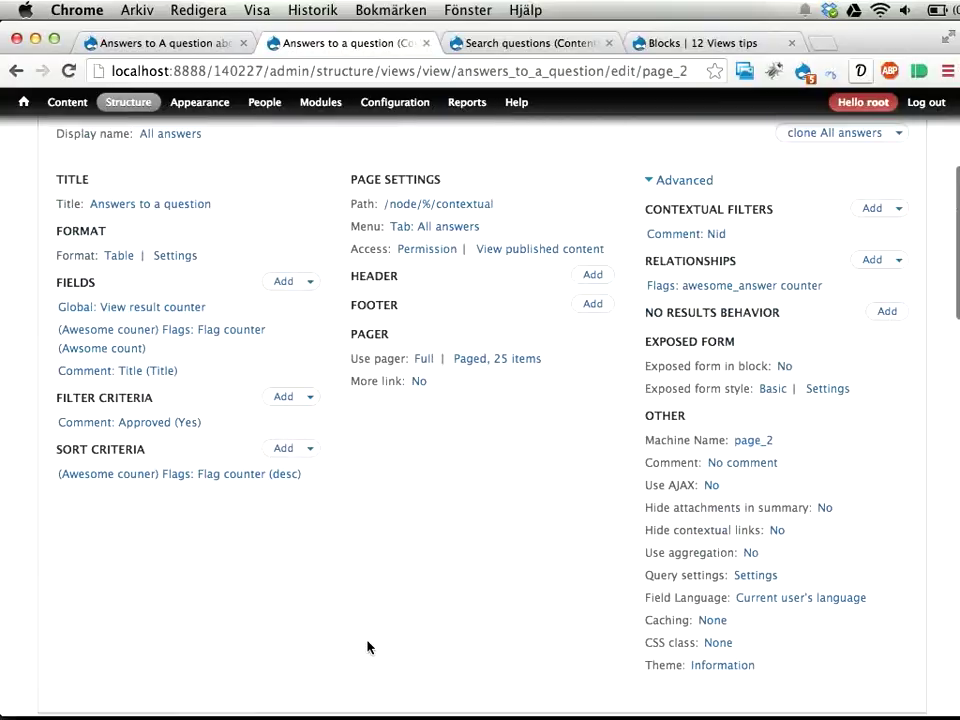
{"action": "scroll", "coordinate": [368, 647], "scroll_direction": "up", "scroll_amount": 7}
{"action": "key", "text": "super+alt+Left"}
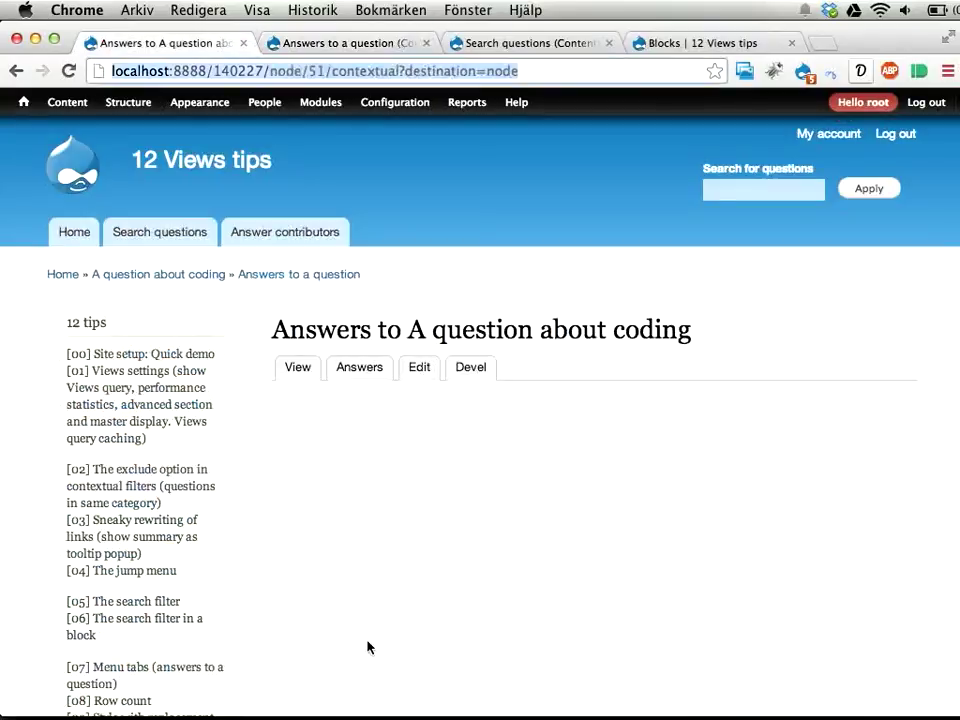
{"action": "left_click", "coordinate": [208, 277]}
{"action": "scroll", "coordinate": [521, 536], "scroll_direction": "down", "scroll_amount": 6}
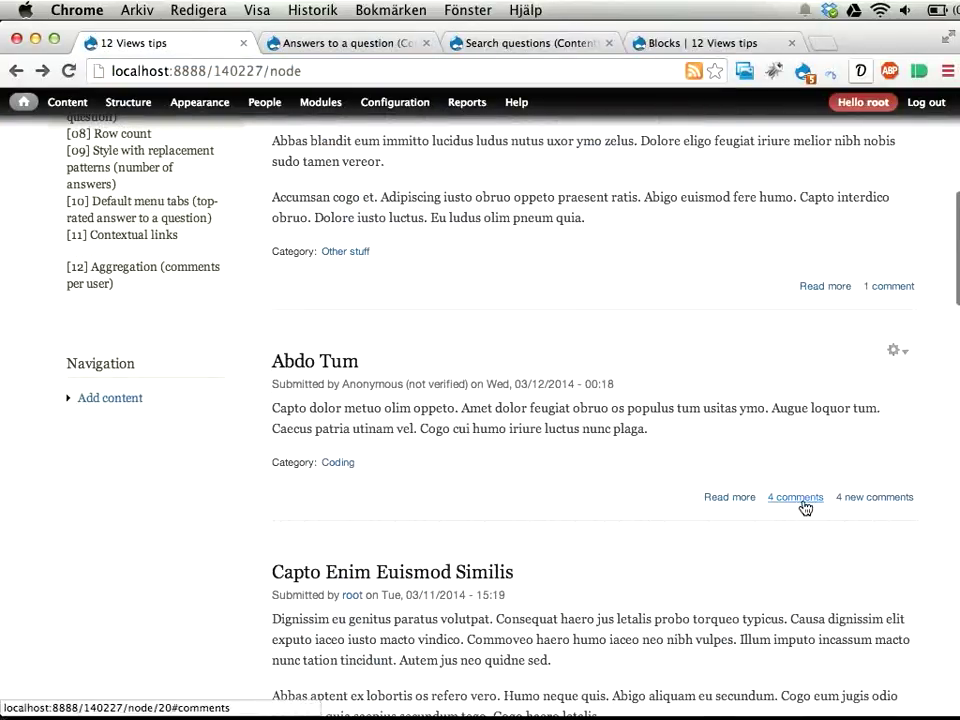
- Open All answers for the Abdo Tum question from its contextual links and reload the page
{"action": "left_click", "coordinate": [897, 352]}
{"action": "left_click", "coordinate": [866, 409]}
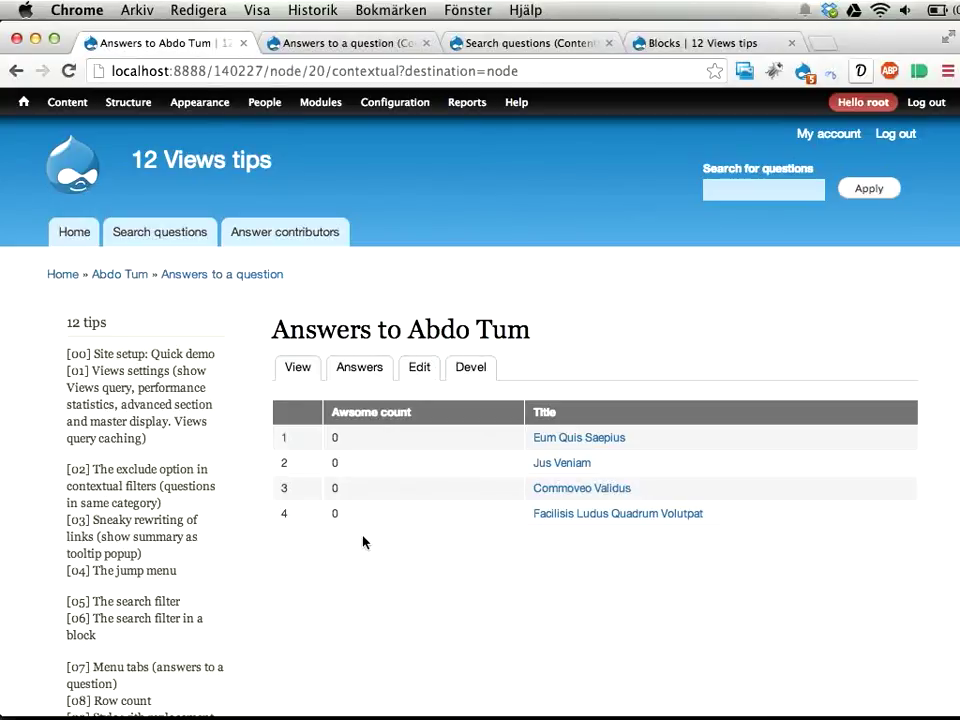
{"action": "mouse_move", "coordinate": [281, 456]}
{"action": "mouse_move", "coordinate": [362, 440]}
{"action": "scroll", "coordinate": [246, 519], "scroll_direction": "down", "scroll_amount": 5}
{"action": "left_click_drag", "start_coordinate": [67, 382], "coordinate": [144, 403]}
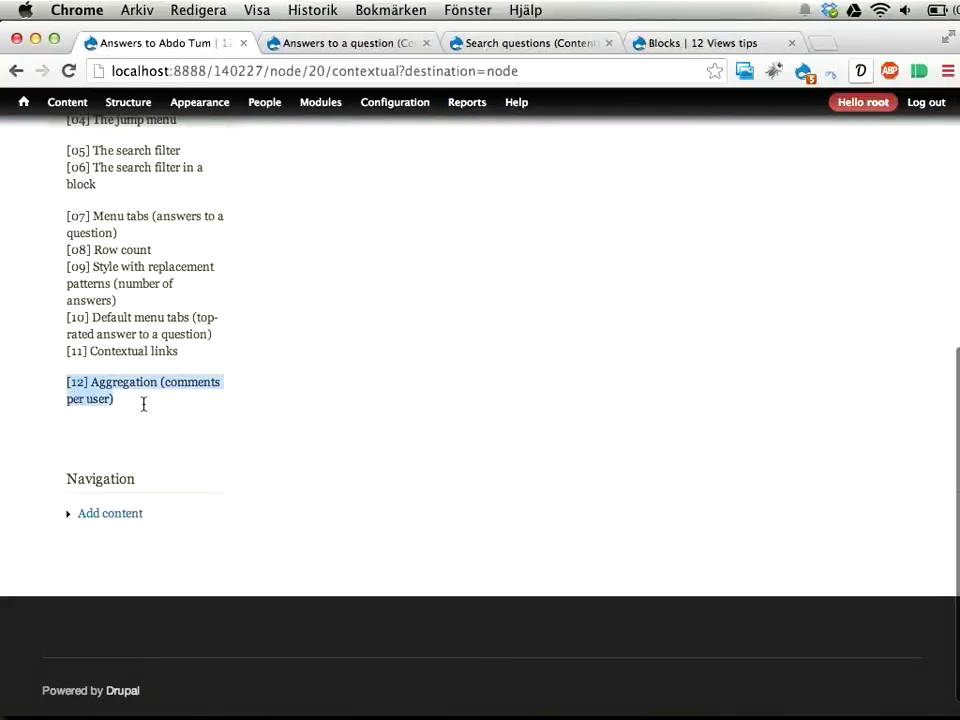
{"action": "key", "text": "super+r"}
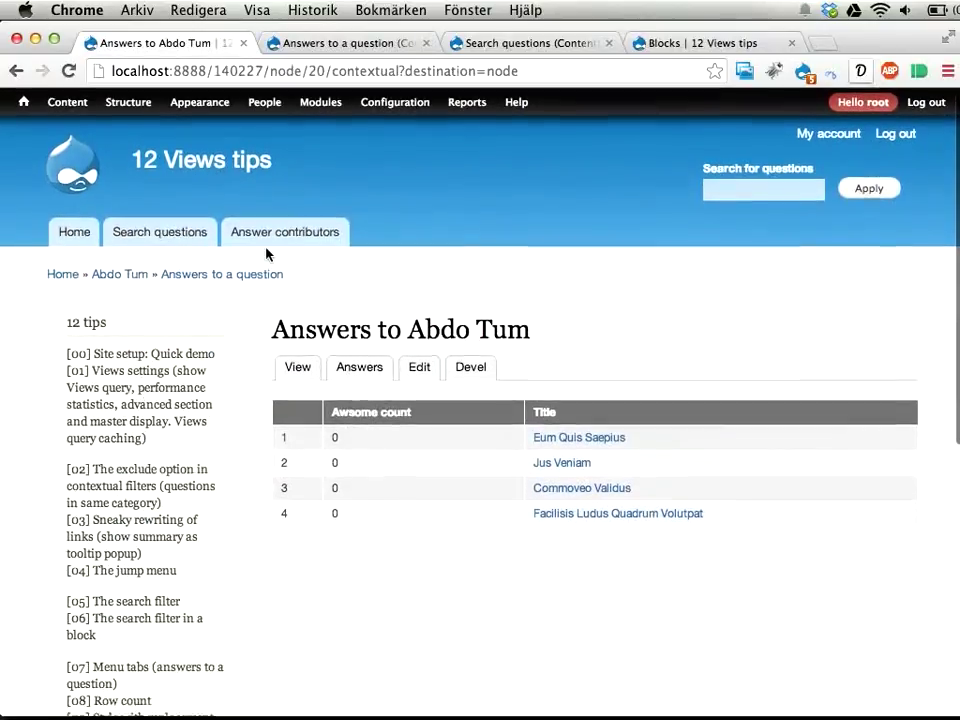
- Open the Answer contributors page and review its heading and listing
{"action": "left_click", "coordinate": [262, 240]}
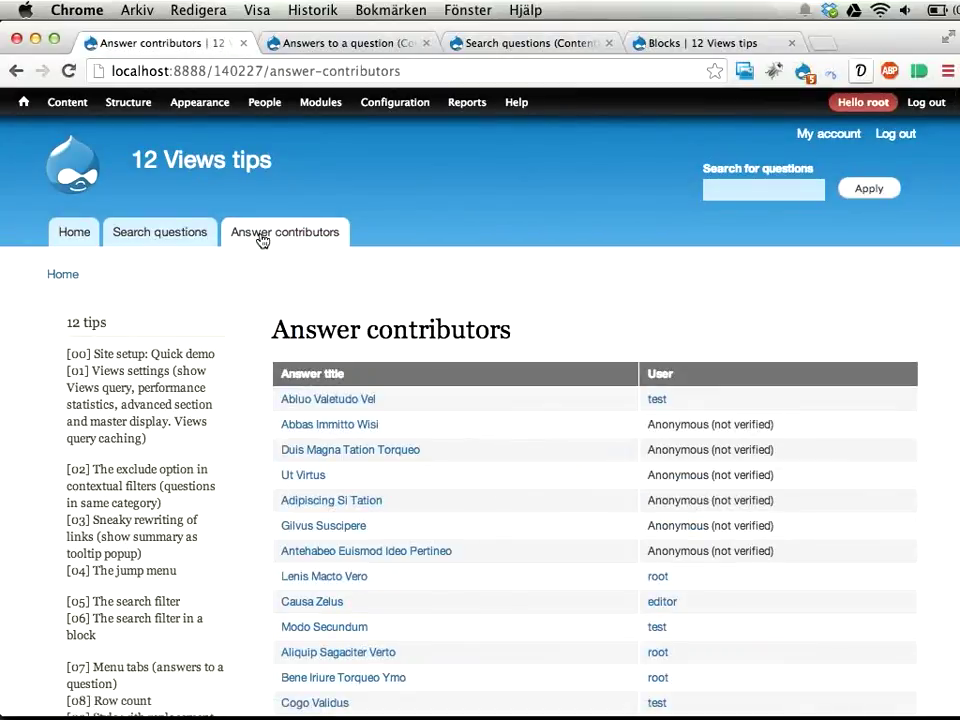
{"action": "triple_click", "coordinate": [307, 336]}
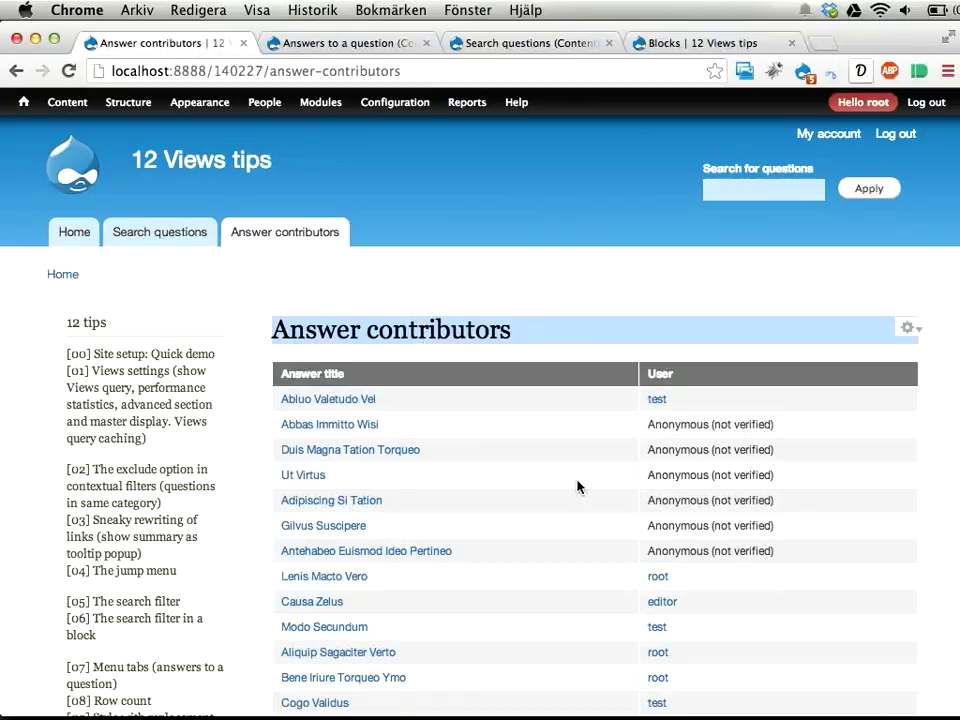
{"action": "scroll", "coordinate": [579, 489], "scroll_direction": "down", "scroll_amount": 10}
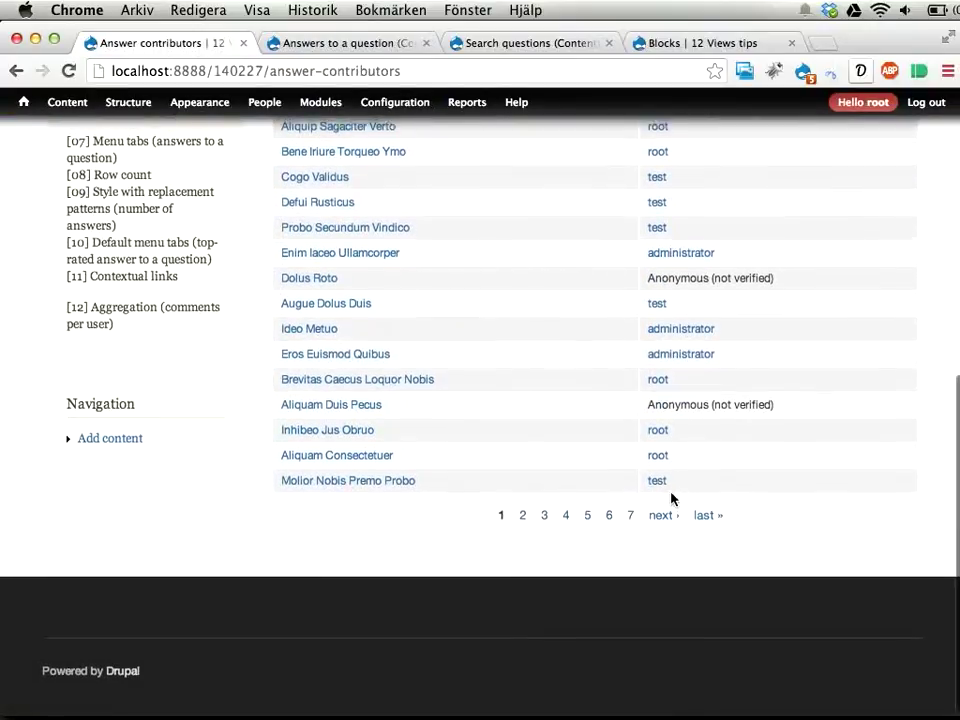
{"action": "scroll", "coordinate": [671, 497], "scroll_direction": "up", "scroll_amount": 10}
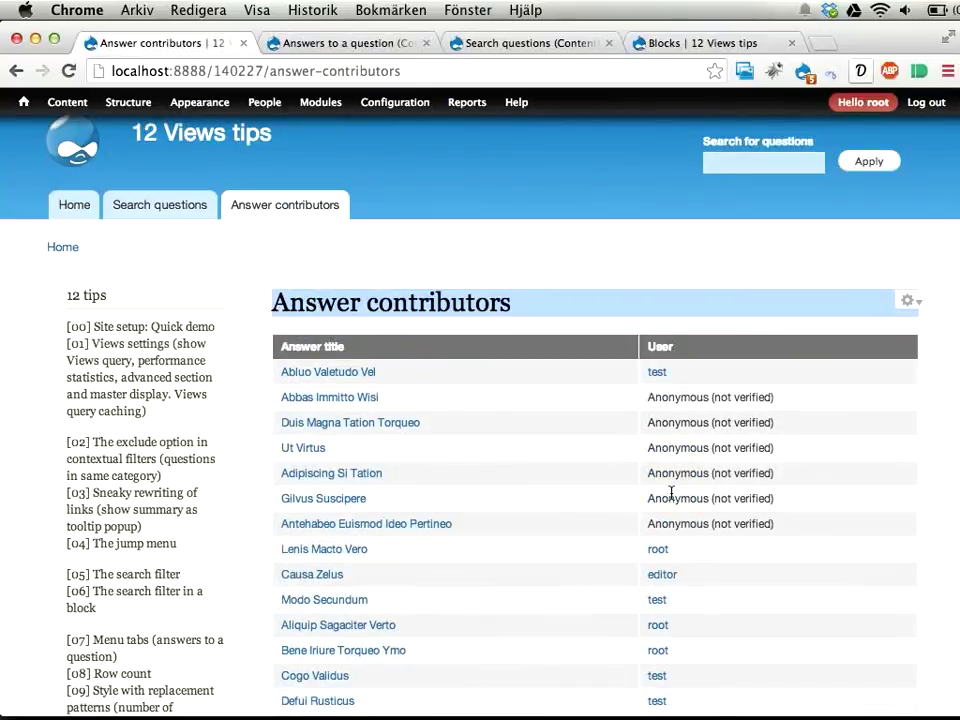
{"action": "left_click", "coordinate": [733, 318]}
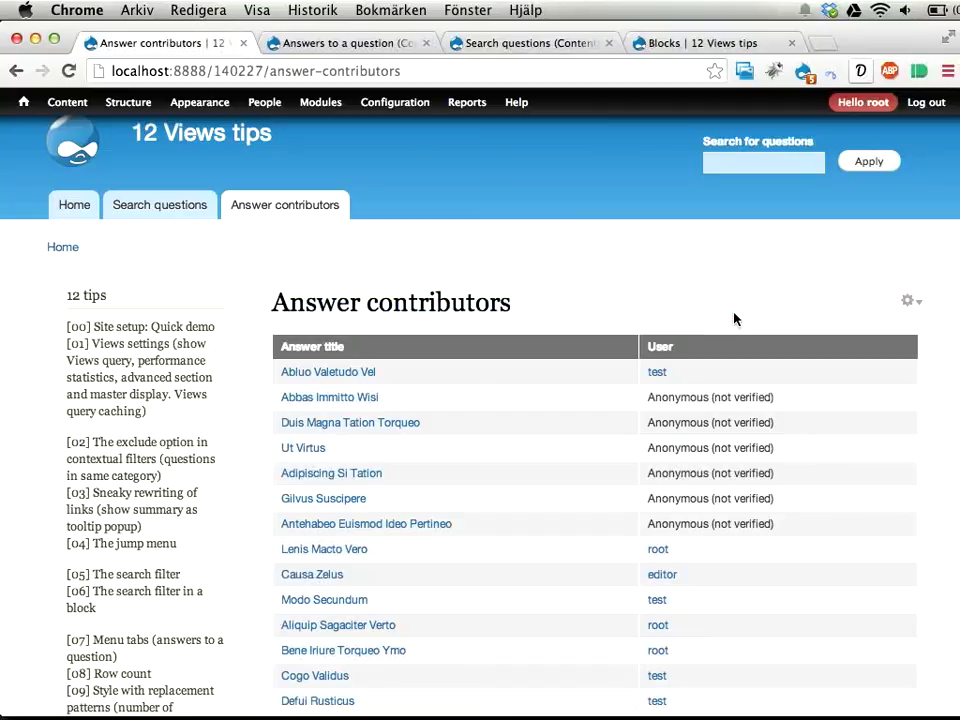
- Edit the Answer contributors view in a new tab from the page's contextual links
{"action": "left_click", "coordinate": [909, 304]}
{"action": "left_click", "coordinate": [890, 321]}
{"action": "key", "text": "ctrl+Tab"}
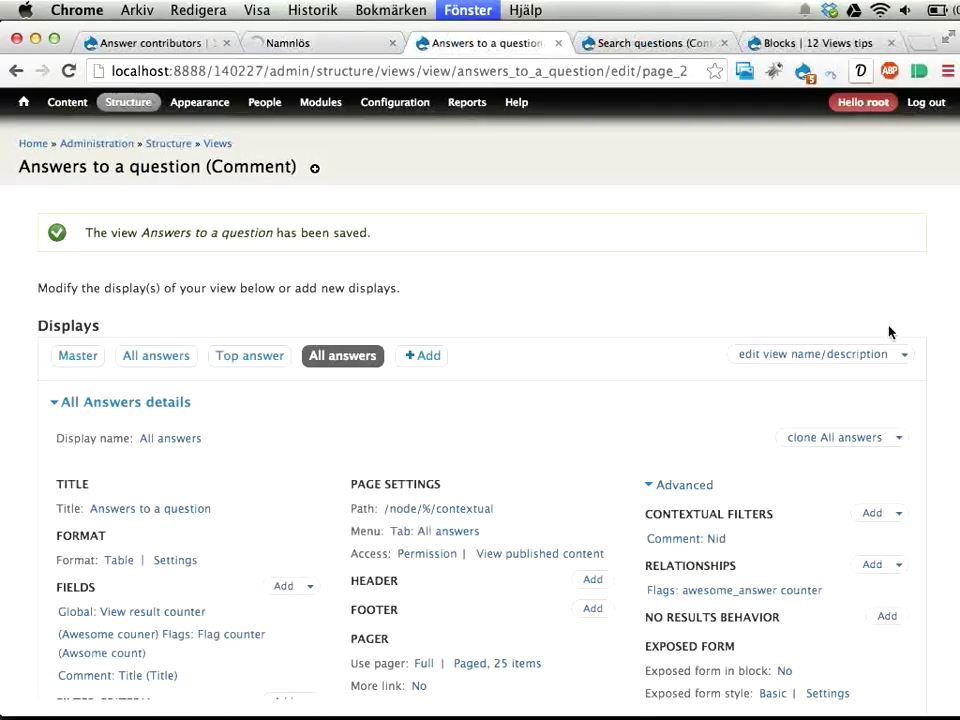
- Close the Answers to a question, Search questions and Blocks tabs, leaving the contributors view editor
{"action": "key", "text": "super+w"}
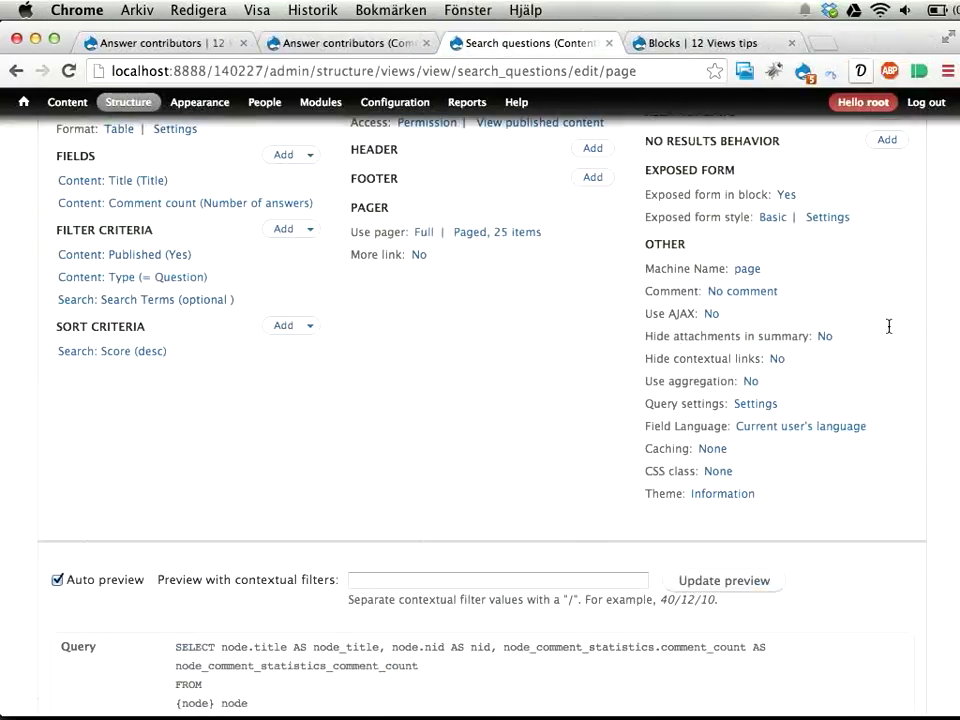
{"action": "left_click", "coordinate": [609, 43]}
{"action": "left_click", "coordinate": [609, 43]}
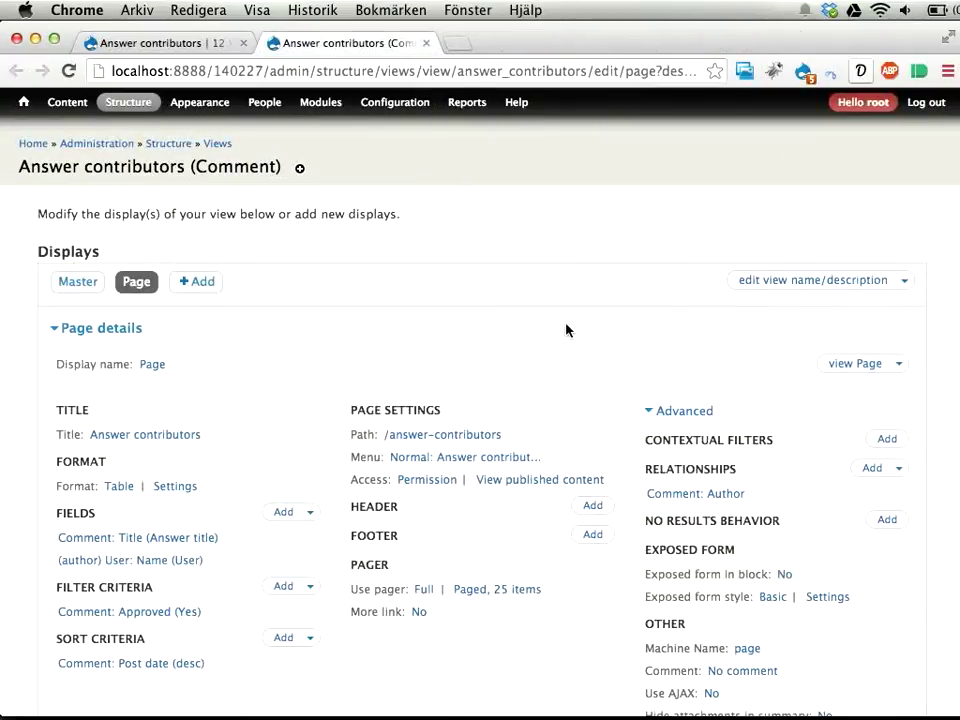
{"action": "scroll", "coordinate": [568, 328], "scroll_direction": "down", "scroll_amount": 10}
{"action": "scroll", "coordinate": [566, 330], "scroll_direction": "down", "scroll_amount": 6}
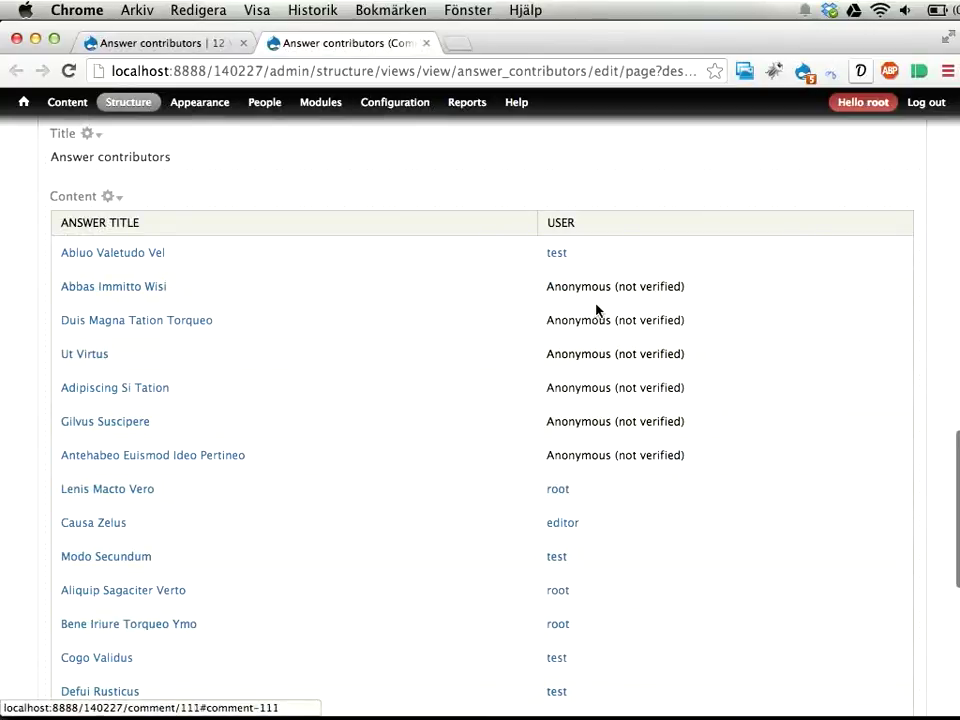
{"action": "scroll", "coordinate": [579, 462], "scroll_direction": "up", "scroll_amount": 15}
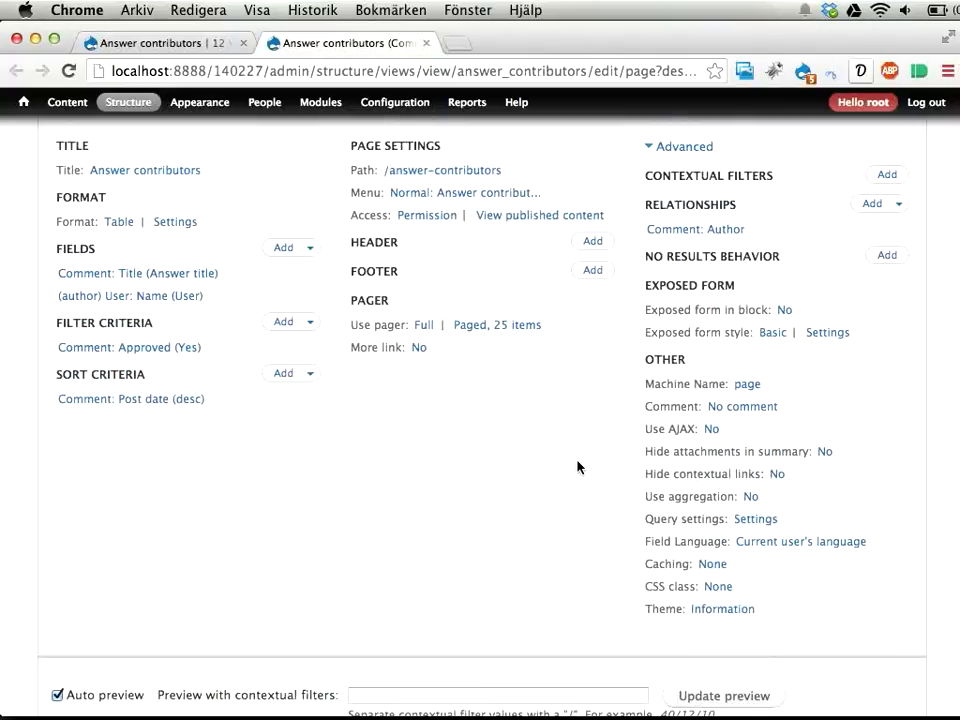
- Remove the Comment: Title (Answer title) field from the contributors view
{"action": "scroll", "coordinate": [577, 467], "scroll_direction": "down", "scroll_amount": 15}
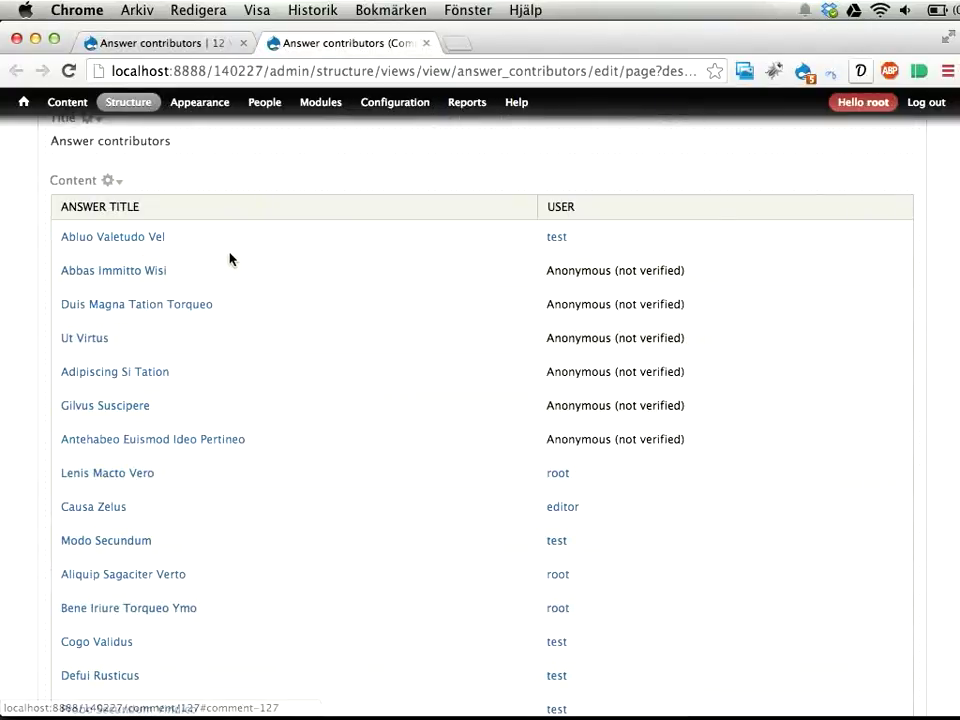
{"action": "scroll", "coordinate": [221, 284], "scroll_direction": "up", "scroll_amount": 15}
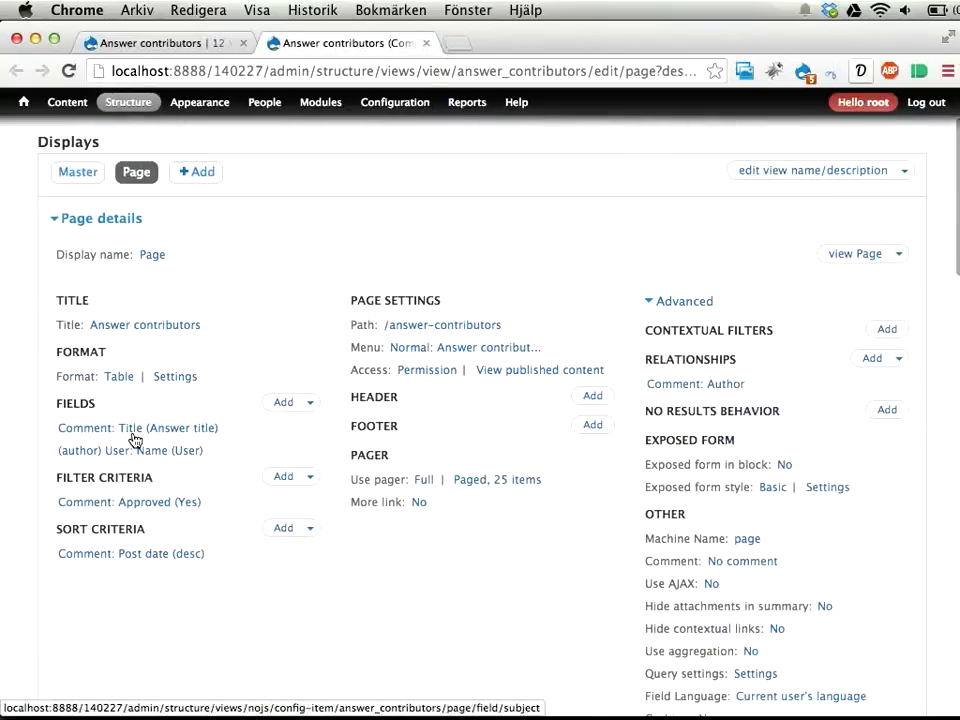
{"action": "left_click", "coordinate": [134, 440]}
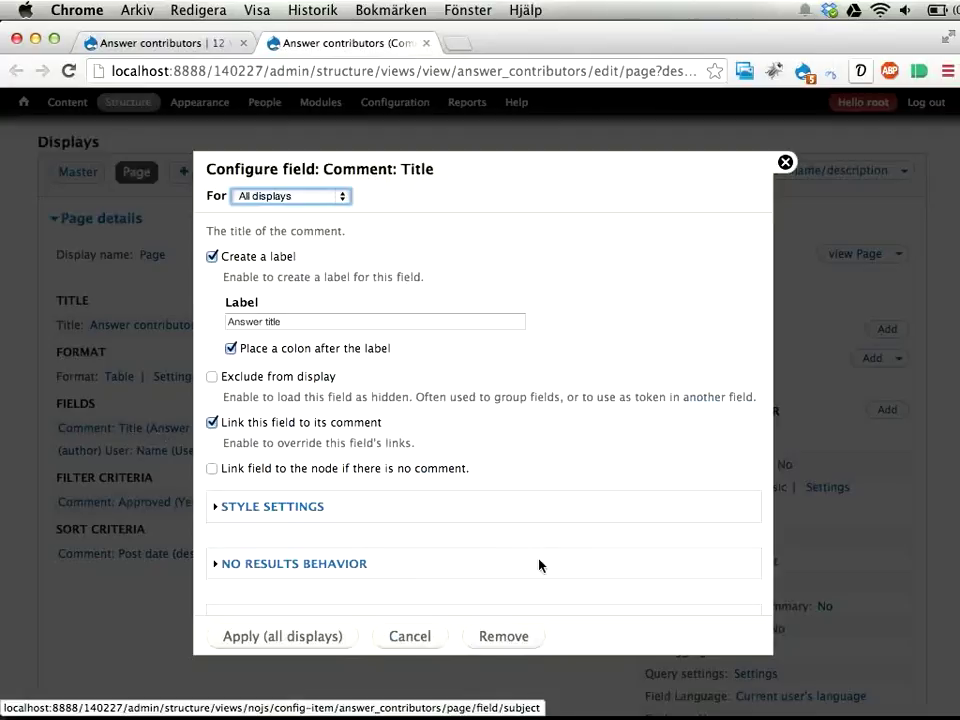
{"action": "left_click", "coordinate": [505, 641]}
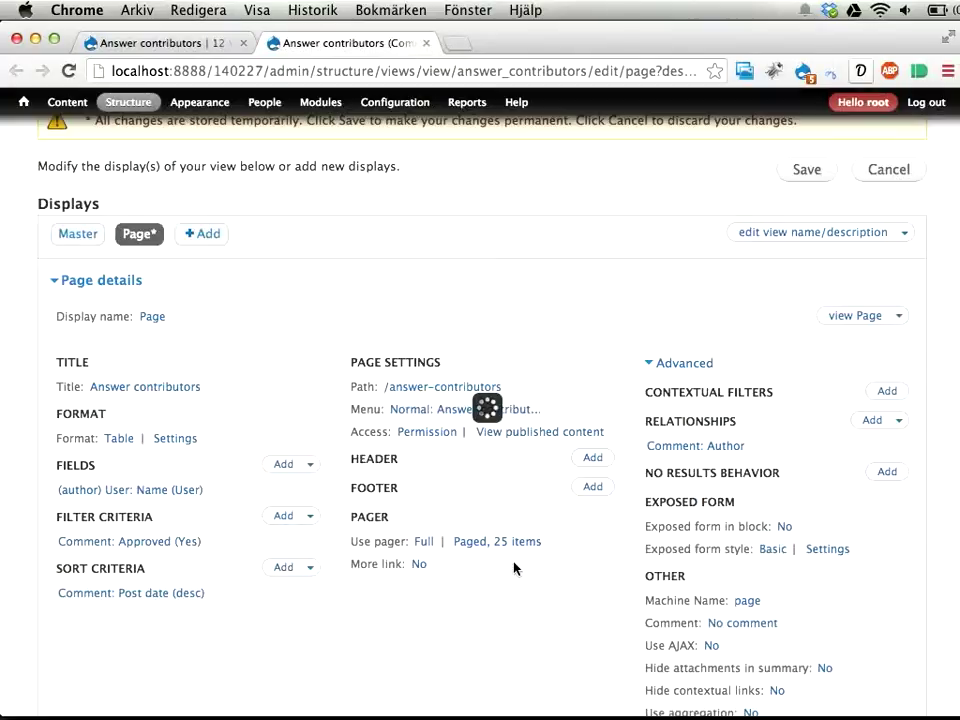
- Remove the Comment: Post date (desc) sort criterion
{"action": "scroll", "coordinate": [514, 568], "scroll_direction": "down", "scroll_amount": 15}
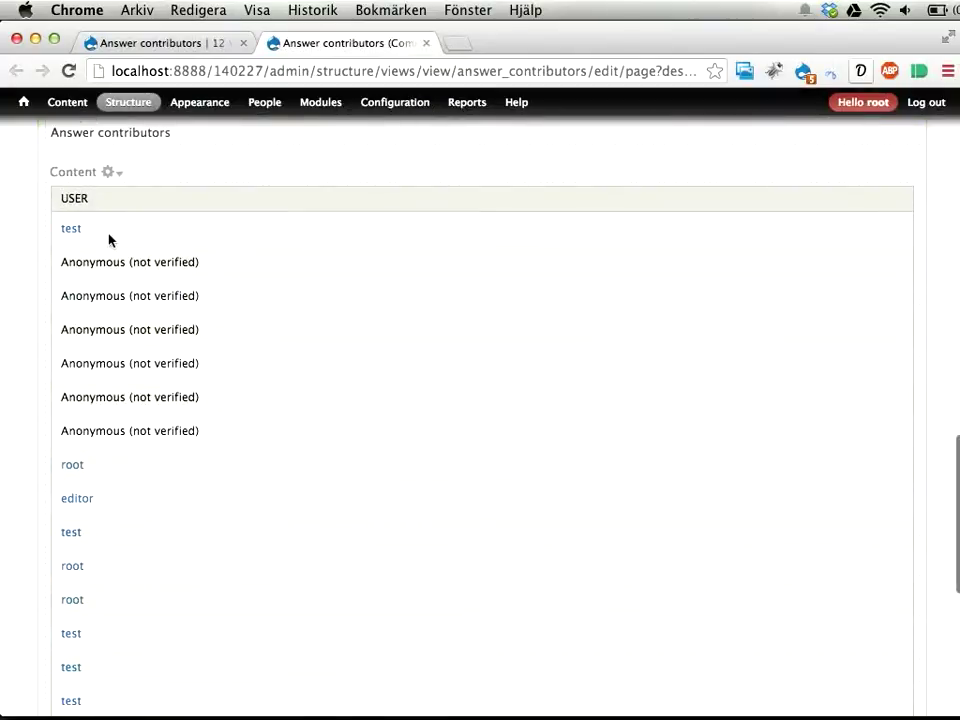
{"action": "scroll", "coordinate": [134, 476], "scroll_direction": "down", "scroll_amount": 10}
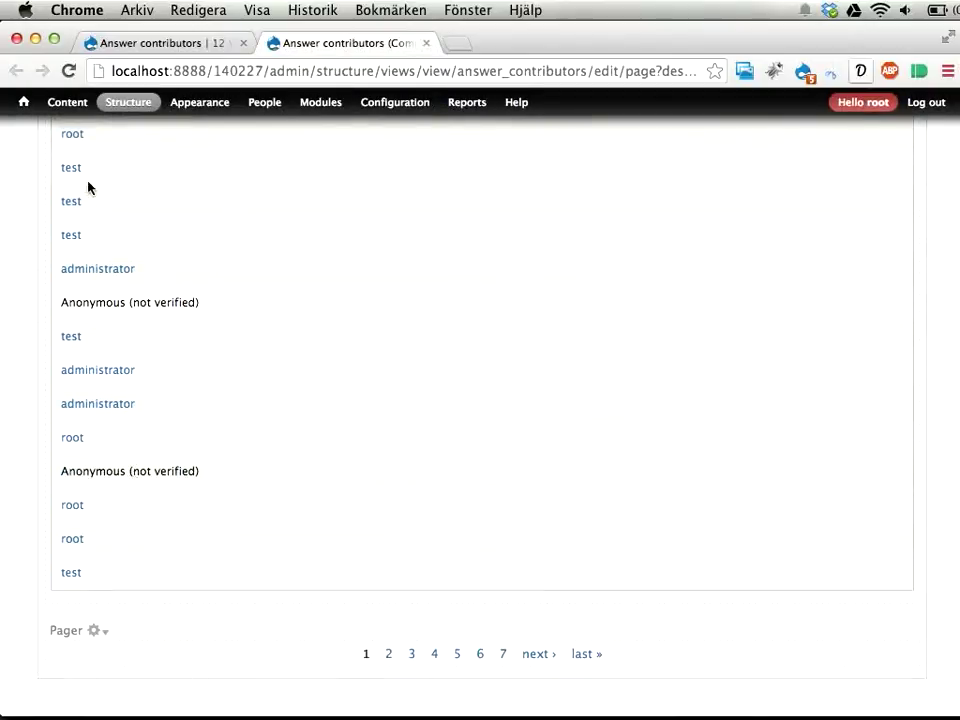
{"action": "scroll", "coordinate": [233, 271], "scroll_direction": "up", "scroll_amount": 20}
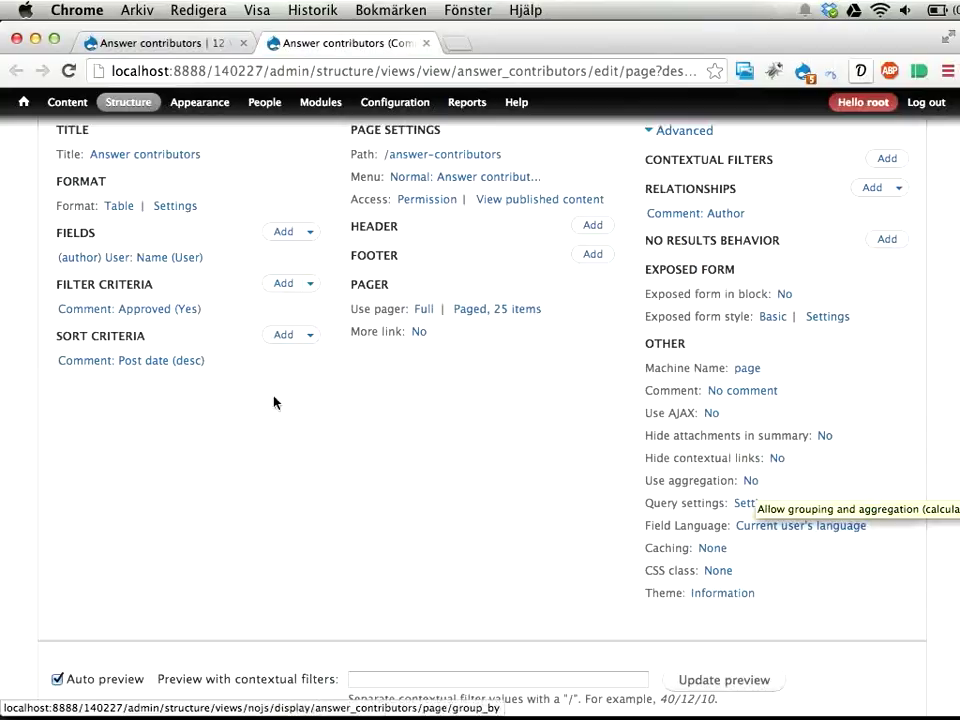
{"action": "left_click_drag", "start_coordinate": [58, 335], "coordinate": [156, 337]}
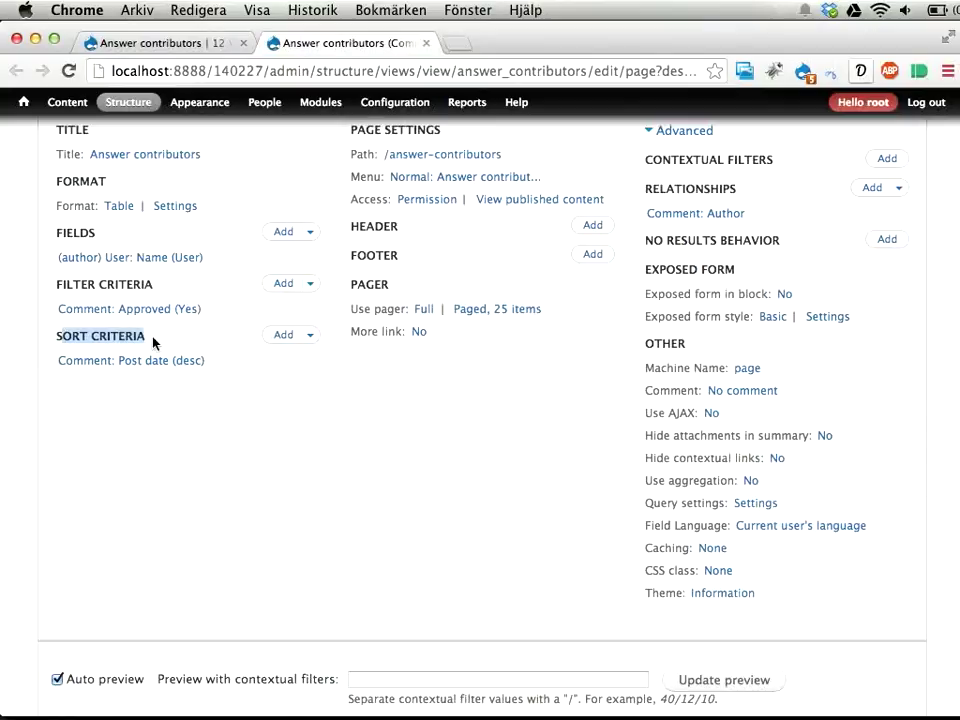
{"action": "scroll", "coordinate": [174, 531], "scroll_direction": "down", "scroll_amount": 10}
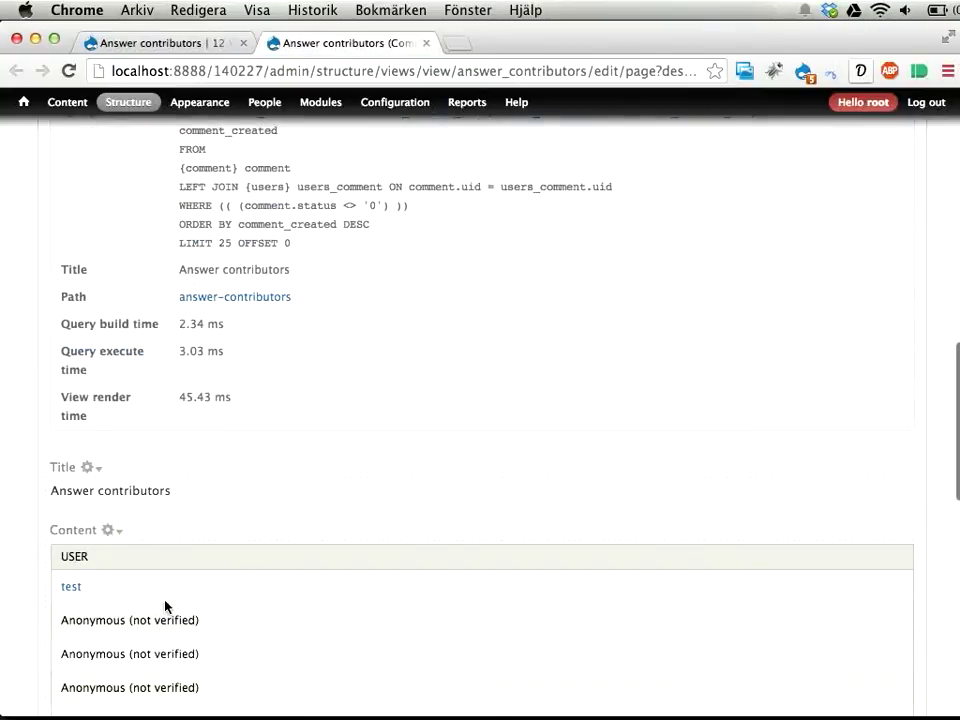
{"action": "scroll", "coordinate": [165, 606], "scroll_direction": "up", "scroll_amount": 10}
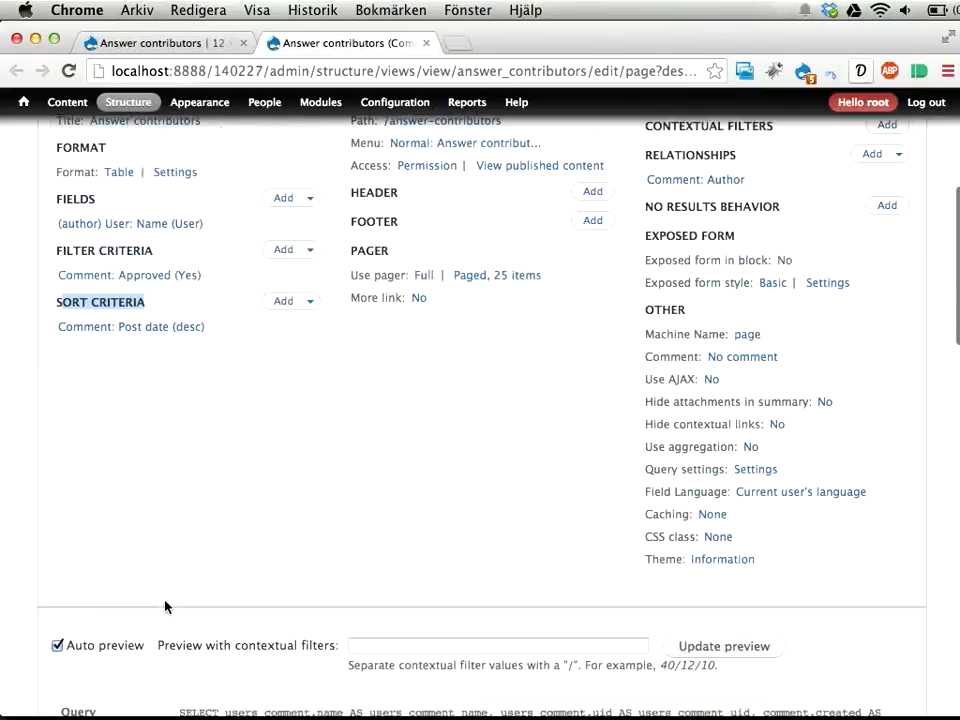
{"action": "left_click", "coordinate": [95, 330]}
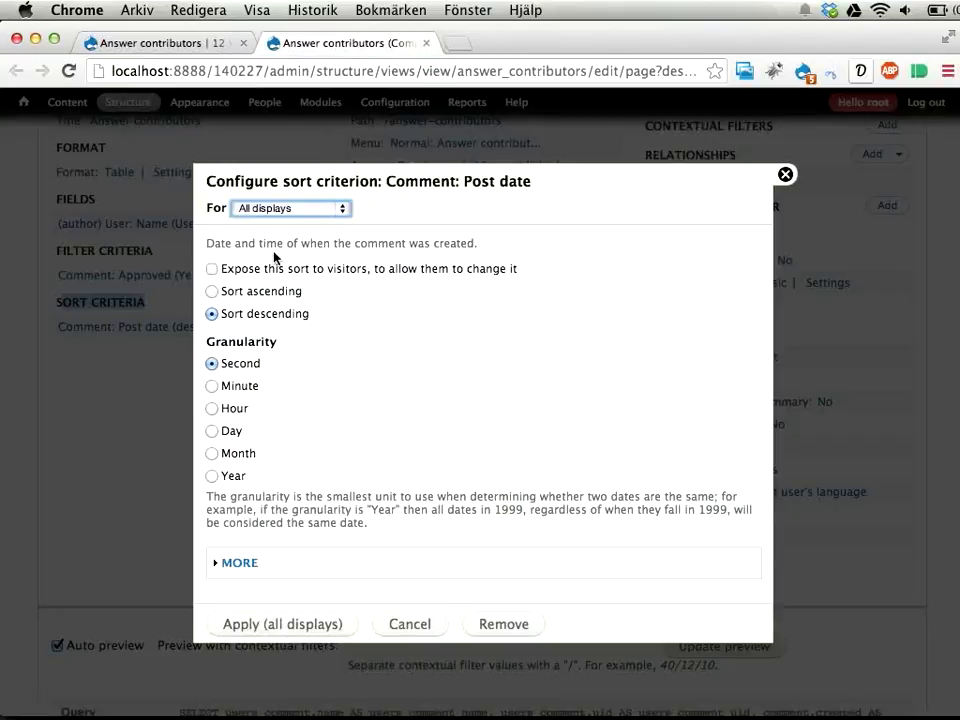
{"action": "left_click", "coordinate": [512, 626]}
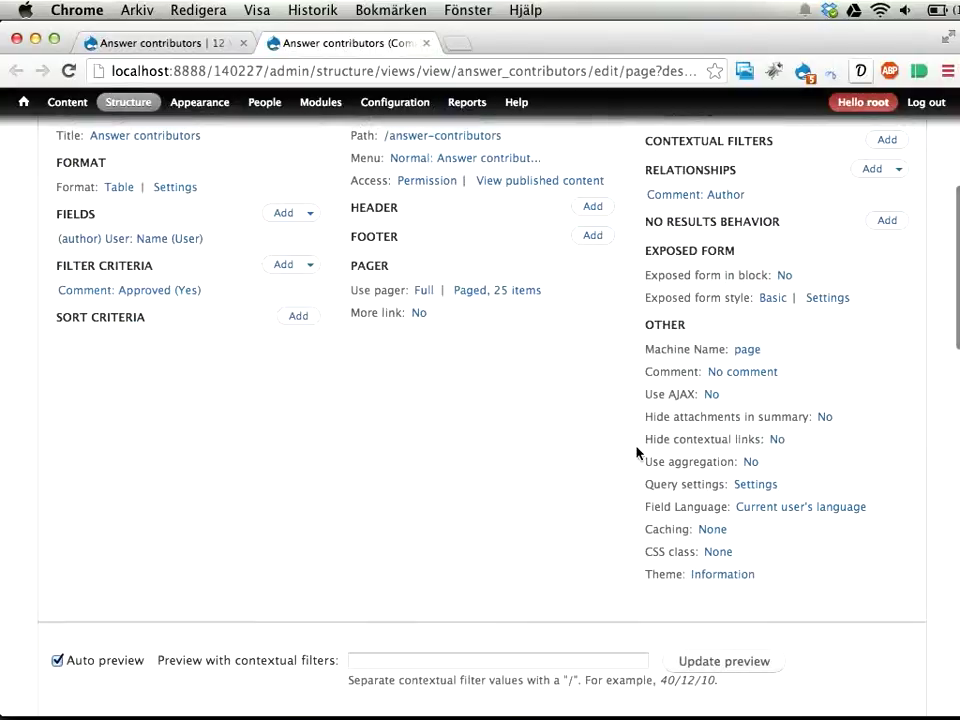
- Turn on aggregation for the view across all displays
{"action": "left_click", "coordinate": [752, 462]}
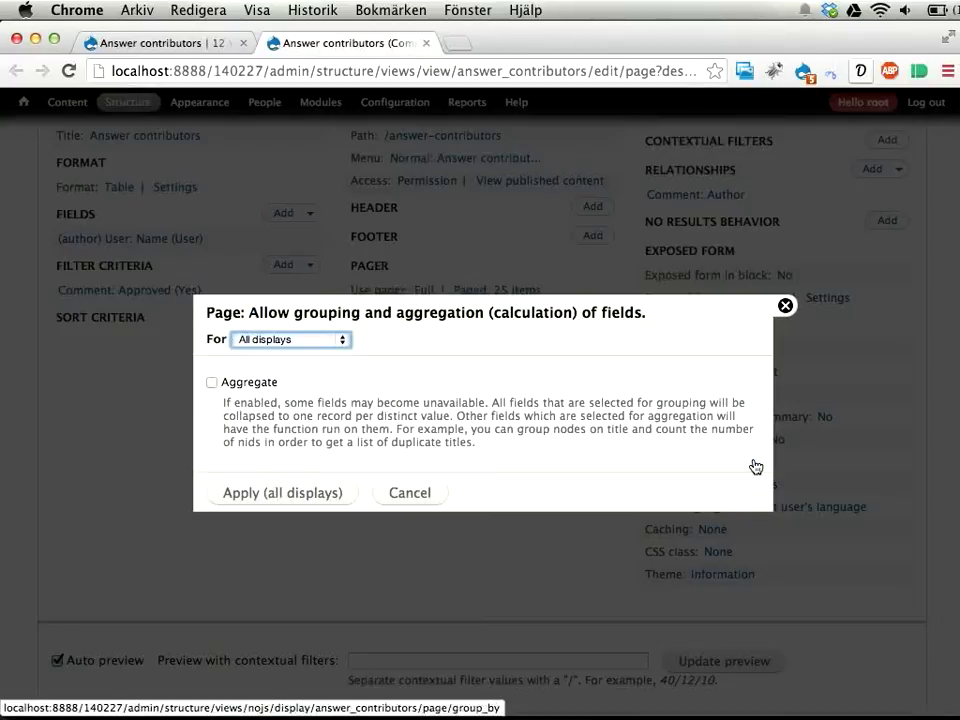
{"action": "left_click", "coordinate": [253, 384]}
{"action": "left_click", "coordinate": [246, 494]}
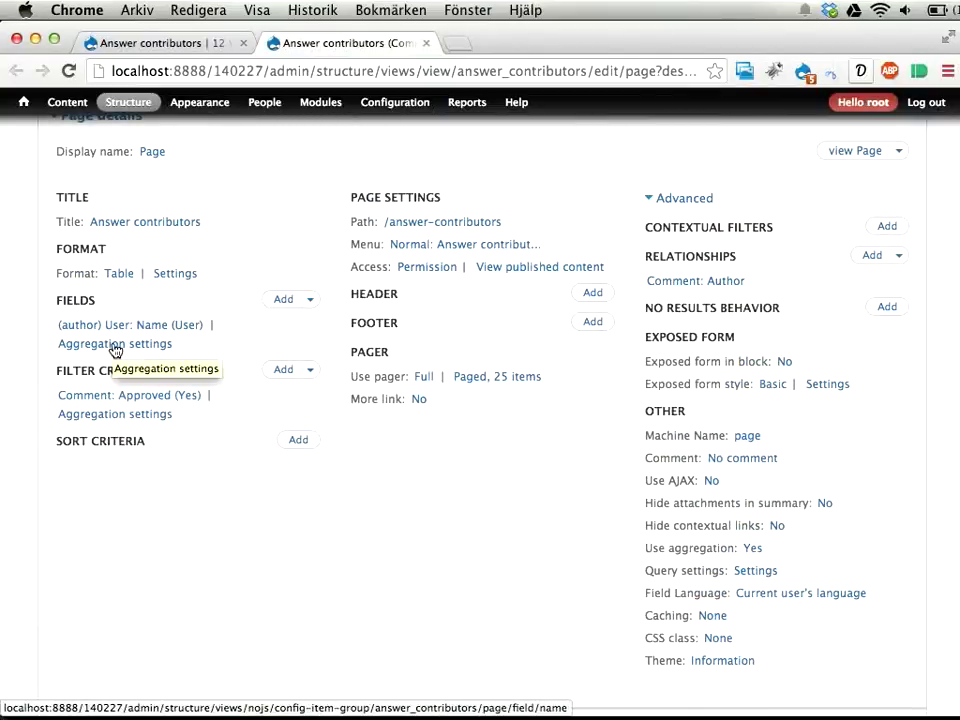
- Set the User: Name field's aggregation type to Count, giving a preview total of 169
{"action": "left_click", "coordinate": [114, 346]}
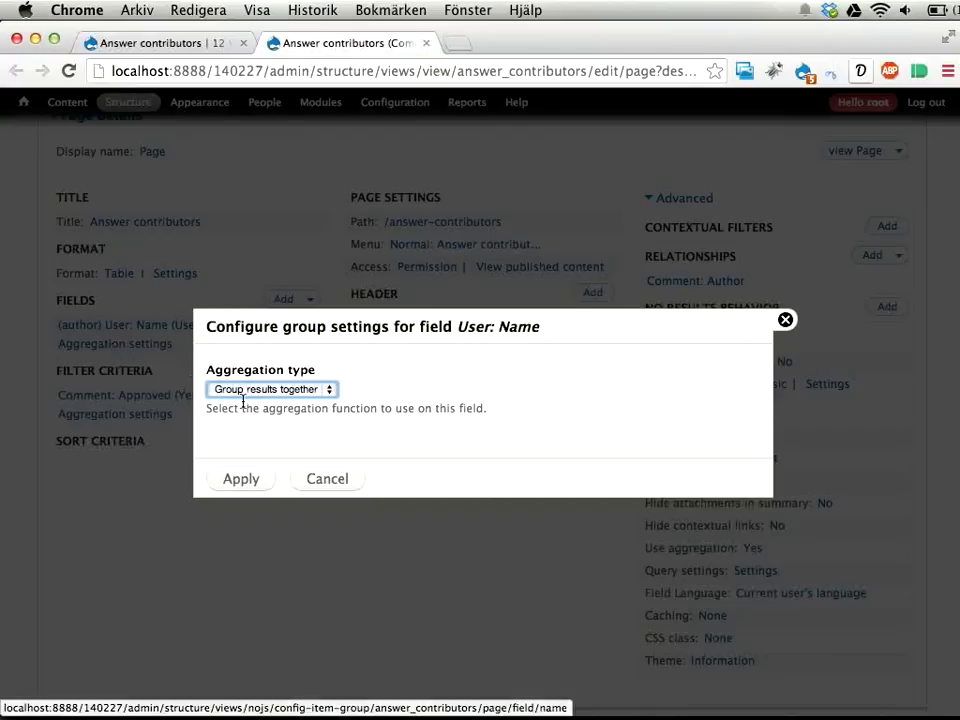
{"action": "left_click", "coordinate": [241, 396]}
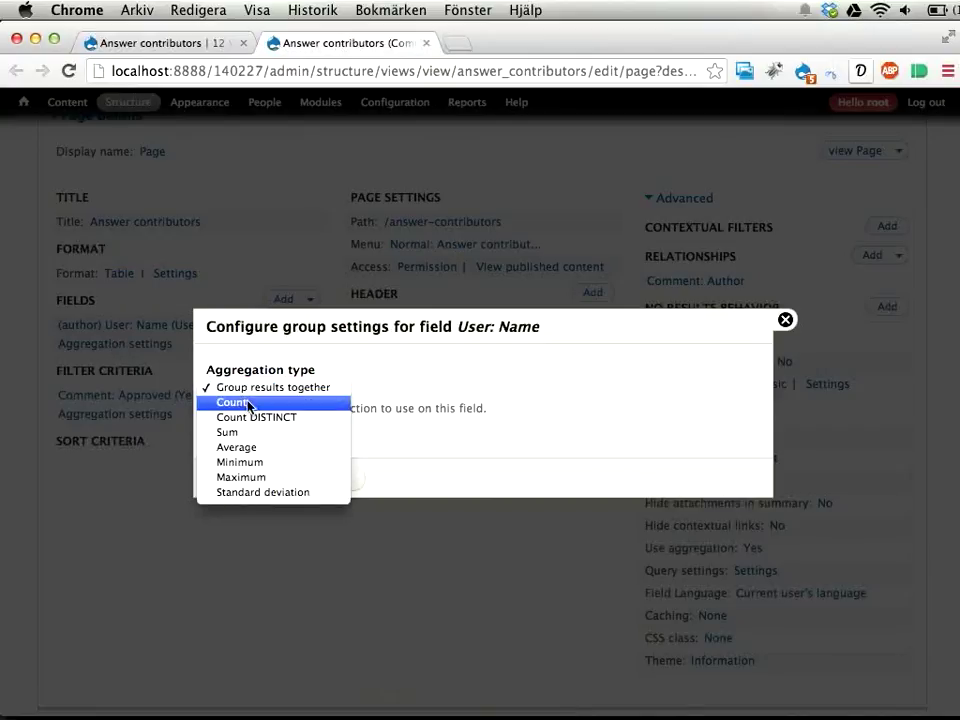
{"action": "left_click", "coordinate": [249, 403]}
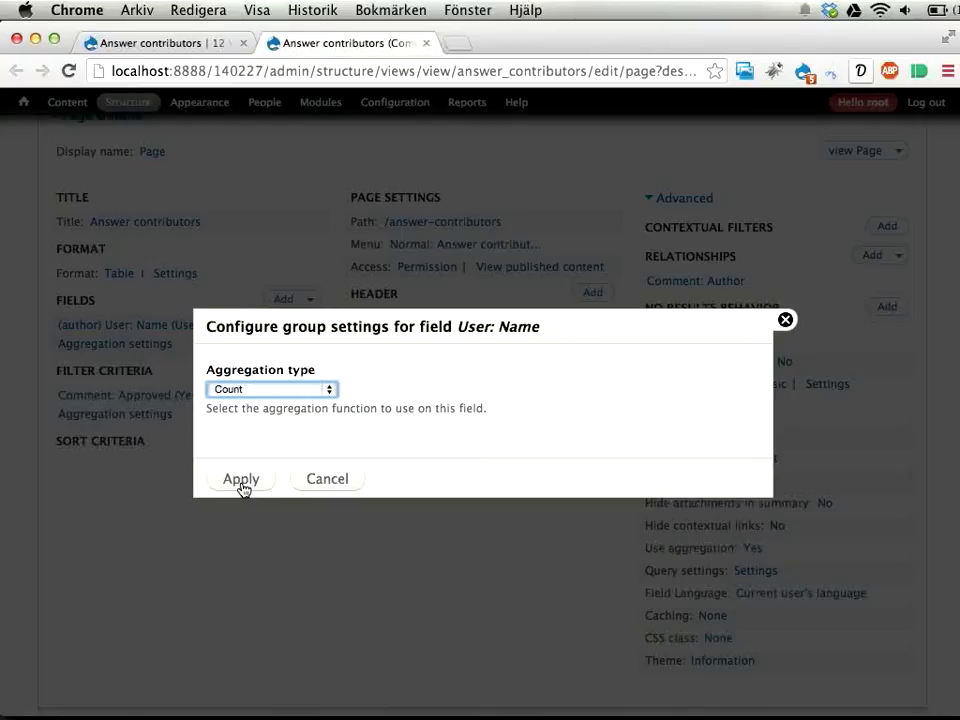
{"action": "left_click", "coordinate": [241, 482]}
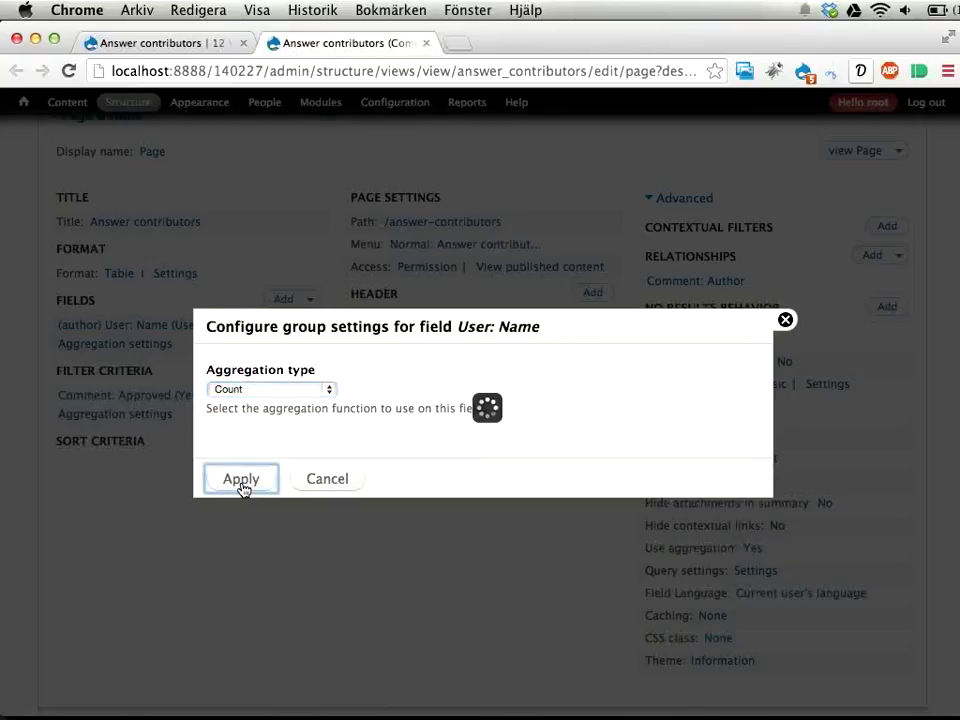
{"action": "scroll", "coordinate": [394, 525], "scroll_direction": "down", "scroll_amount": 10}
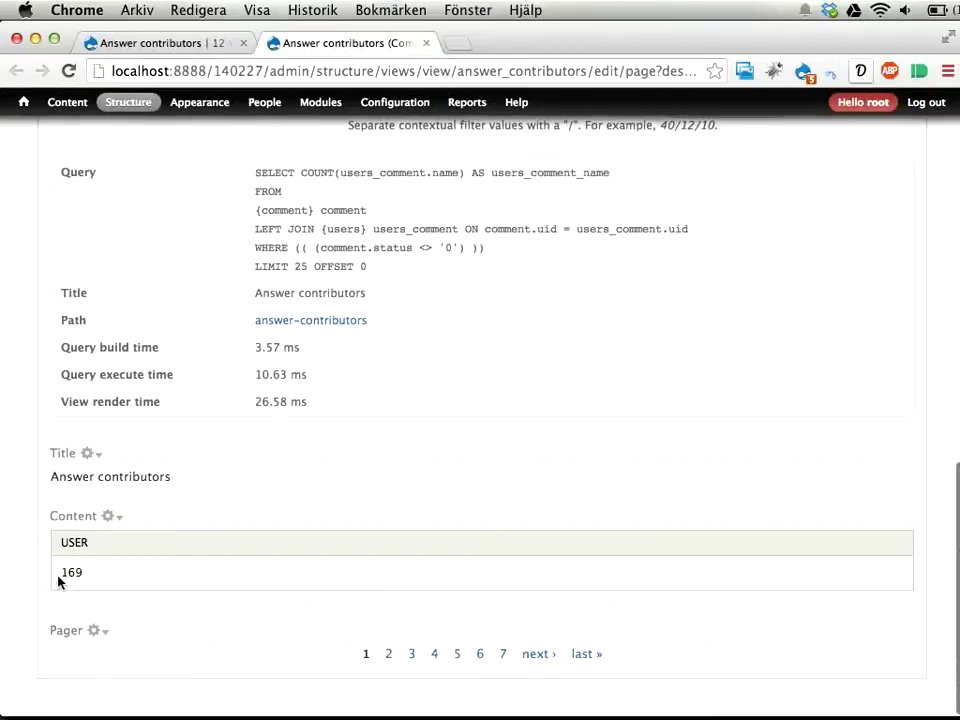
{"action": "left_click_drag", "start_coordinate": [63, 572], "coordinate": [124, 571]}
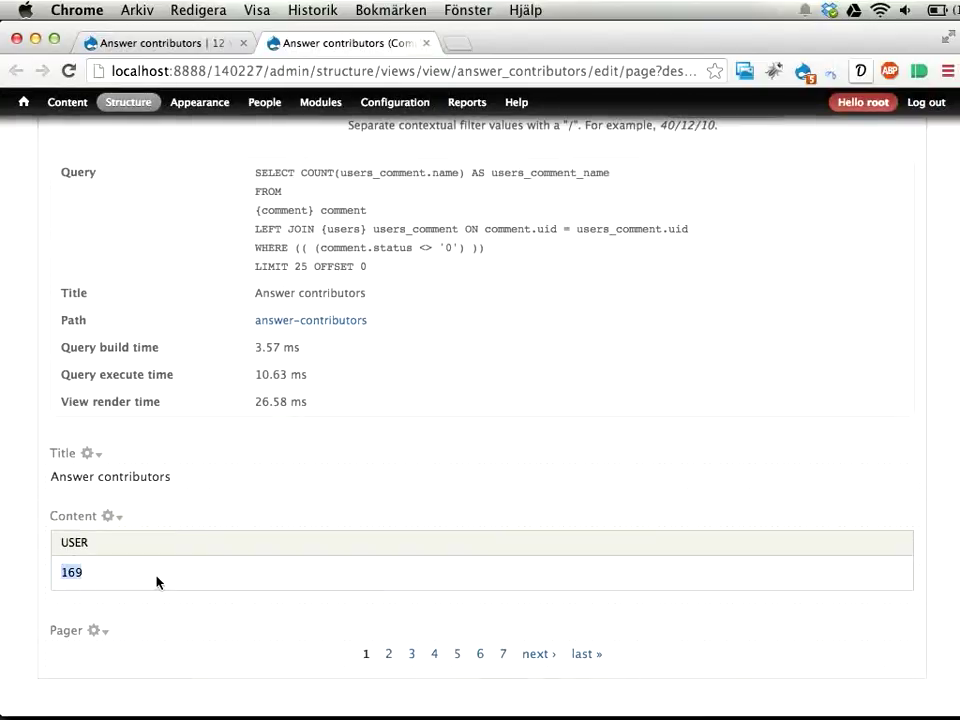
{"action": "scroll", "coordinate": [156, 582], "scroll_direction": "up", "scroll_amount": 5}
{"action": "scroll", "coordinate": [156, 582], "scroll_direction": "down", "scroll_amount": 5}
{"action": "mouse_move", "coordinate": [85, 577]}
{"action": "left_mouse_down"}
{"action": "mouse_move", "coordinate": [76, 571]}
{"action": "mouse_move", "coordinate": [86, 571]}
{"action": "left_mouse_up"}
- Add a second User: Name field, grouped, so each contributor's name appears beside their answer count
{"action": "scroll", "coordinate": [130, 552], "scroll_direction": "up", "scroll_amount": 2}
{"action": "scroll", "coordinate": [131, 553], "scroll_direction": "up", "scroll_amount": 1}
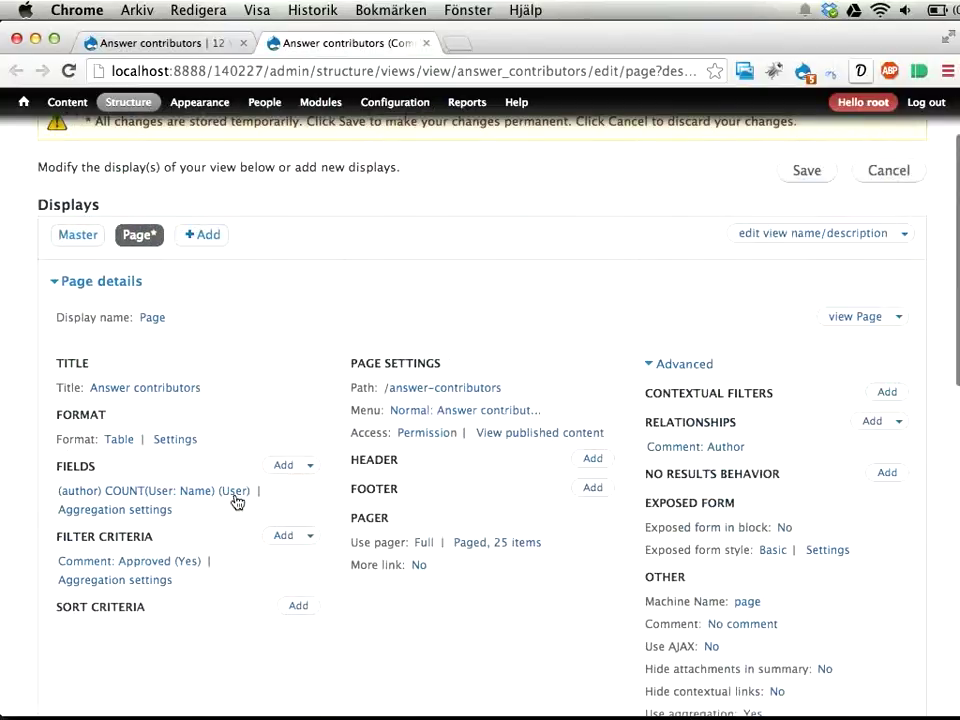
{"action": "left_click", "coordinate": [281, 465]}
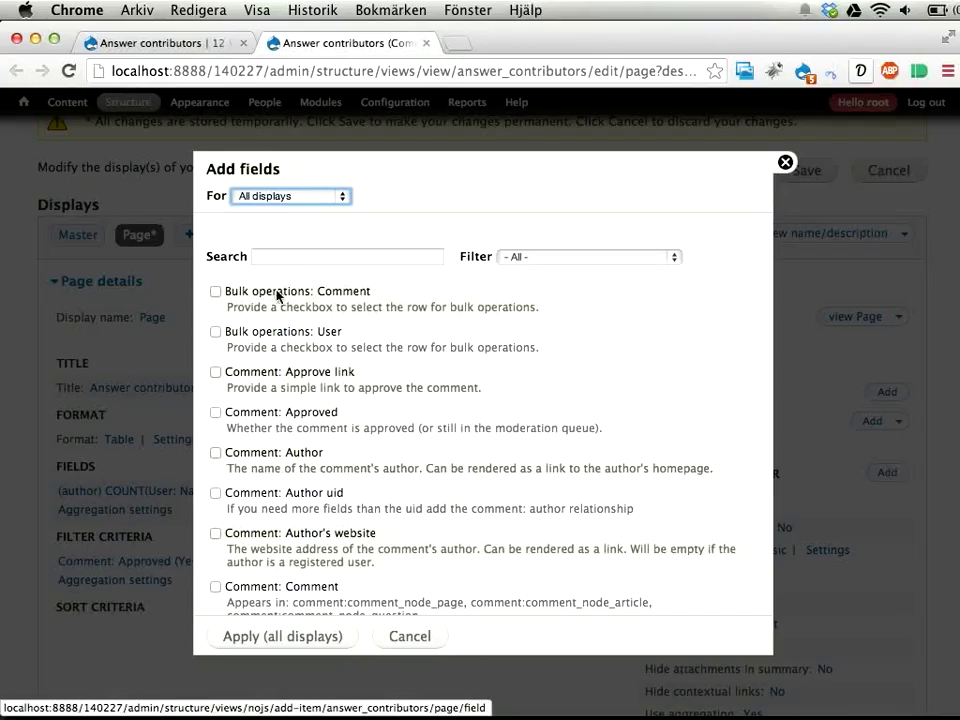
{"action": "left_click", "coordinate": [275, 257]}
{"action": "type", "text": "name"}
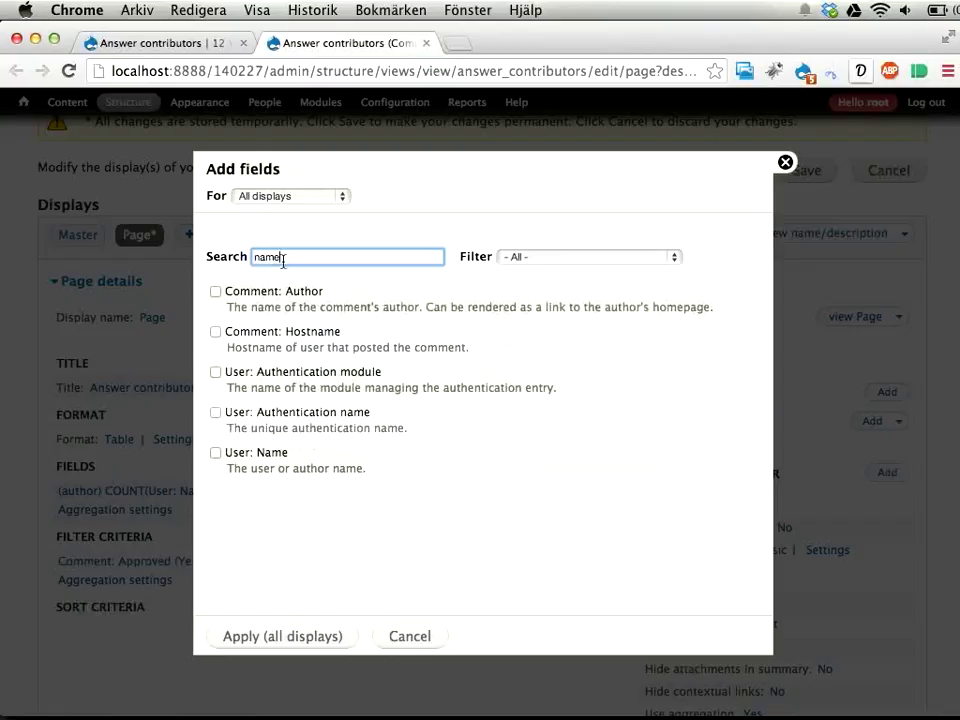
{"action": "left_click", "coordinate": [230, 456]}
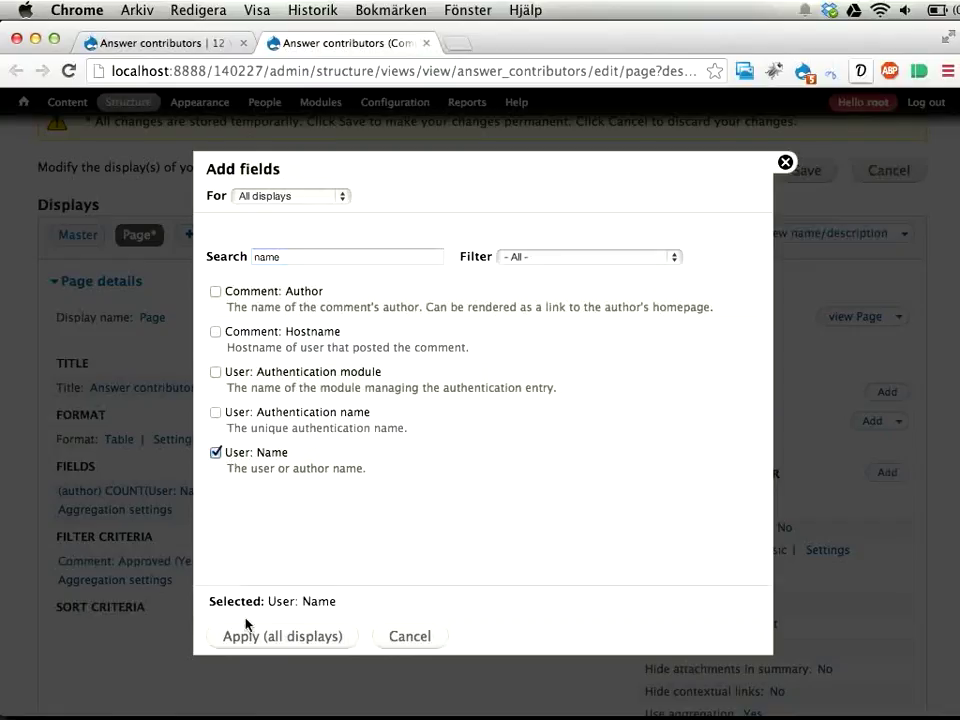
{"action": "left_click", "coordinate": [247, 637]}
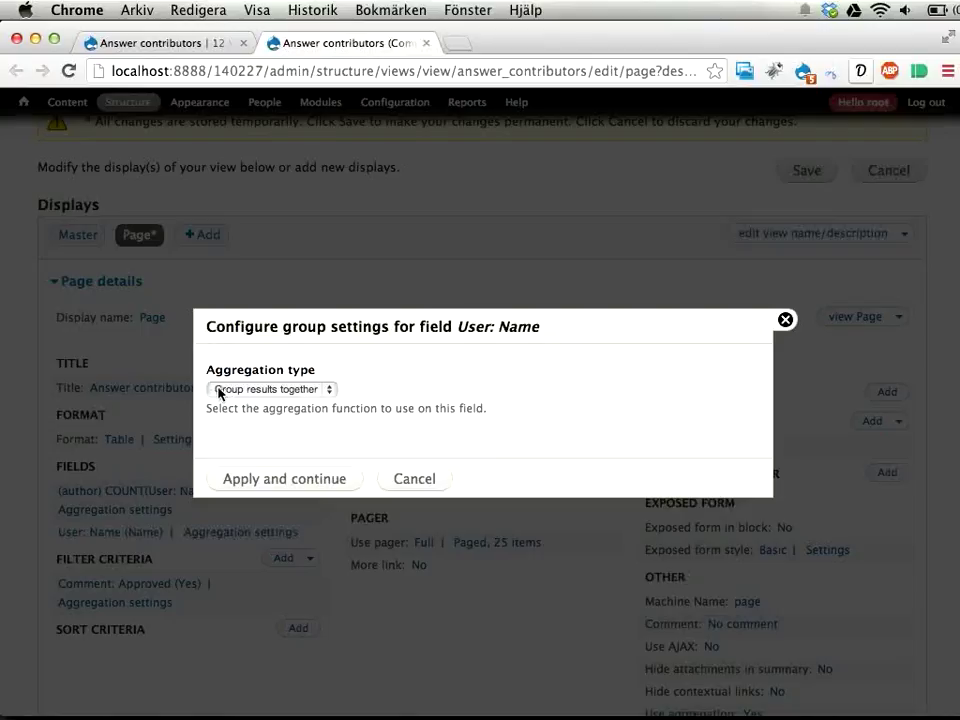
{"action": "left_click", "coordinate": [288, 482]}
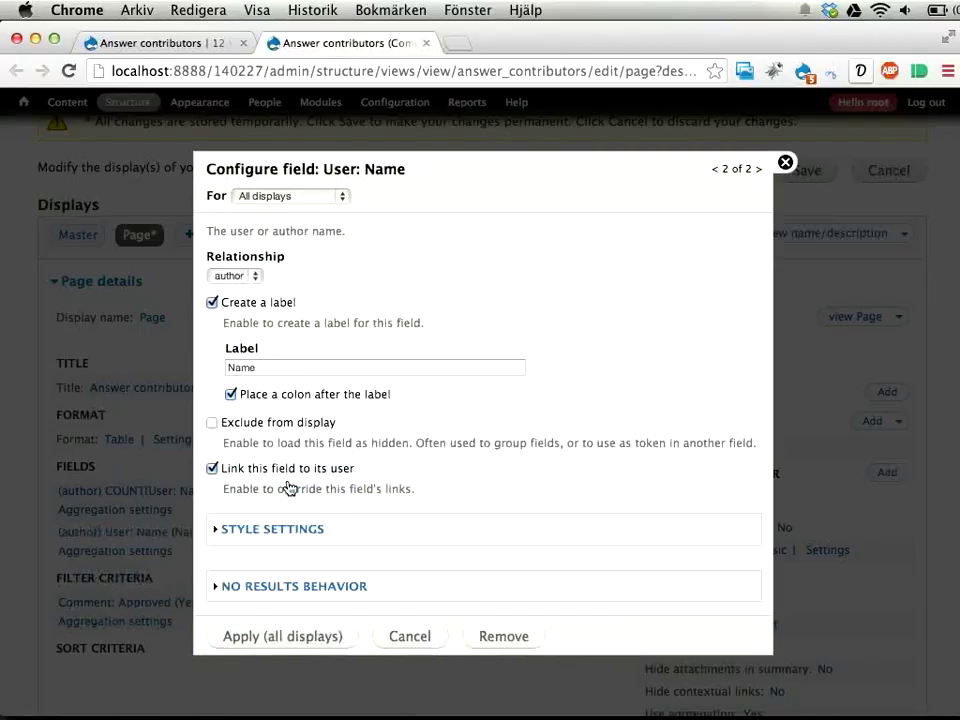
{"action": "left_click", "coordinate": [272, 641]}
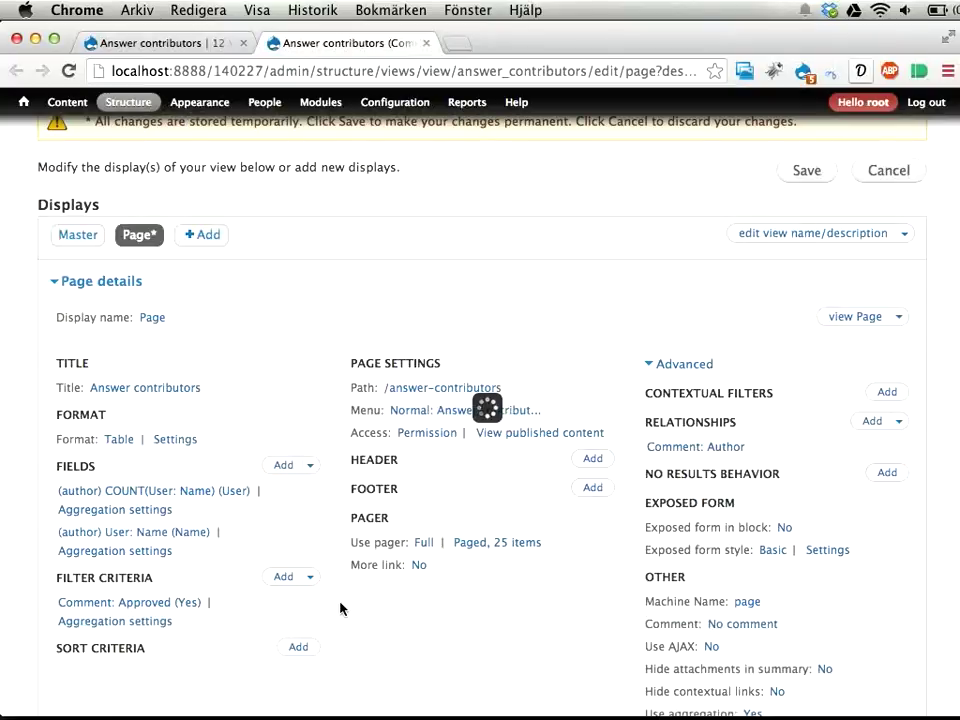
{"action": "scroll", "coordinate": [340, 608], "scroll_direction": "down", "scroll_amount": 20}
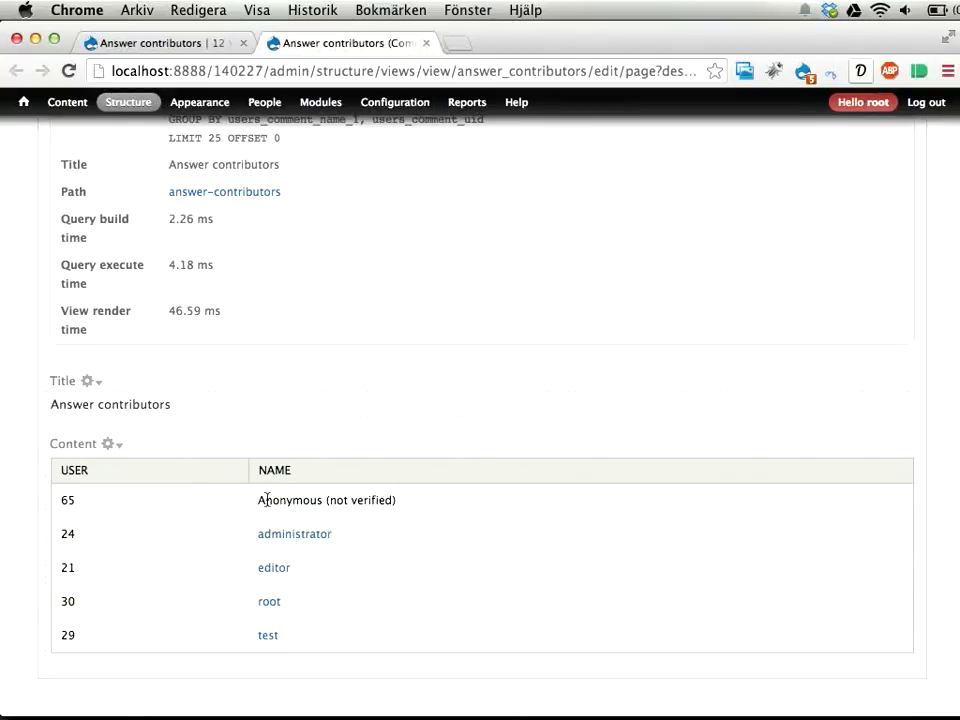
{"action": "triple_click", "coordinate": [274, 501]}
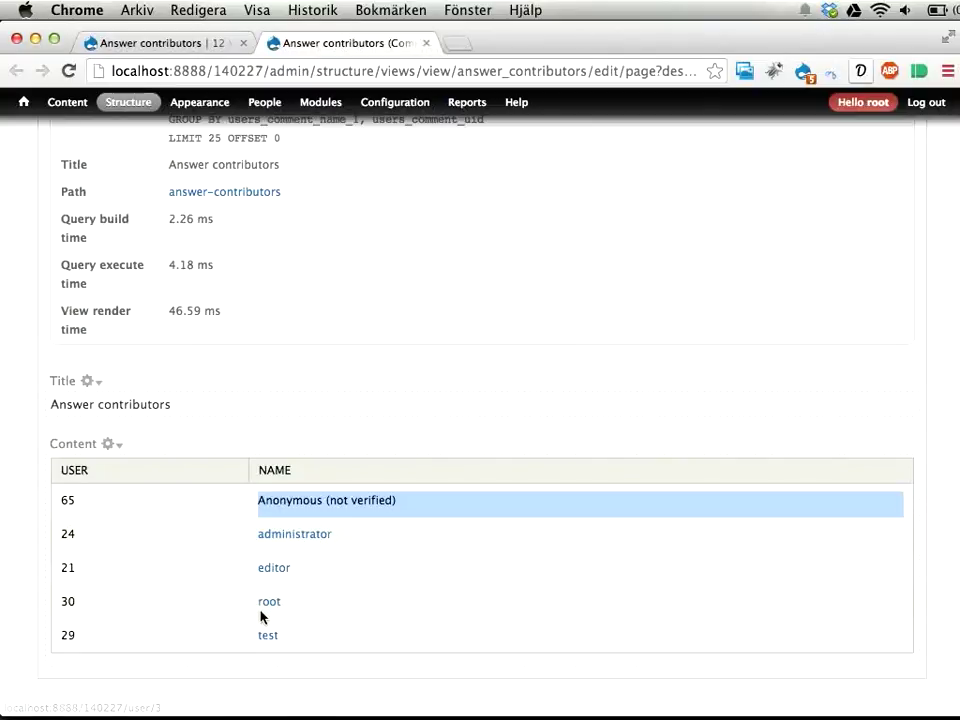
{"action": "scroll", "coordinate": [262, 617], "scroll_direction": "up", "scroll_amount": 10}
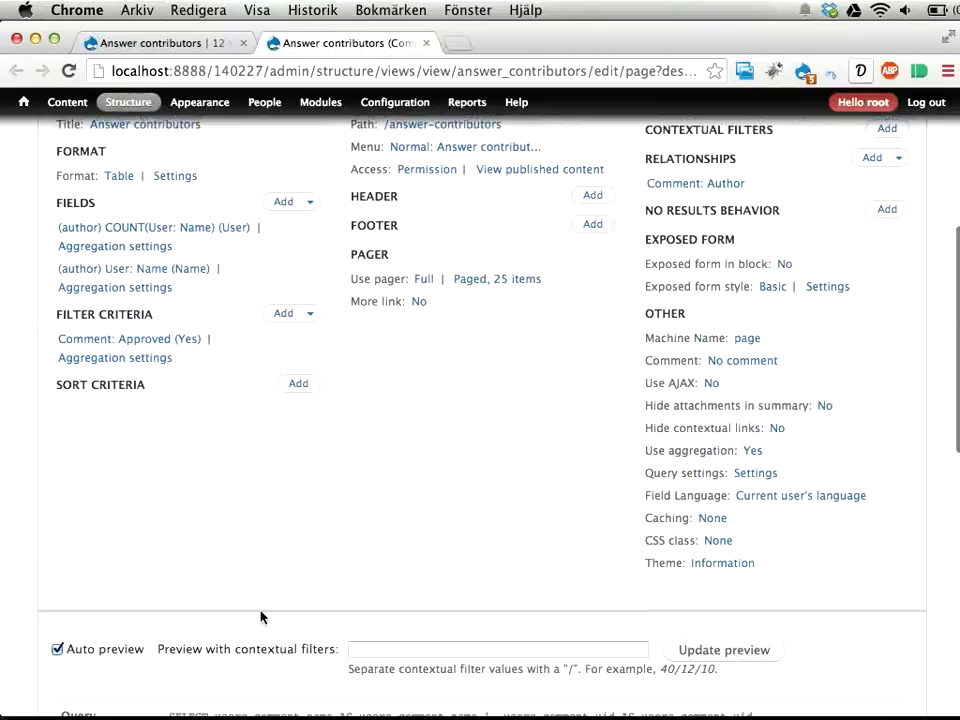
- Add a COUNT(User: Name) sort in descending order, ranking Anonymous 65 first down to editor 21
{"action": "left_click", "coordinate": [304, 385]}
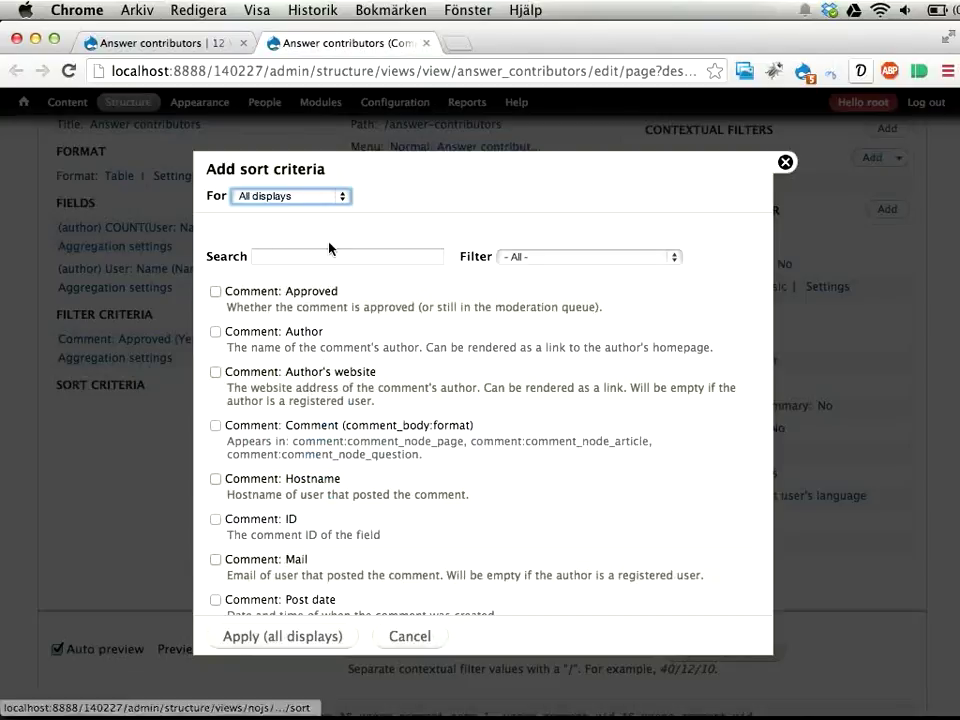
{"action": "left_click", "coordinate": [330, 253]}
{"action": "type", "text": "count"}
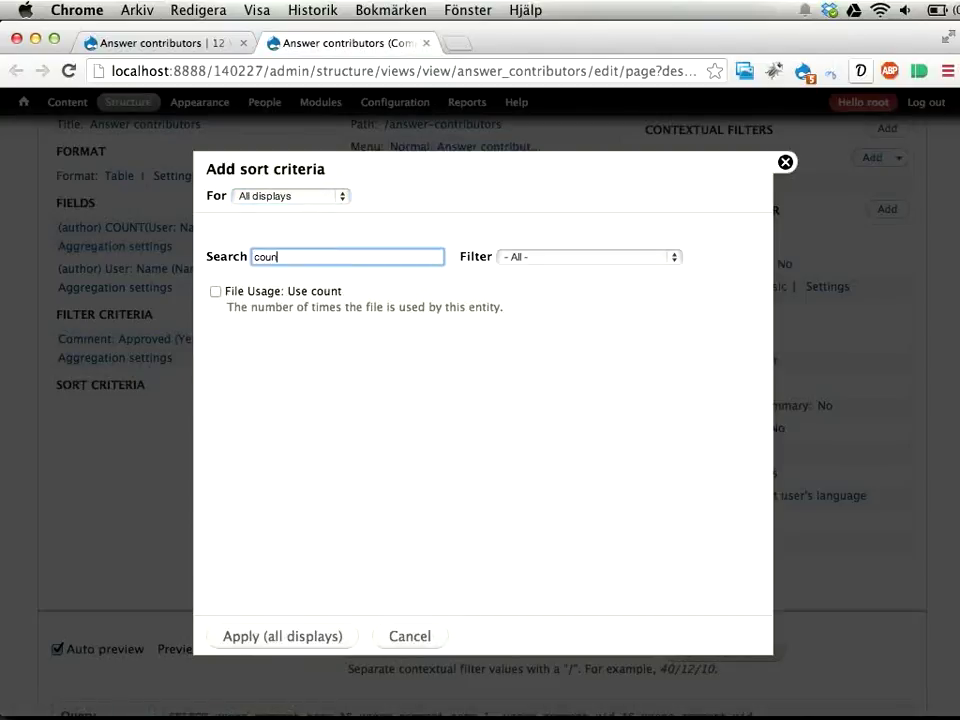
{"action": "key", "text": "BackSpace"}
{"action": "key", "text": "BackSpace"}
{"action": "key", "text": "BackSpace"}
{"action": "key", "text": "BackSpace"}
{"action": "key", "text": "BackSpace"}
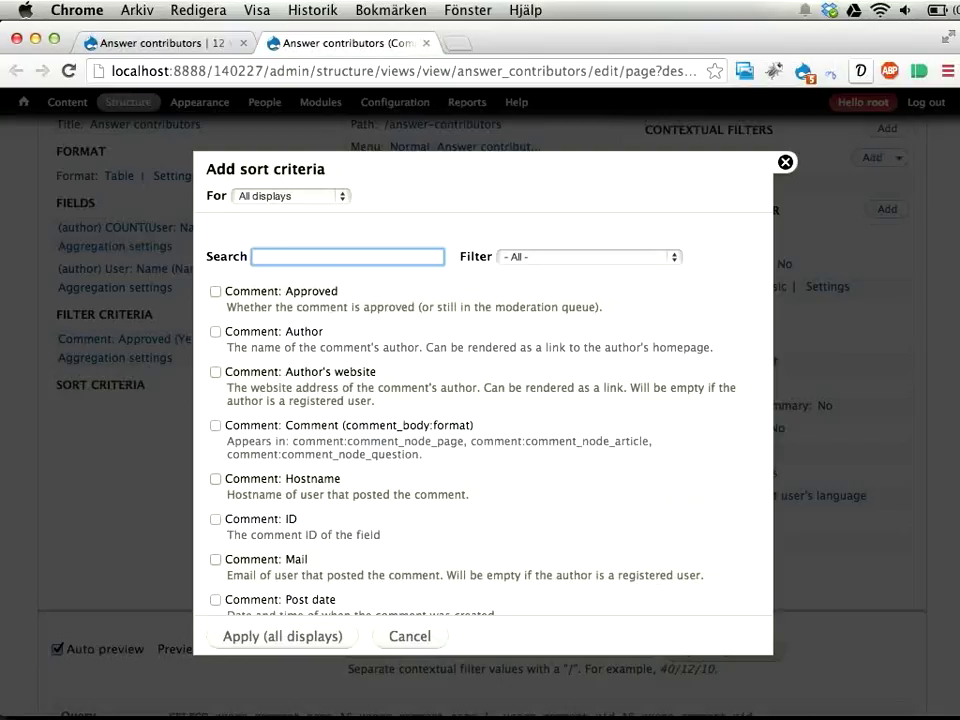
{"action": "type", "text": "name"}
{"action": "left_click", "coordinate": [262, 372]}
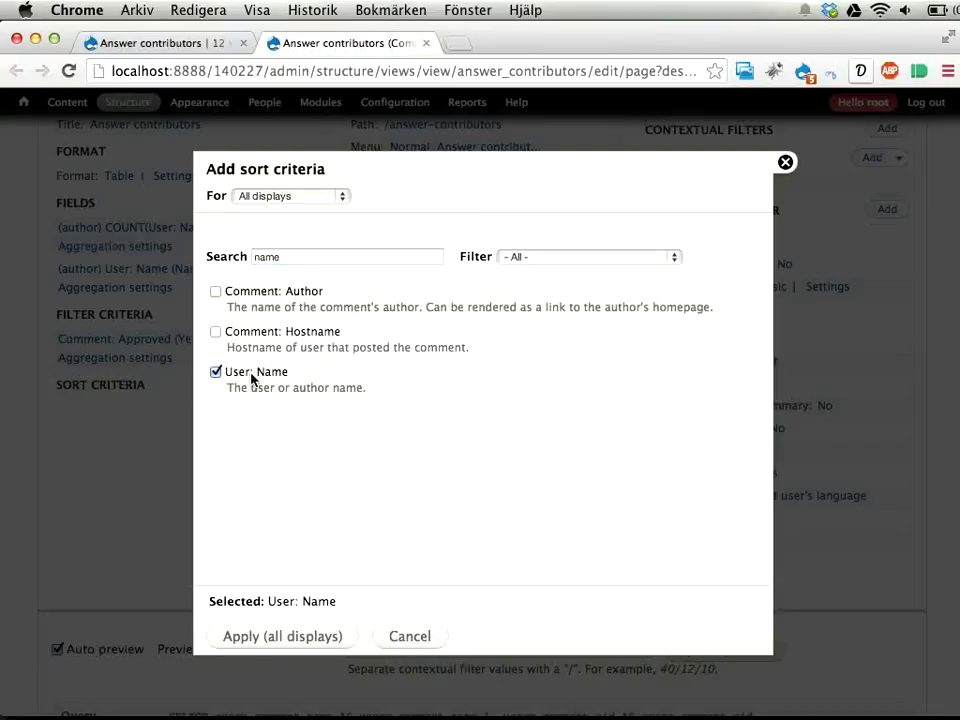
{"action": "left_click", "coordinate": [242, 645]}
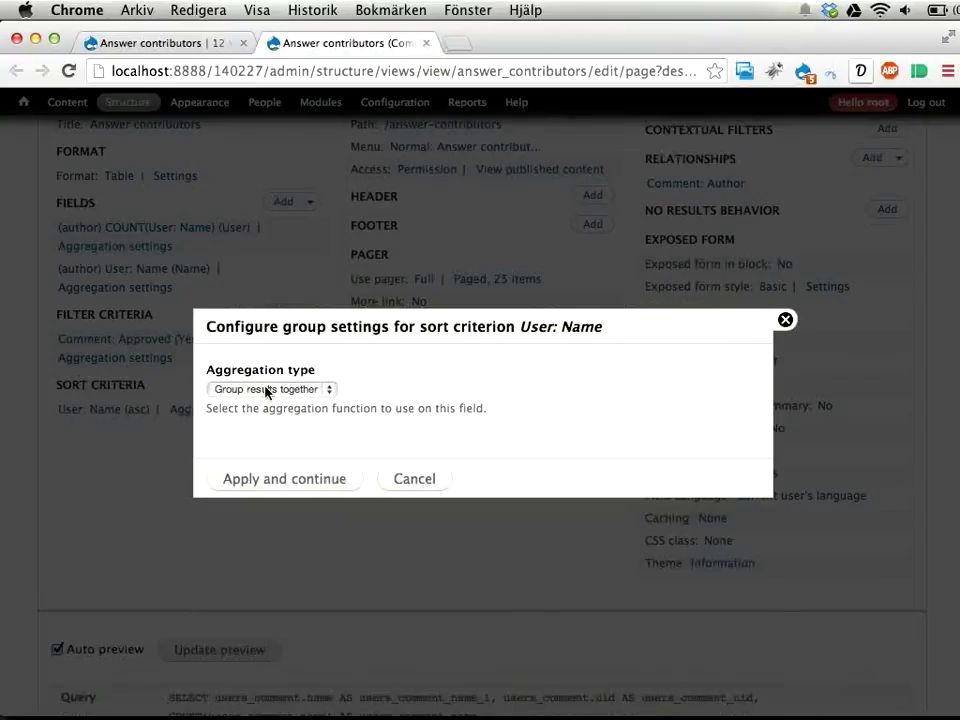
{"action": "left_click", "coordinate": [265, 390]}
{"action": "left_click", "coordinate": [266, 400]}
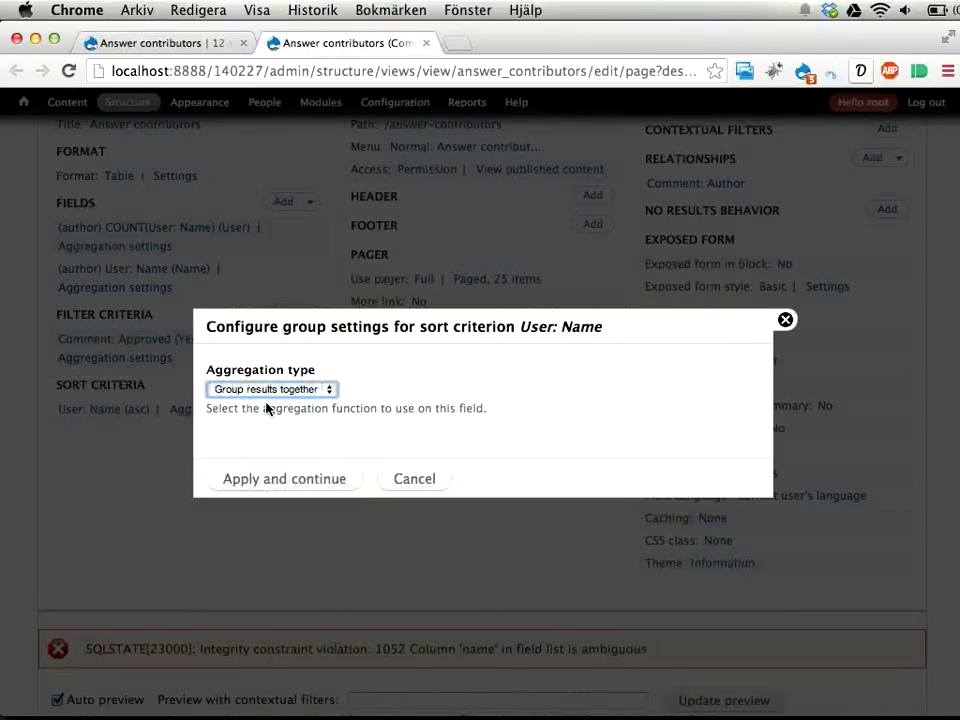
{"action": "left_click", "coordinate": [262, 482]}
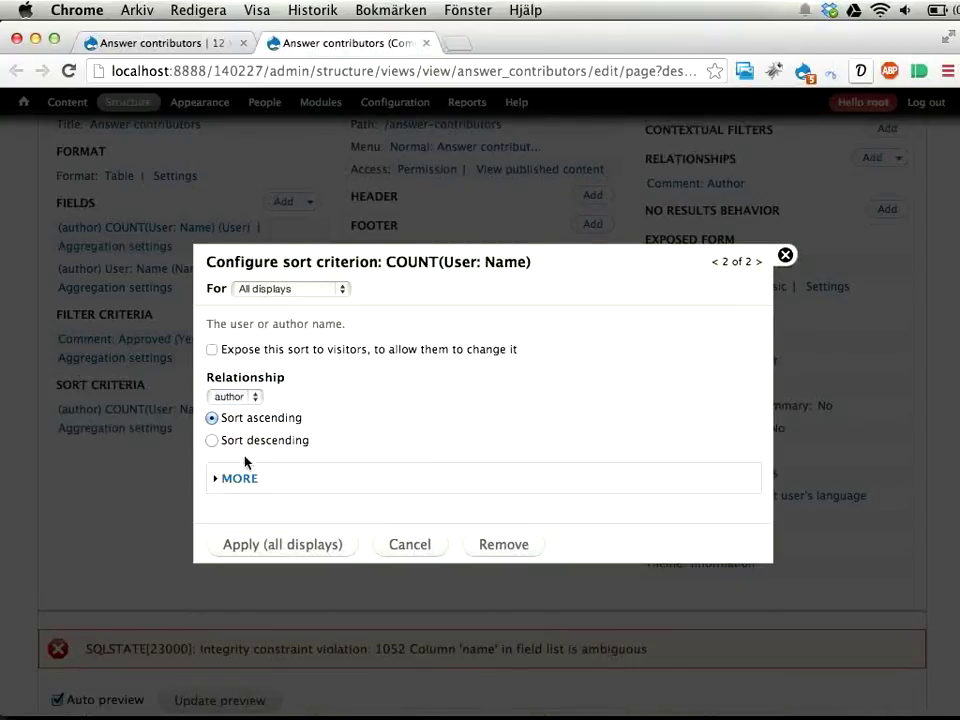
{"action": "left_click", "coordinate": [242, 440]}
{"action": "left_click", "coordinate": [242, 544]}
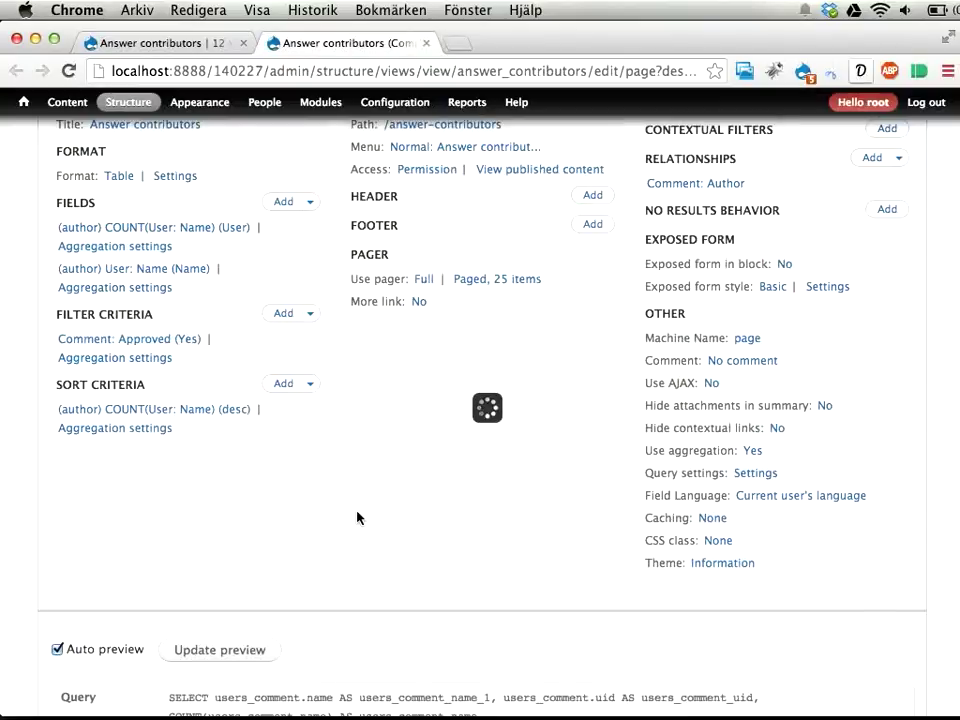
{"action": "scroll", "coordinate": [358, 517], "scroll_direction": "down", "scroll_amount": 15}
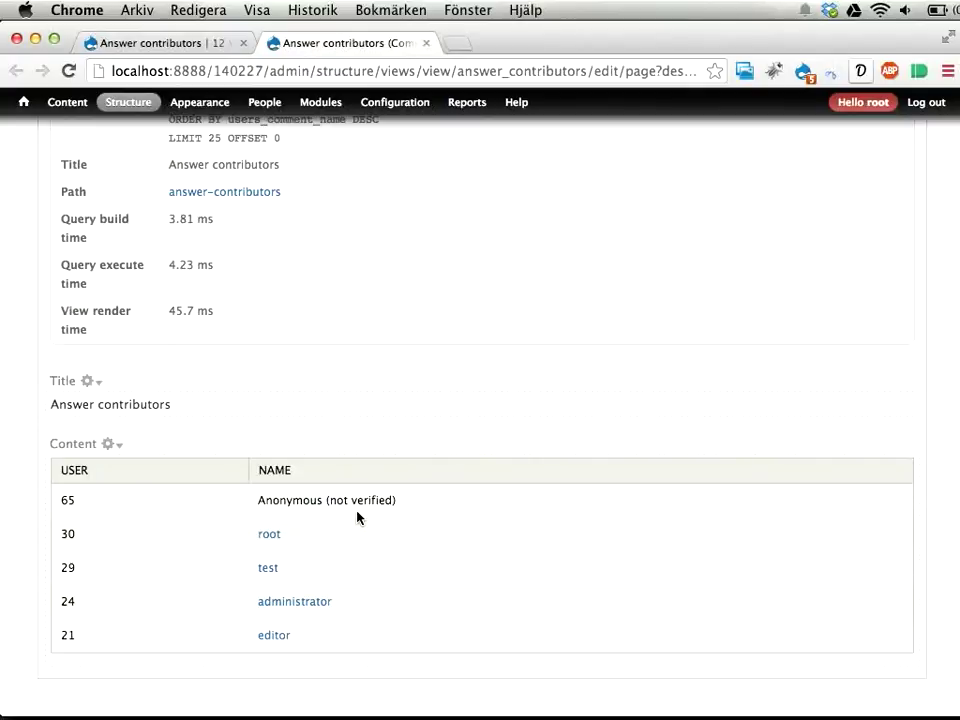
- Save the Answer contributors view so /answer-contributors lists users ranked by answer count
{"action": "double_click", "coordinate": [75, 468]}
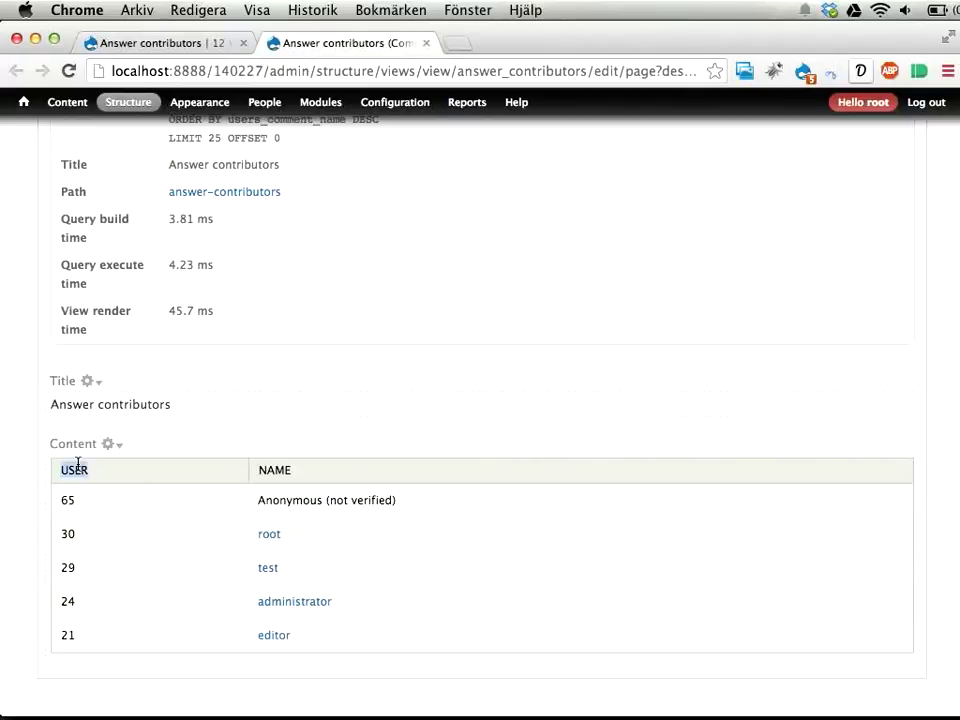
{"action": "double_click", "coordinate": [270, 470]}
{"action": "scroll", "coordinate": [440, 510], "scroll_direction": "up", "scroll_amount": 15}
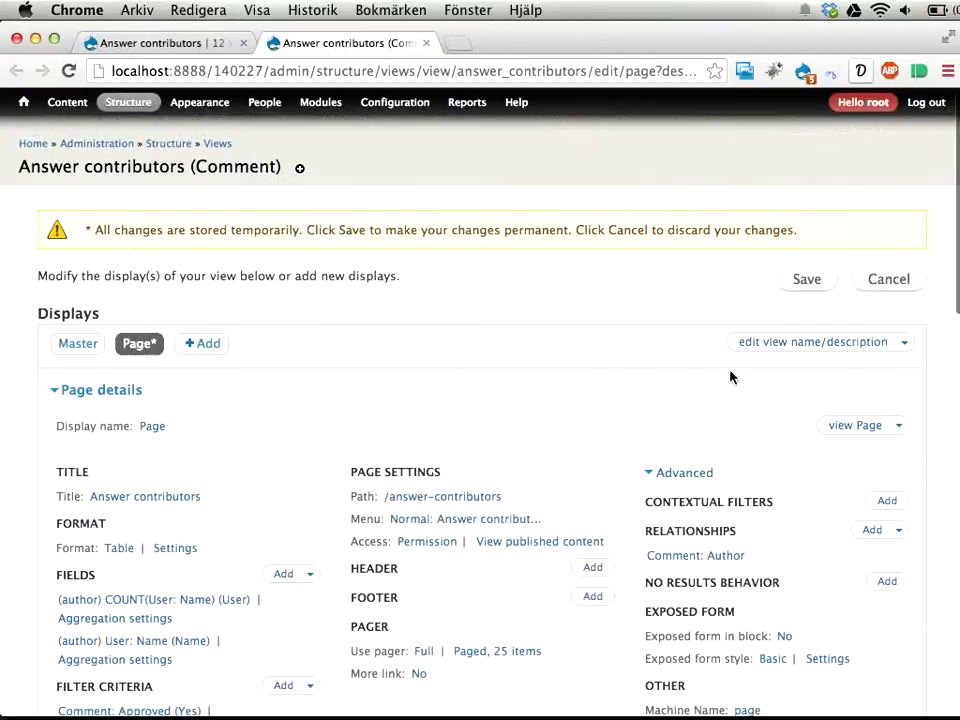
{"action": "left_click", "coordinate": [805, 281]}
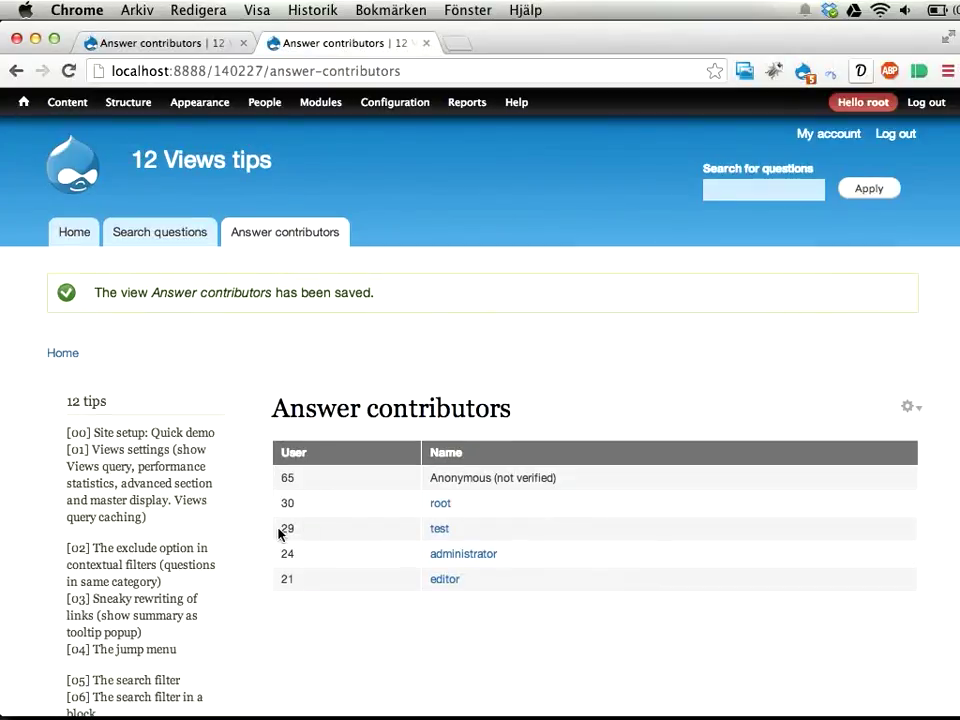
{"action": "scroll", "coordinate": [169, 570], "scroll_direction": "down", "scroll_amount": 10}
{"action": "left_click_drag", "start_coordinate": [69, 369], "coordinate": [154, 381]}
{"action": "scroll", "coordinate": [182, 394], "scroll_direction": "up", "scroll_amount": 10}
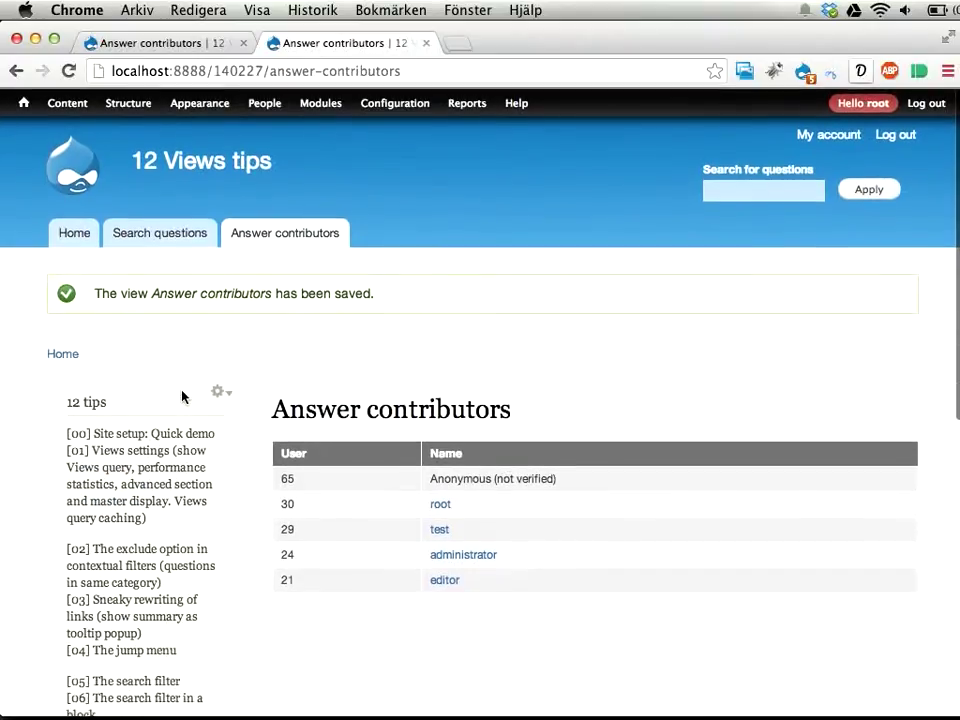